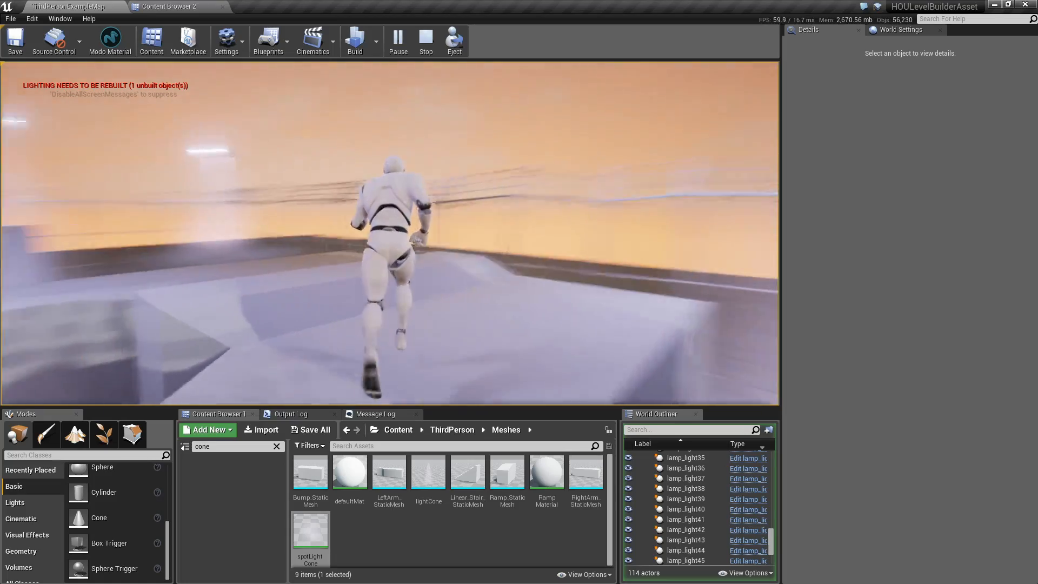
Run the character through the fenced area in the play session, and end the session
key(w)
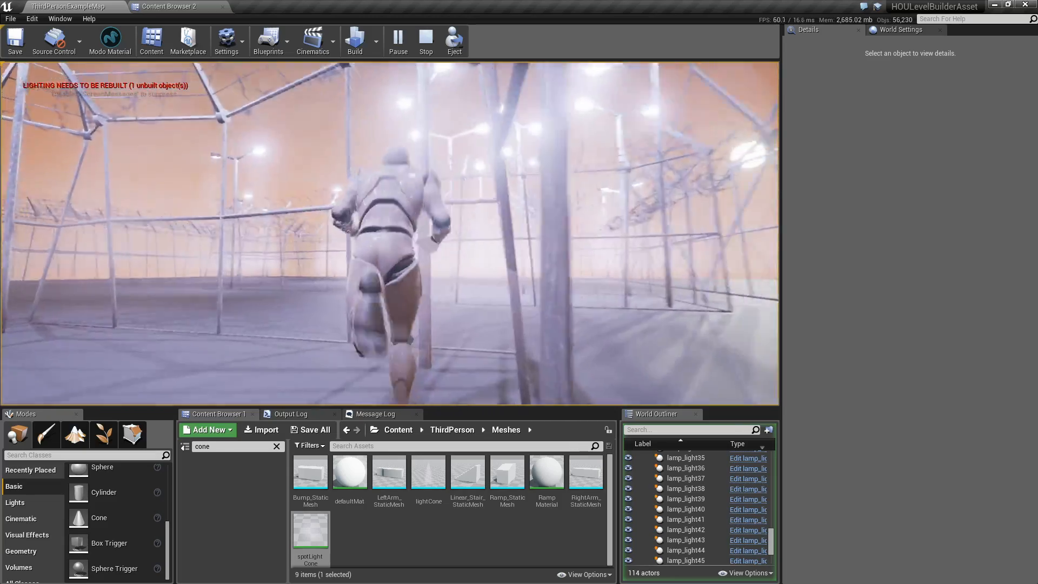
key(Escape)
Select the mix_fence1 fence and move its end control point outward towards the surrounding perimeter fence
alt+drag(284, 210, 238, 210)
click(330, 217)
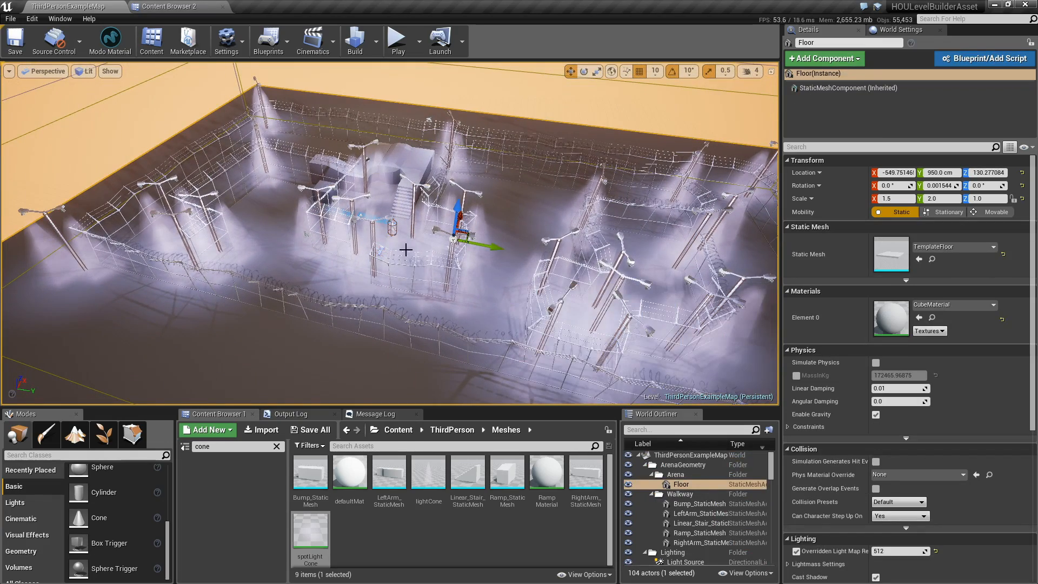
scroll(212, 229, up, 2)
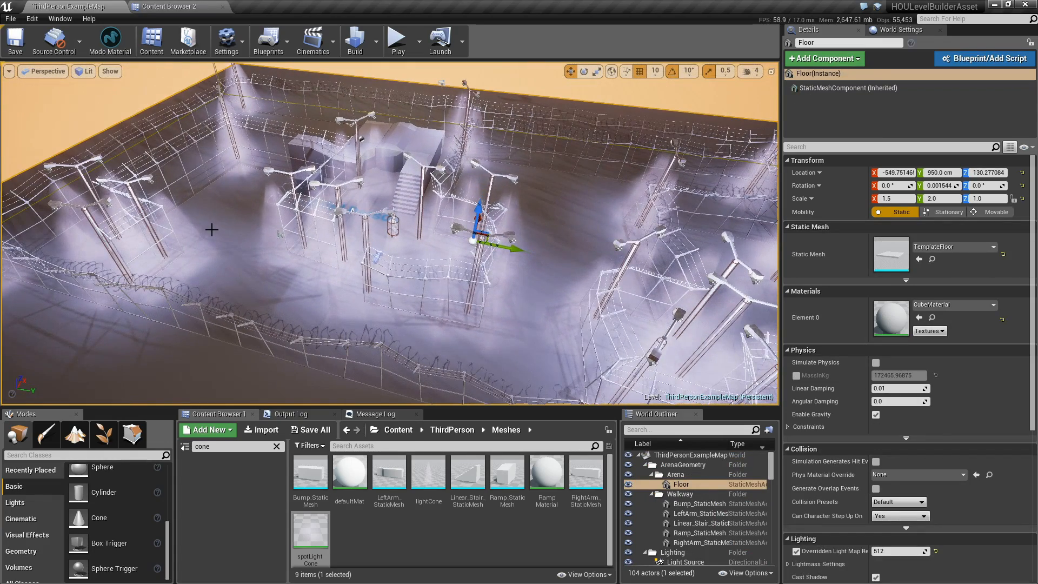
click(250, 226)
alt+drag(225, 236, 276, 256)
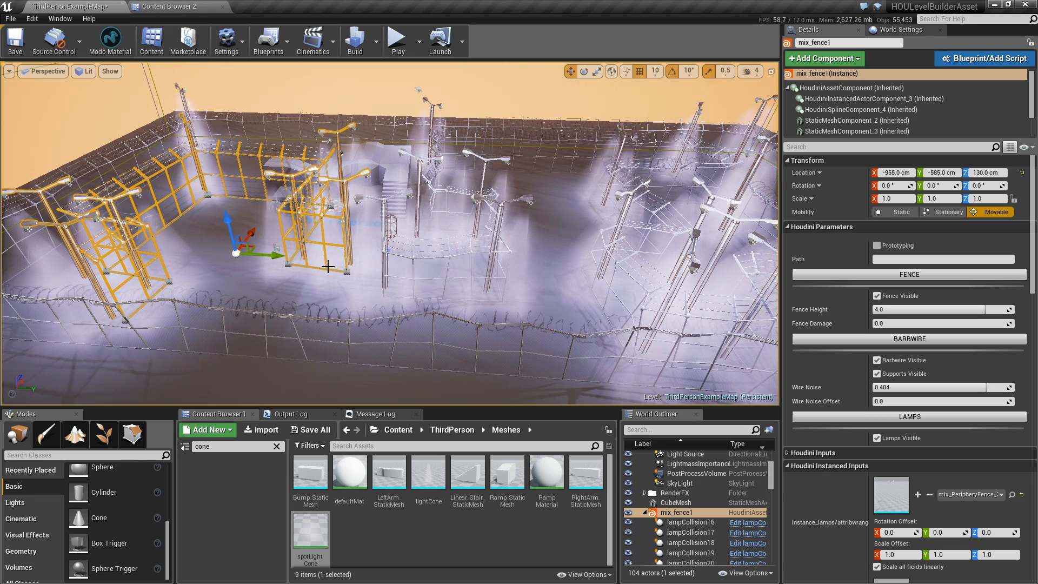
click(347, 272)
drag(357, 248, 332, 275)
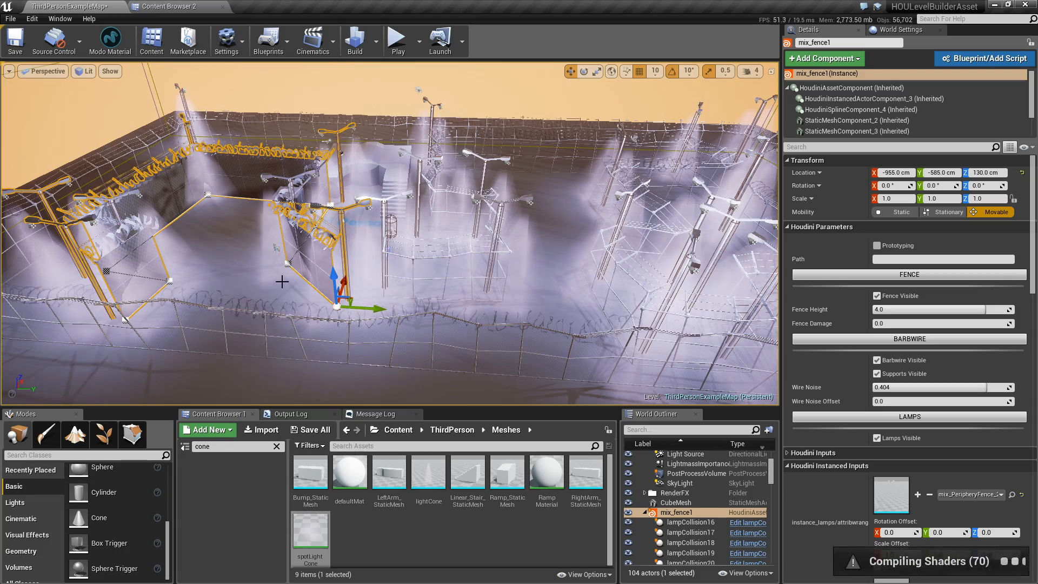
Extend the mix_fence1 curve beyond its end point with extra control points that turn the fence back into the enclosure
alt+drag(282, 282, 364, 295)
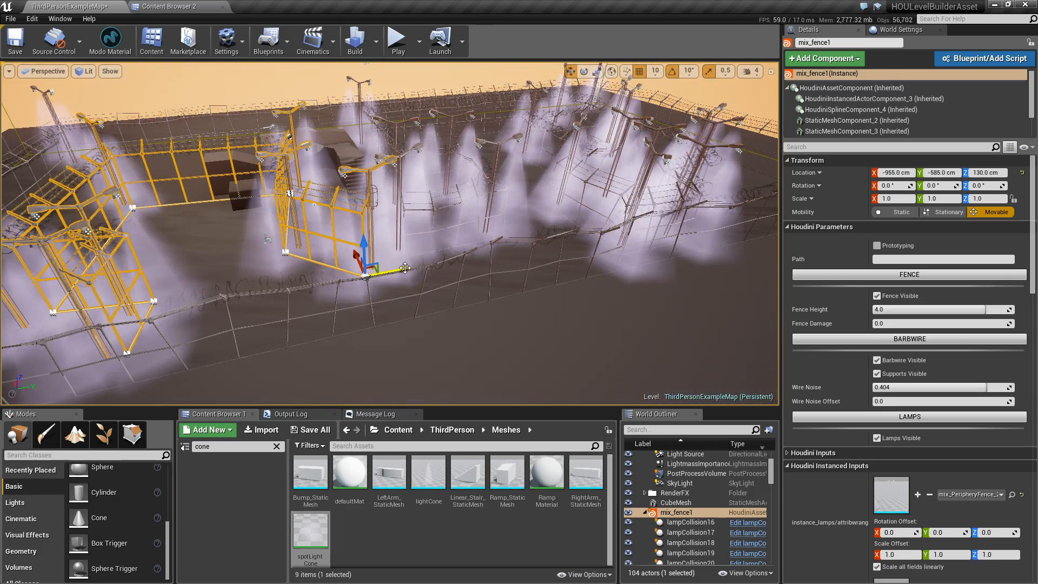
drag(410, 265, 231, 300)
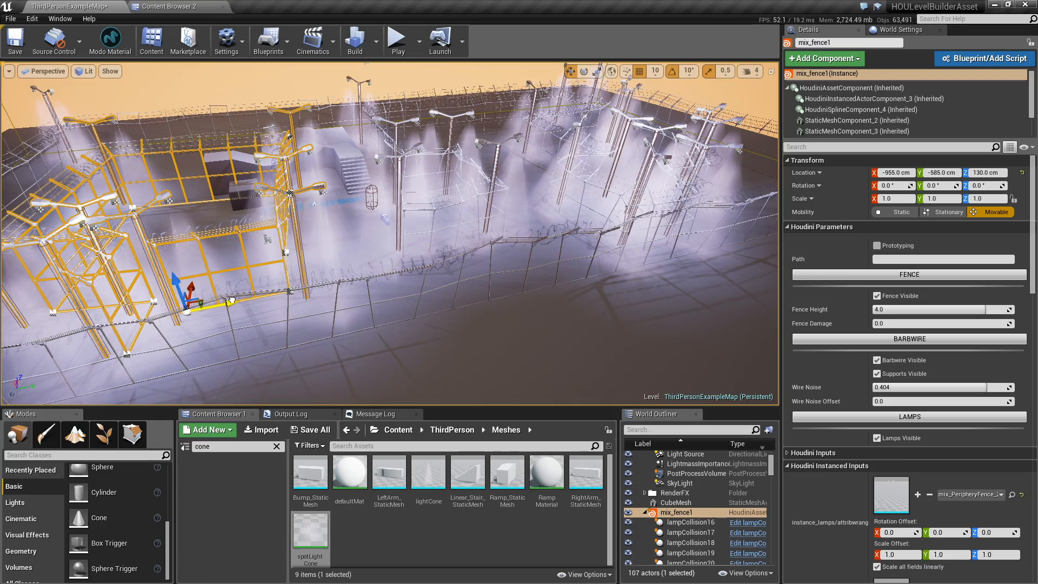
mouse_move(346, 245)
alt+mouse_down()
mouse_move(346, 270)
mouse_move(319, 270)
mouse_move(348, 226)
alt+mouse_up()
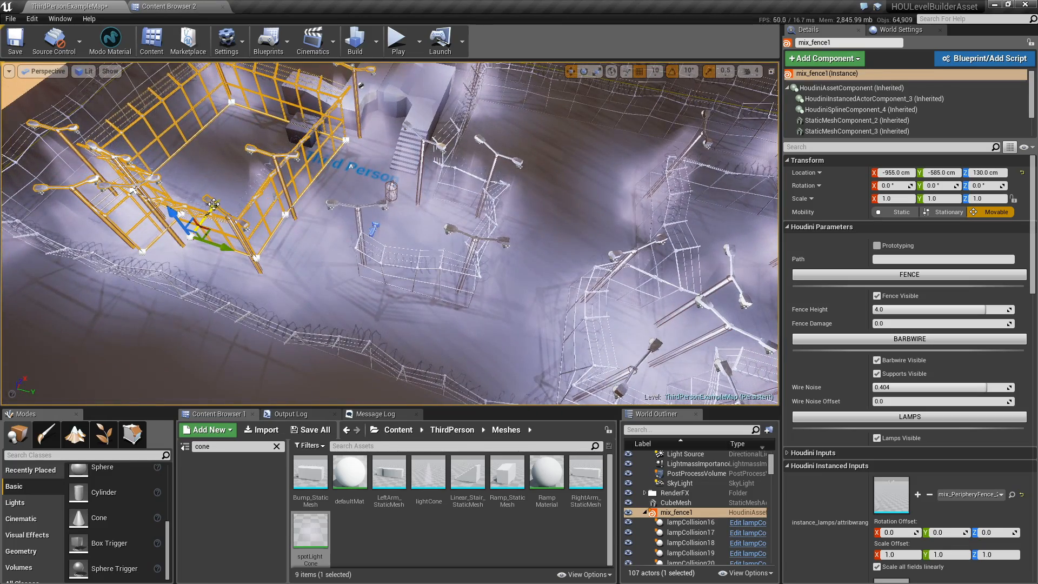
drag(214, 204, 264, 152)
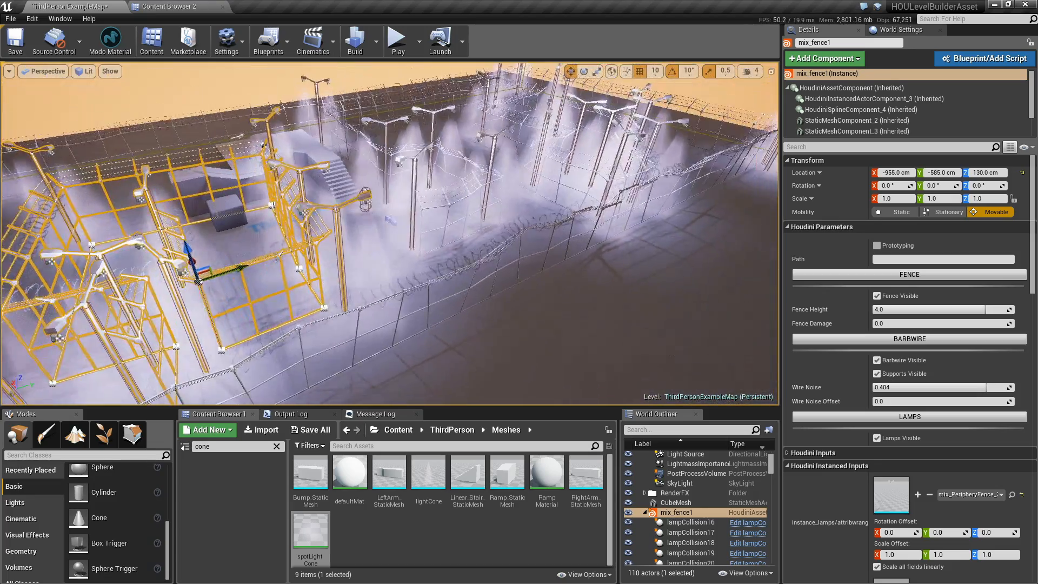
alt+drag(217, 249, 228, 249)
drag(246, 286, 324, 336)
Play the level, run the character around the extended fence and between the lamps, and end the session
key(alt+p)
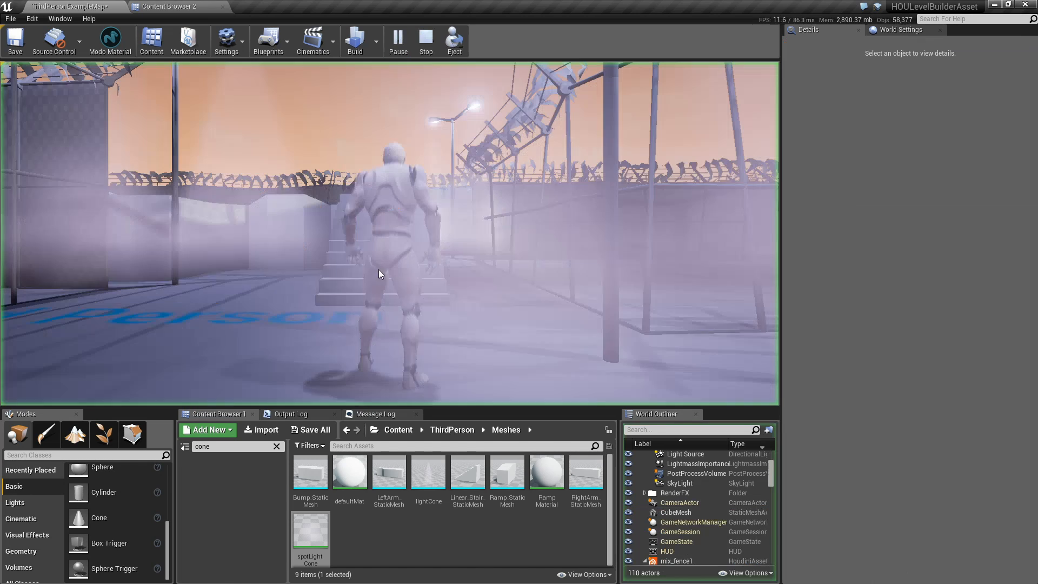
key(w)
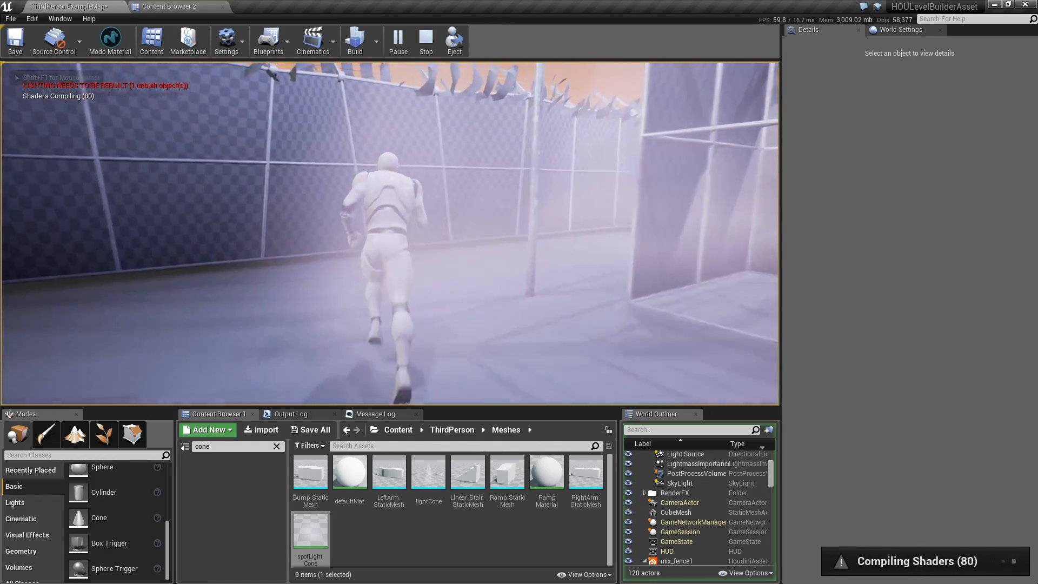
key(w)
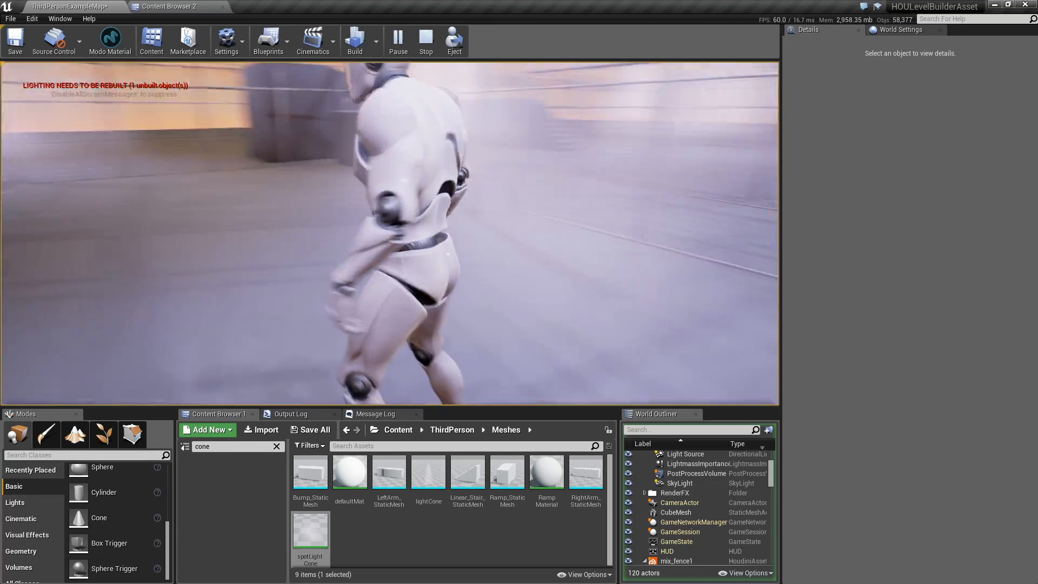
key(w)
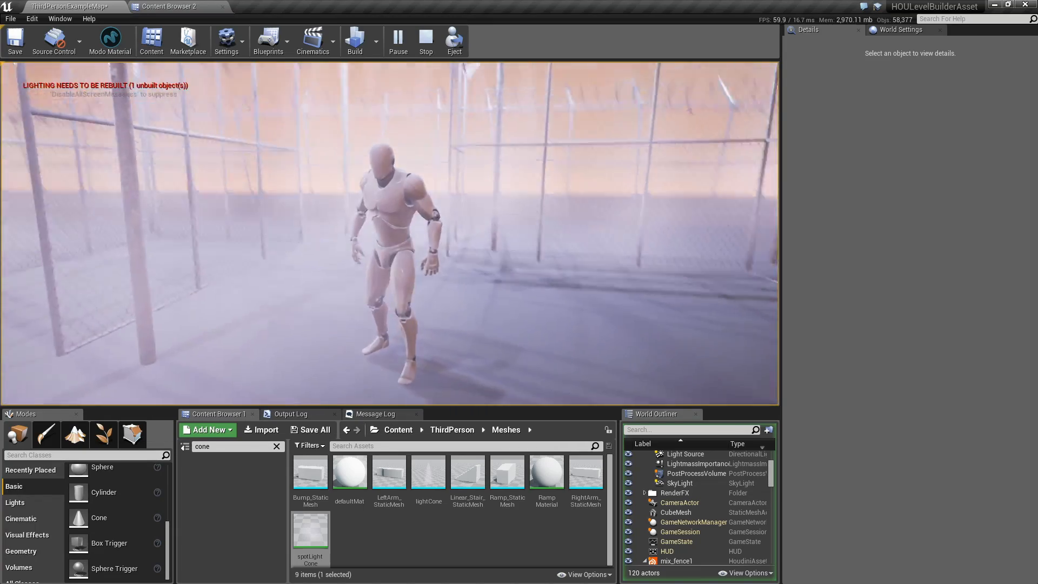
key(w)
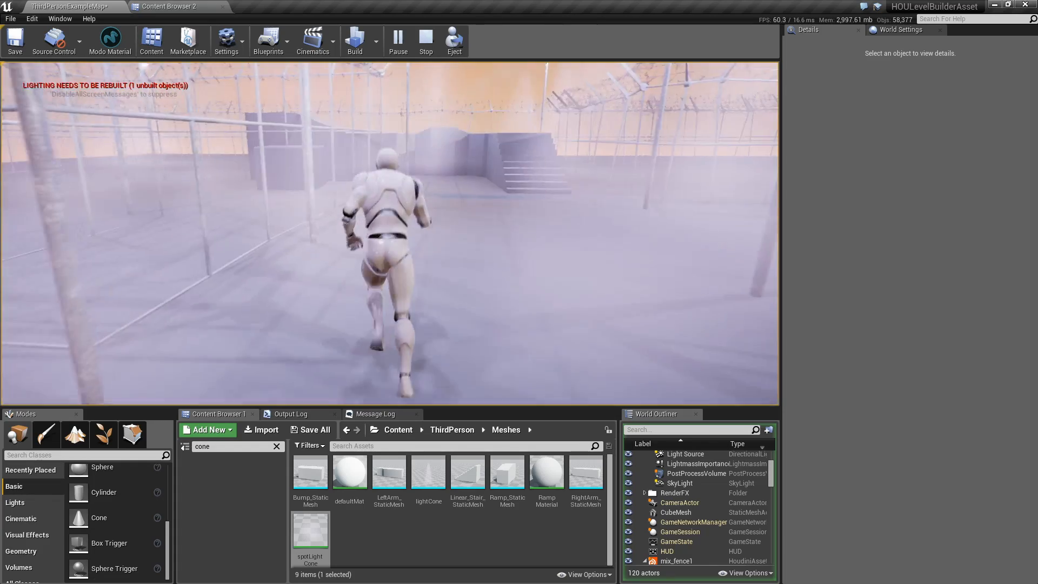
key(Escape)
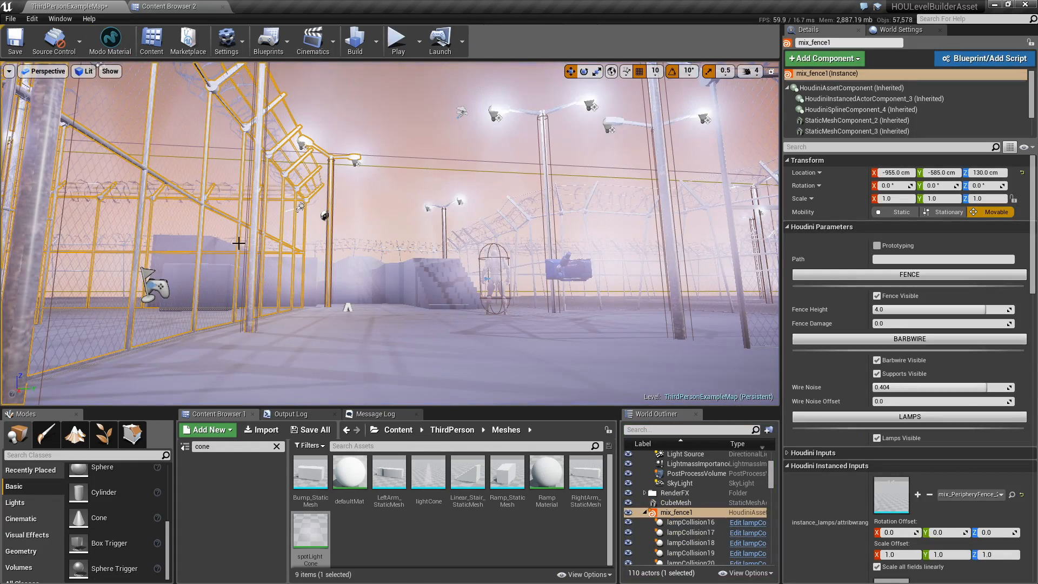
Hide the lamps, supports and barbwire of mix_fence1
key(f)
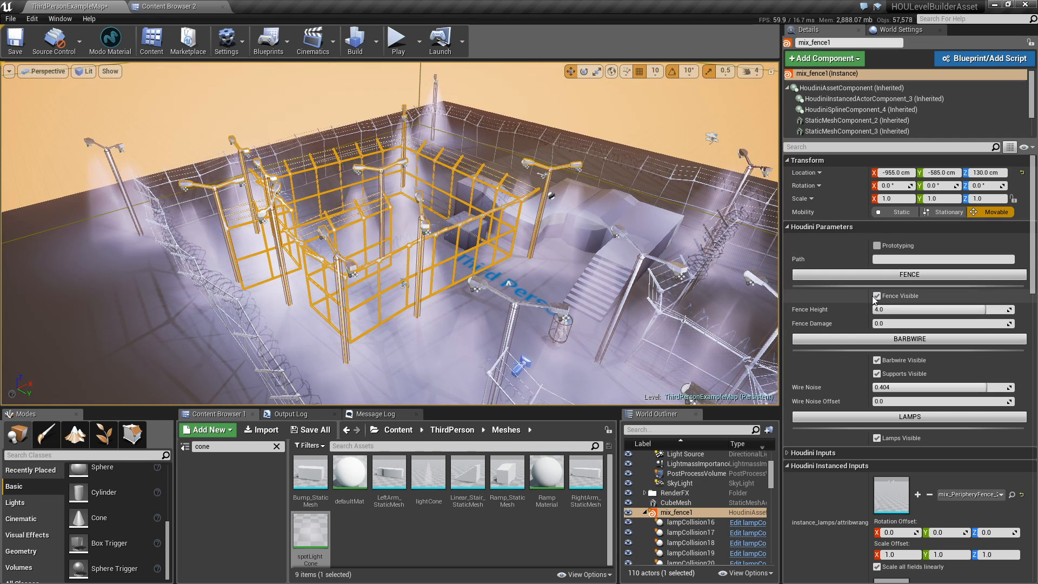
scroll(887, 346, down, 2)
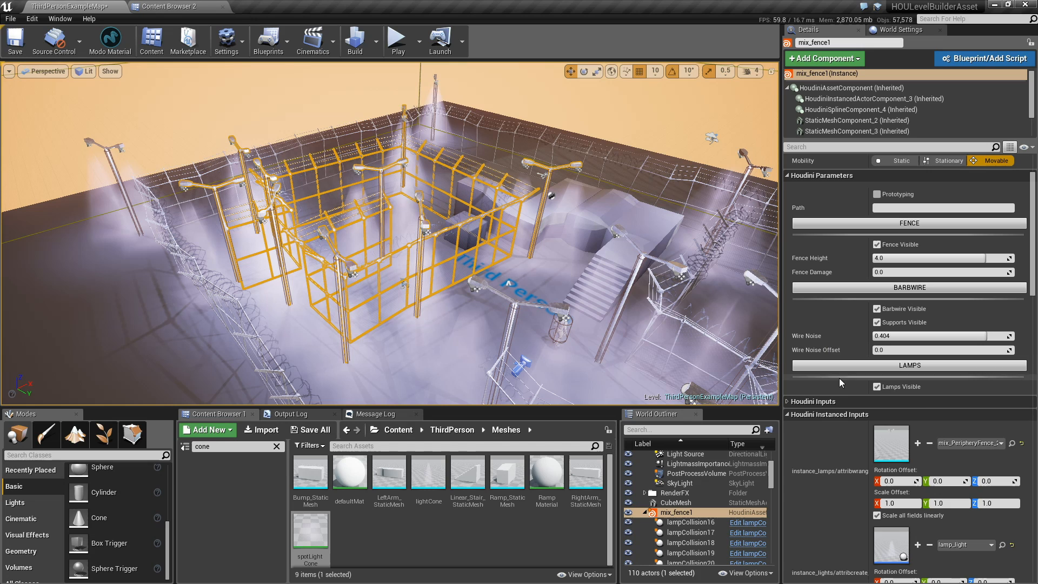
click(877, 387)
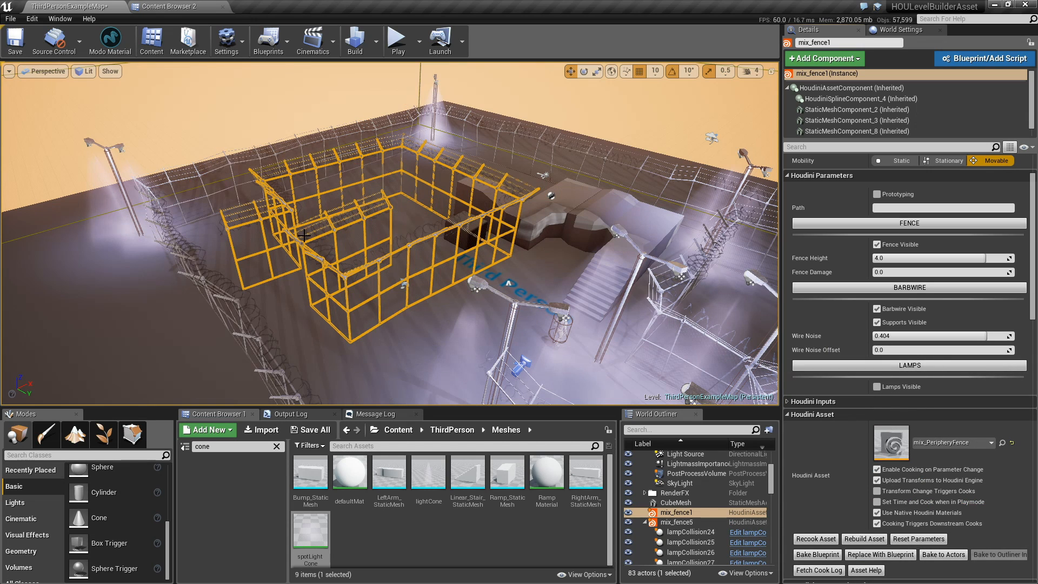
click(881, 324)
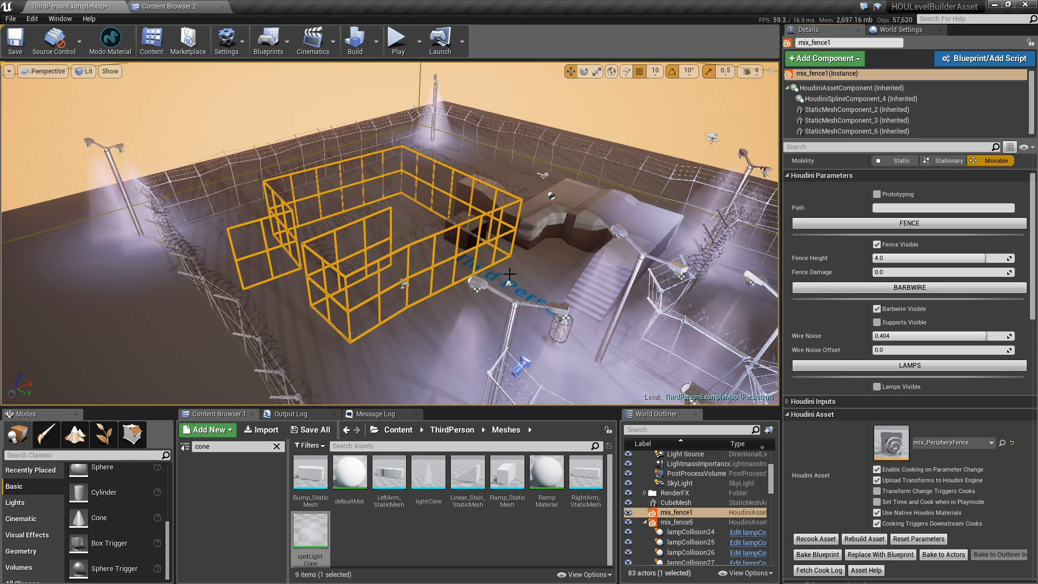
click(877, 309)
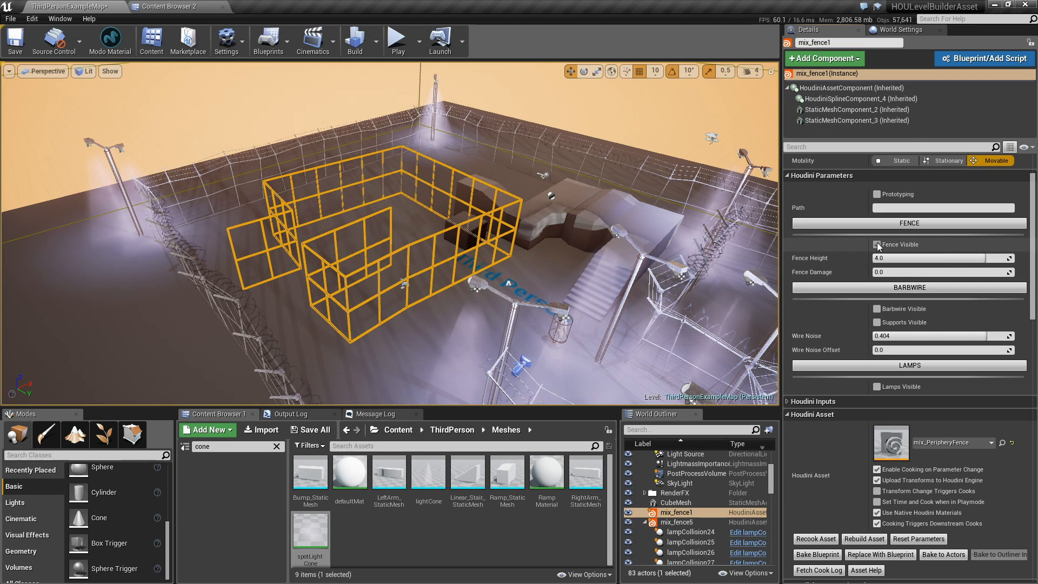
Set the Fence Height of mix_fence1 to 3.0 and show its barbwire with a Wire Noise of 0.0
click(902, 261)
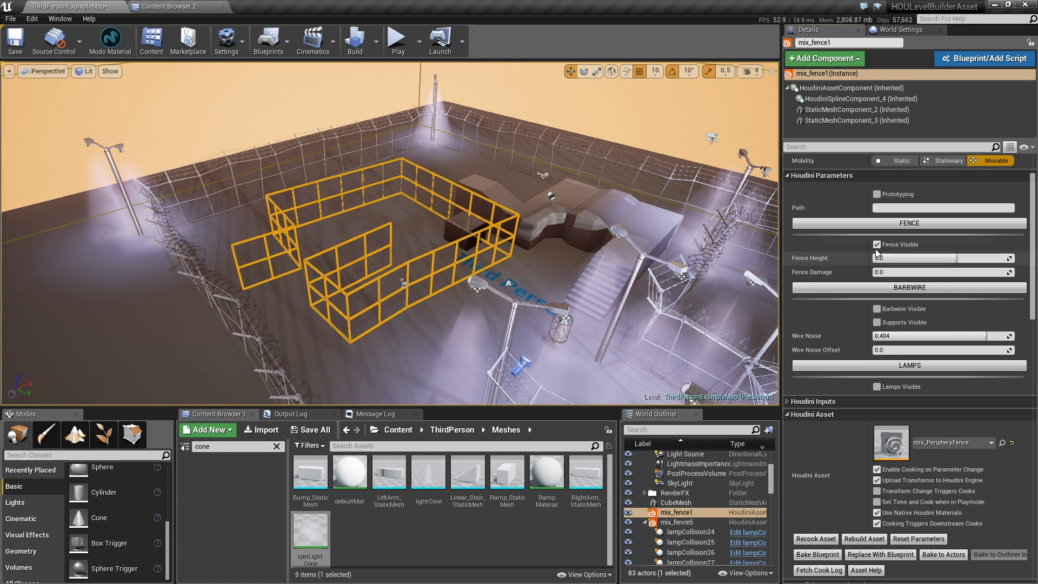
click(877, 308)
drag(904, 339, 926, 336)
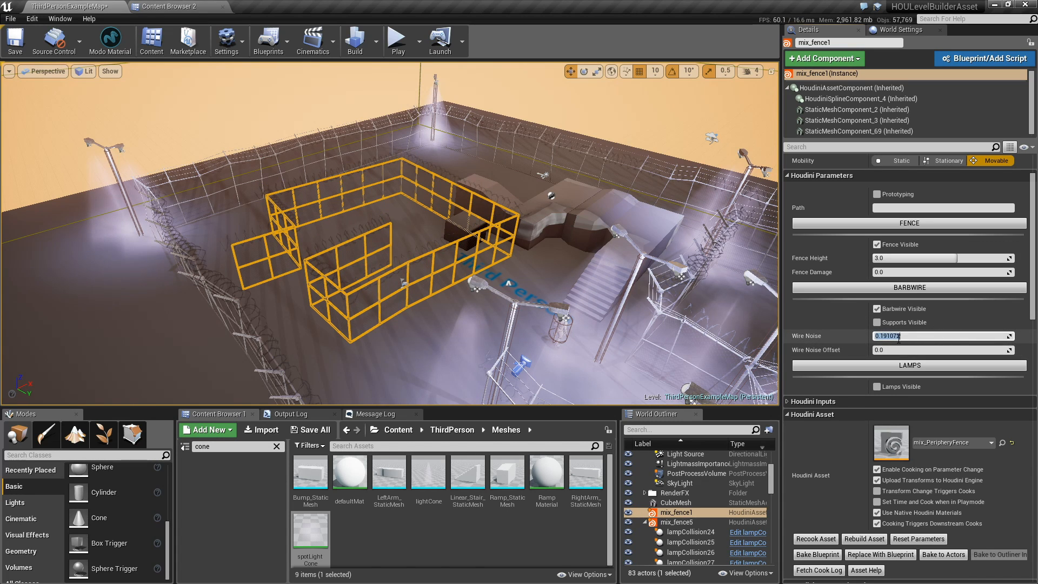
Test Fence Damage values of 1.0 and about 0.63 on mix_fence1, and set it back to 0.0
scroll(901, 339, down, 3)
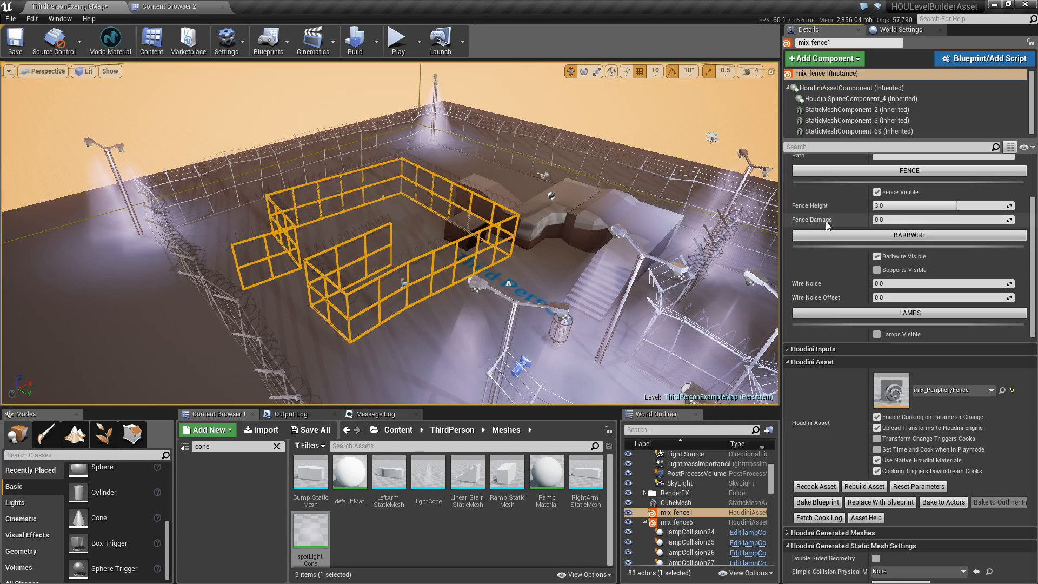
drag(958, 222, 1014, 221)
alt+drag(402, 289, 495, 259)
alt+right_drag(281, 325, 341, 307)
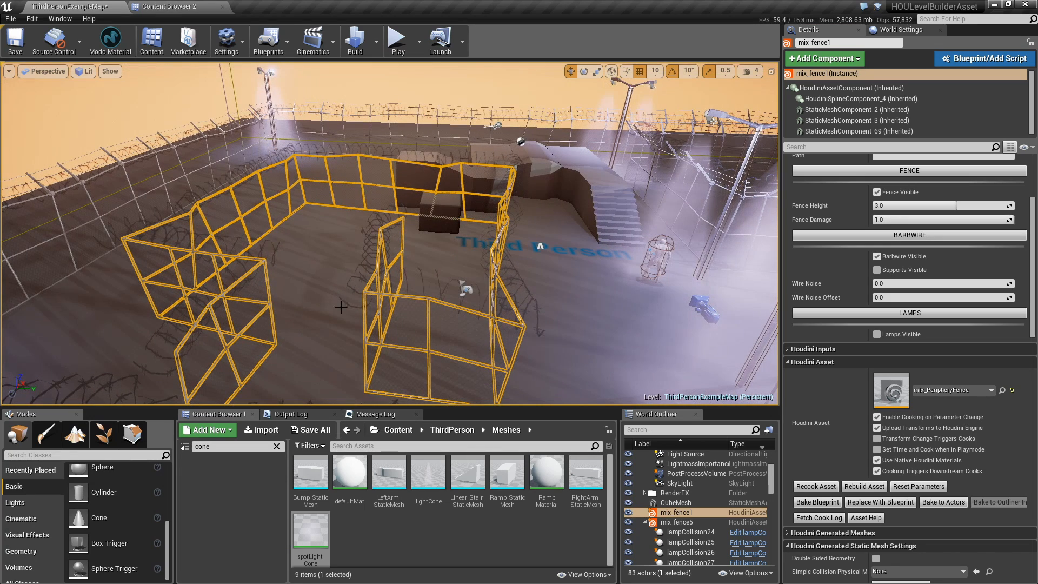
alt+drag(341, 307, 483, 289)
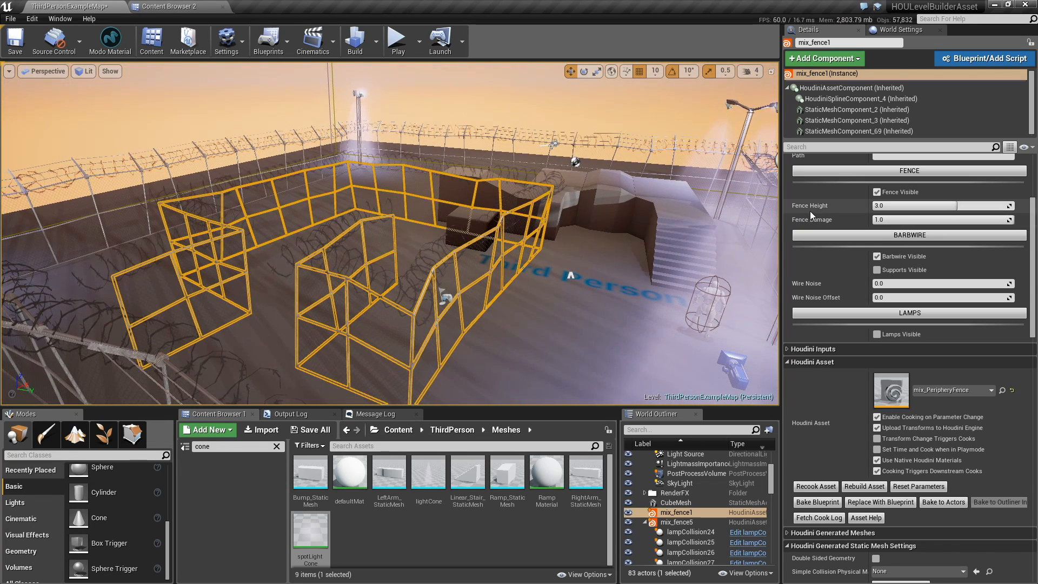
drag(952, 220, 900, 220)
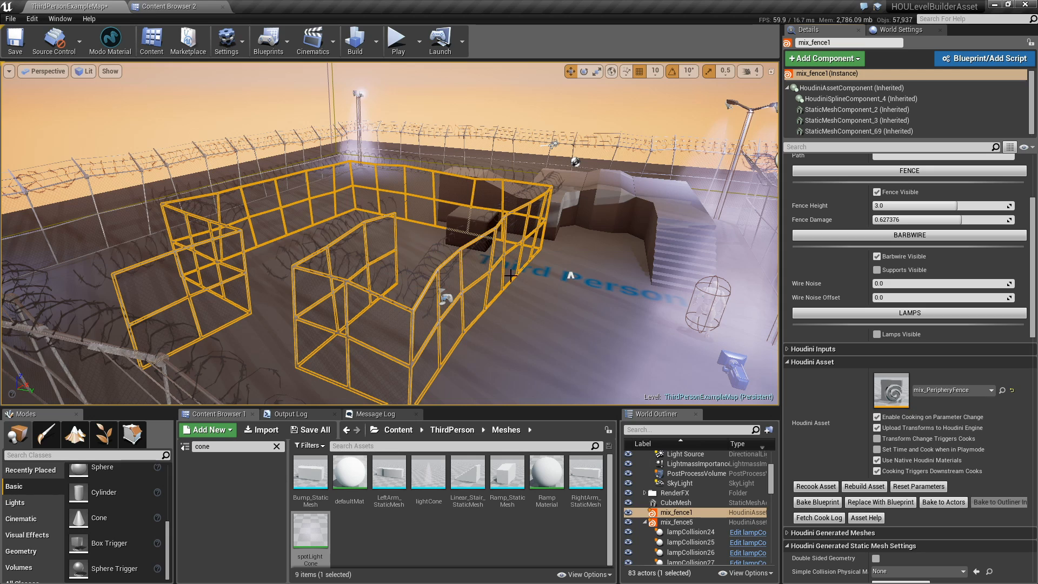
click(910, 216)
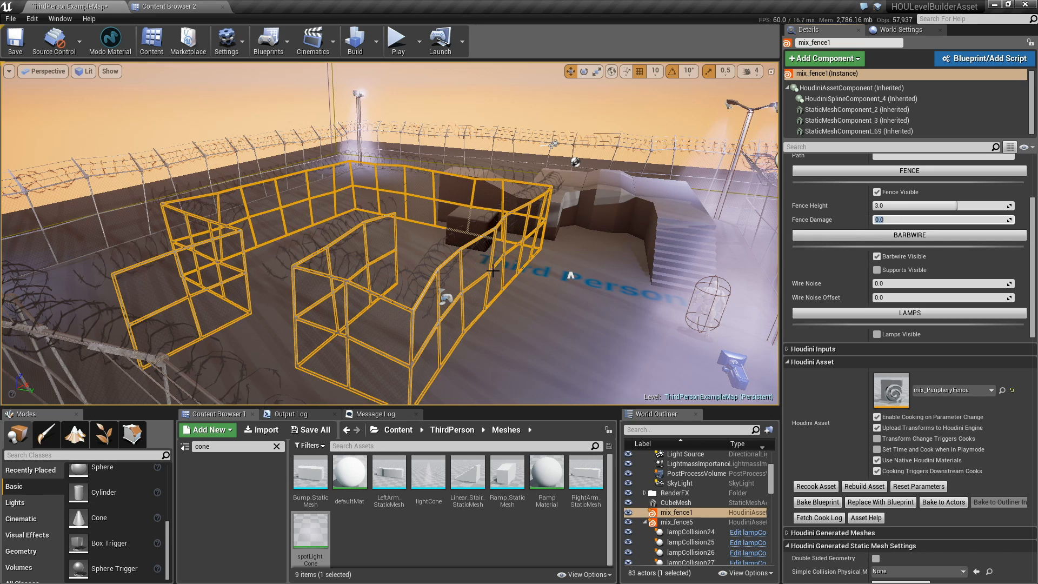
key(Return)
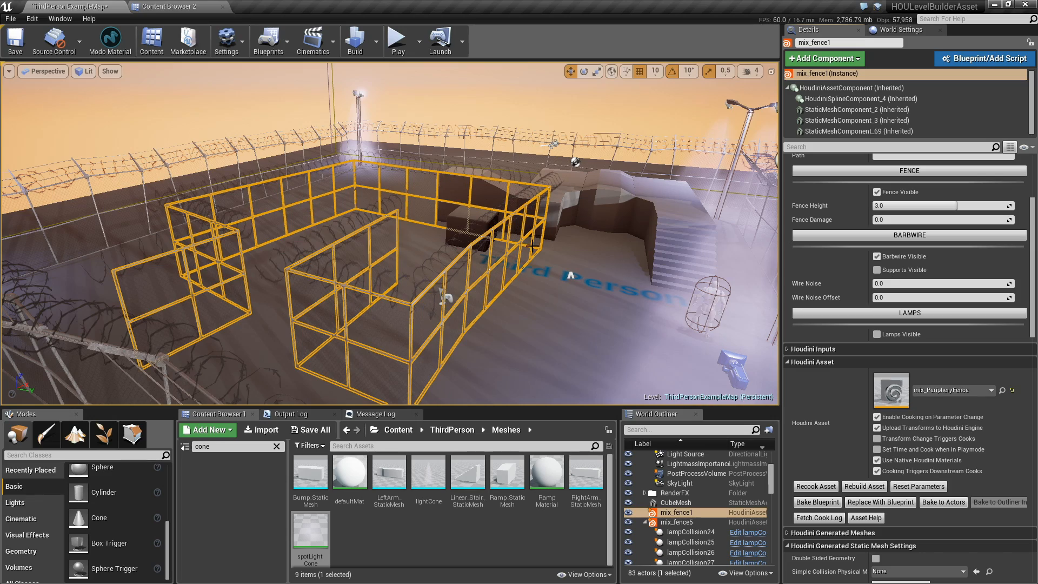
Make the barbwire supports and the lamps of mix_fence1 visible again
alt+drag(530, 287, 506, 249)
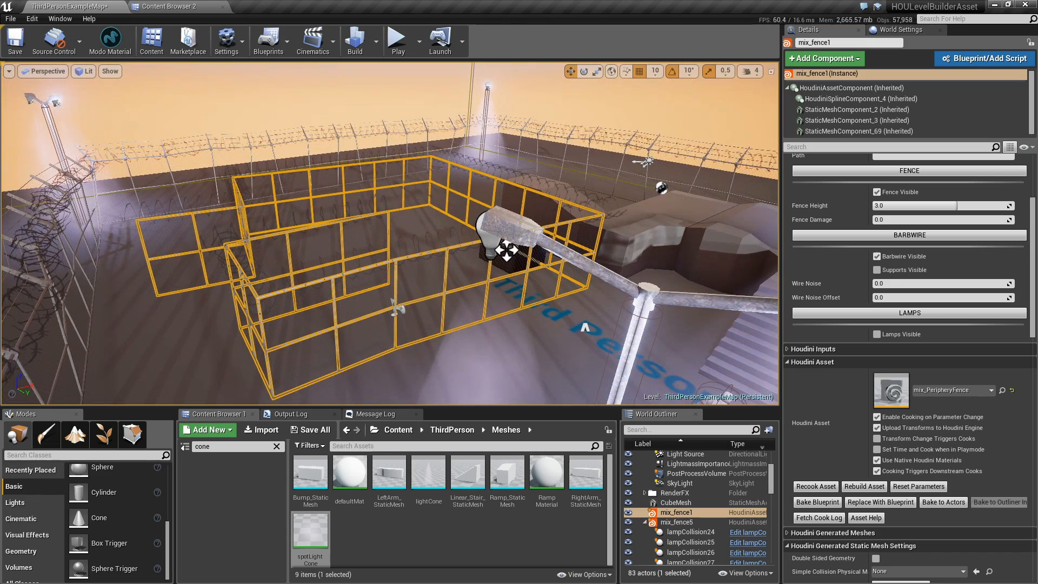
click(877, 270)
alt+drag(505, 215, 520, 259)
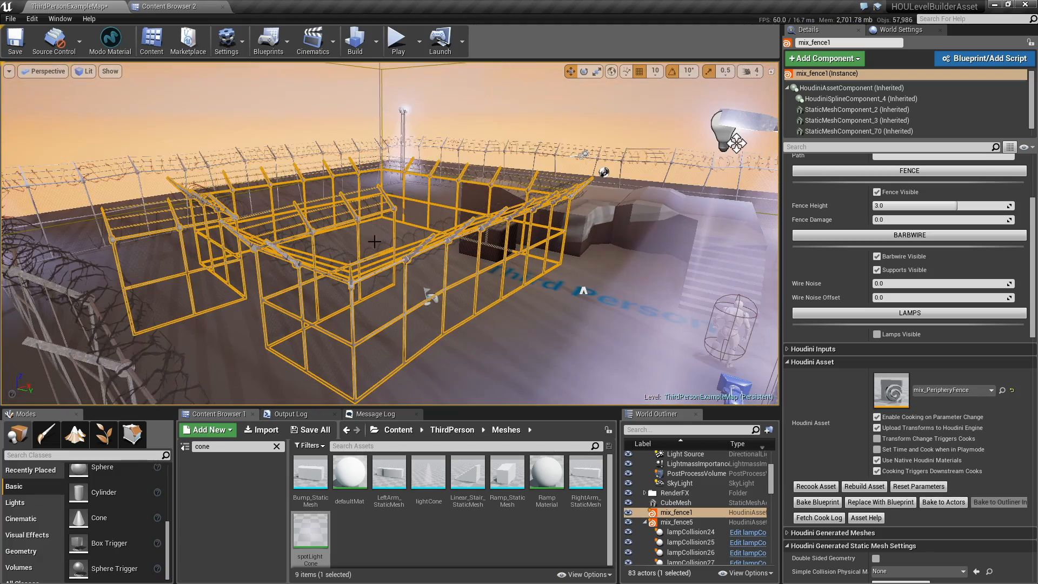
click(877, 335)
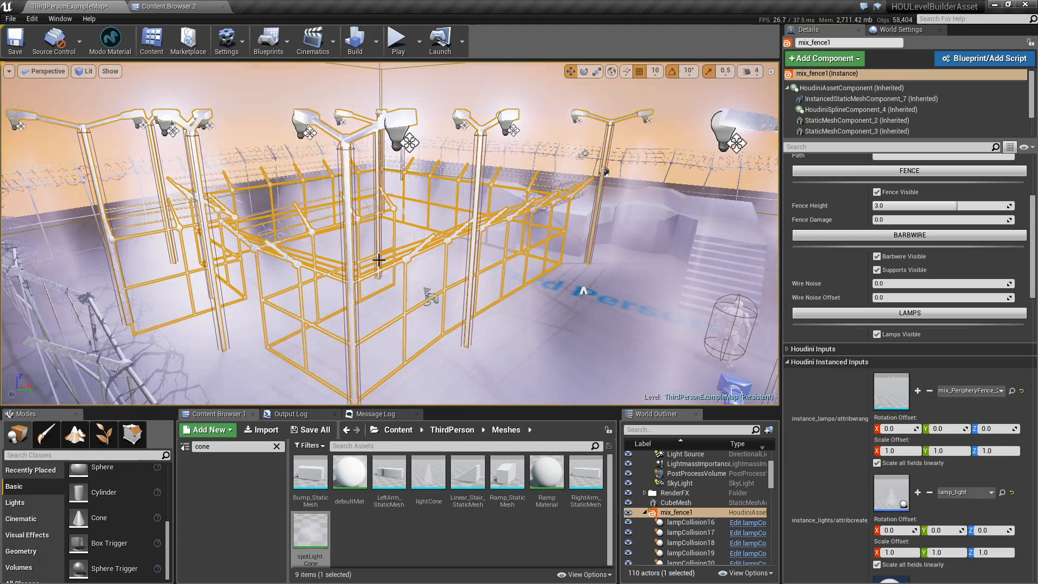
alt+drag(482, 250, 627, 255)
alt+drag(190, 196, 271, 198)
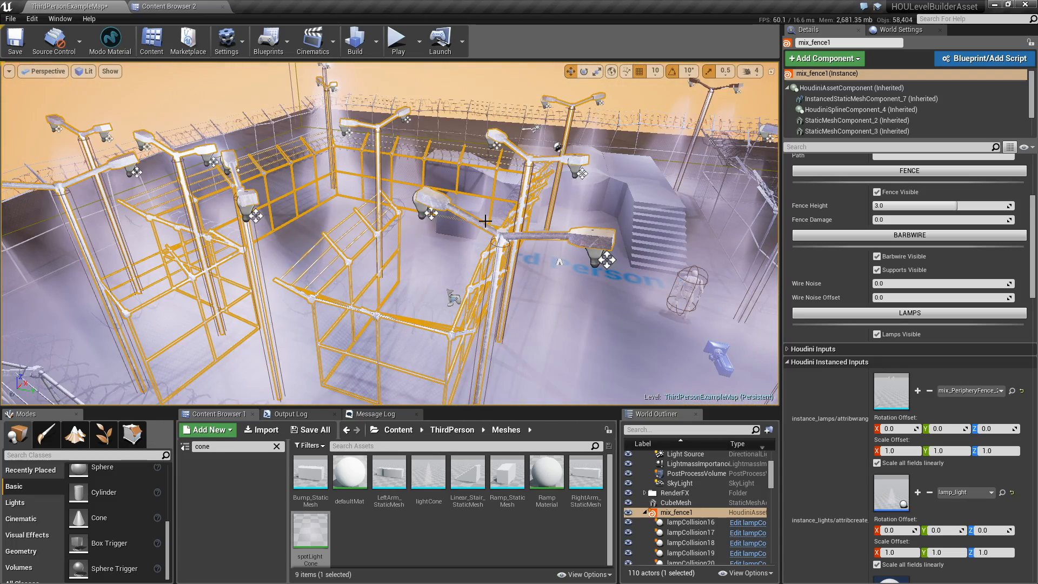
alt+drag(413, 236, 473, 194)
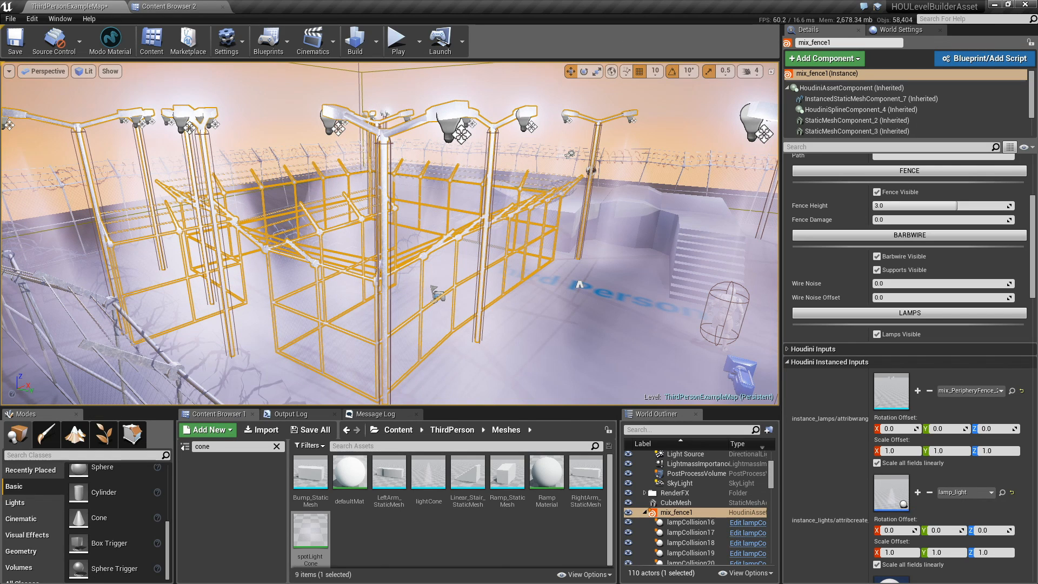
Switch to Houdini and reposition the mix_periphery_fence node farther above the spotlight node in the network
key(alt+Tab)
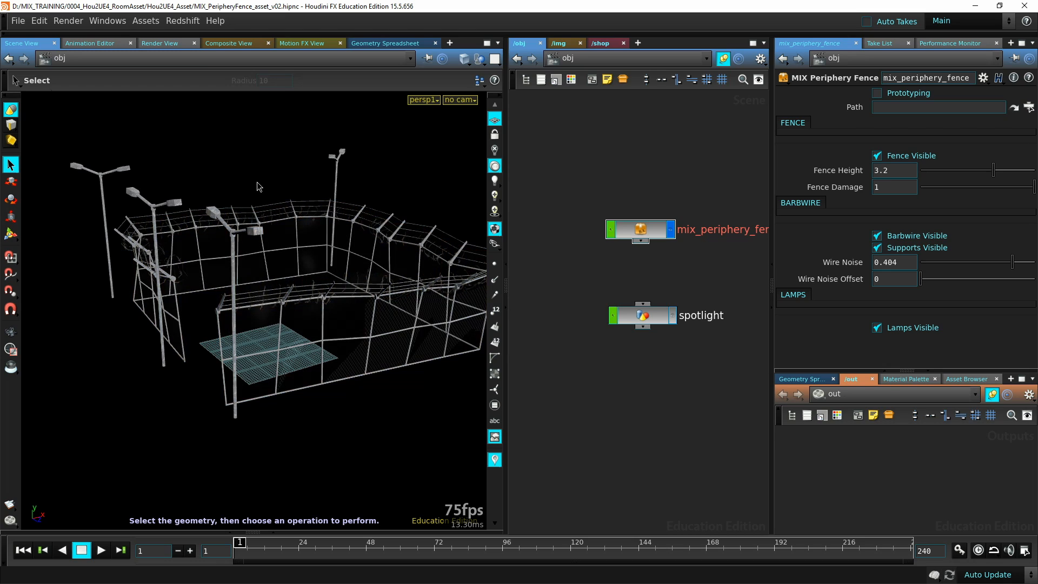
drag(641, 230, 616, 196)
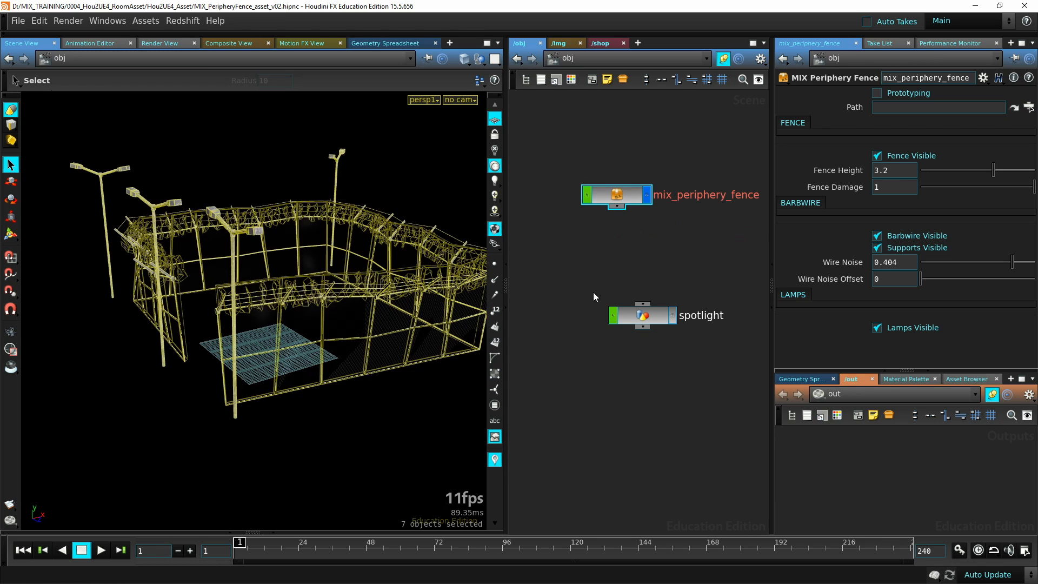
Open the fence geometry network inside mix_periphery_fence and activate the point editing handles of curve1
middle_drag(651, 251, 633, 238)
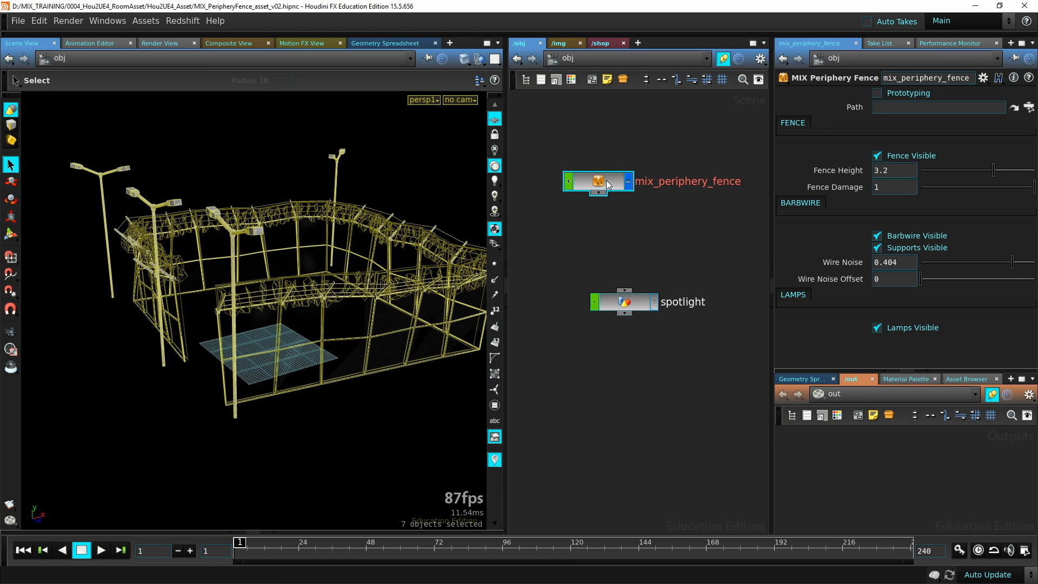
double_click(605, 180)
mouse_move(589, 200)
middle_down()
mouse_move(708, 209)
mouse_move(790, 193)
middle_up()
mouse_move(591, 222)
middle_down()
mouse_move(779, 236)
mouse_move(681, 316)
middle_up()
double_click(633, 196)
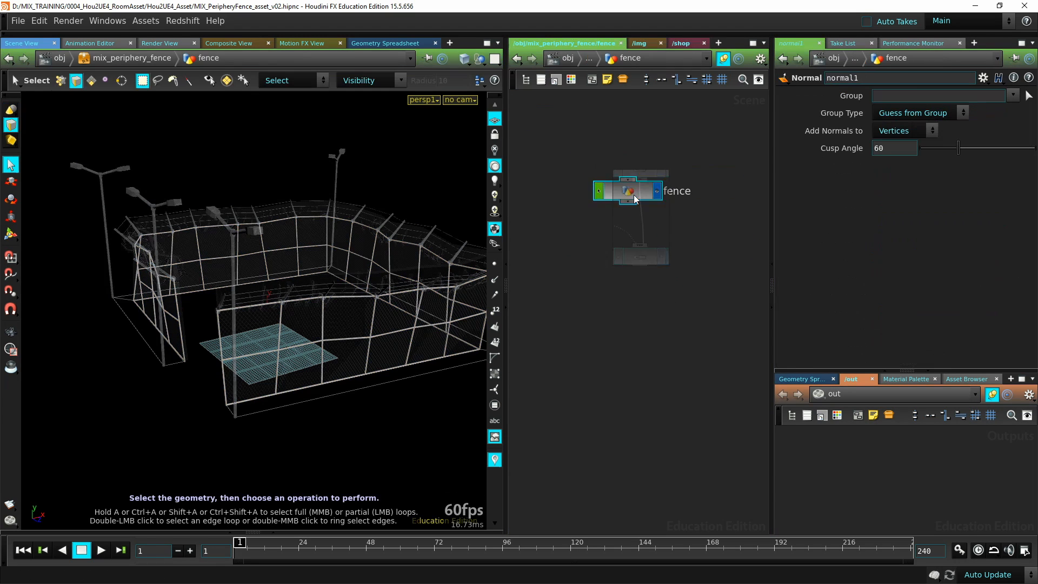
alt+middle_drag(250, 440, 266, 359)
key(Return)
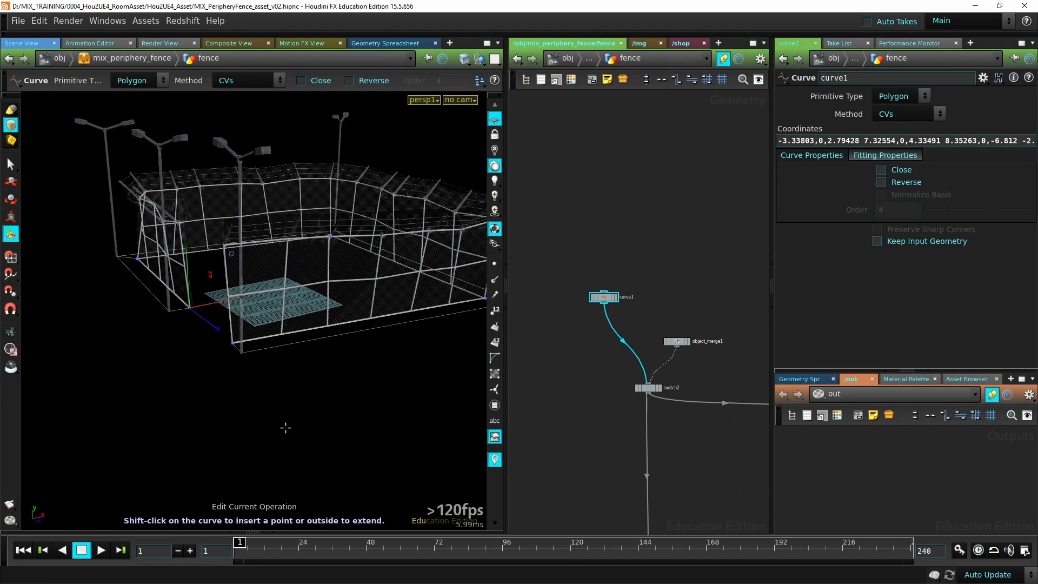
alt+drag(285, 428, 293, 401)
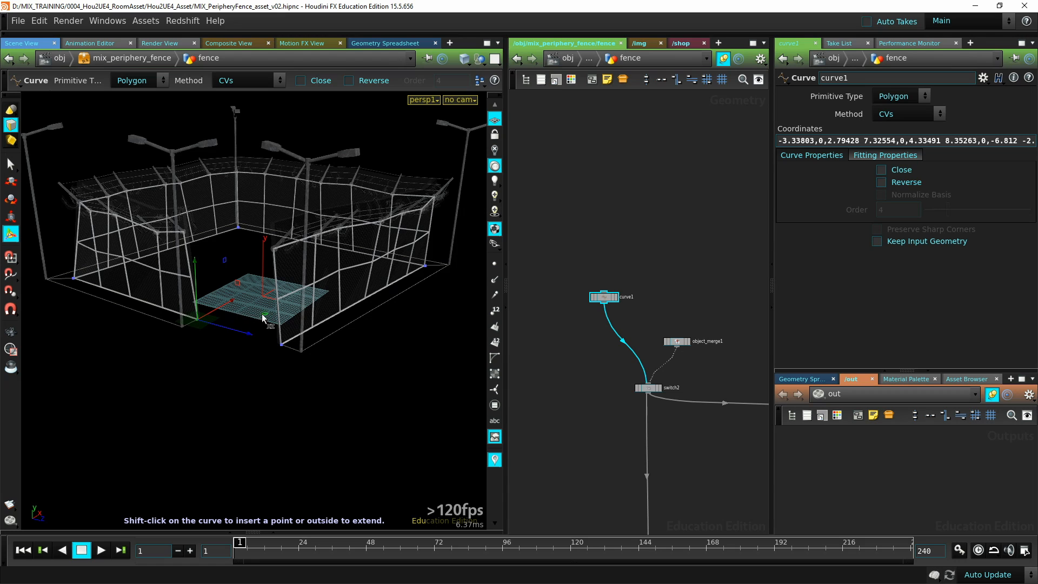
Try moving the end point of curve1, undo the move, and return to the object level
mouse_move(264, 316)
mouse_down()
mouse_move(146, 349)
mouse_move(295, 295)
mouse_move(279, 328)
mouse_move(195, 346)
mouse_move(287, 309)
mouse_move(255, 331)
mouse_up()
key(ctrl+z)
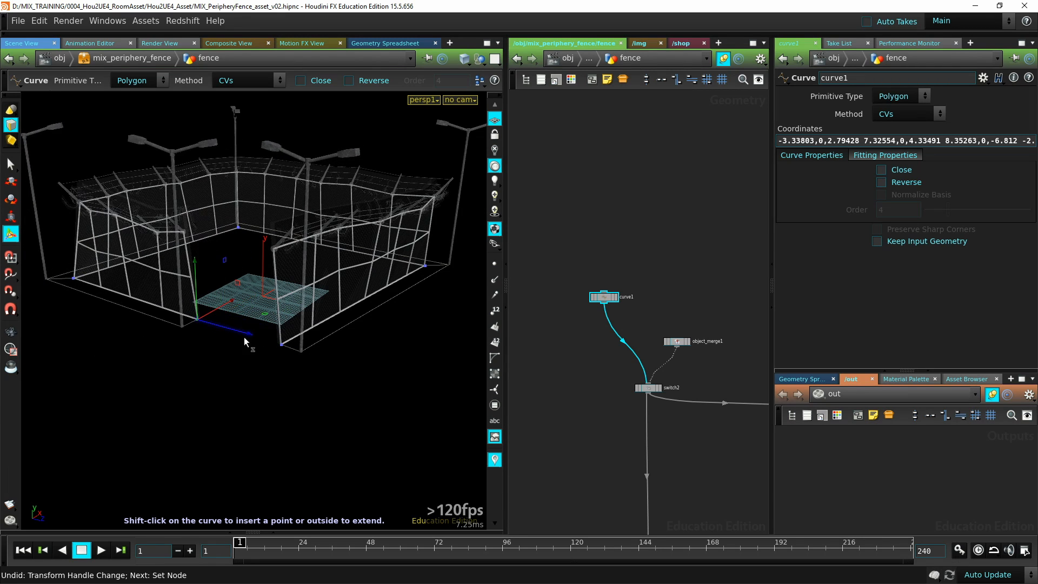
alt+drag(198, 372, 208, 385)
middle_drag(595, 340, 588, 265)
key(u)
key(u)
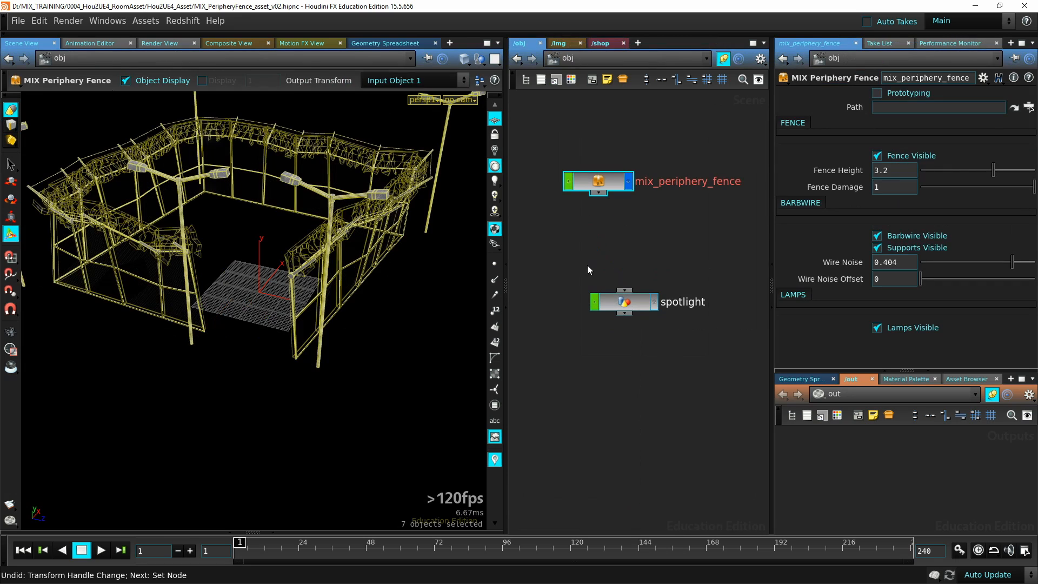
Enlarge the scene view, collapse the output network pane below the parameters and narrow the parameter pane
alt+drag(428, 316, 549, 356)
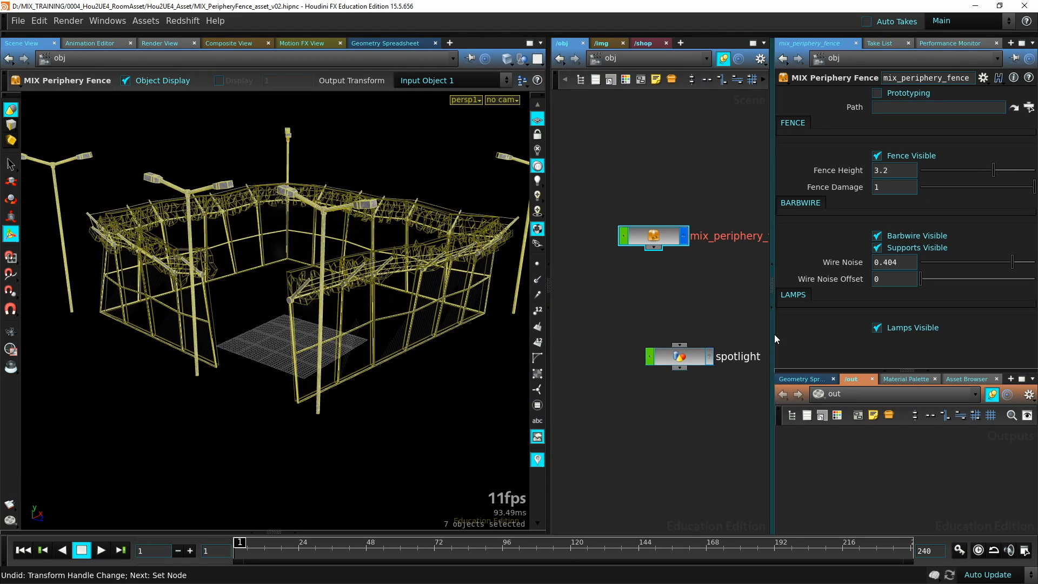
click(908, 372)
drag(772, 342, 793, 340)
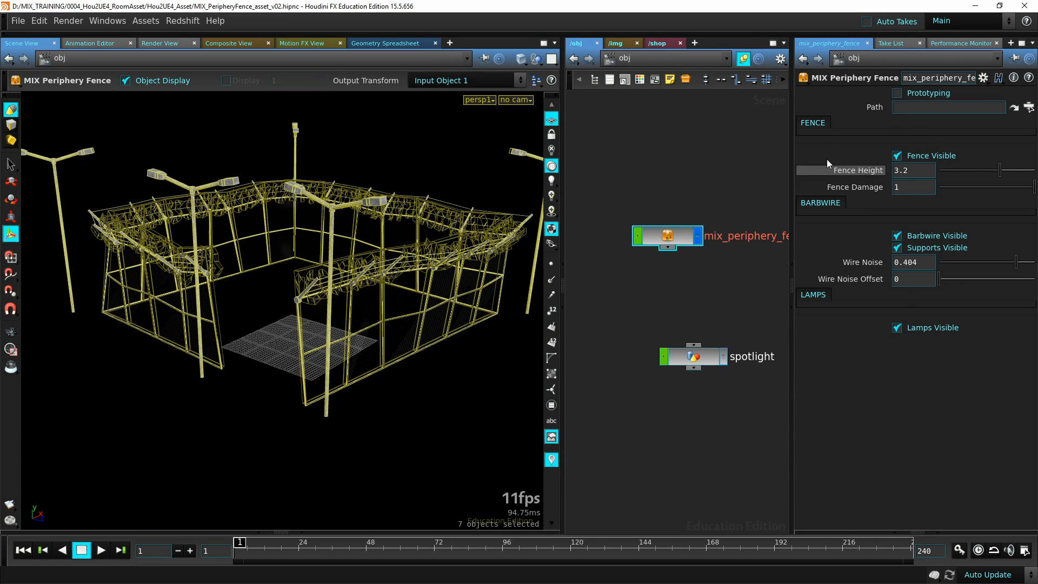
Reposition the mix_periphery_fence and spotlight nodes in the object network
drag(668, 235, 649, 210)
drag(693, 357, 654, 302)
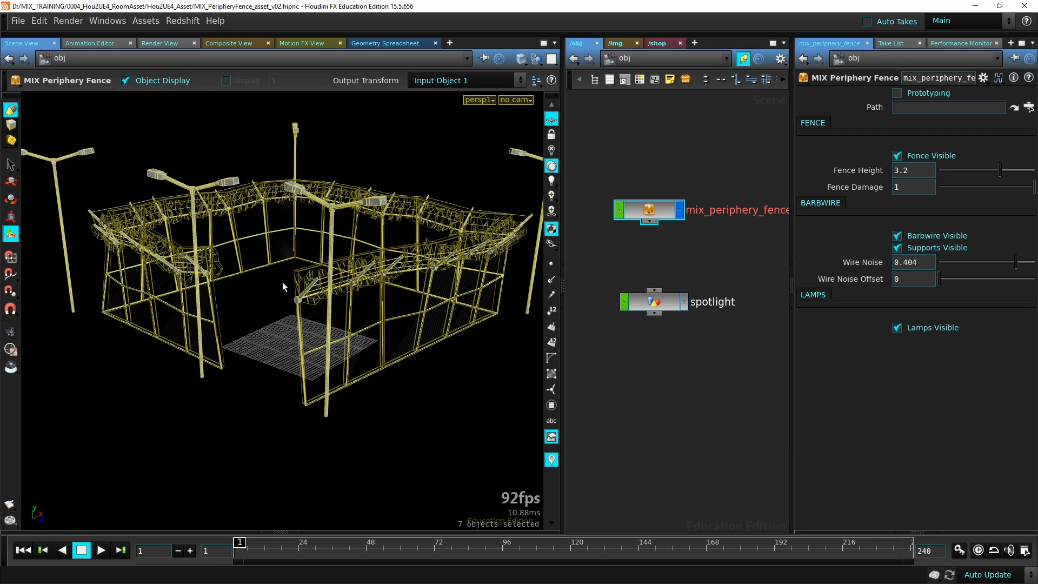
mouse_move(649, 210)
mouse_down()
mouse_move(652, 174)
mouse_move(652, 207)
mouse_up()
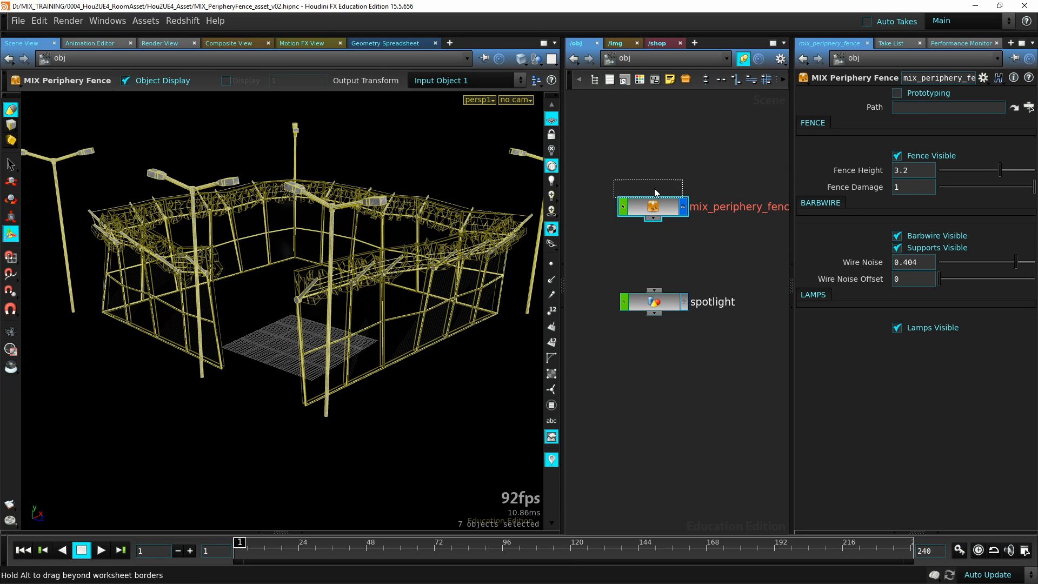
drag(658, 226, 652, 207)
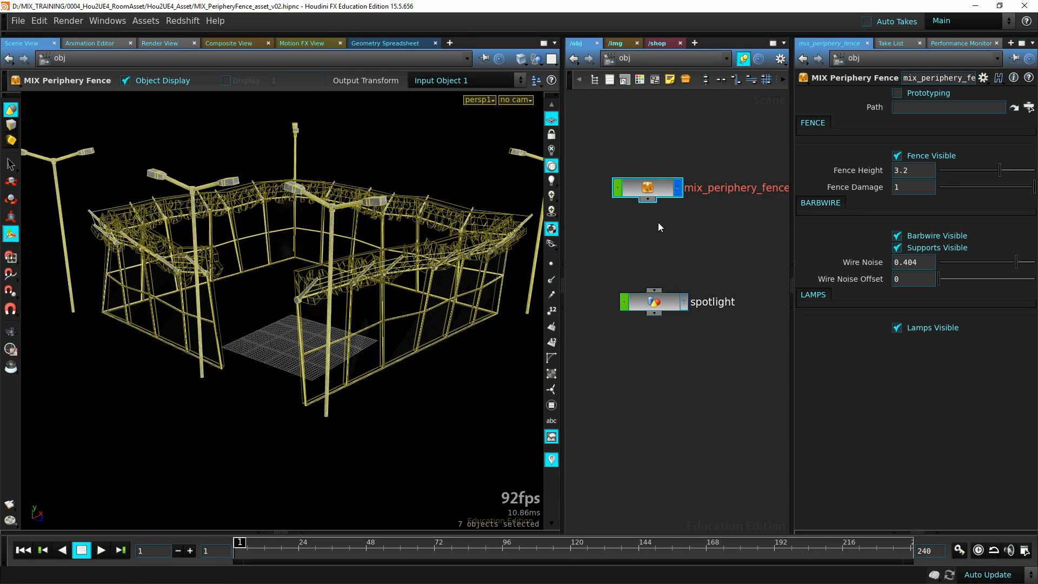
Widen the network pane and move the mix_periphery_fence node slightly closer to the spotlight node
click(658, 226)
key(Escape)
drag(311, 370, 270, 360)
click(652, 190)
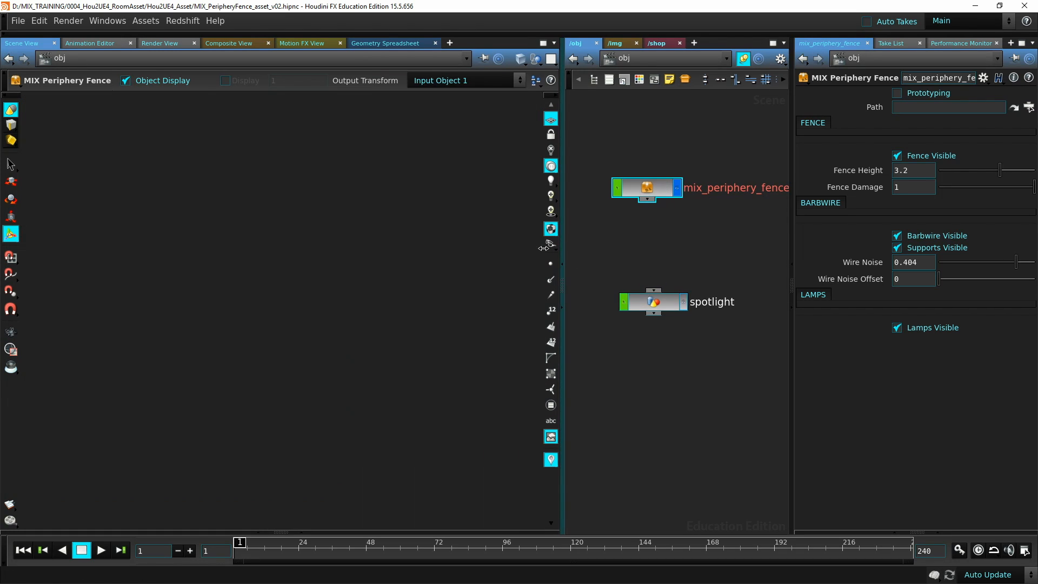
drag(564, 249, 490, 250)
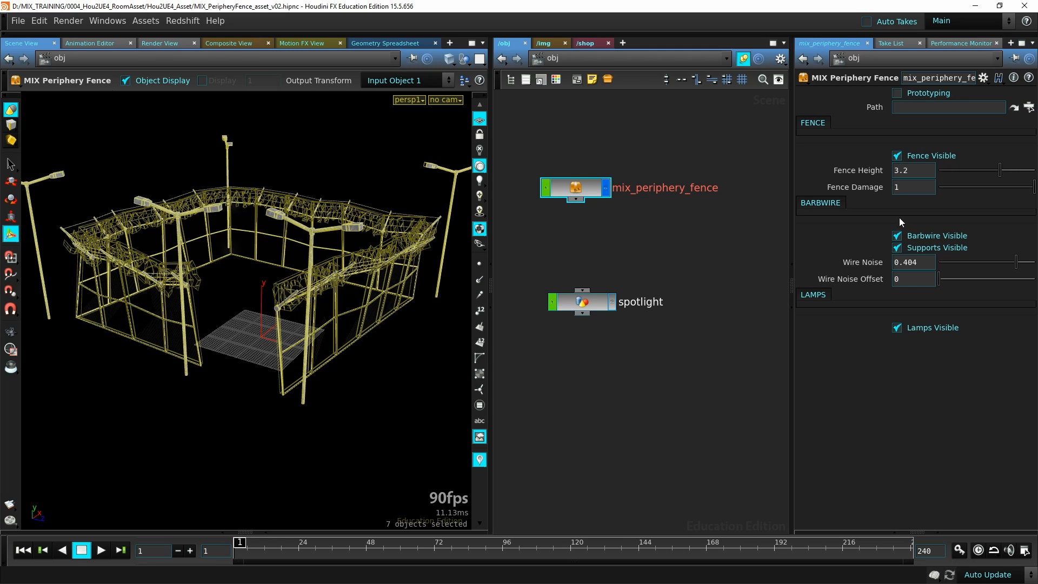
drag(567, 186, 566, 201)
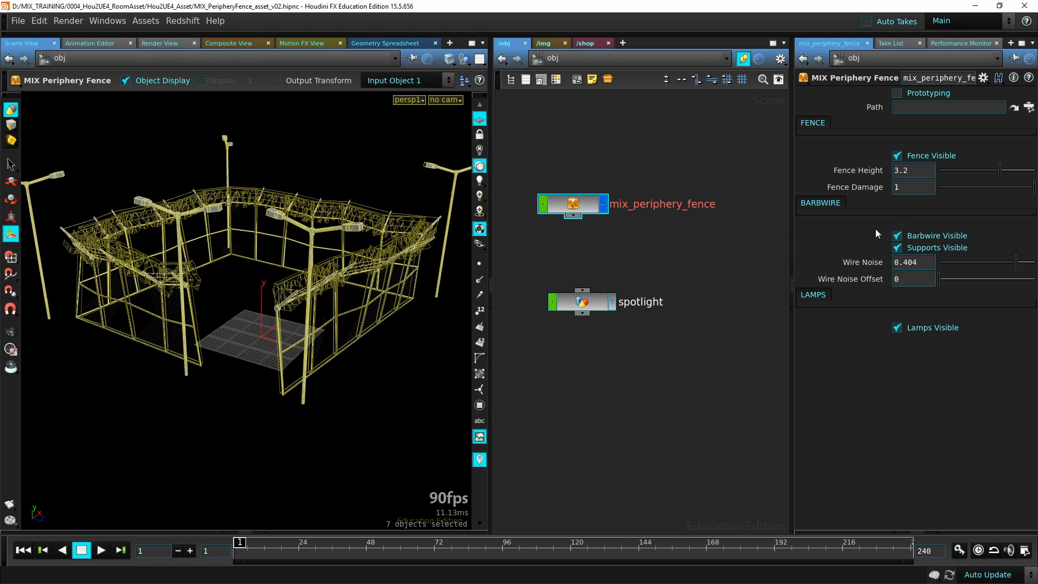
Toggle Lamps Visible, Supports Visible and Barbwire Visible of mix_periphery_fence off and back on
click(898, 327)
click(897, 327)
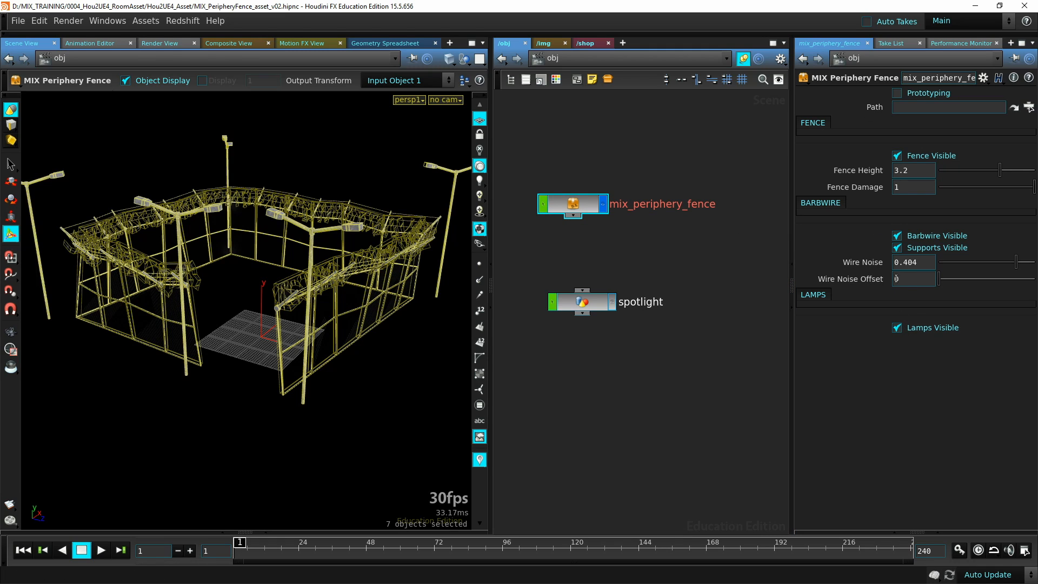
click(898, 248)
click(899, 248)
click(897, 236)
click(897, 236)
Toggle Fence Visible to hide the fence panels, inspect the remaining barbwire and lamps, and show the fence again
click(898, 156)
click(898, 156)
click(898, 156)
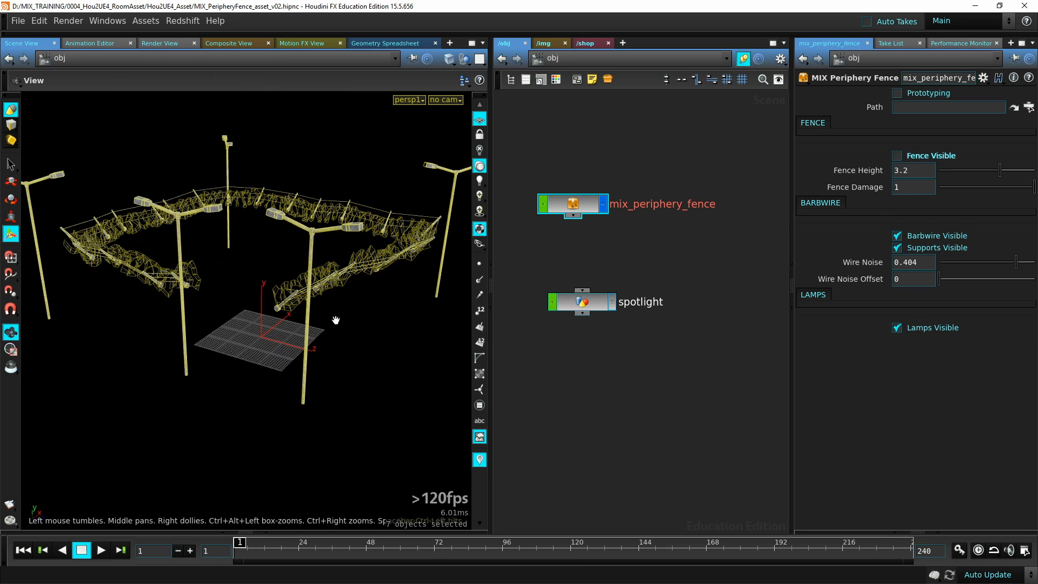
drag(335, 320, 247, 296)
click(897, 156)
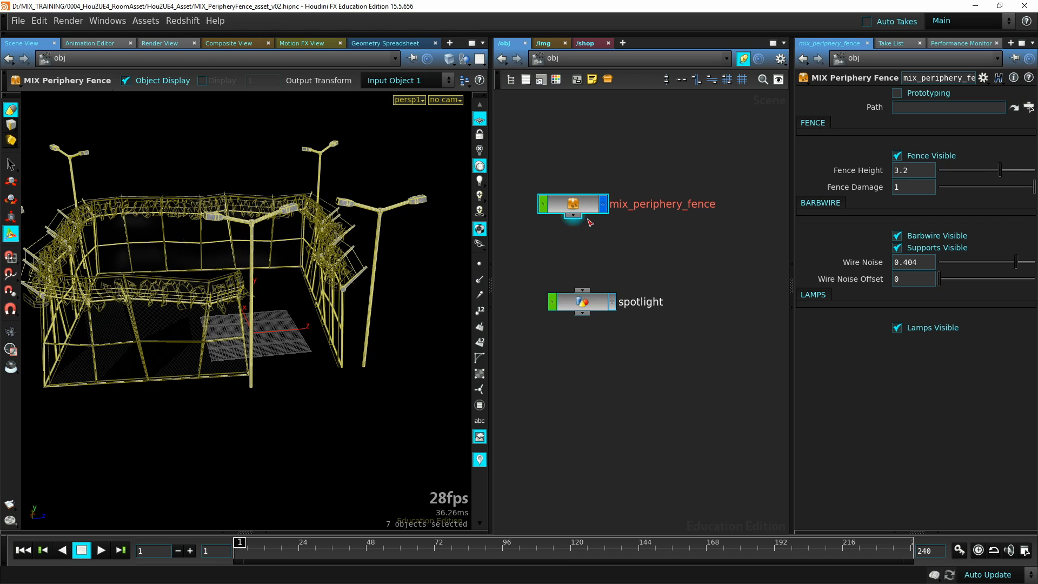
Open the mix_periphery_fence network and shift the fence node slightly within it
double_click(573, 204)
scroll(652, 370, down, 5)
middle_drag(637, 379, 659, 335)
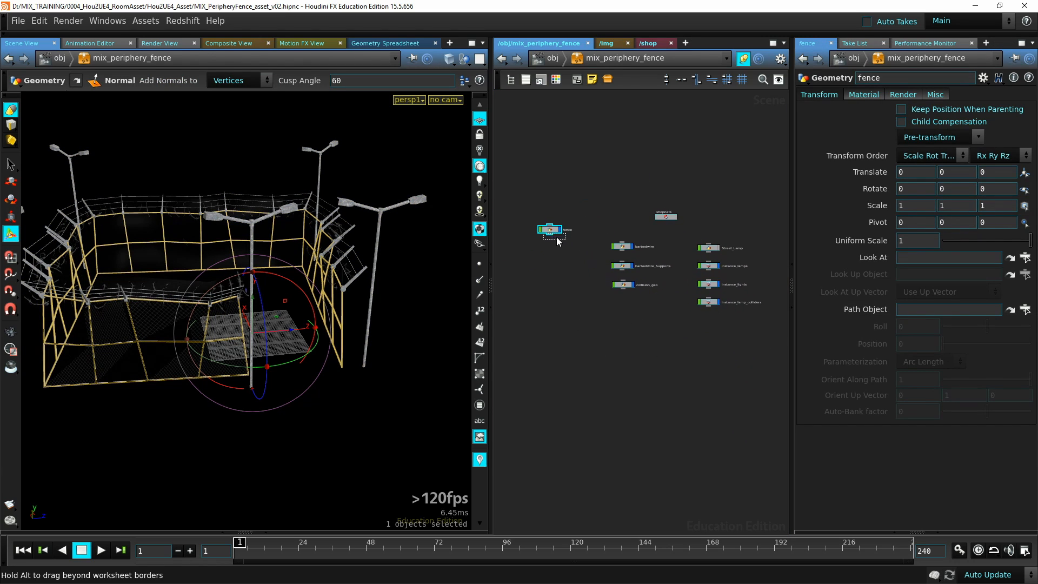
drag(550, 229, 567, 249)
scroll(569, 251, up, 3)
middle_drag(606, 310, 613, 308)
scroll(599, 289, up, 3)
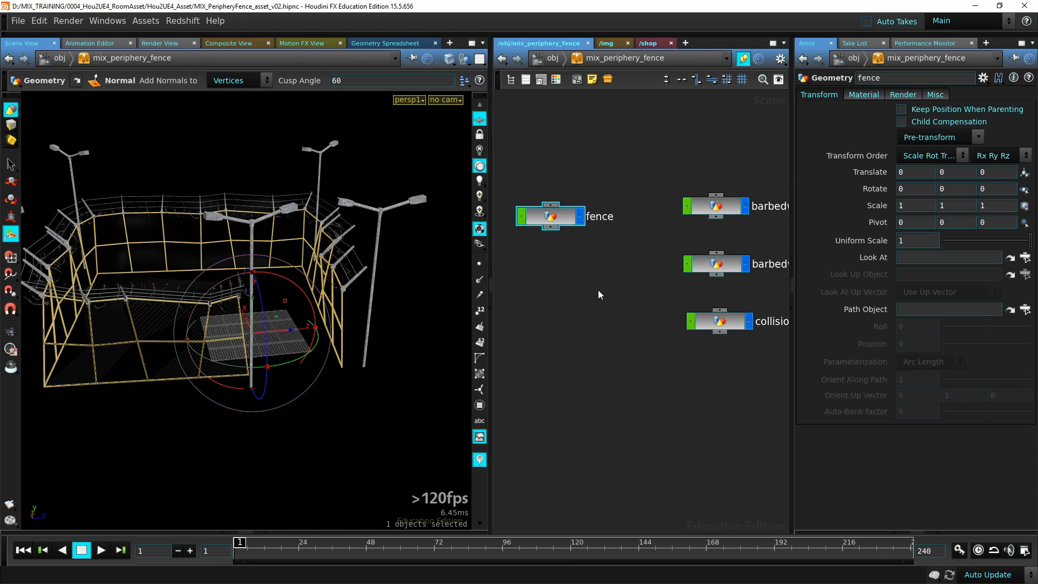
middle_drag(559, 276, 618, 301)
scroll(616, 301, up, 4)
middle_drag(620, 261, 638, 324)
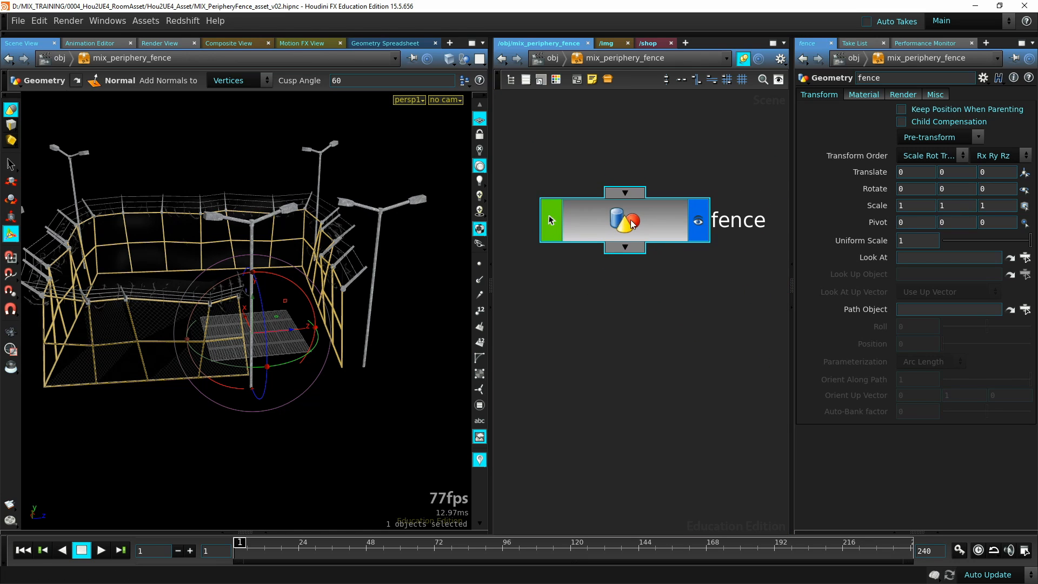
Toggle the fence object's display off and back on, and open its geometry network
click(697, 221)
click(697, 221)
double_click(634, 221)
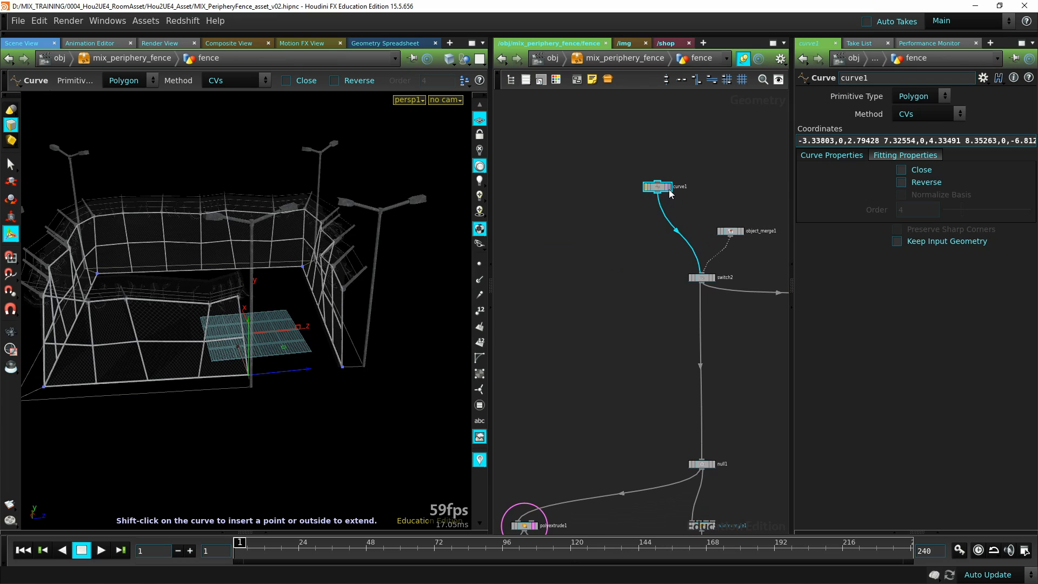
Display curve1 with the other objects hidden, and move its end point to widen the opening in the outline
click(669, 187)
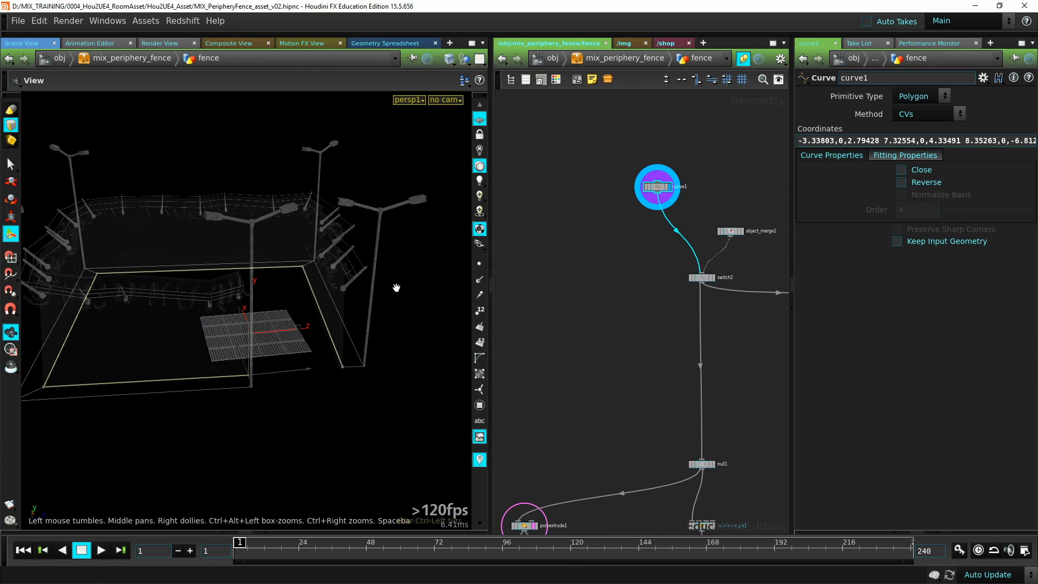
key(space+y)
alt+drag(315, 368, 260, 373)
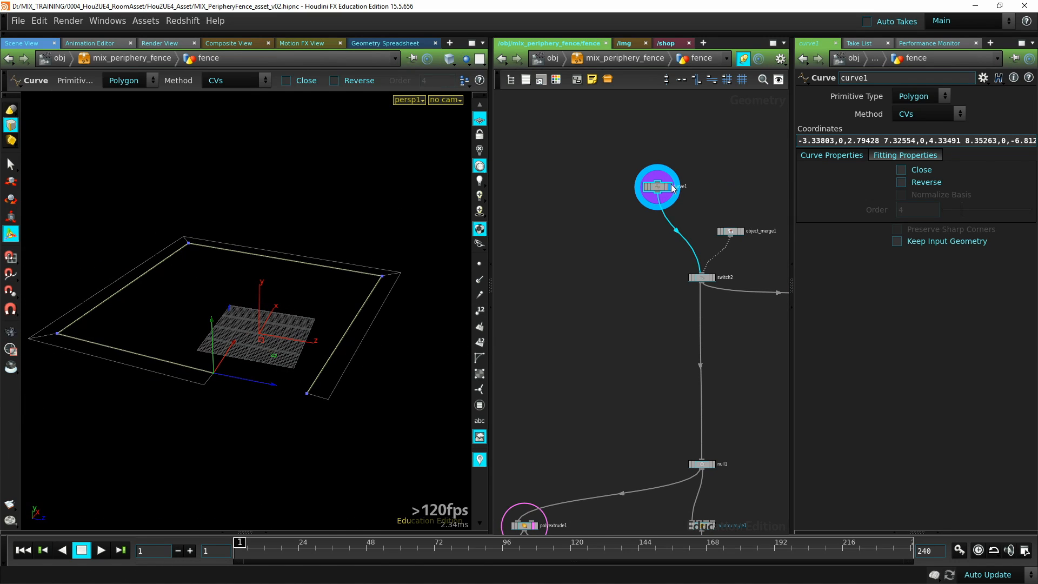
alt+drag(352, 362, 286, 368)
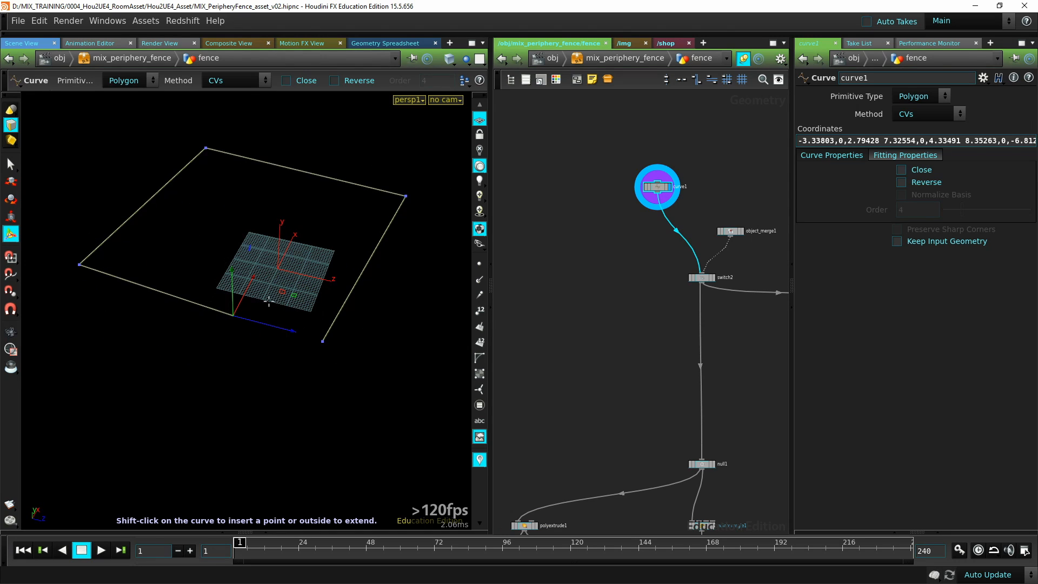
mouse_move(295, 295)
mouse_down()
mouse_move(296, 316)
mouse_move(240, 328)
mouse_move(266, 306)
mouse_up()
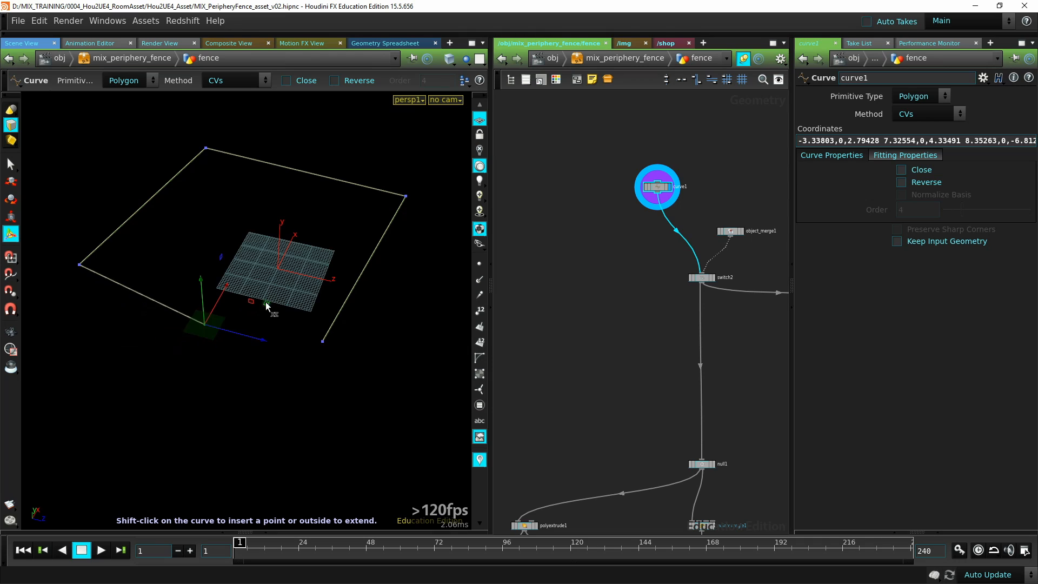
Inspect the object_merge1 node that feeds switch2, and select curve1 again
middle_drag(621, 341, 567, 335)
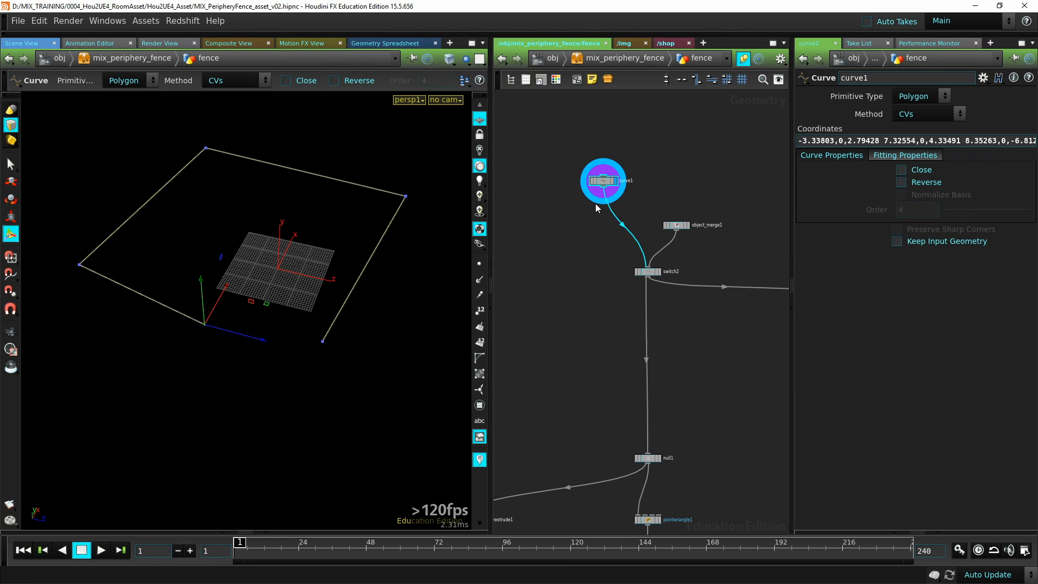
middle_drag(592, 310, 616, 272)
drag(713, 150, 680, 195)
drag(593, 216, 705, 242)
drag(720, 151, 685, 191)
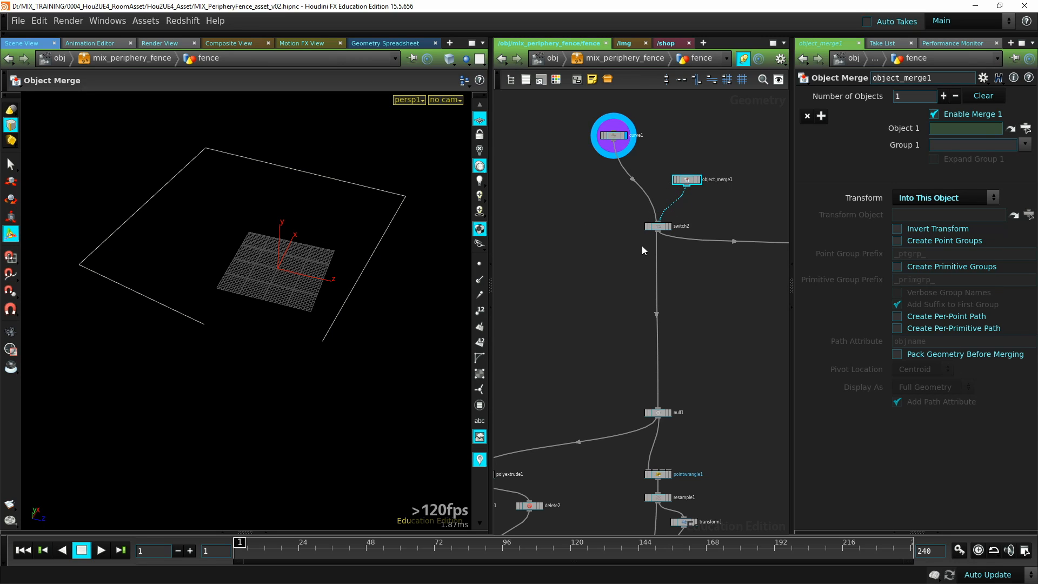
click(611, 135)
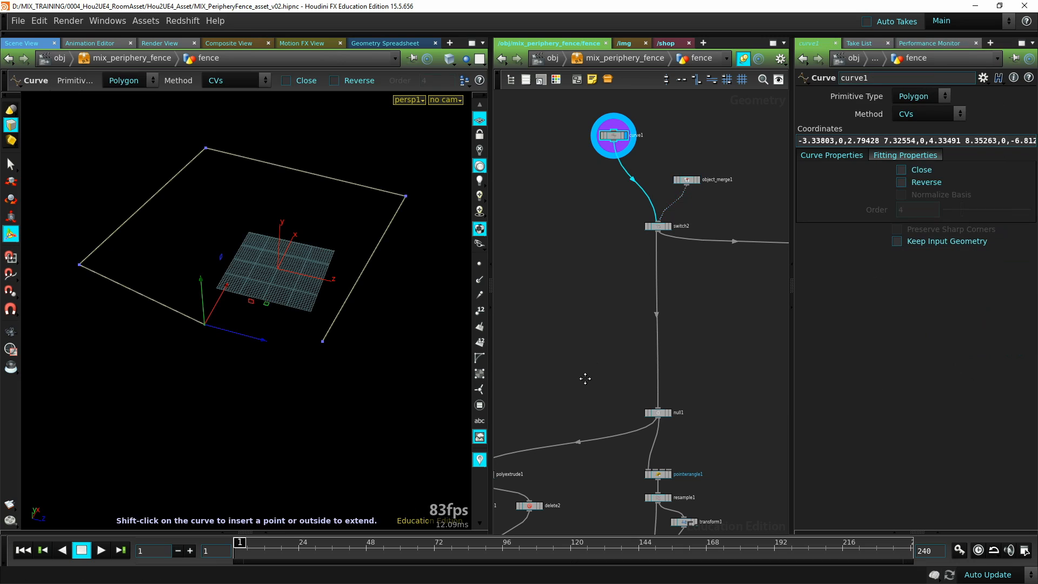
Display the pointwrangle1 node below null1, and turn on the display of points and point normals
middle_drag(586, 375, 636, 250)
key(Escape)
drag(359, 367, 324, 391)
right_drag(324, 392, 431, 401)
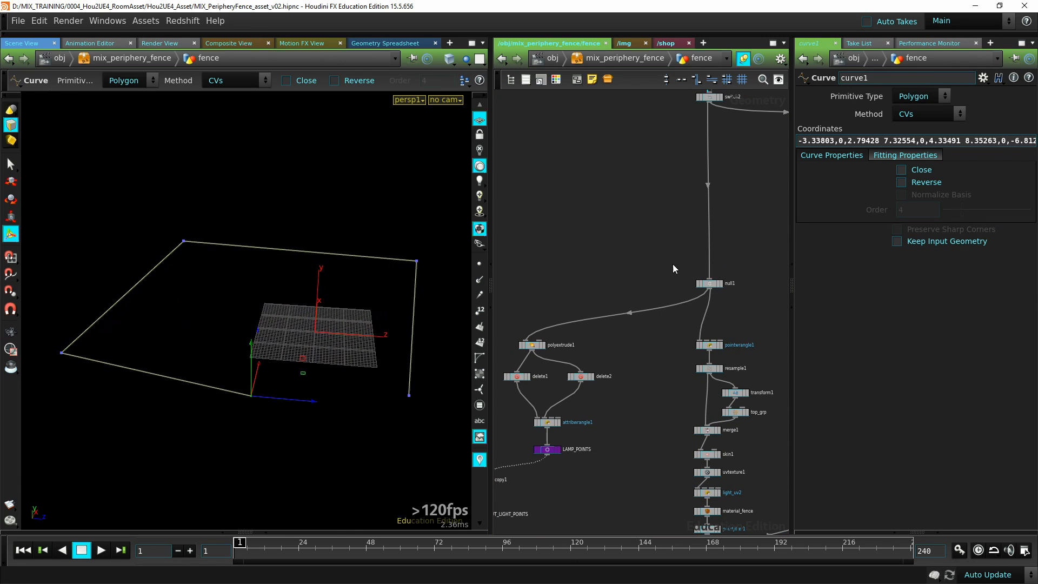
middle_drag(642, 279, 622, 163)
middle_drag(650, 247, 589, 223)
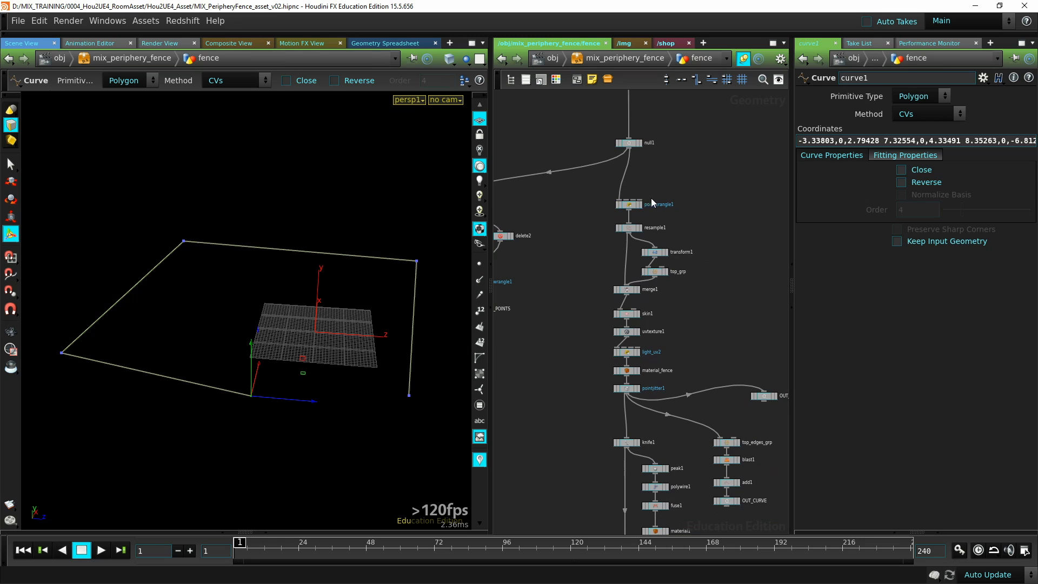
click(633, 204)
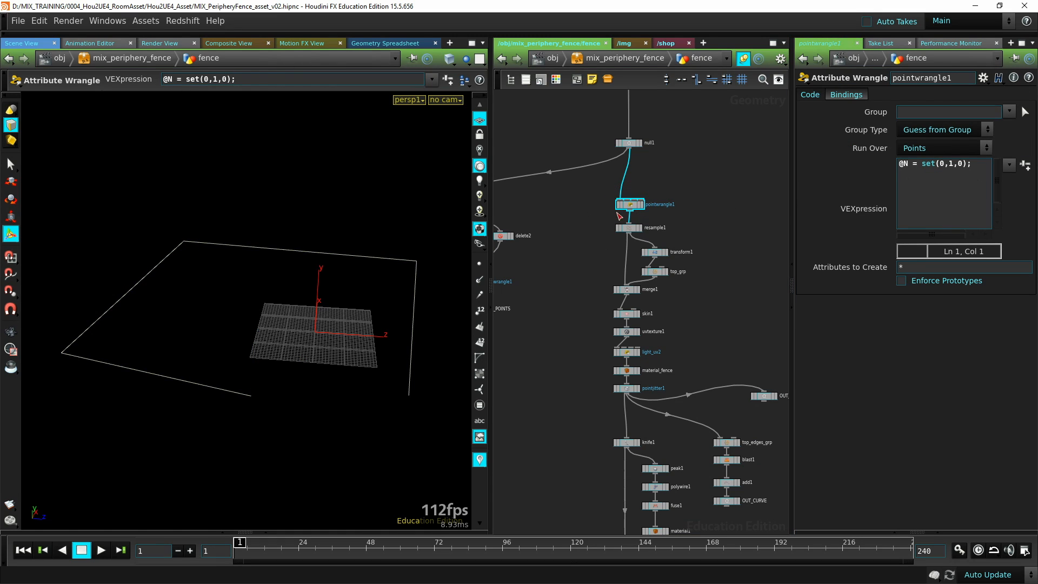
click(641, 205)
click(478, 265)
click(479, 279)
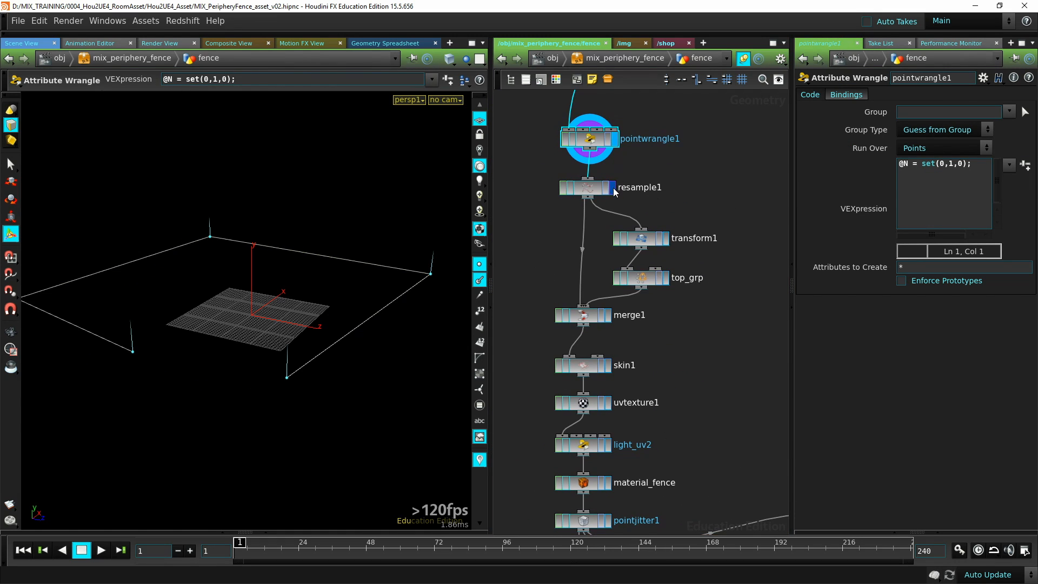
Display the resample1 and transform1 nodes in turn, and select the top_grp node to examine its group settings
click(613, 189)
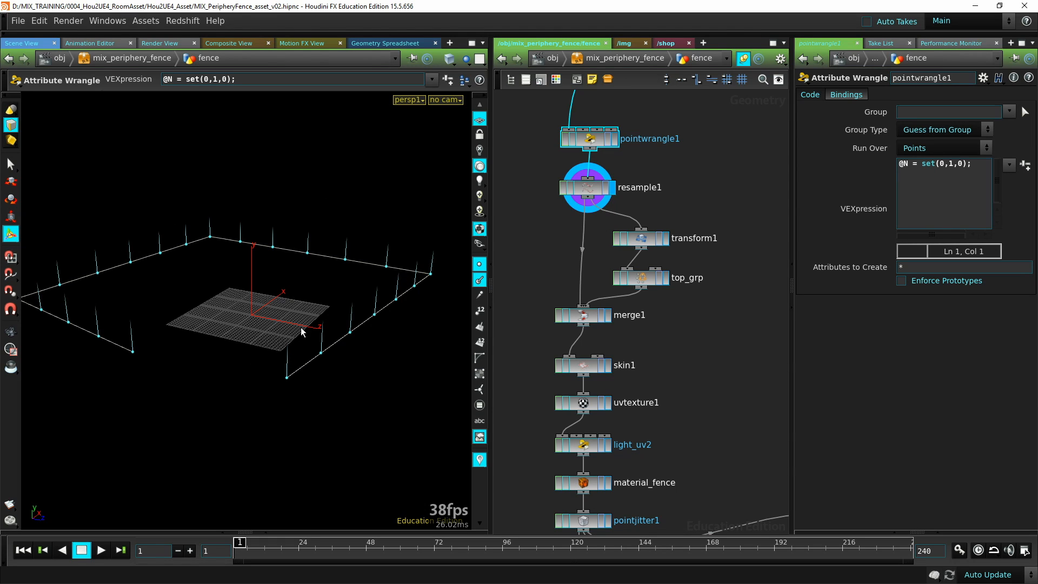
click(666, 239)
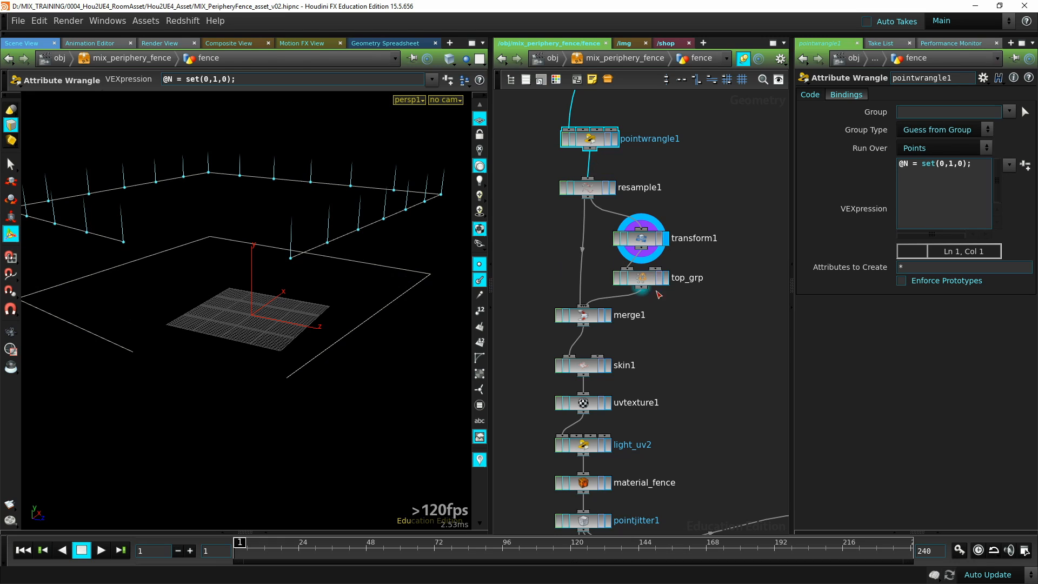
middle_drag(672, 319, 672, 277)
click(644, 241)
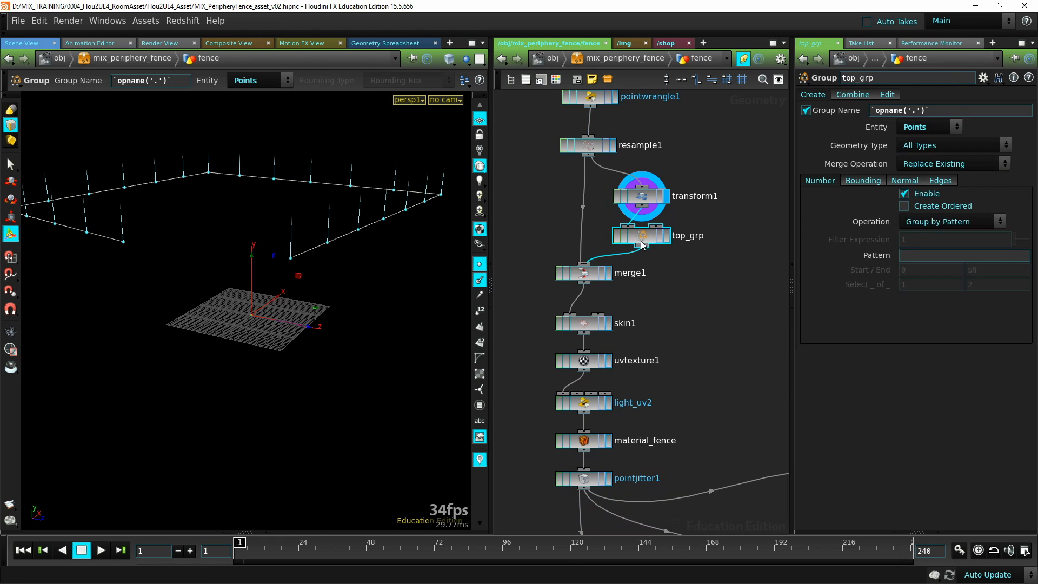
Display the merge1 and skin1 nodes in turn to view the fence surface
click(610, 273)
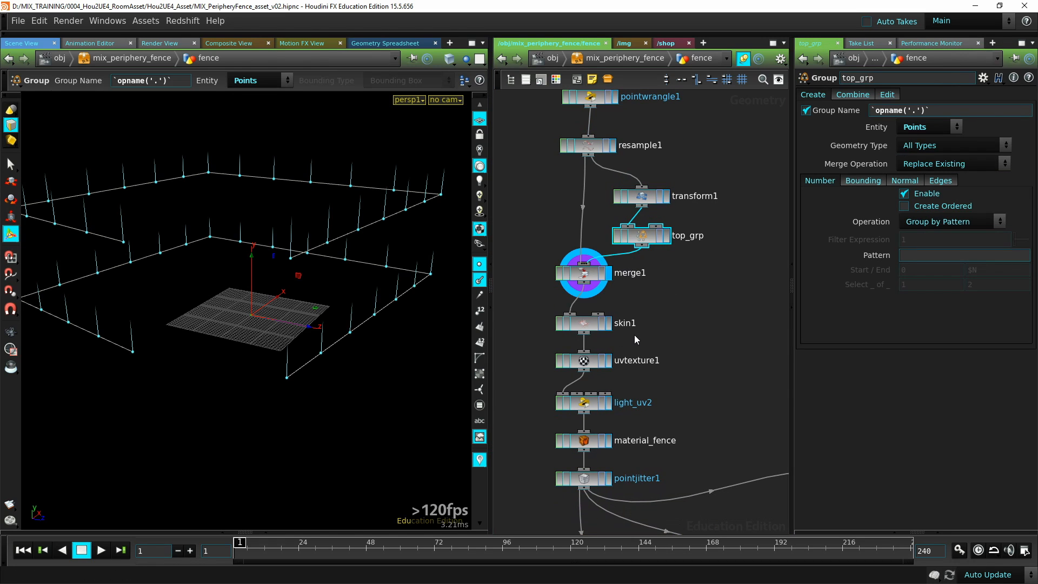
middle_drag(635, 337, 681, 203)
click(656, 190)
alt+drag(336, 324, 293, 313)
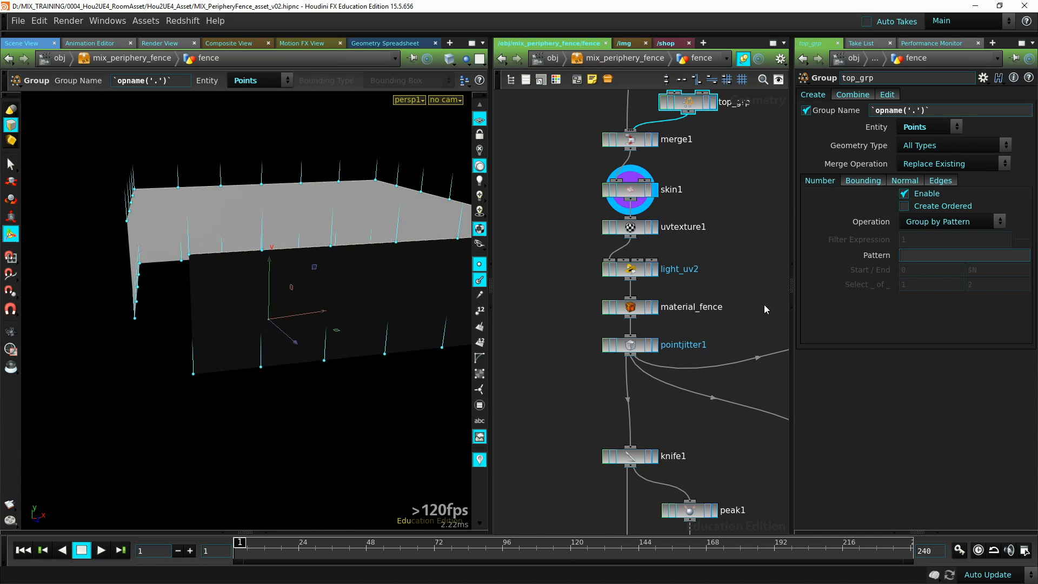
Display and select the uvtexture1 node, and view the fence panels from around the opening
middle_drag(740, 272, 714, 234)
click(630, 191)
click(606, 191)
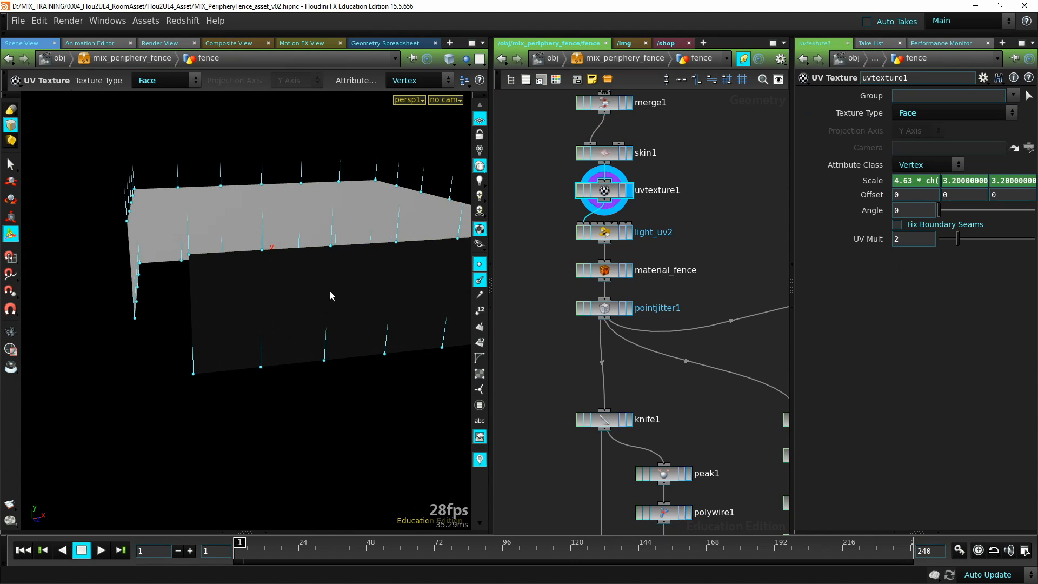
alt+drag(331, 296, 301, 337)
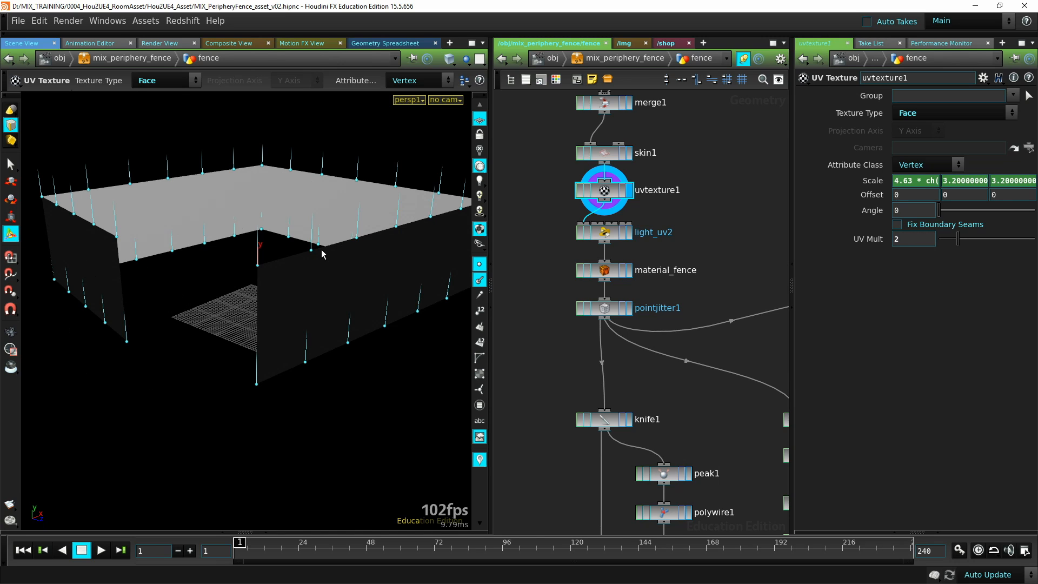
scroll(265, 287, down, 3)
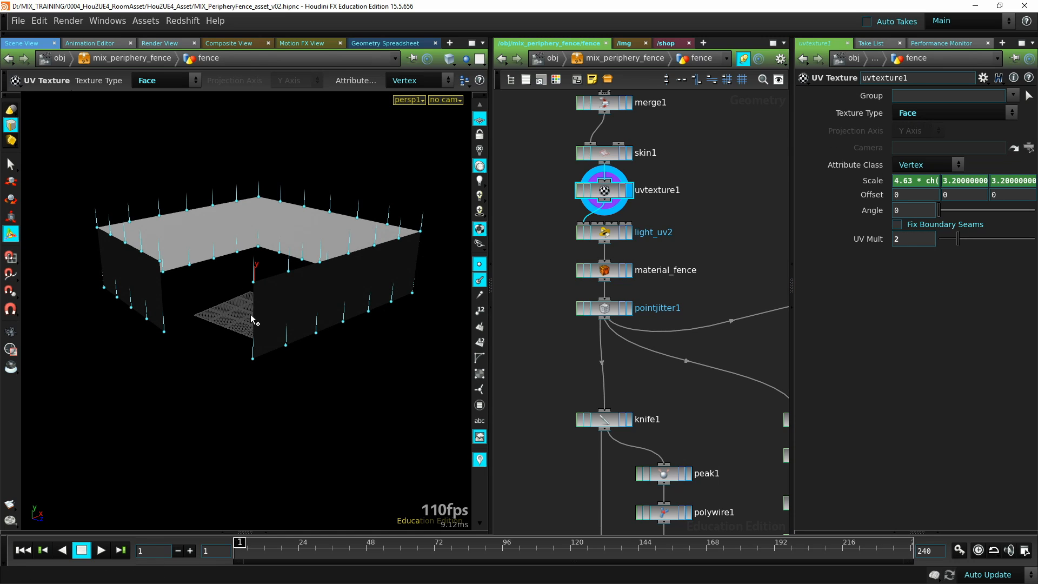
Show the panel edges over the shading and turn off the viewport lighting to examine the fence surface
key(shift+w)
alt+drag(299, 350, 267, 328)
click(479, 154)
mouse_move(247, 277)
alt+mouse_down()
mouse_move(242, 294)
mouse_move(229, 276)
alt+mouse_up()
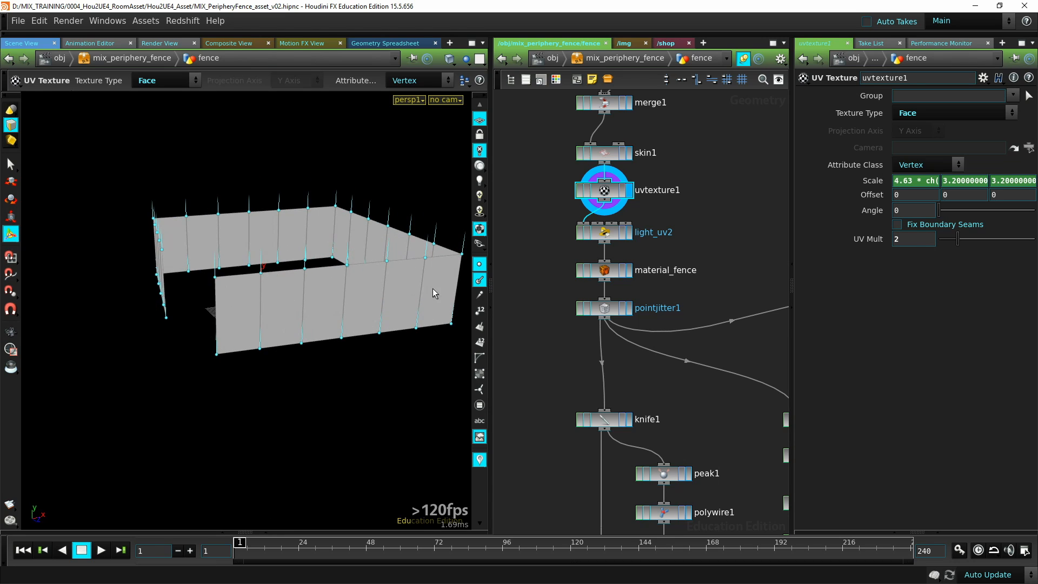
alt+drag(432, 287, 129, 274)
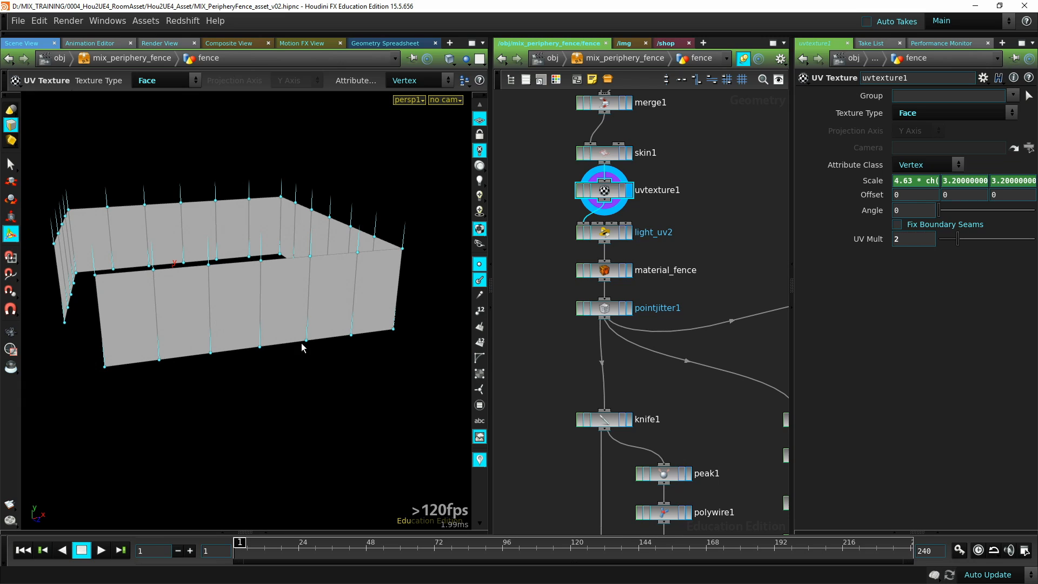
Display the light_uv2 wrangle and highlight the uv2 attribute in its VEXpression
click(631, 234)
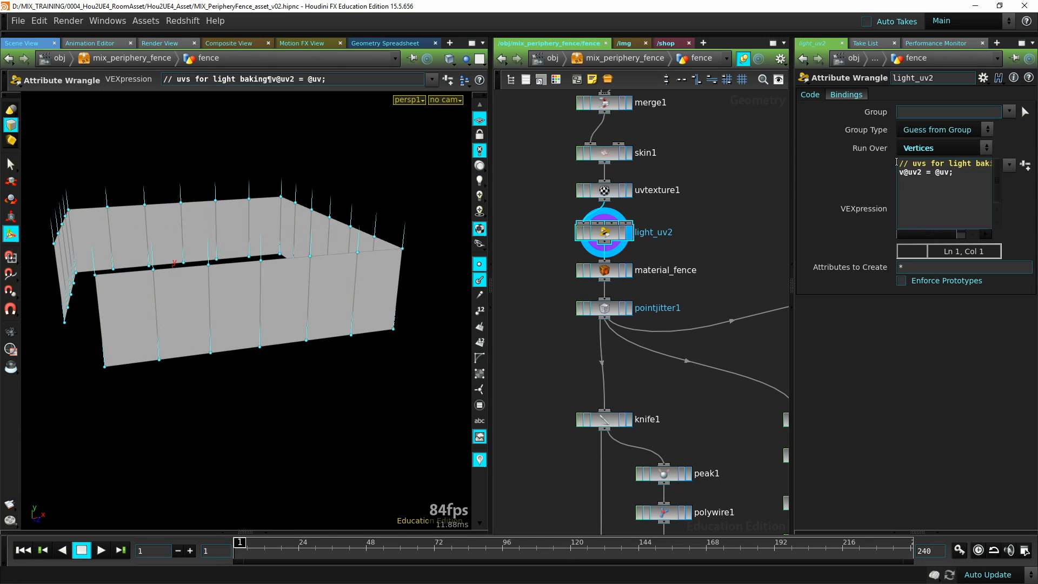
mouse_move(922, 172)
mouse_down()
mouse_move(908, 173)
mouse_move(935, 172)
mouse_move(909, 173)
mouse_up()
middle_drag(718, 260, 694, 207)
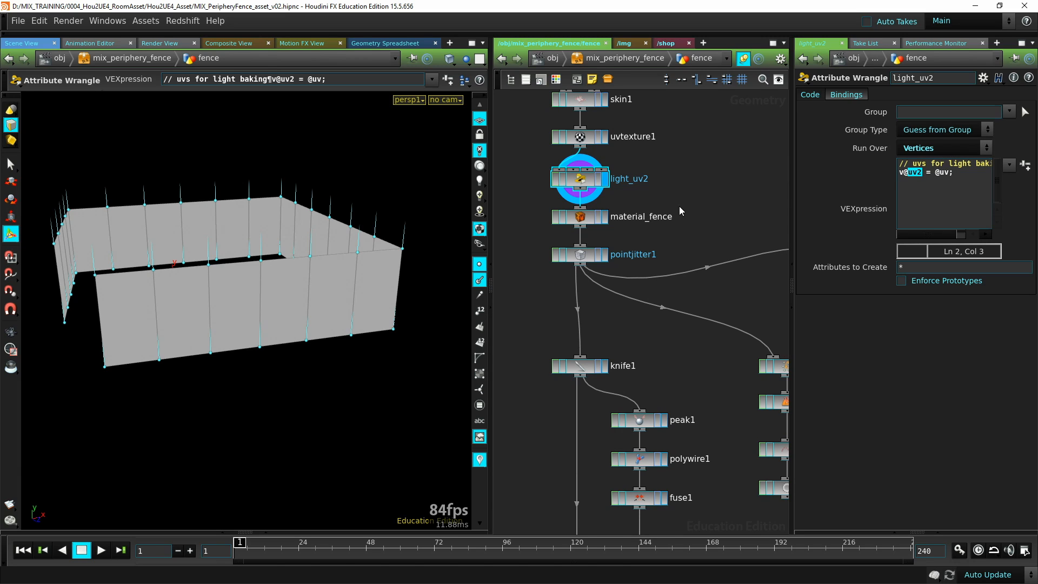
Display the material_fence node, restore the viewport lighting, and examine the chain-link texture up close
click(603, 216)
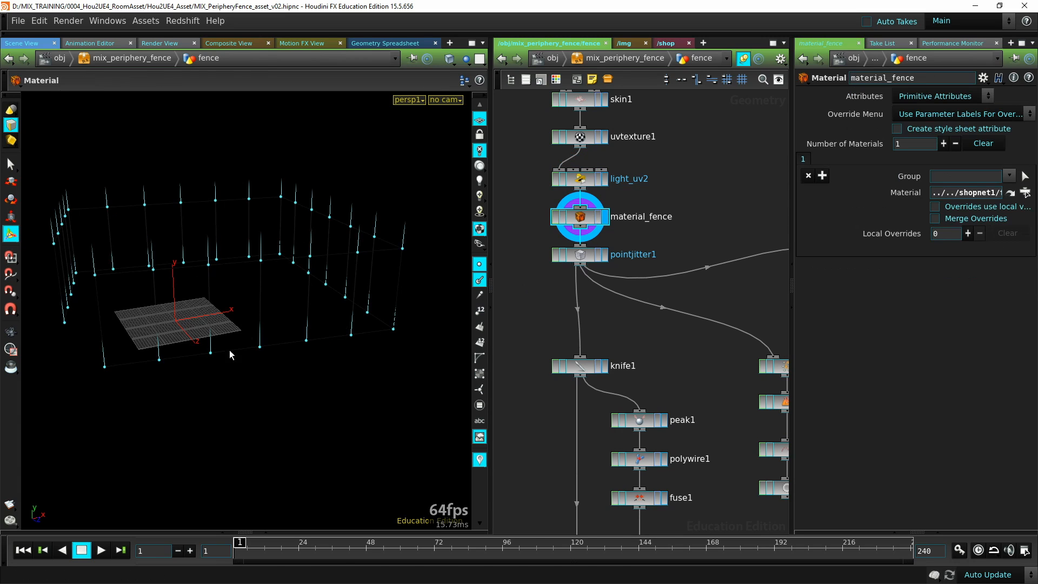
click(479, 166)
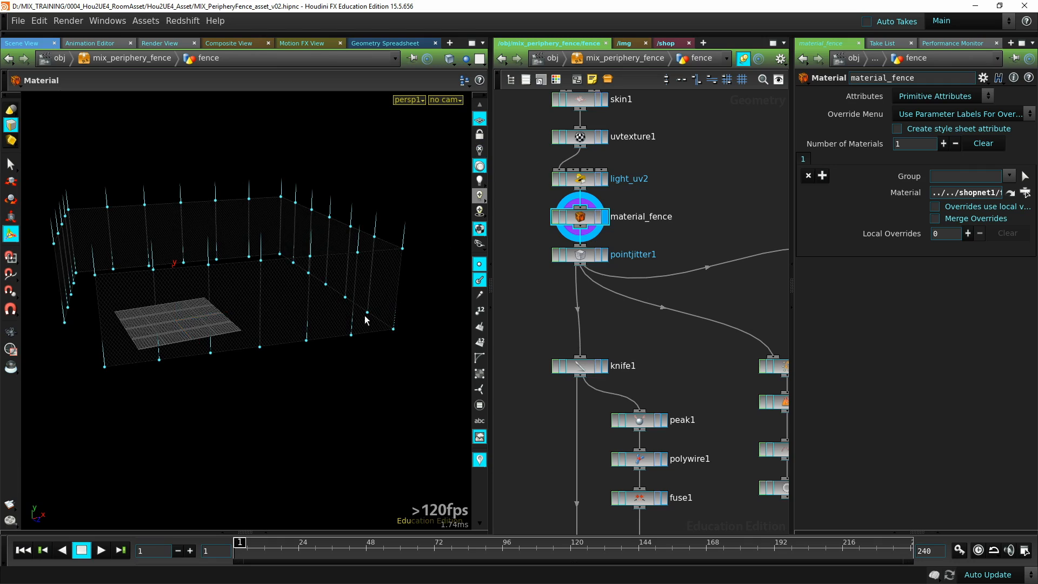
alt+drag(297, 328, 260, 336)
alt+right_drag(260, 336, 239, 265)
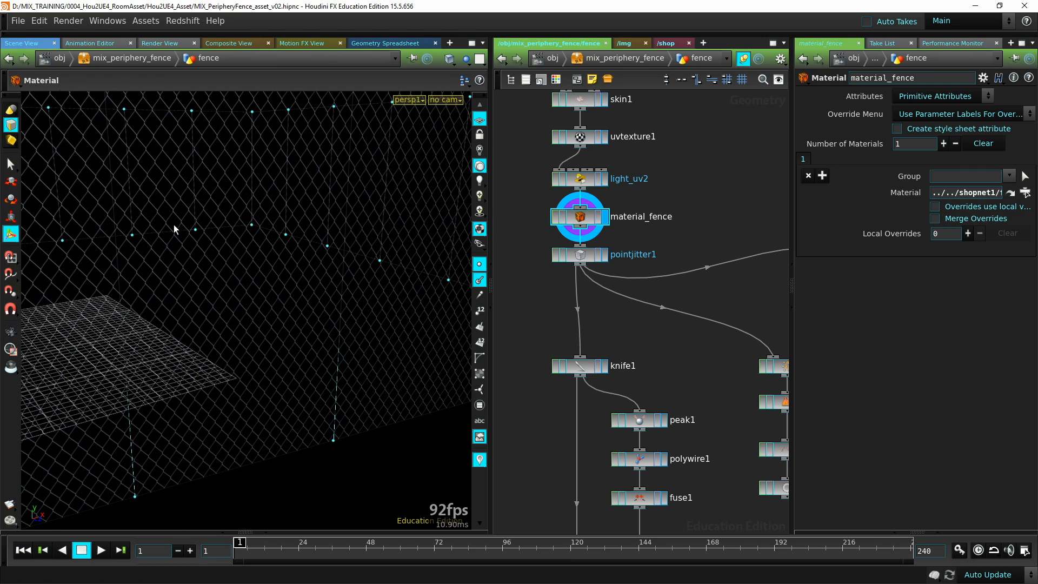
alt+drag(305, 290, 213, 336)
alt+right_drag(214, 336, 238, 330)
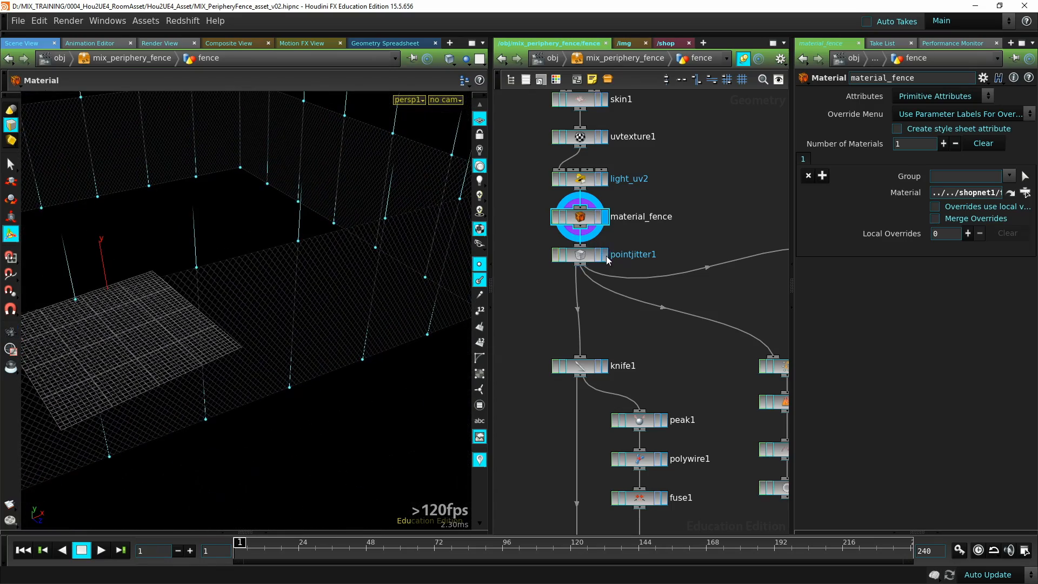
Display and select the pointjitter1 node, hide the point normals, and examine the jittered top points from several angles
click(605, 256)
click(575, 261)
alt+right_drag(319, 329, 197, 348)
alt+drag(197, 348, 291, 308)
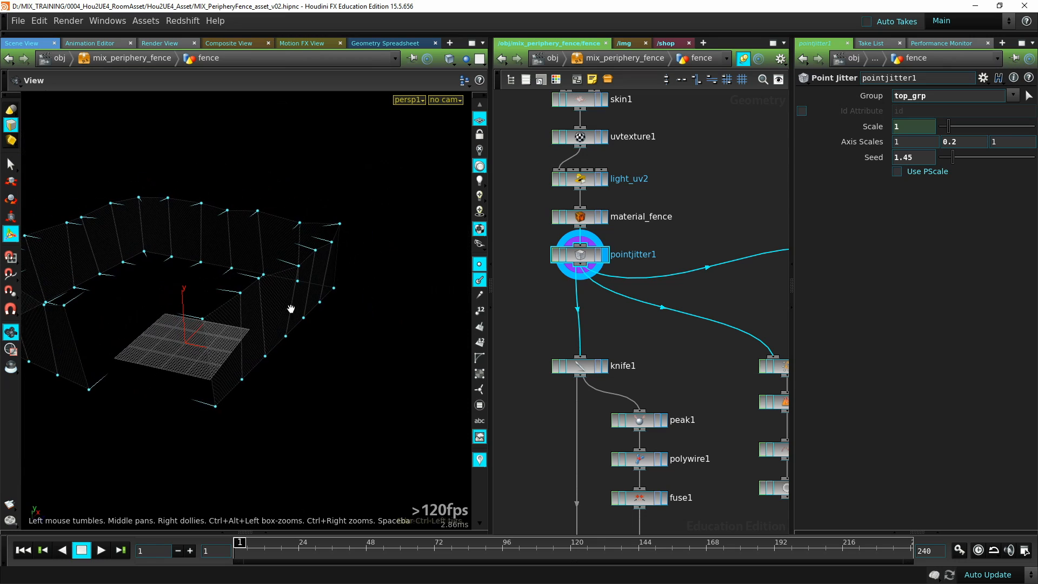
alt+drag(362, 317, 359, 301)
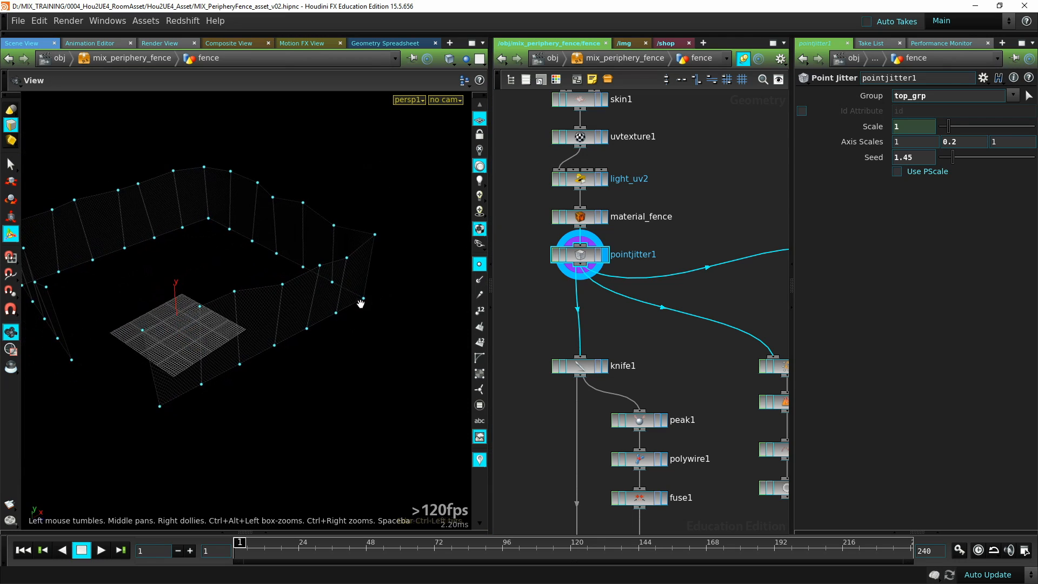
alt+drag(129, 251, 166, 213)
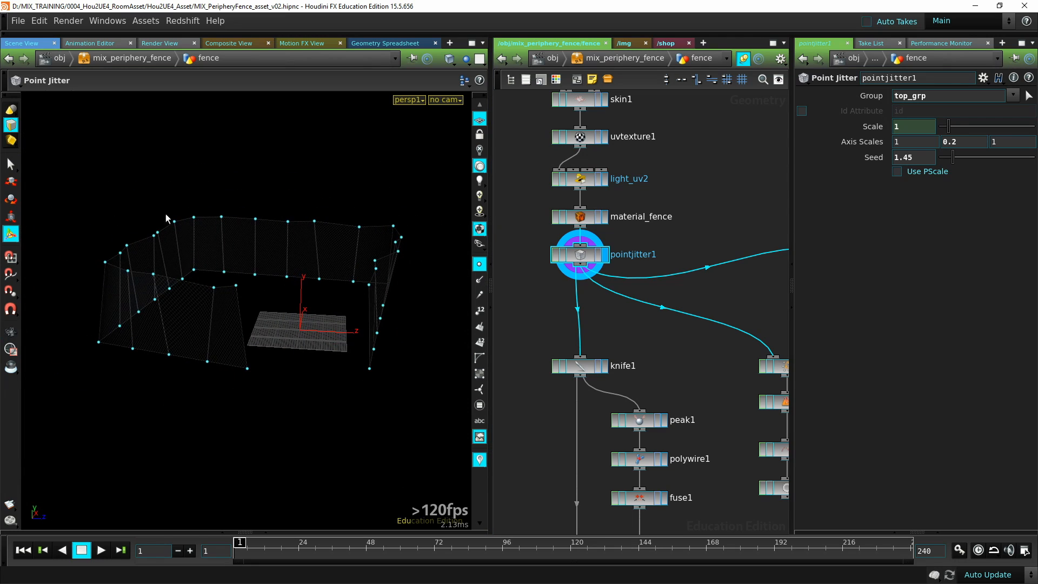
alt+drag(326, 306, 346, 303)
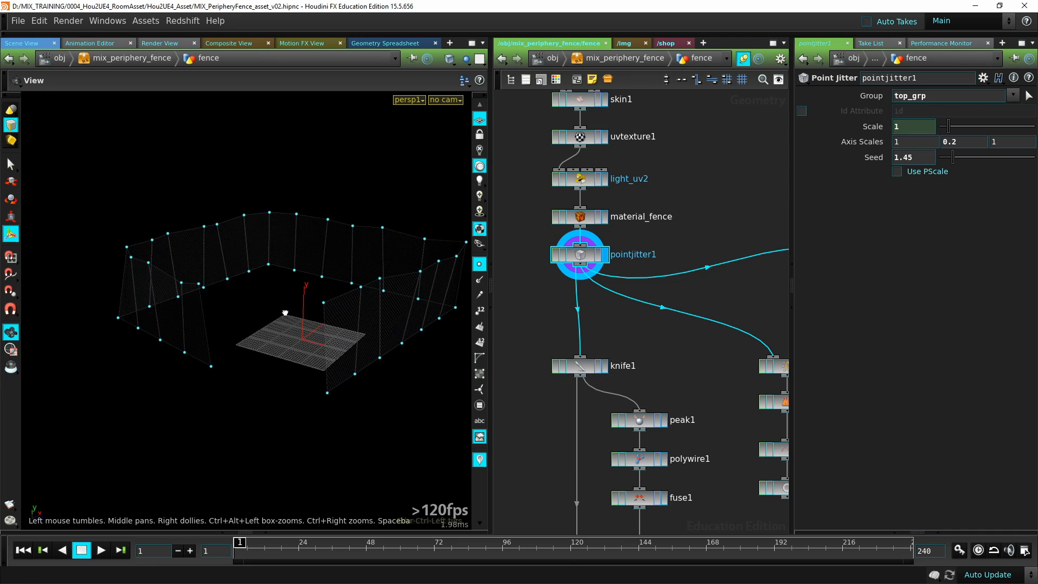
Compare the fence with Fence Damage at 0 and back at 1, using the asset's separate parameter window
right_click(598, 64)
mouse_move(653, 162)
click(762, 158)
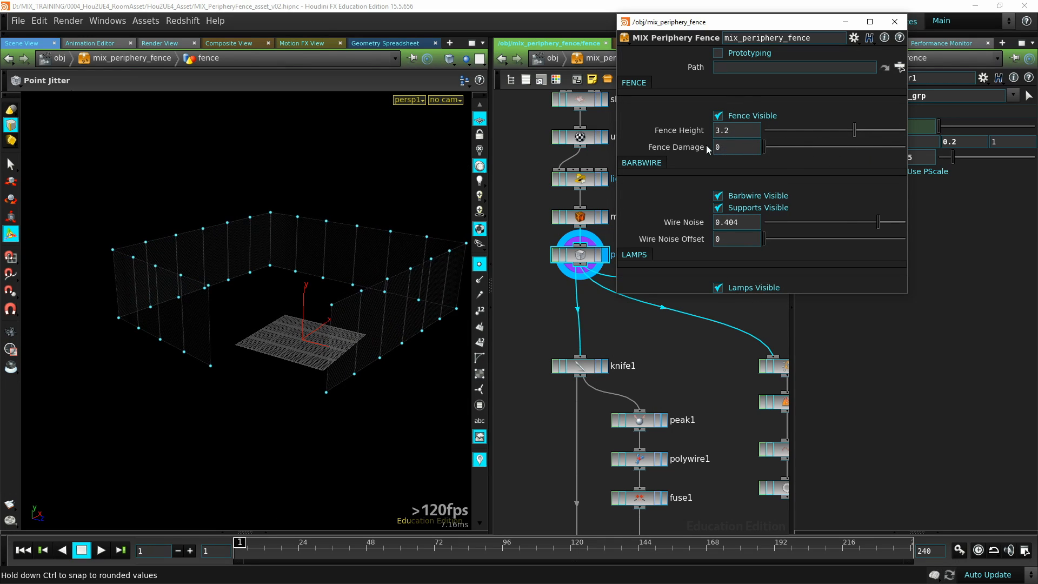
drag(905, 147, 688, 179)
drag(752, 26, 315, 102)
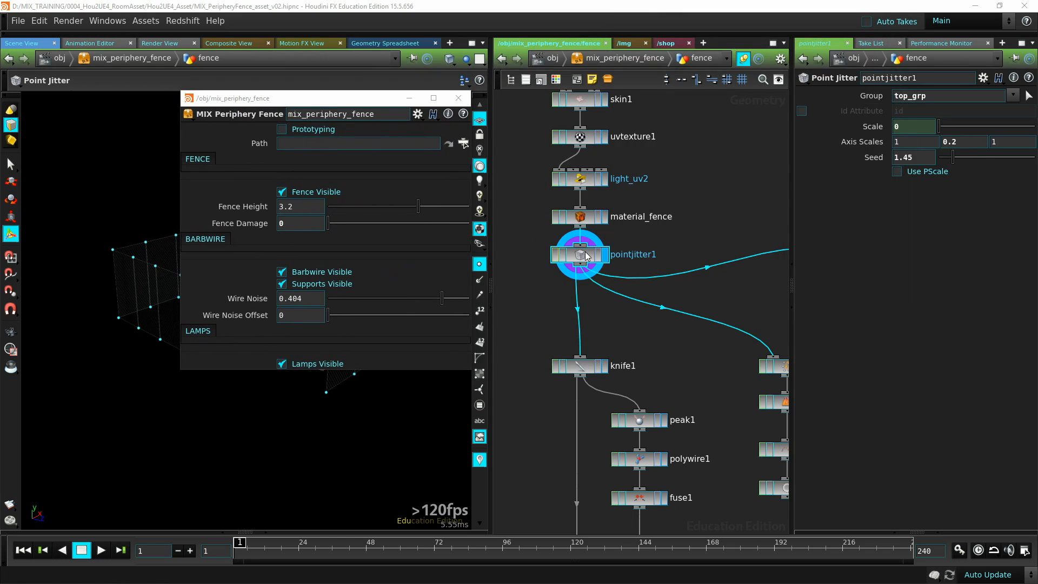
drag(388, 222, 475, 221)
click(458, 99)
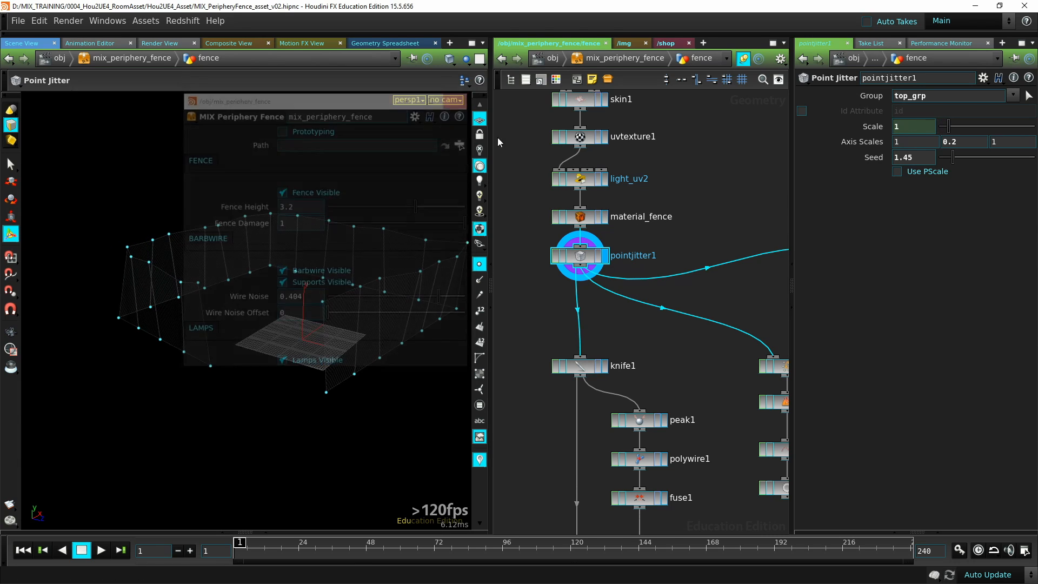
Display the knife1 node below pointjitter1 and examine how it divides the fence panels
middle_drag(741, 233, 685, 170)
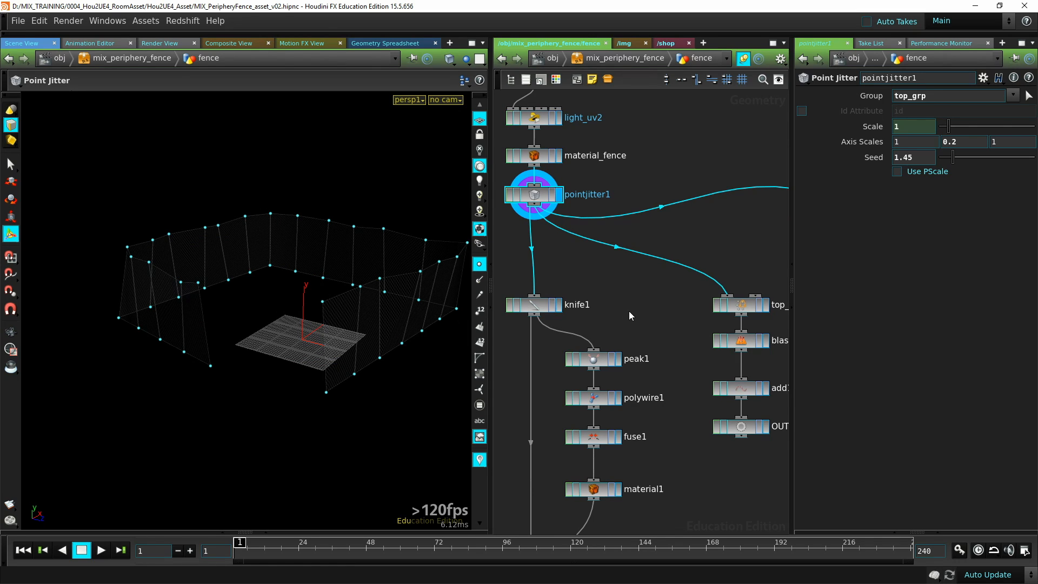
middle_drag(629, 310, 673, 207)
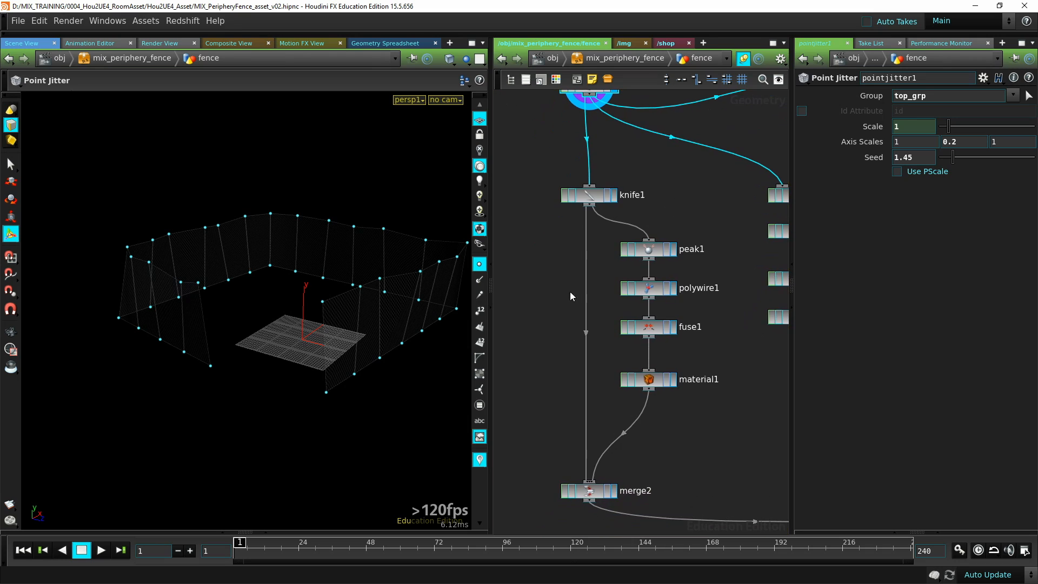
alt+middle_drag(385, 379, 354, 382)
alt+right_drag(354, 382, 441, 331)
alt+drag(441, 331, 410, 319)
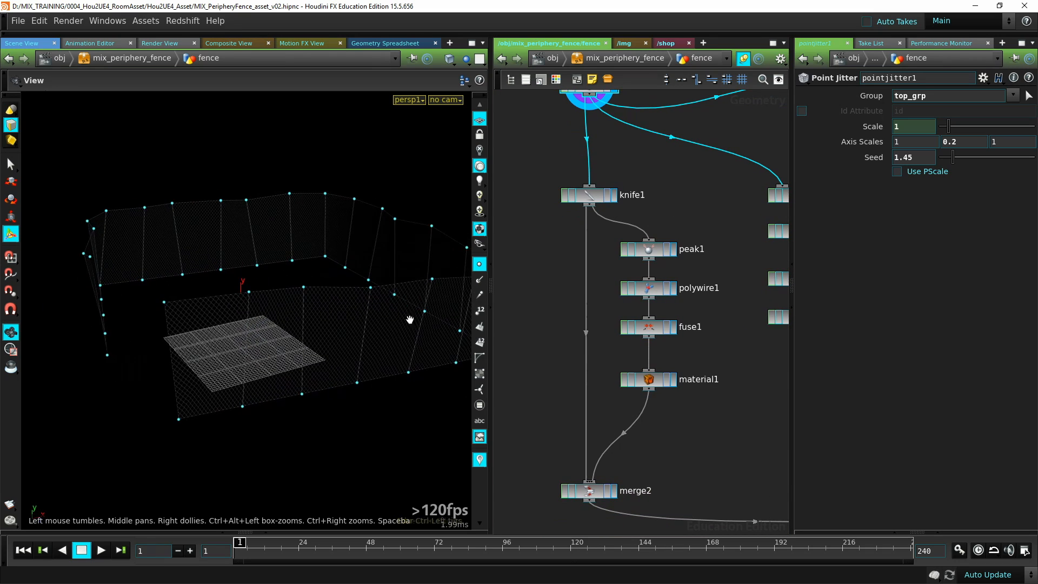
click(614, 197)
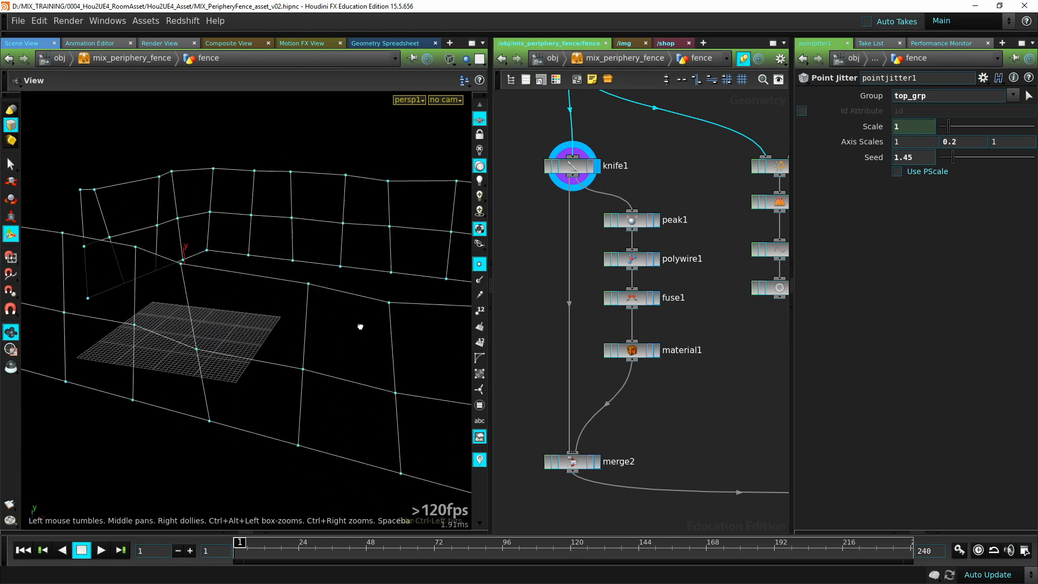
alt+right_drag(360, 327, 287, 364)
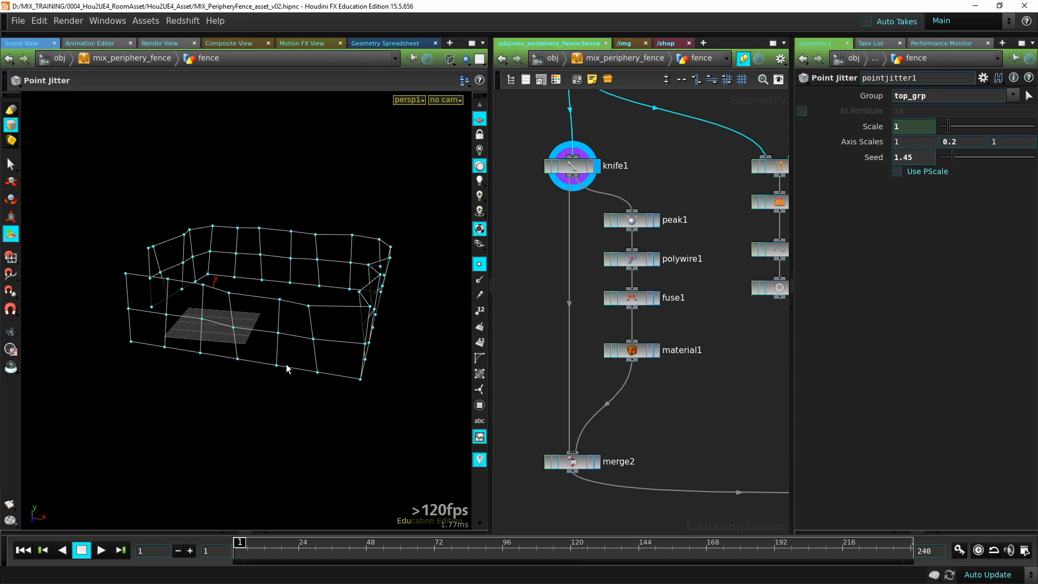
Display the polywire1 node, and toggle the wireframe and shaded views while examining its pipe joints up close
click(656, 258)
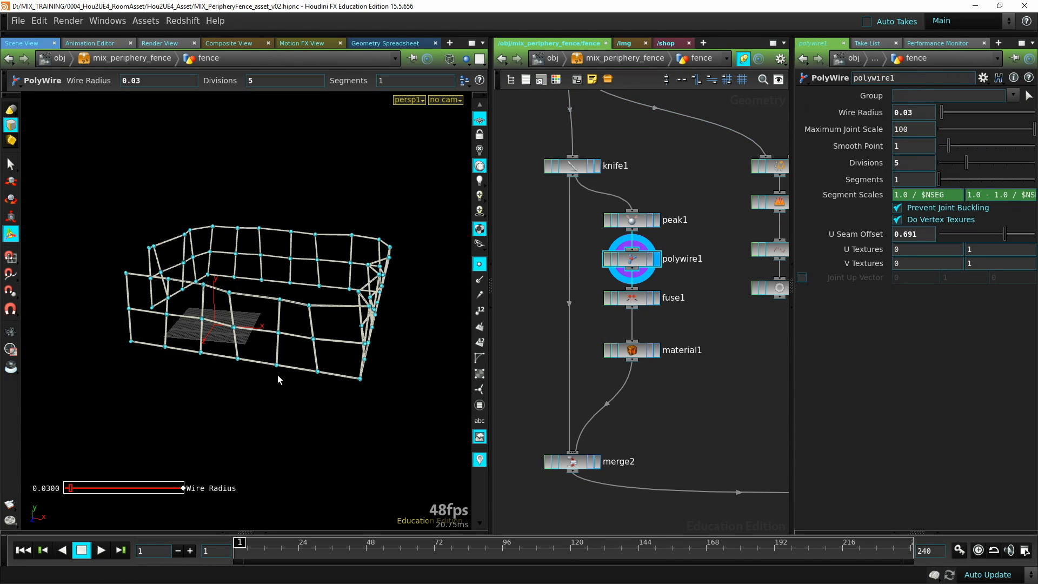
key(space)
alt+right_drag(209, 351, 311, 269)
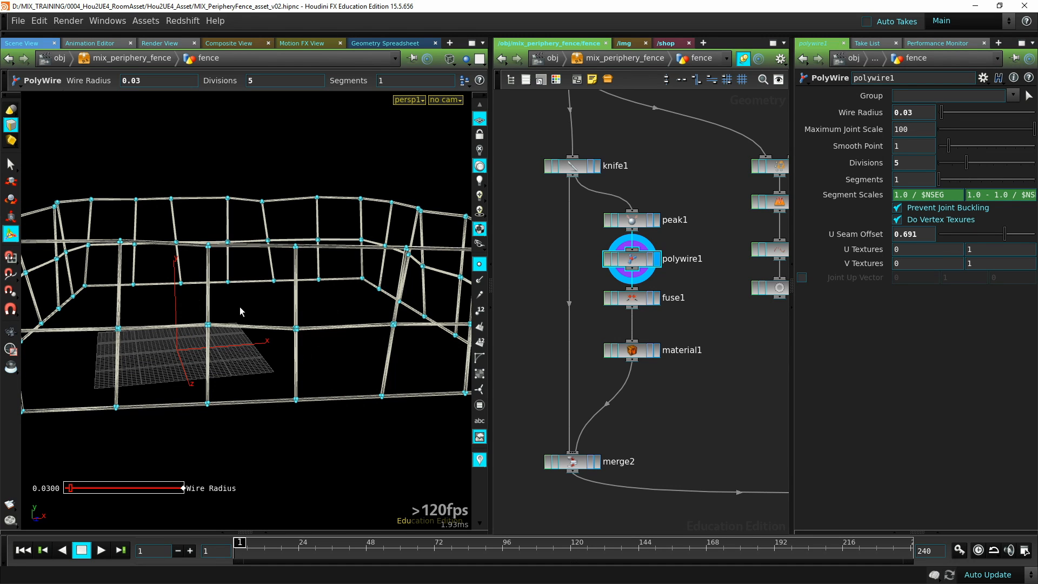
alt+drag(233, 352, 297, 357)
mouse_move(297, 357)
alt+right_down()
mouse_move(394, 354)
mouse_move(374, 225)
alt+right_up()
key(shift+w)
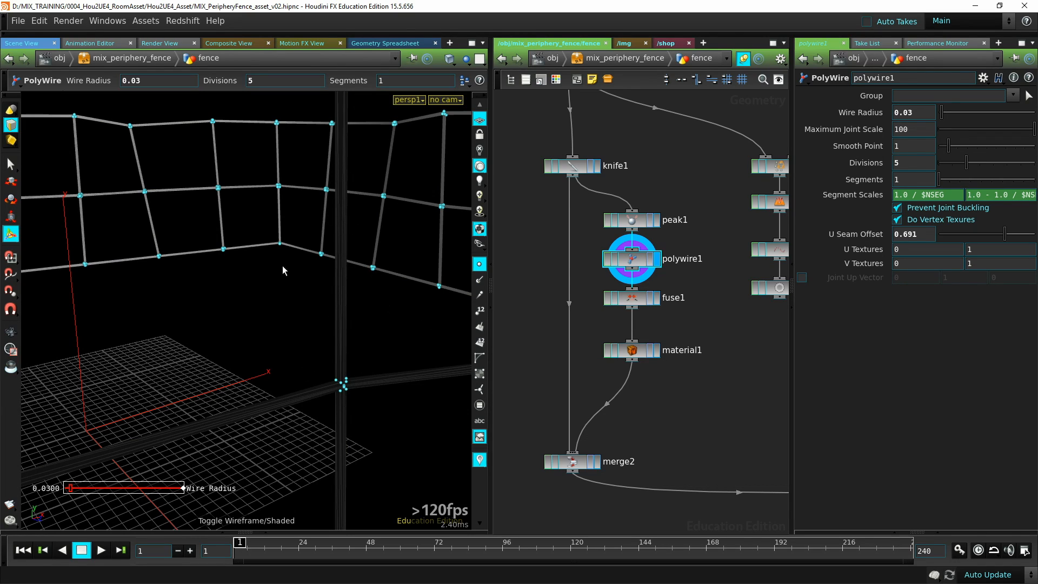
Display the fuse1 and material1 nodes in turn, and select material1 to inspect its settings
click(656, 298)
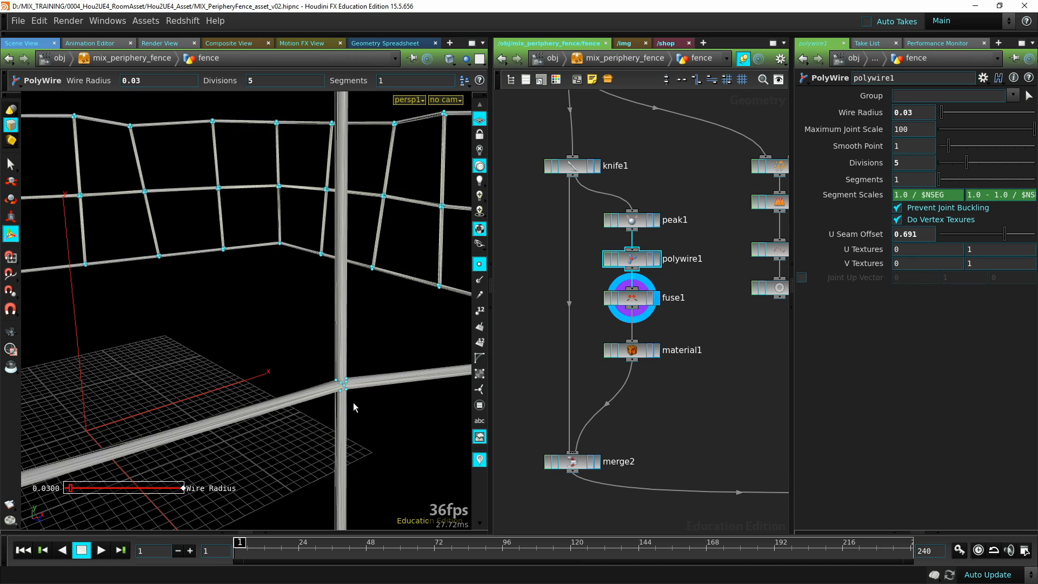
drag(352, 406, 294, 301)
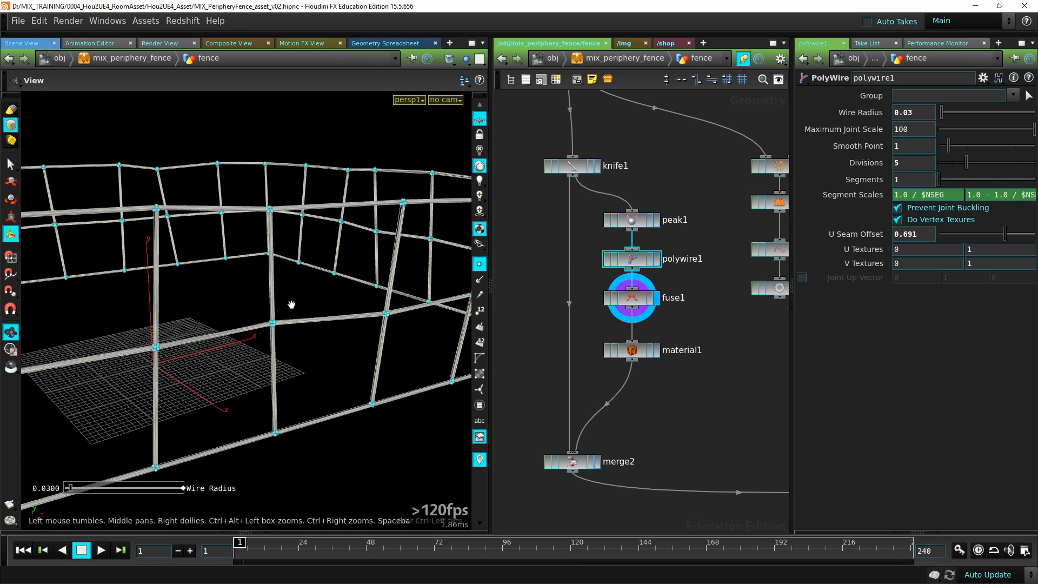
click(657, 351)
click(643, 351)
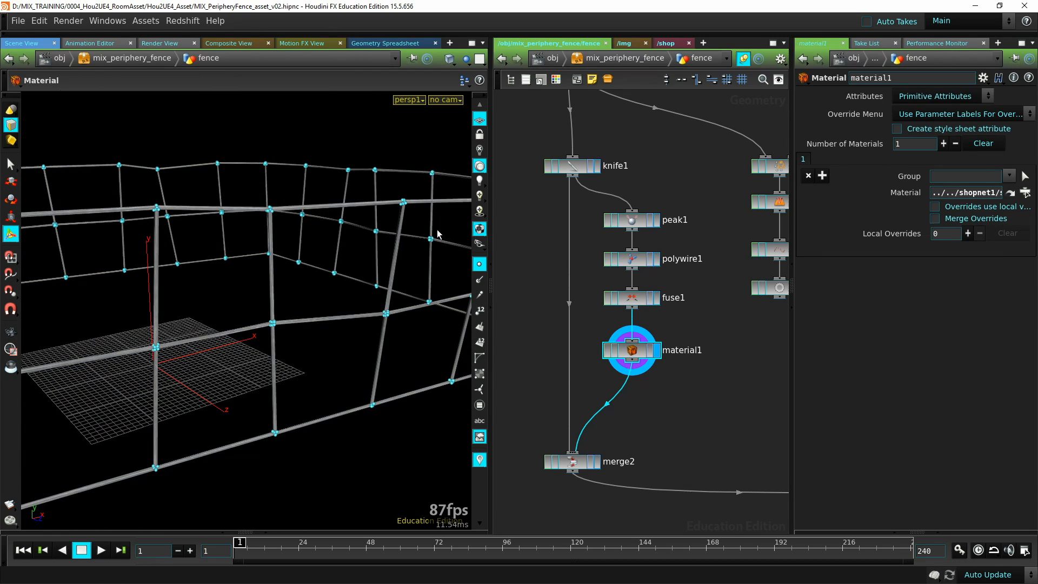
Display and select the merge2 node, and examine the combined chain-link panels and pipe frame
click(599, 462)
click(571, 461)
drag(347, 346, 359, 276)
alt+right_drag(372, 394, 236, 411)
alt+drag(236, 411, 179, 335)
drag(347, 376, 276, 352)
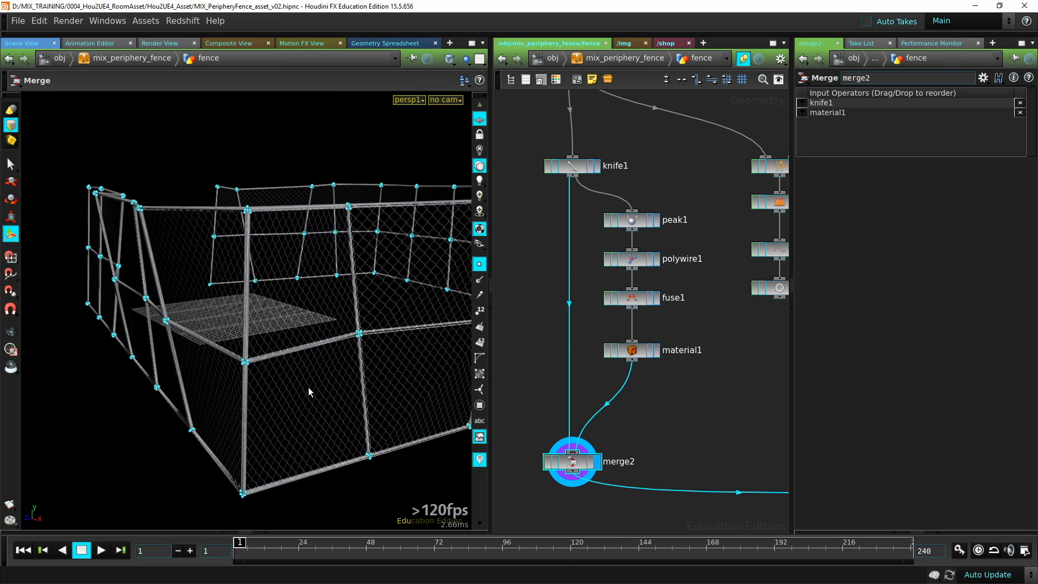
drag(308, 388, 294, 349)
Display the polyextrude2 node below point1 and examine the simple prototype wall it extrudes
middle_drag(682, 432, 560, 314)
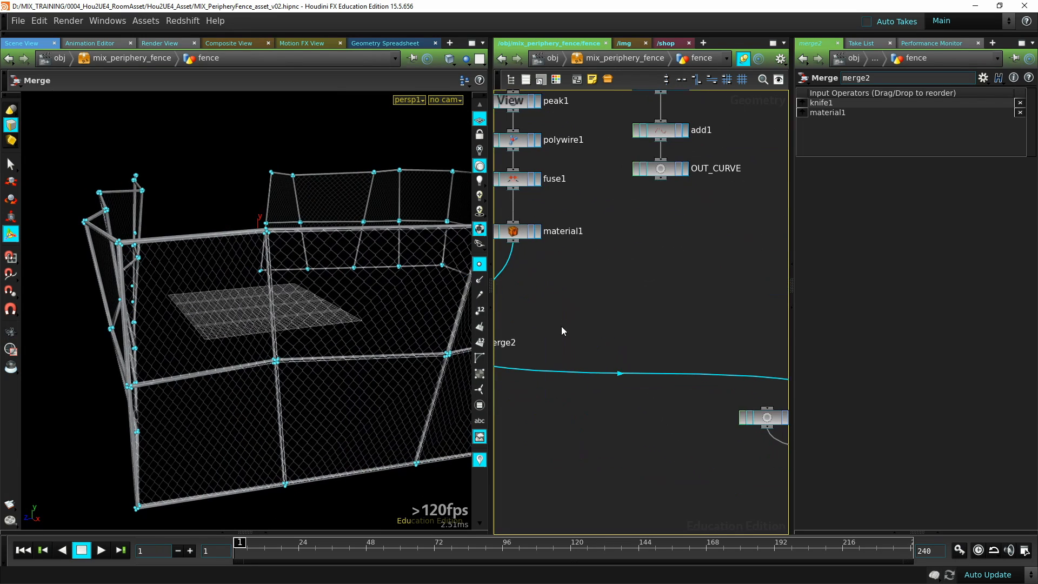
middle_drag(645, 305, 559, 298)
scroll(627, 323, down, 4)
mouse_move(682, 313)
middle_down()
mouse_move(578, 499)
mouse_move(577, 570)
middle_up()
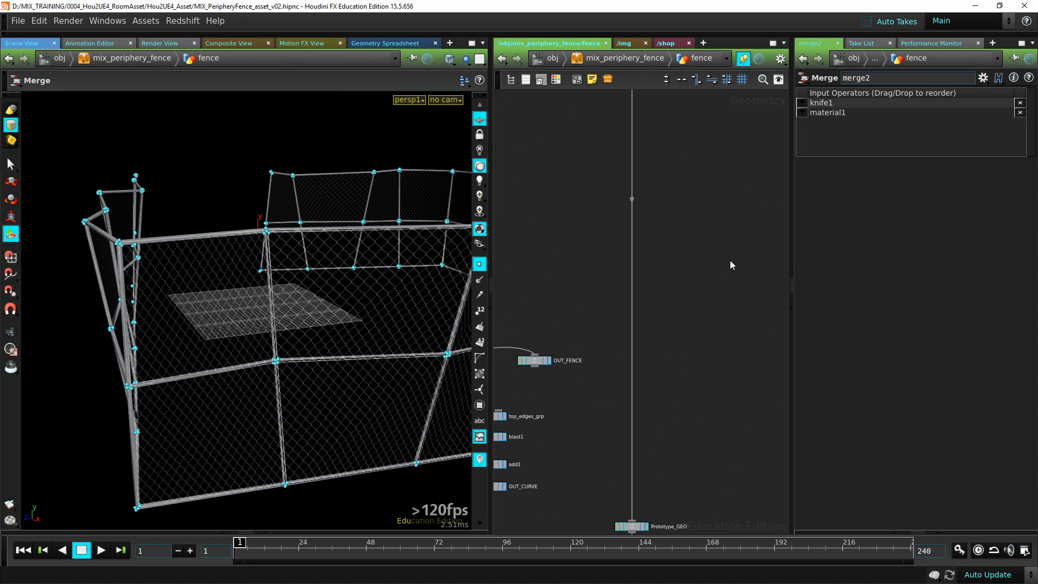
middle_drag(730, 261, 718, 466)
middle_drag(684, 245, 685, 452)
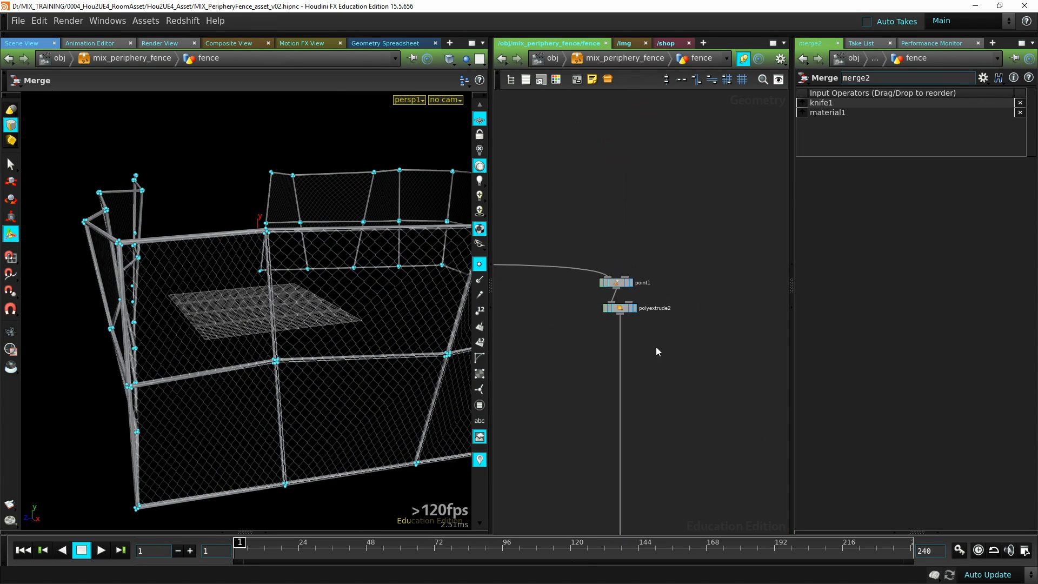
click(634, 308)
drag(371, 327, 331, 332)
key(Escape)
middle_drag(572, 361, 602, 262)
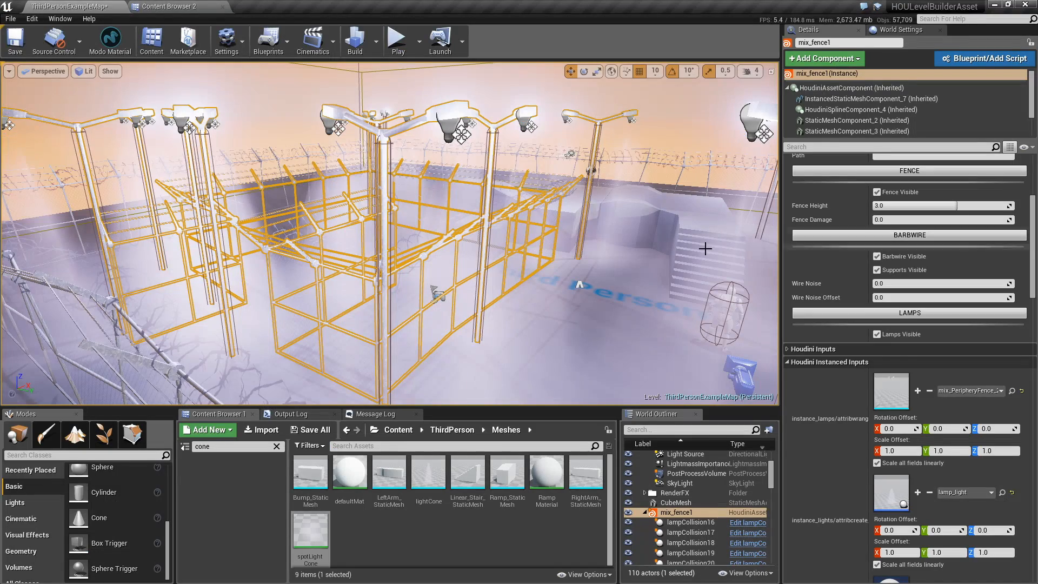
Switch to Unreal Editor and move the front spline points of mix_fence1 outward to reshape the detailed fence
right_drag(402, 325, 391, 368)
click(401, 326)
click(395, 359)
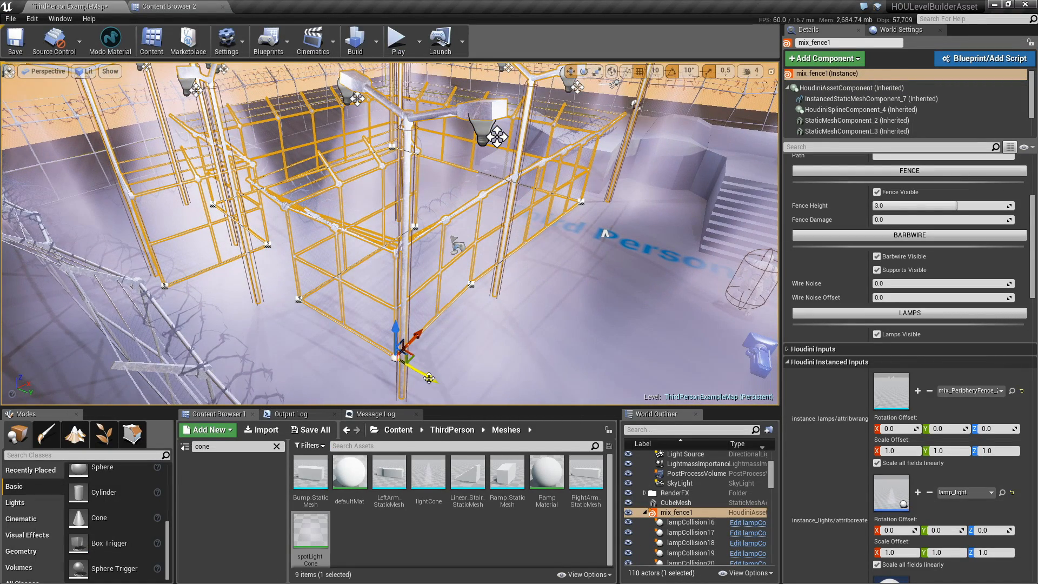
drag(429, 378, 485, 397)
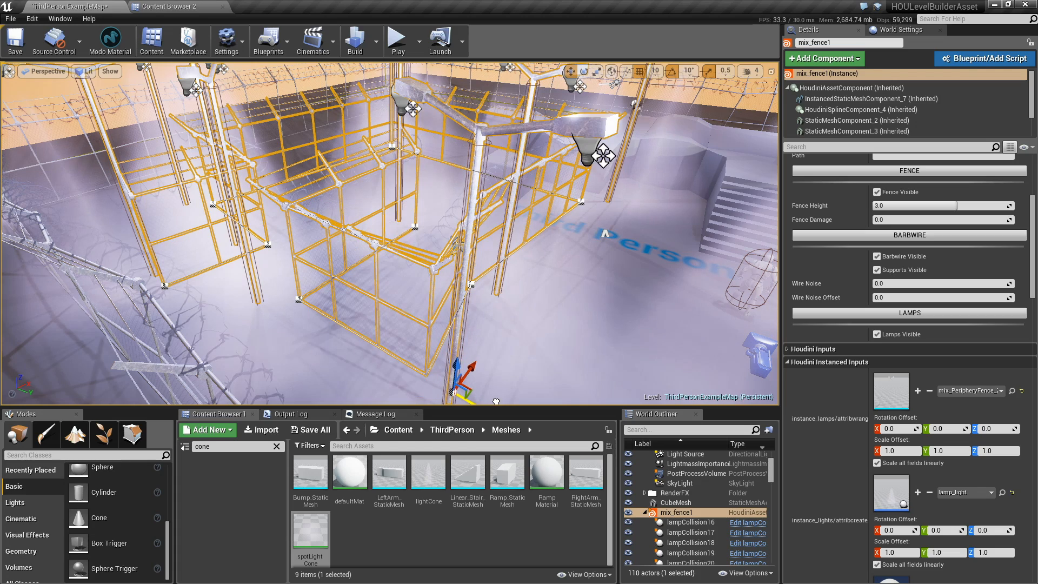
alt+drag(438, 304, 379, 287)
click(438, 285)
drag(466, 302, 525, 335)
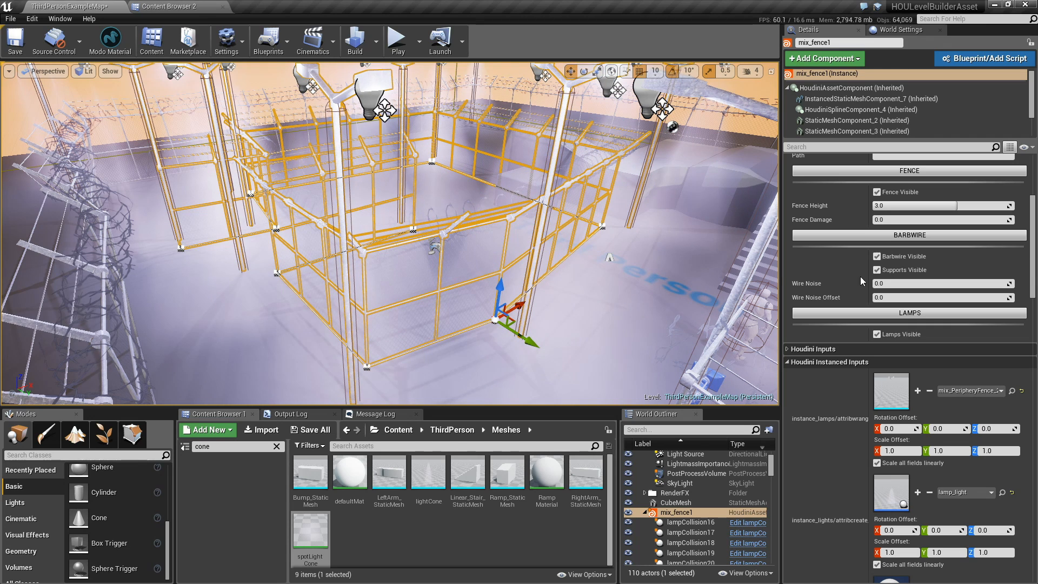
Enable Prototyping on mix_fence1 and move the spline point beside the front corner outward
scroll(877, 260, up, 3)
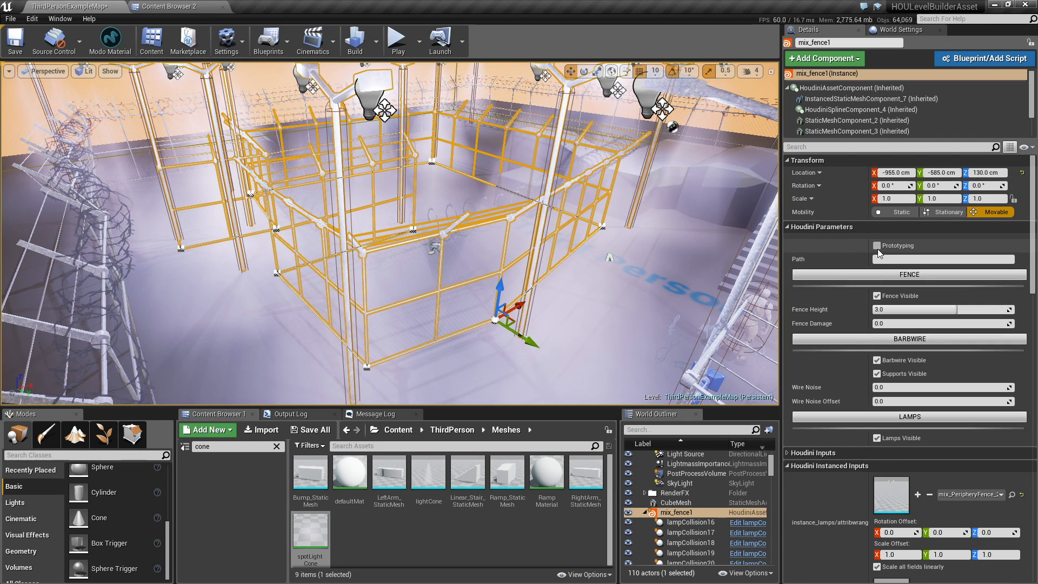
click(877, 246)
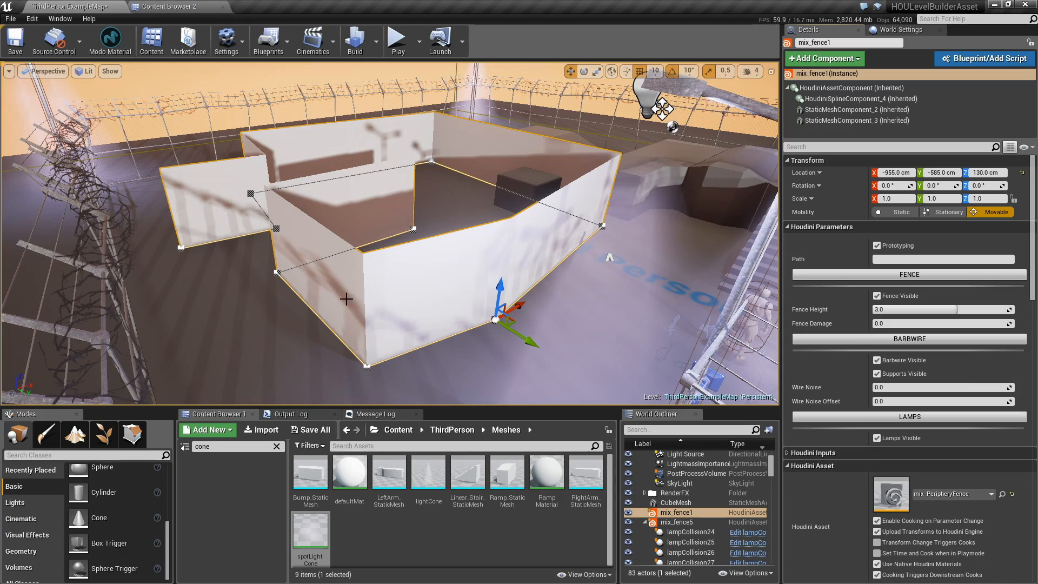
alt+drag(492, 338, 541, 362)
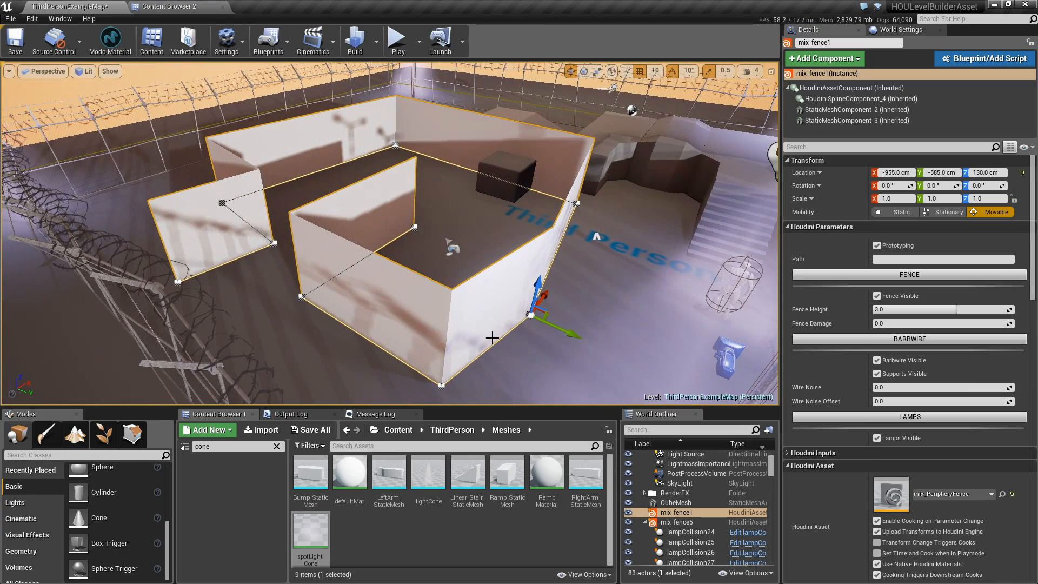
drag(578, 332, 623, 340)
Duplicate the prototype wall's front corner spline point outward and reposition the point next to it
click(442, 386)
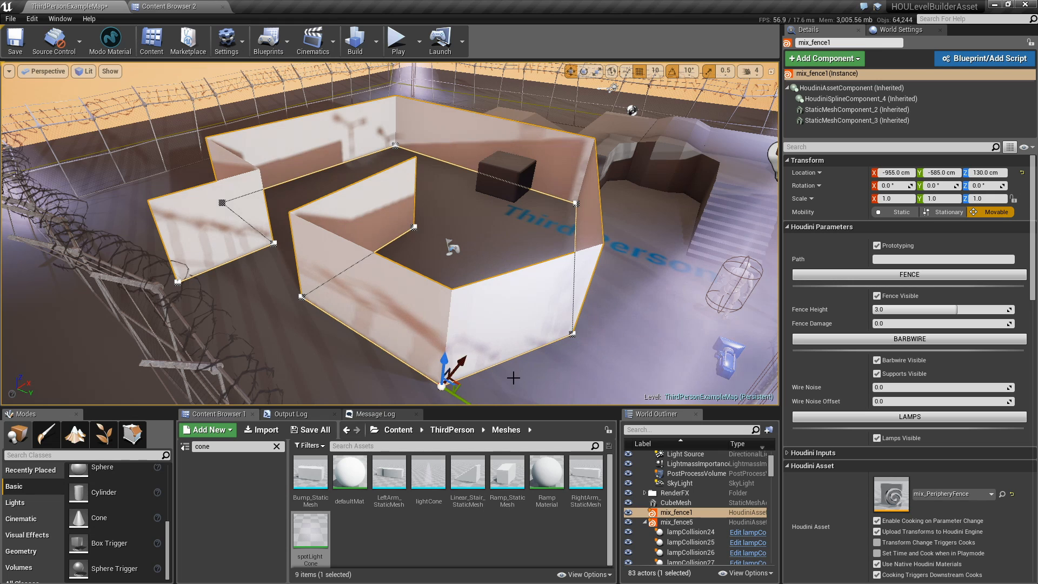
alt+middle_drag(513, 377, 507, 284)
drag(468, 292, 568, 383)
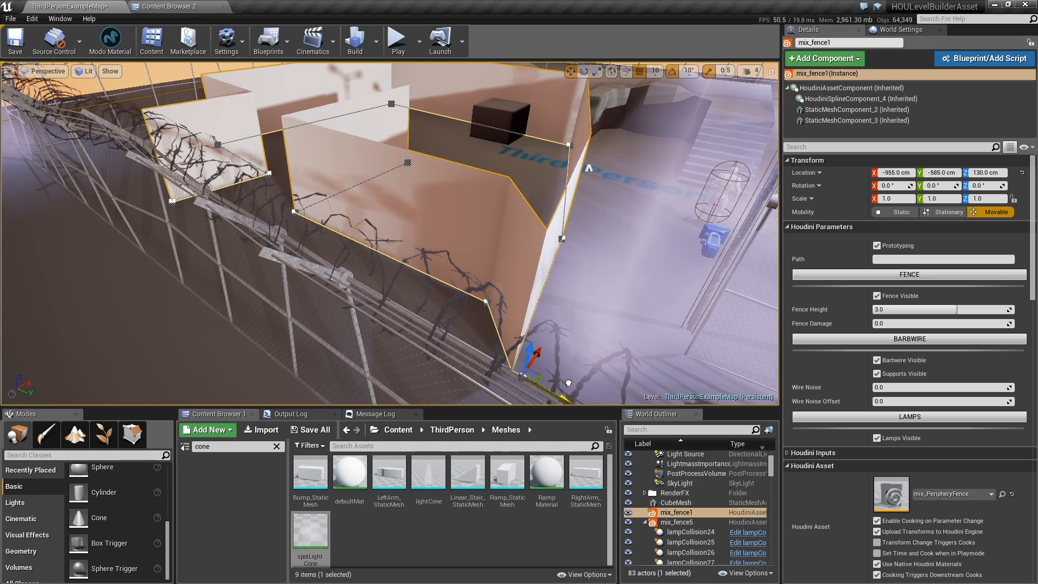
click(487, 302)
drag(507, 282, 482, 306)
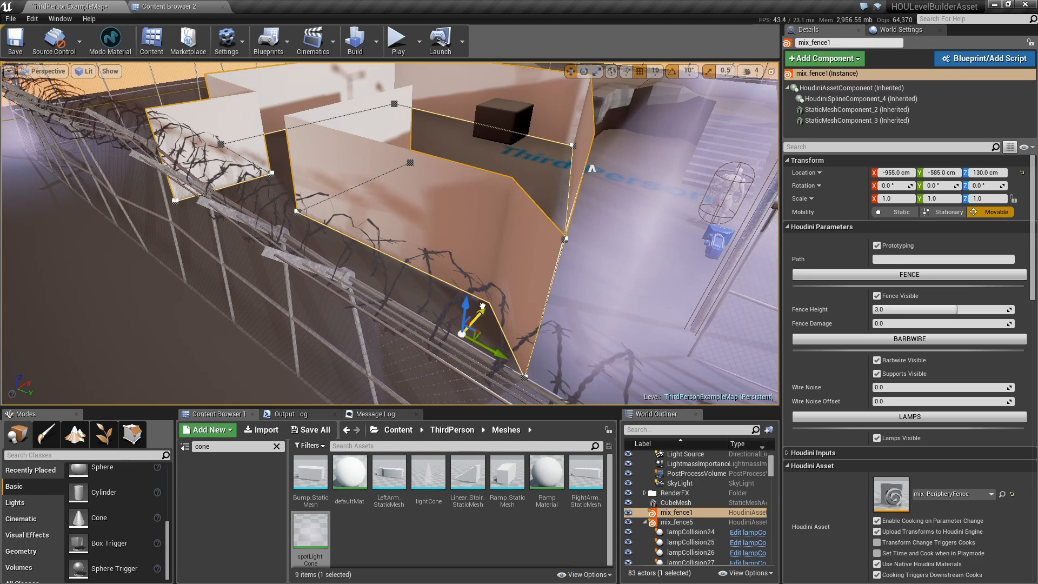
Add another spline point near the front corner and shift the neighbouring points to reshape the prototype wall's outline
alt+drag(590, 304, 546, 311)
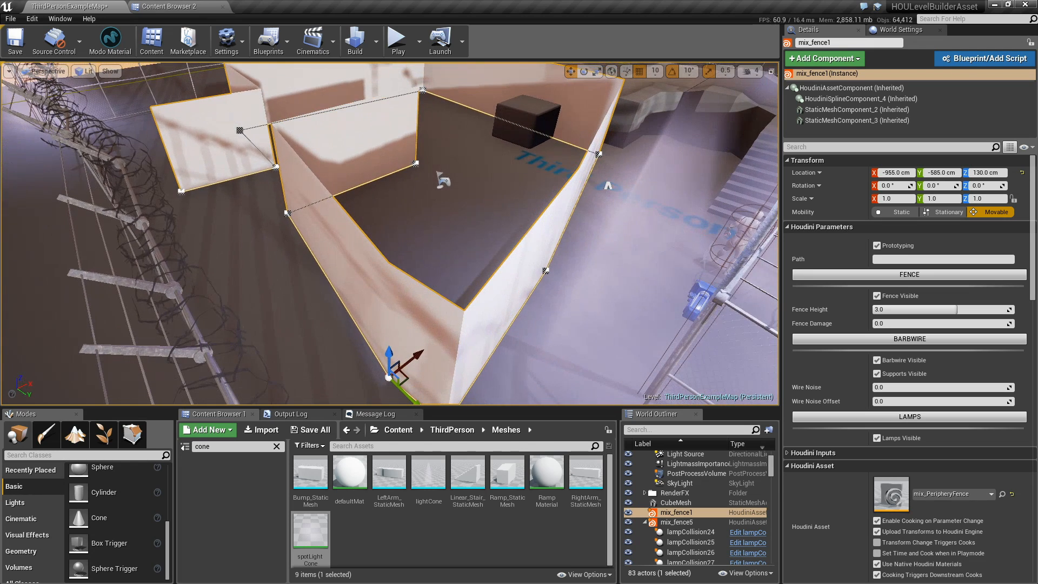
alt+drag(414, 398, 375, 362)
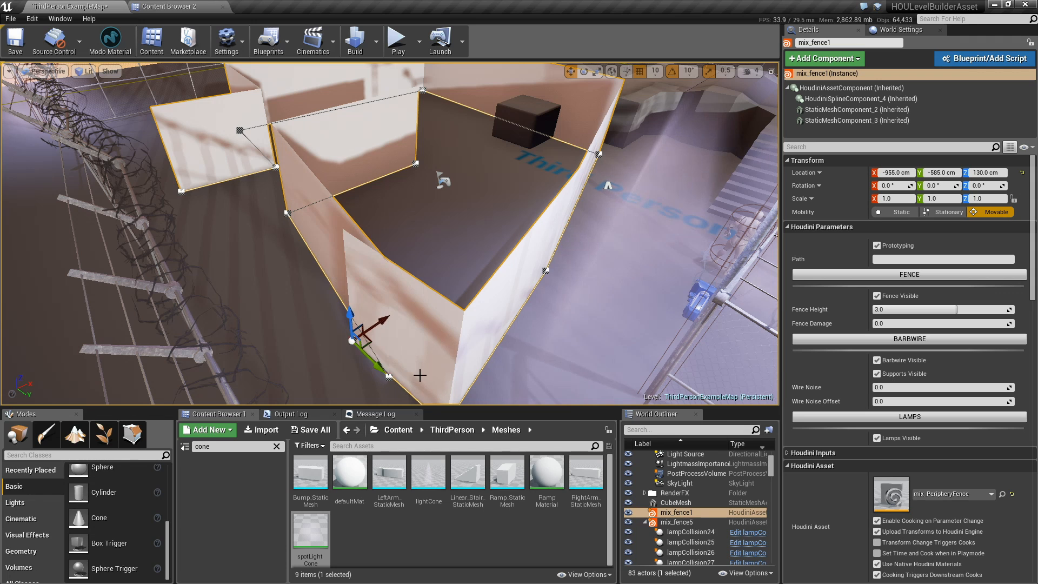
click(389, 376)
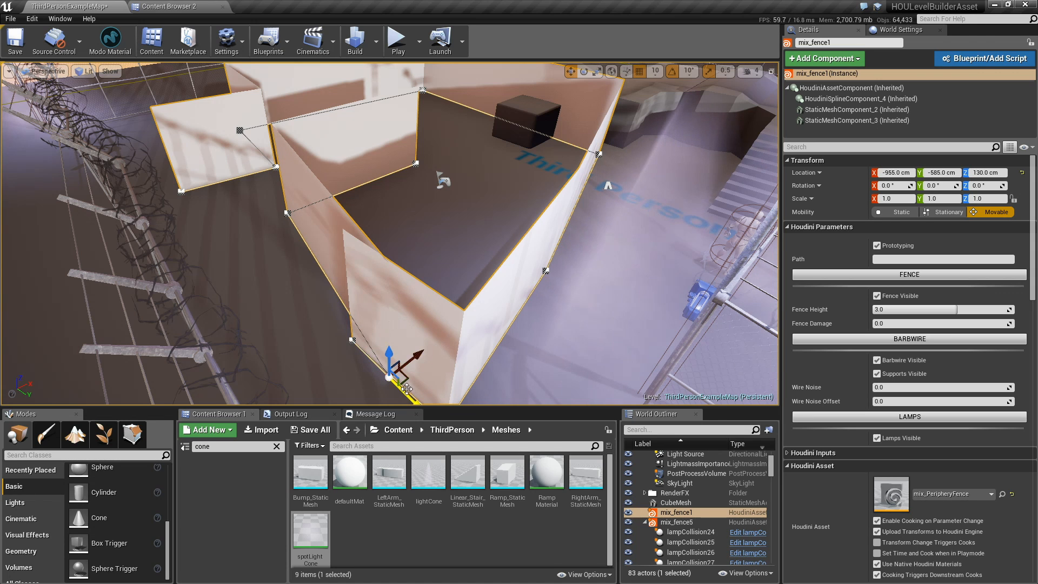
drag(412, 398, 281, 360)
alt+drag(380, 245, 479, 288)
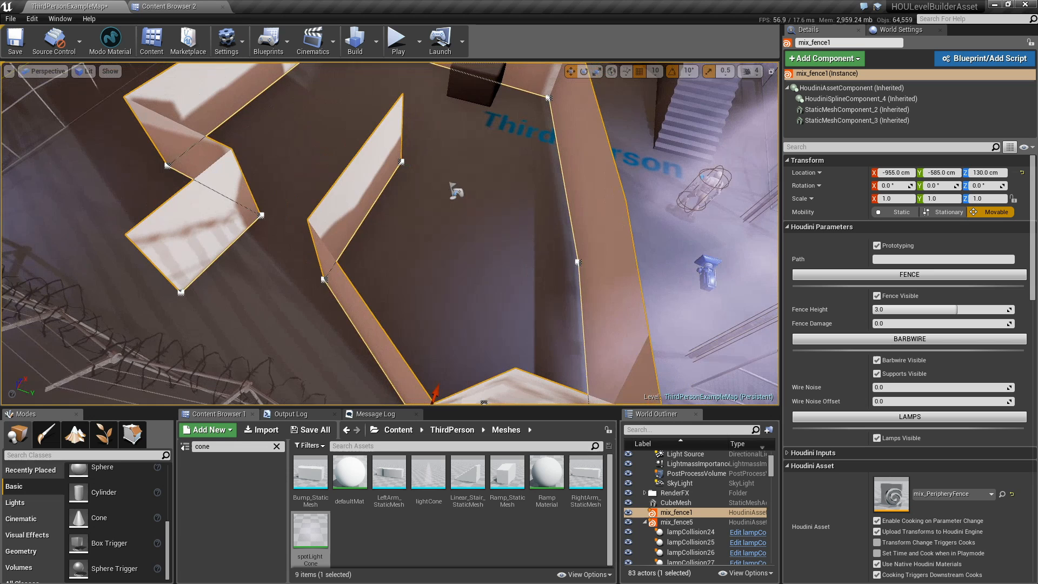
click(325, 281)
drag(345, 252, 315, 297)
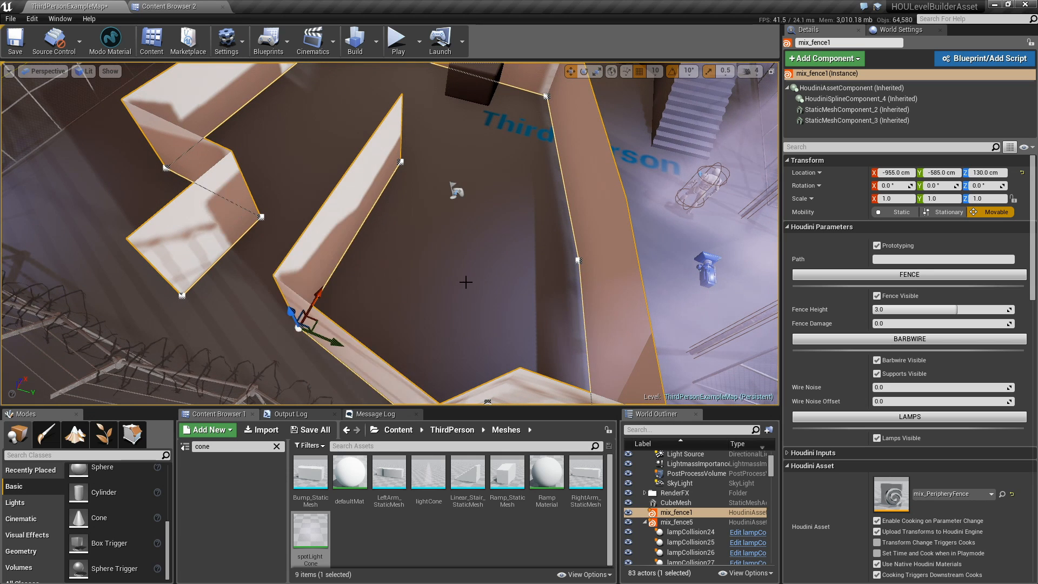
alt+drag(466, 281, 344, 224)
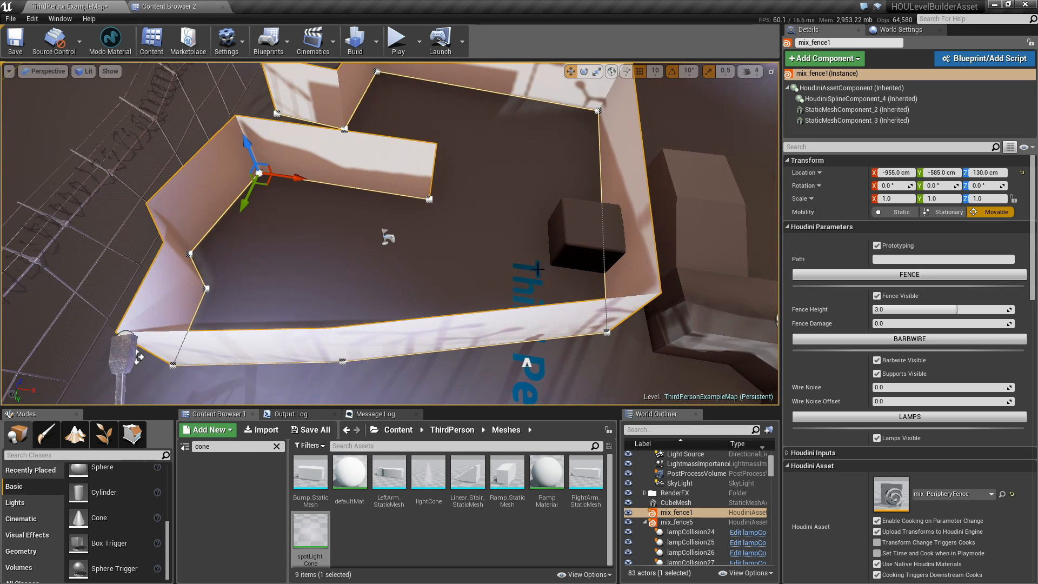
Disable Prototyping on mix_fence1 and inspect the rebuilt fence with its lamps and barbed wire
click(877, 245)
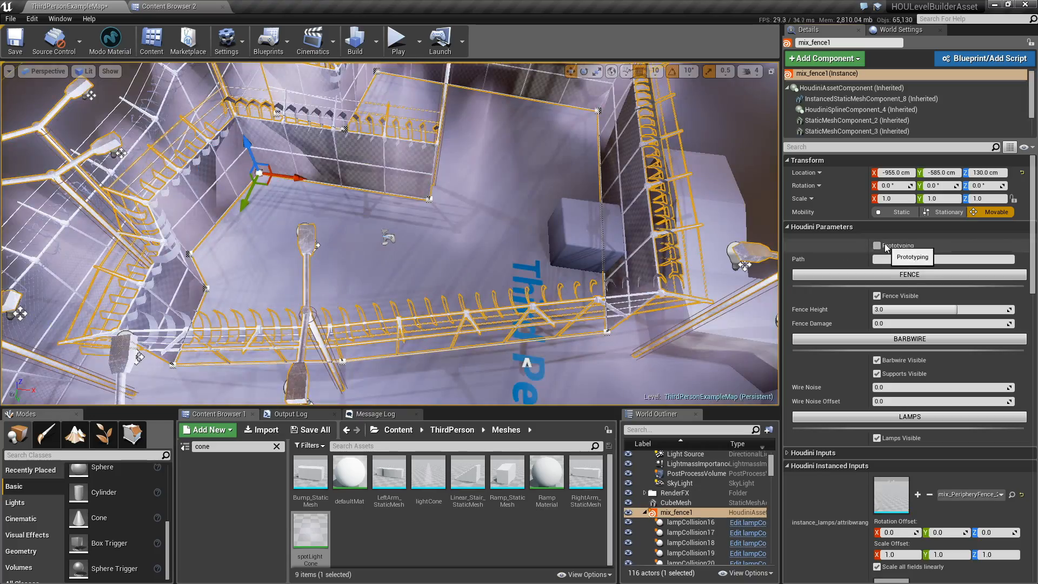
alt+drag(345, 200, 319, 216)
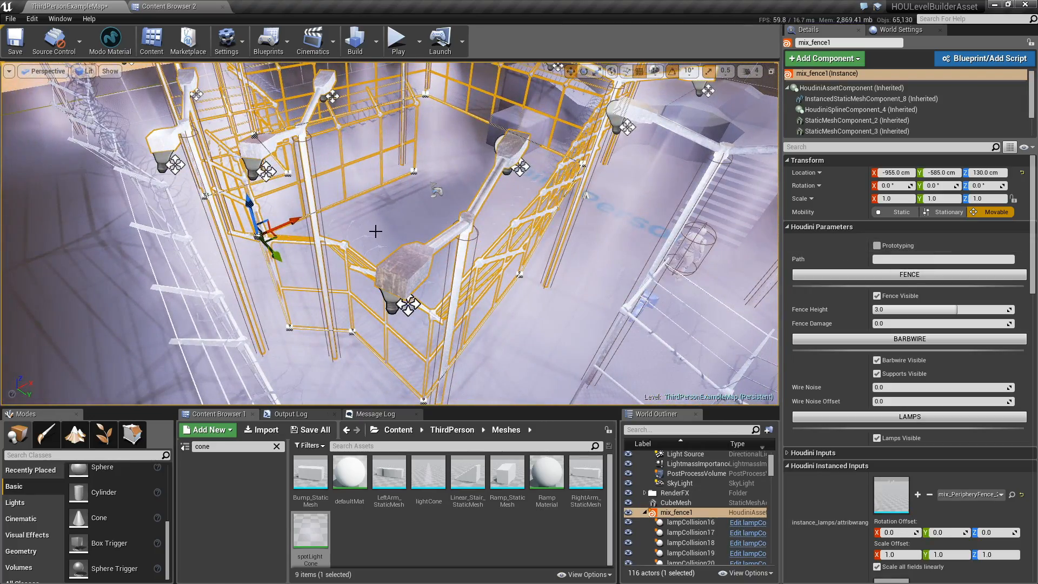
alt+drag(456, 246, 359, 222)
Enable Prototyping again and play-test the level, running the character against the prototype wall to test its collision
click(878, 247)
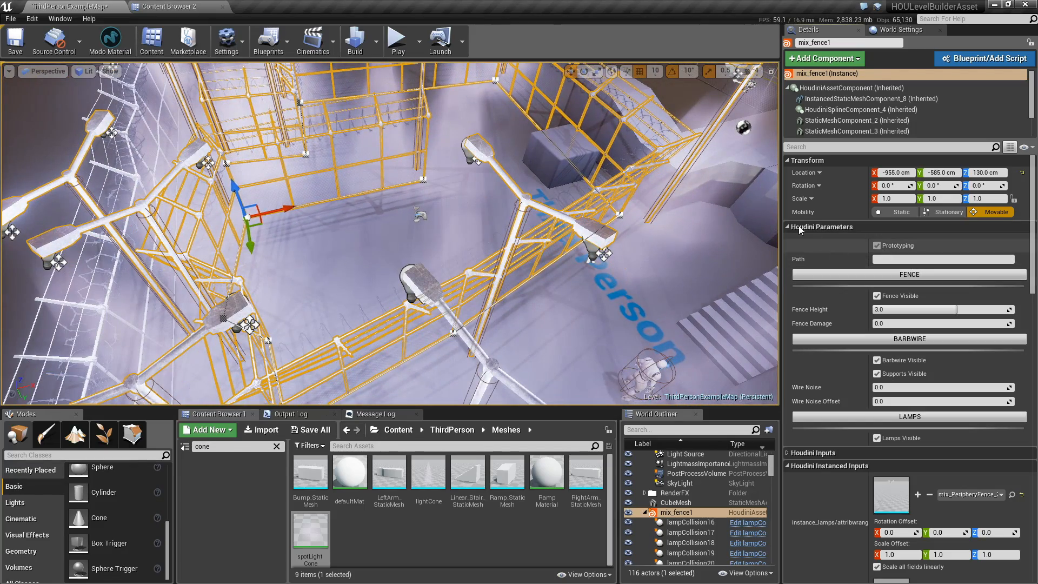
key(alt+p)
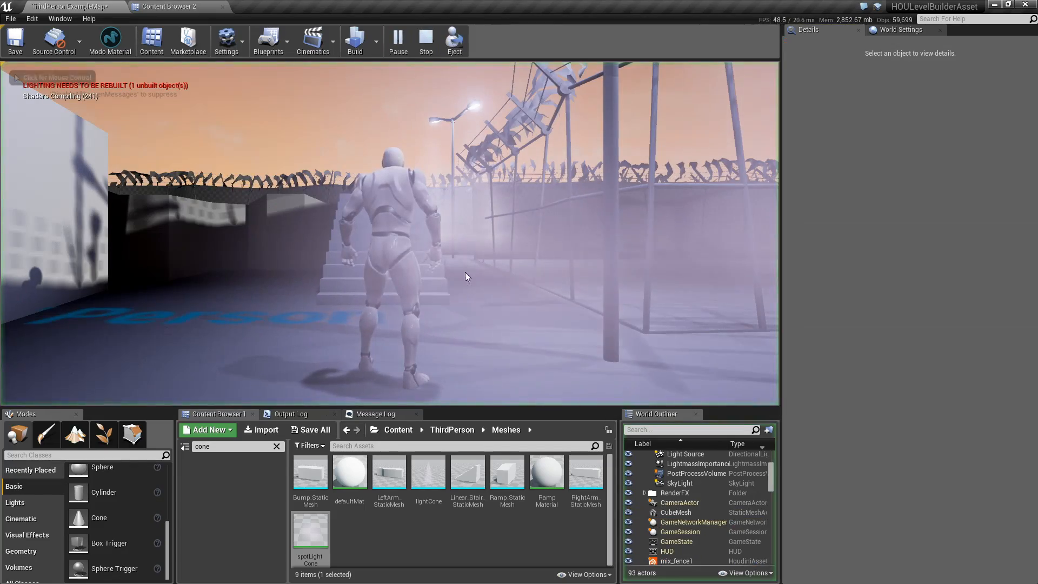
key(w)
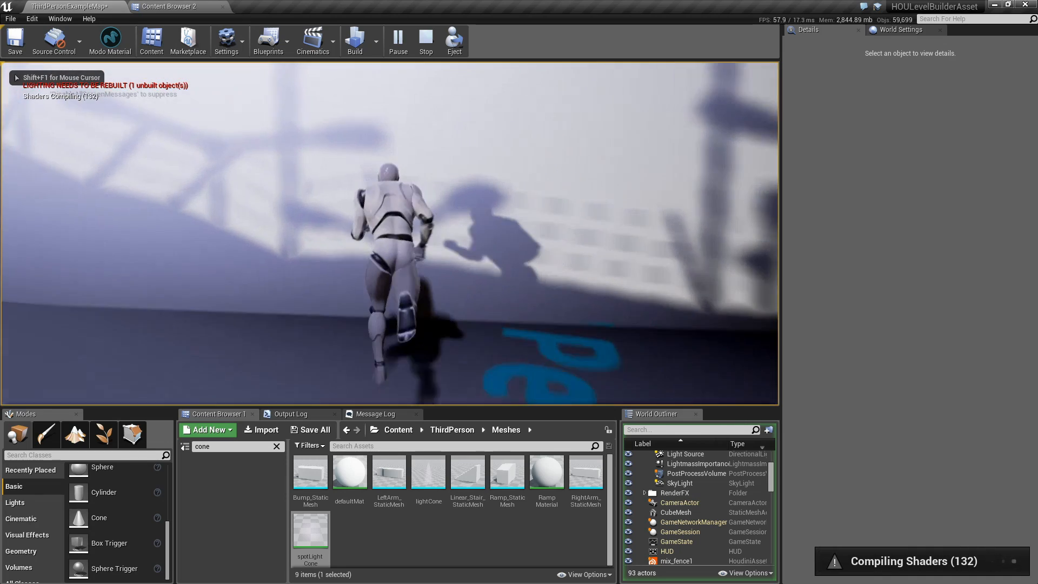
key(w)
key(s)
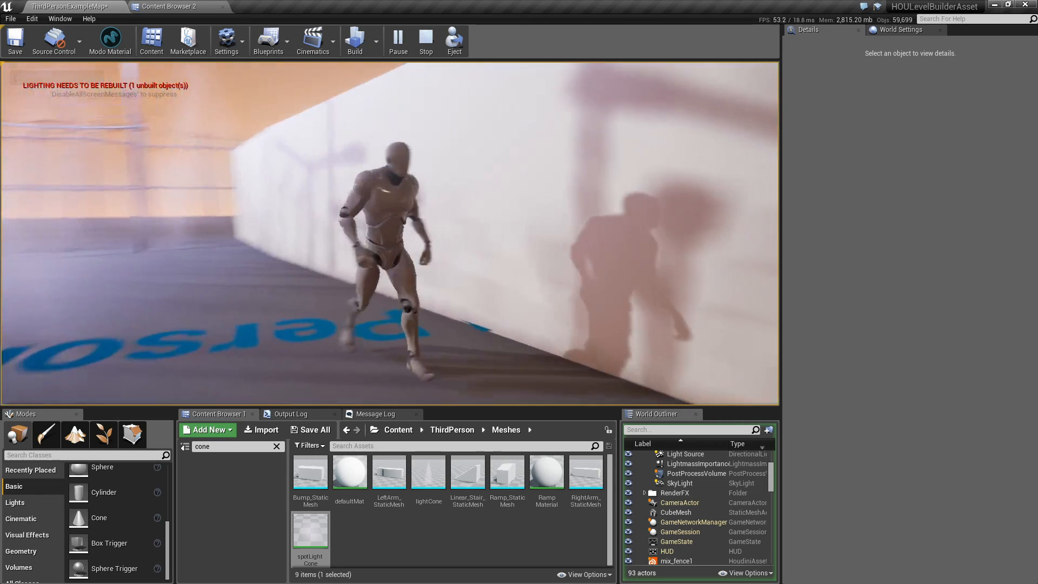
key(w)
key(s)
key(w)
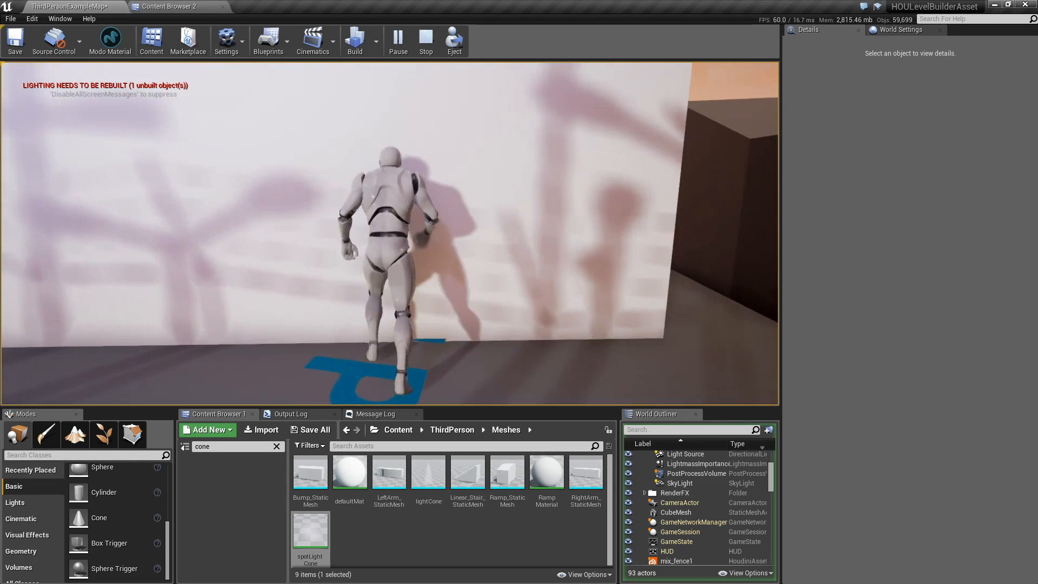
key(s)
key(Escape)
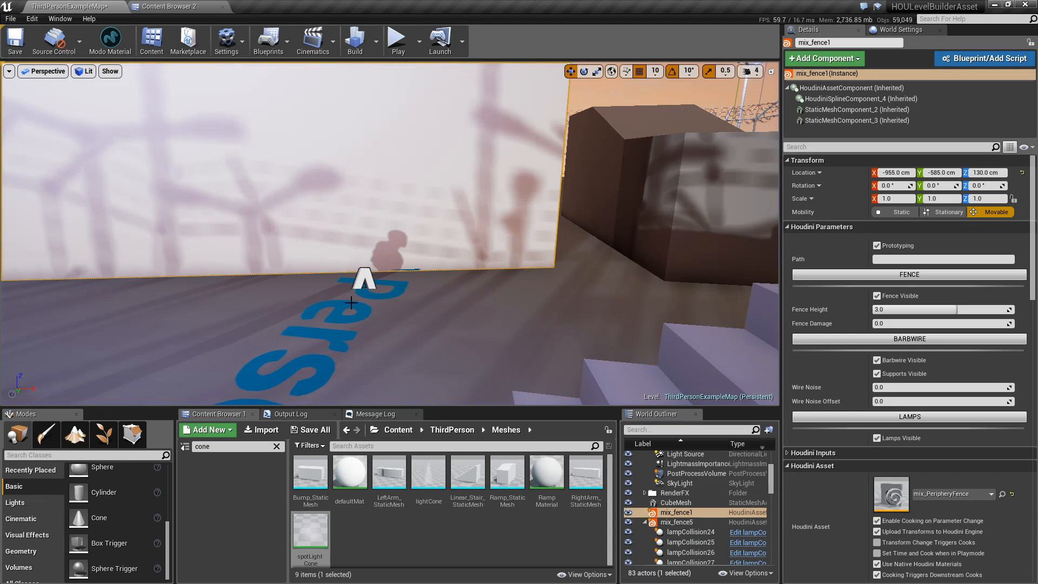
Disable Prototyping on mix_fence1 to restore the detailed fence, and save the level
alt+right_drag(509, 273, 422, 273)
alt+drag(509, 273, 595, 327)
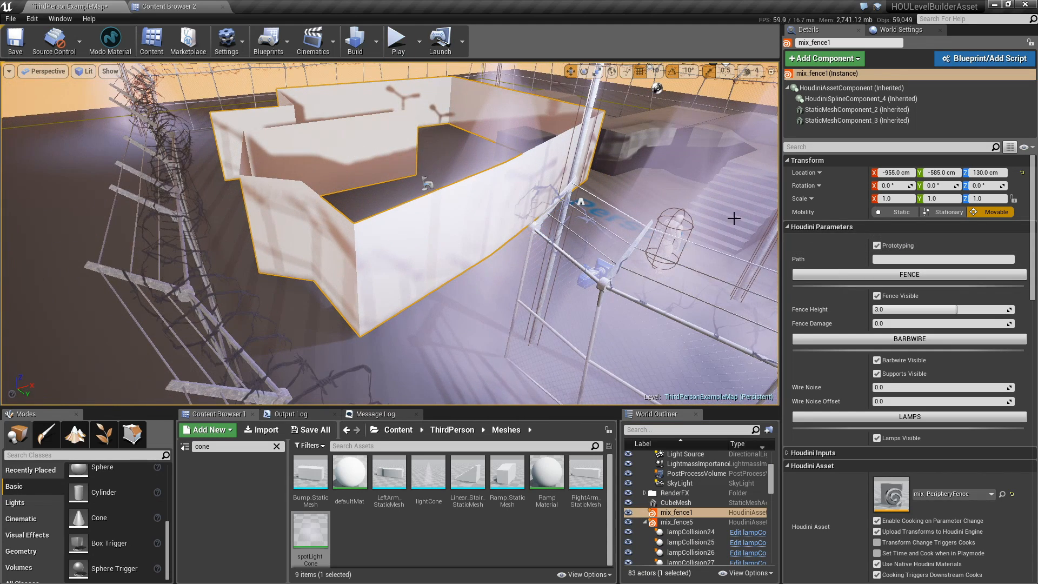
click(877, 245)
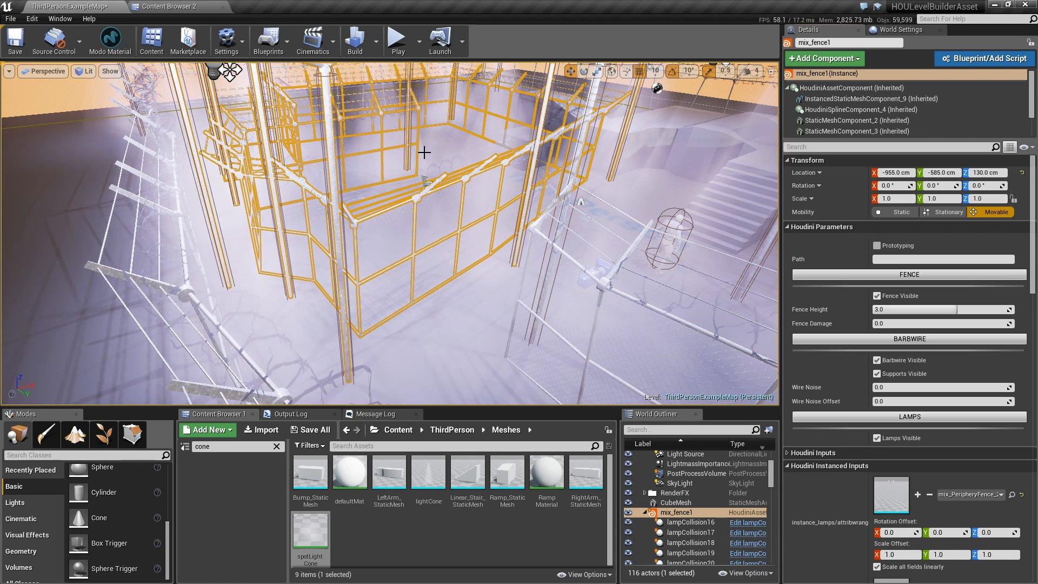
key(ctrl+s)
Switch back to Houdini, examine the prototype wall, and select the point1 and polyextrude2 nodes in turn
key(alt+Tab)
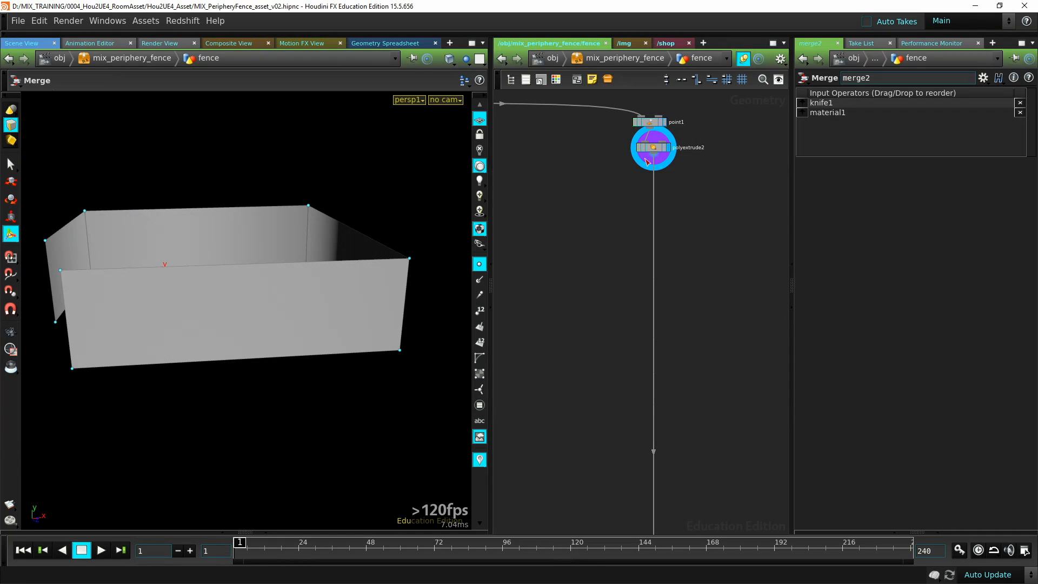
alt+drag(290, 273, 271, 312)
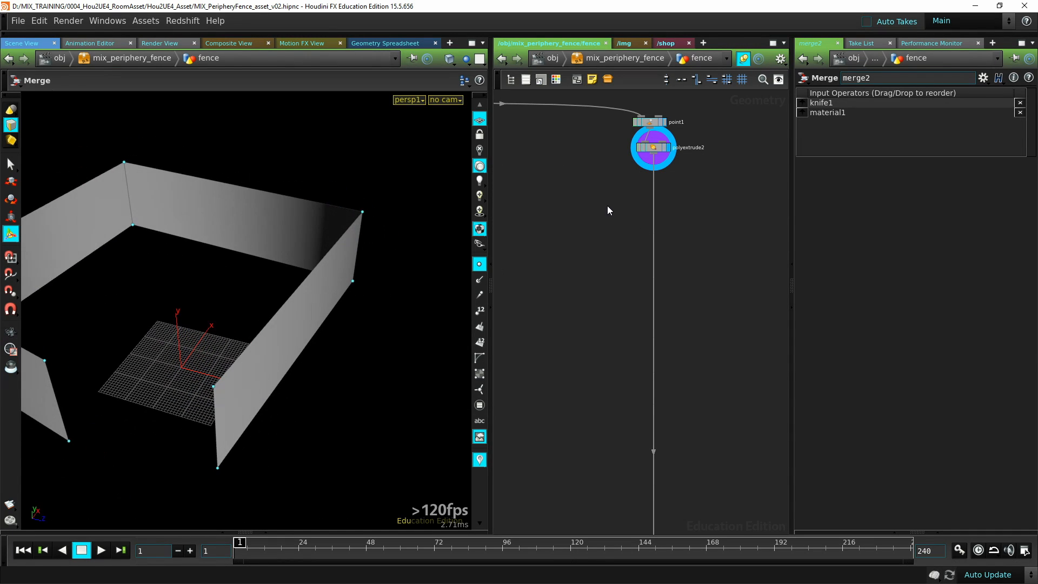
middle_drag(606, 206, 821, 306)
click(622, 184)
middle_drag(653, 287, 469, 265)
click(695, 201)
click(685, 226)
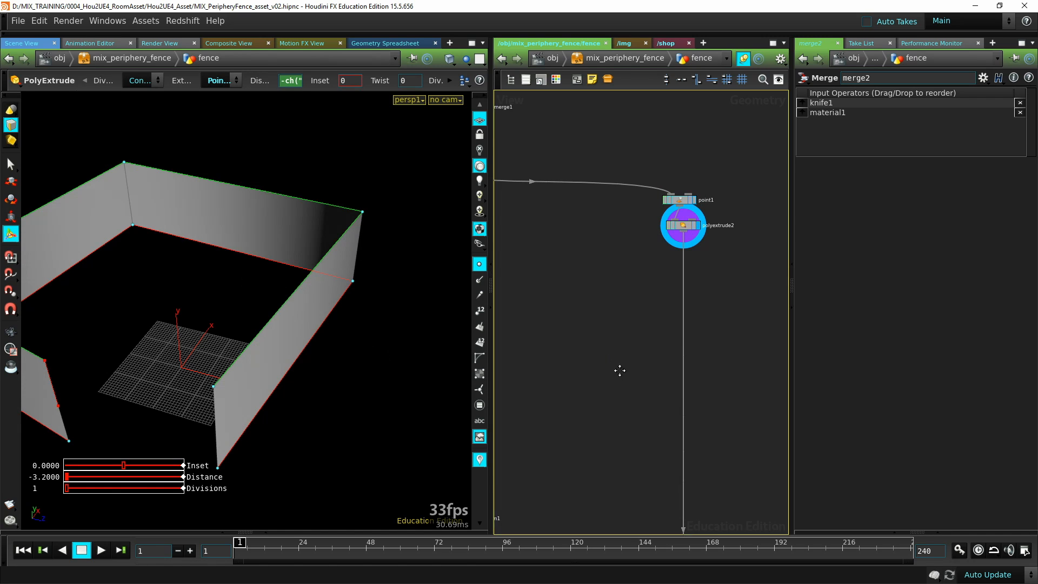
Follow the prototype branch down the network, then display and select Proto_or_final, switch1 and normal1 in turn
middle_drag(619, 368, 602, 222)
middle_drag(638, 372, 621, 205)
middle_drag(619, 318, 622, 90)
middle_drag(698, 355, 702, 277)
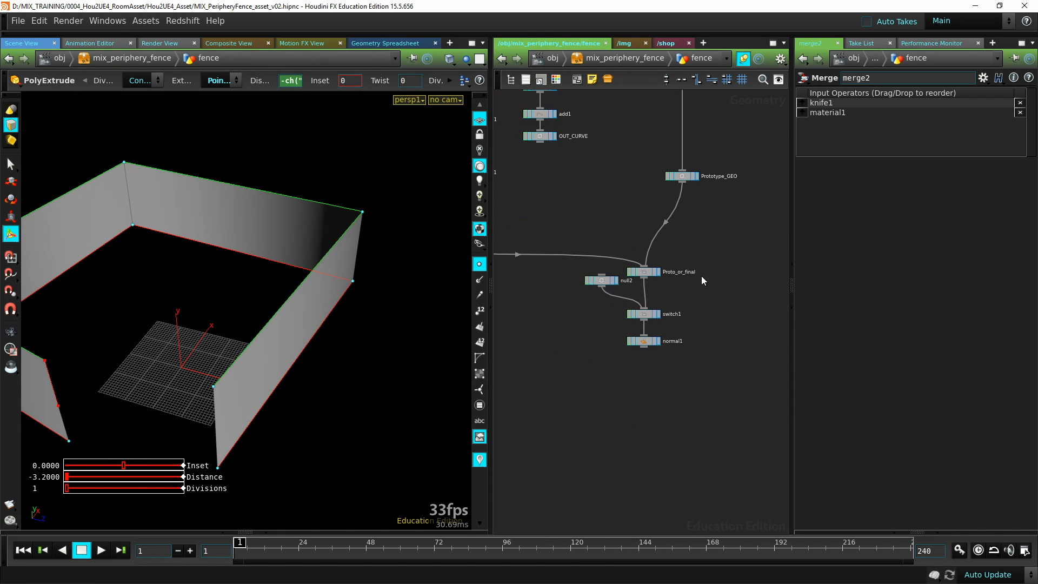
click(658, 273)
click(658, 315)
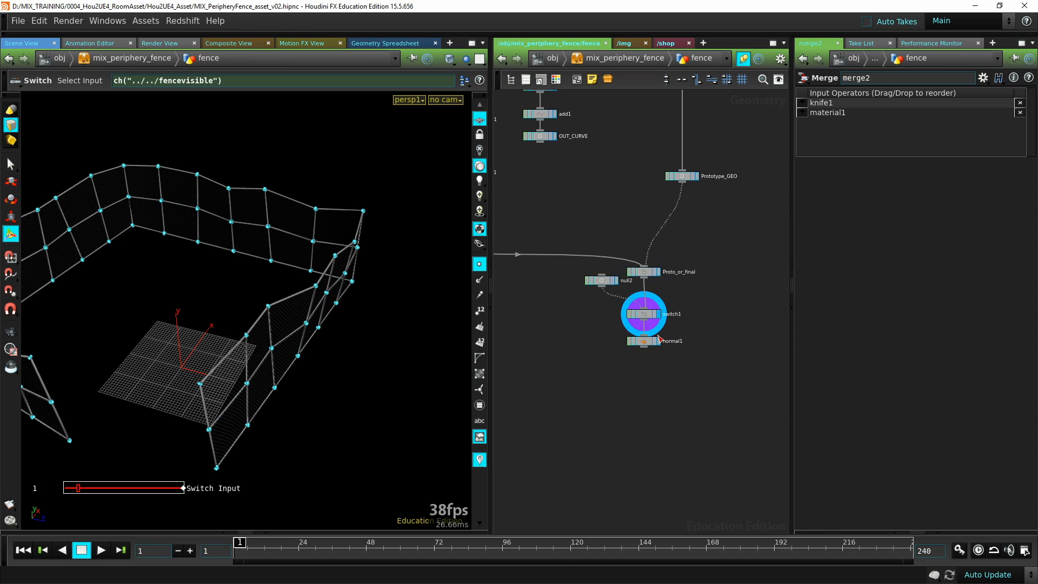
click(659, 342)
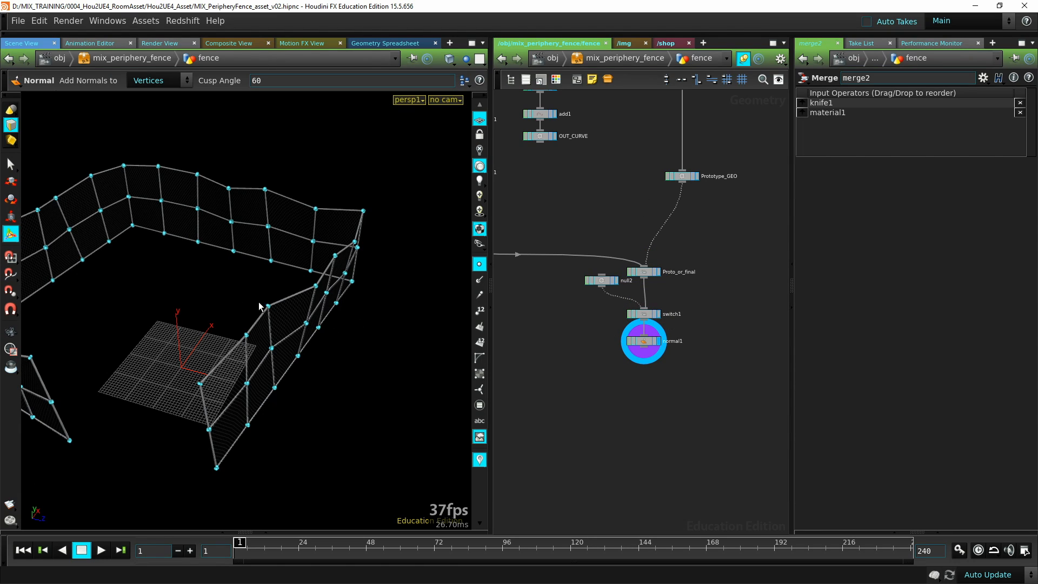
Select normal1, return to the mix_periphery_fence level and select the barbedwire object
click(637, 346)
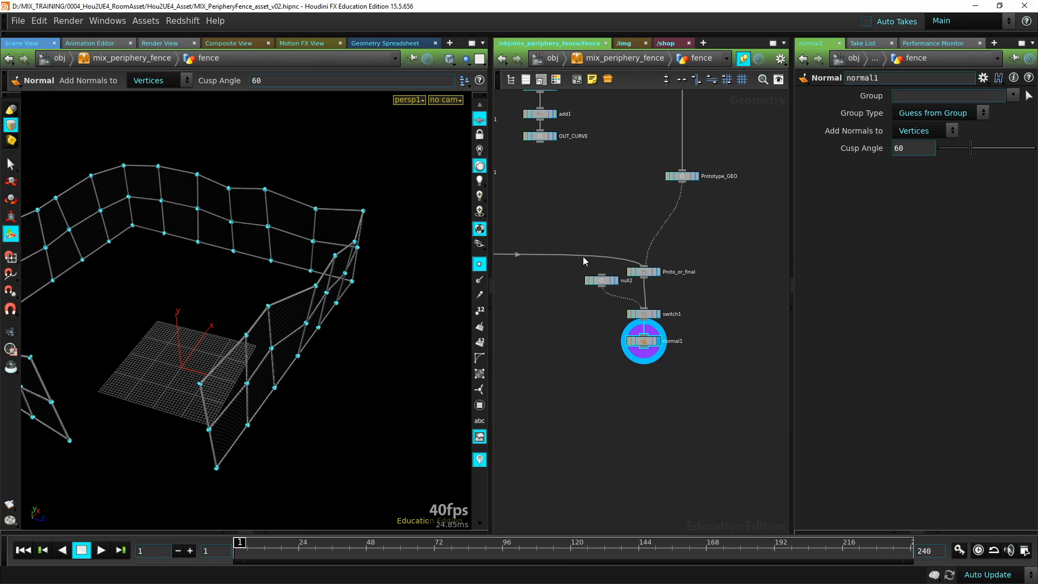
key(u)
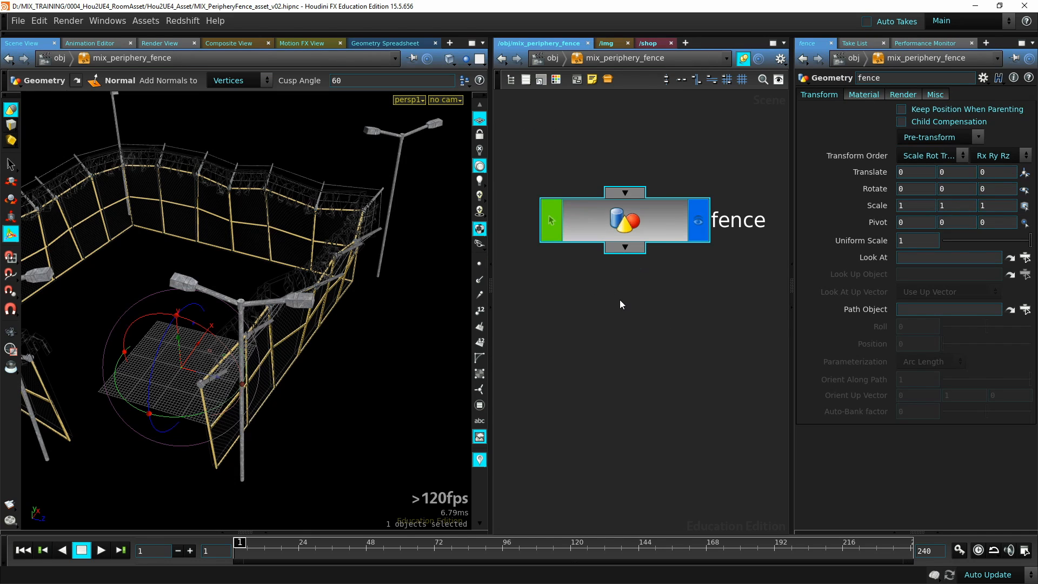
scroll(572, 266, down, 2)
middle_drag(605, 278, 519, 308)
middle_drag(779, 270, 681, 289)
click(614, 254)
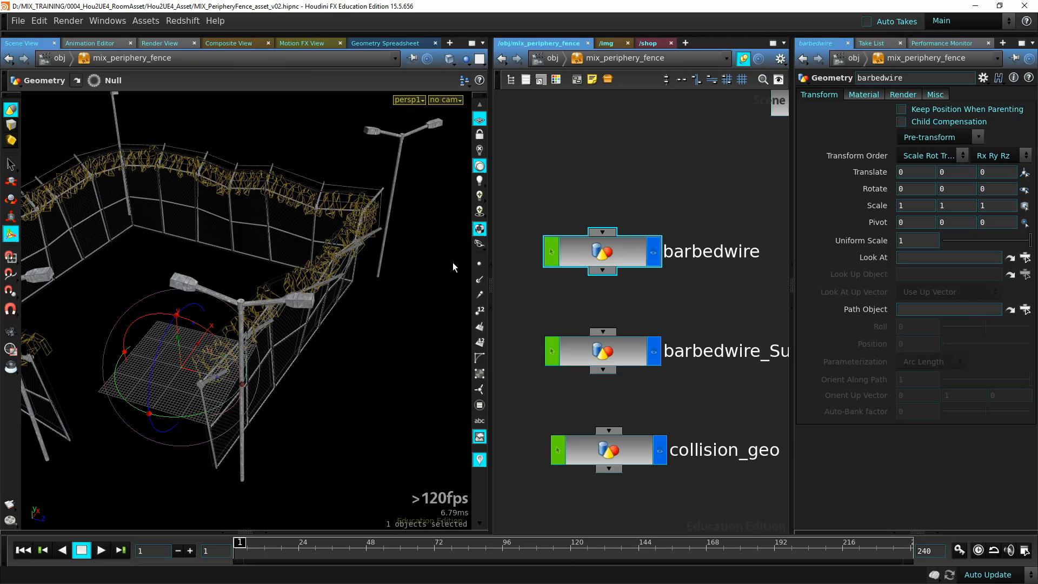
Turn off the viewport lighting and examine the barbed wire along the fence top from up close
alt+right_drag(245, 292, 463, 272)
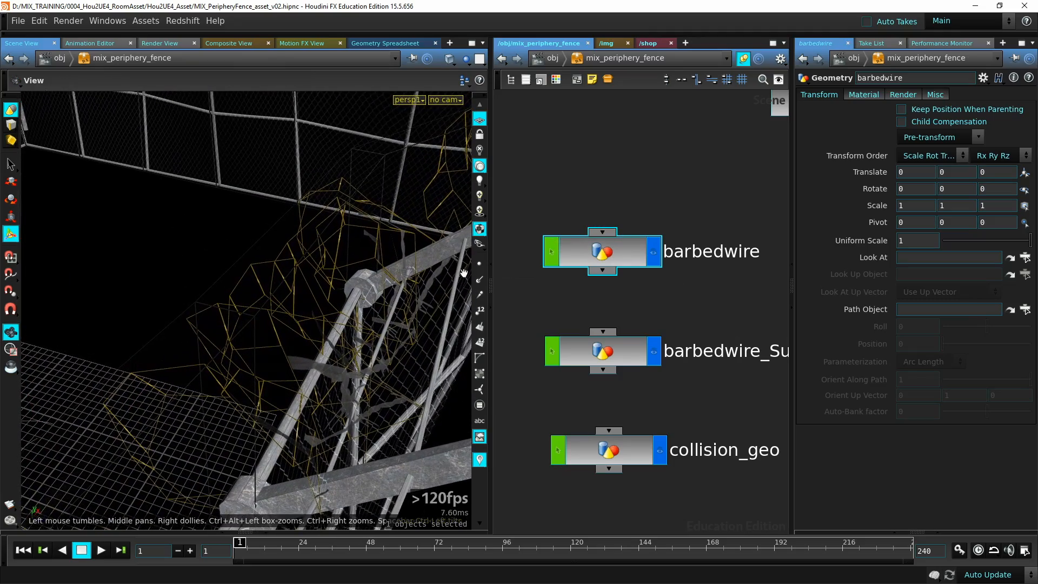
click(484, 151)
alt+drag(353, 354, 446, 364)
click(422, 311)
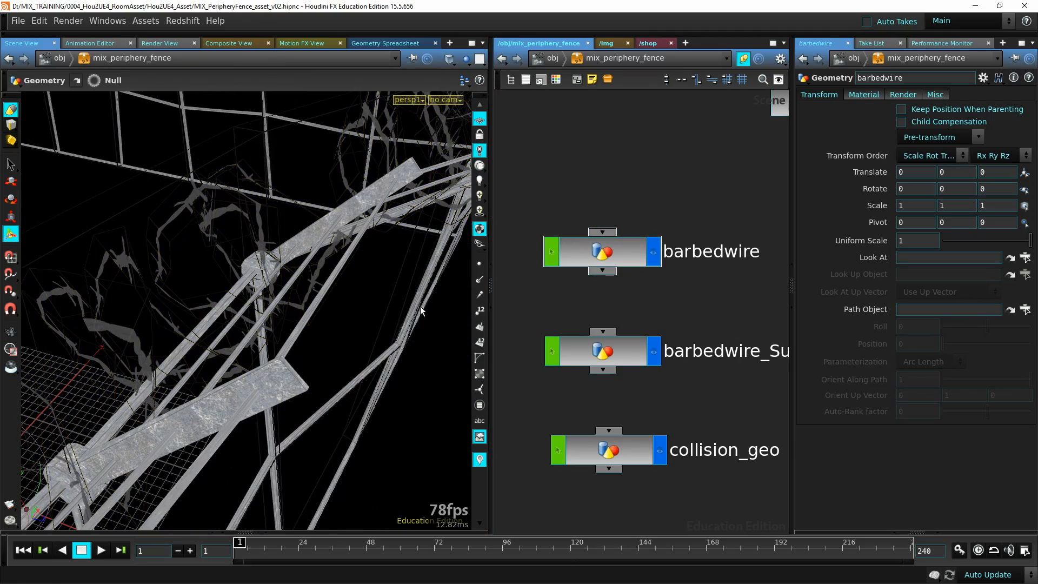
alt+drag(373, 346, 269, 220)
Open the barbedwire network, hide the point markers and show the whole wire in the viewport
click(612, 258)
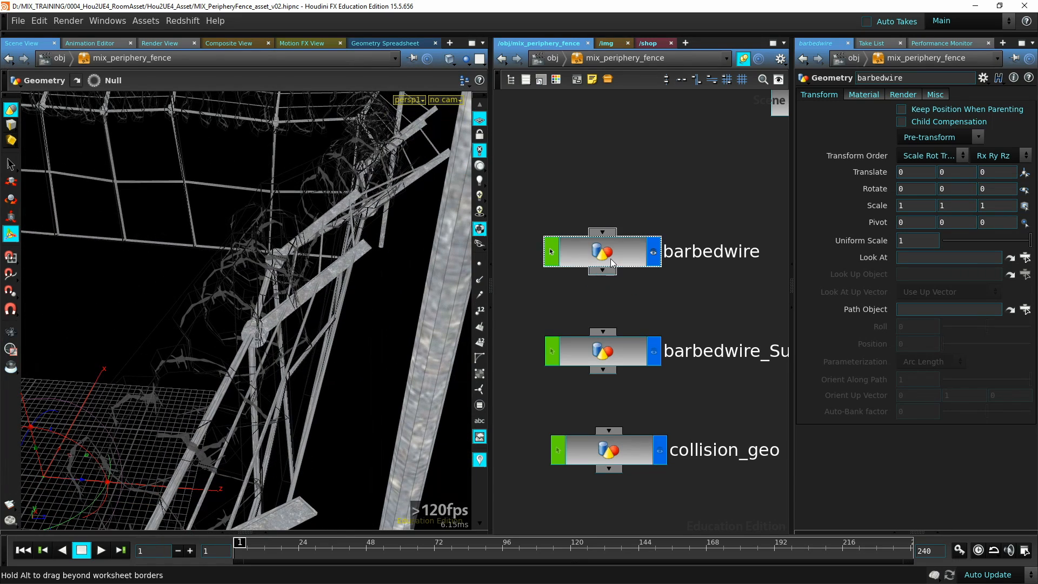
double_click(612, 258)
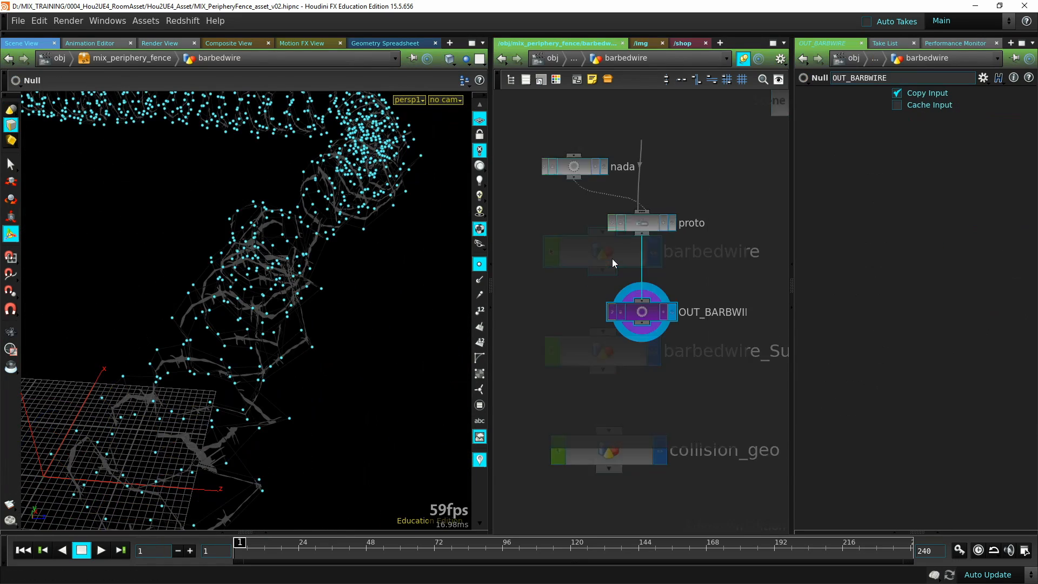
click(479, 263)
key(space+h)
Go up to the start of the barbed wire network, and display and select object_merge1
middle_drag(575, 237, 578, 404)
middle_drag(569, 250, 572, 487)
middle_drag(620, 138, 574, 457)
middle_drag(717, 206, 660, 519)
scroll(649, 352, down, 3)
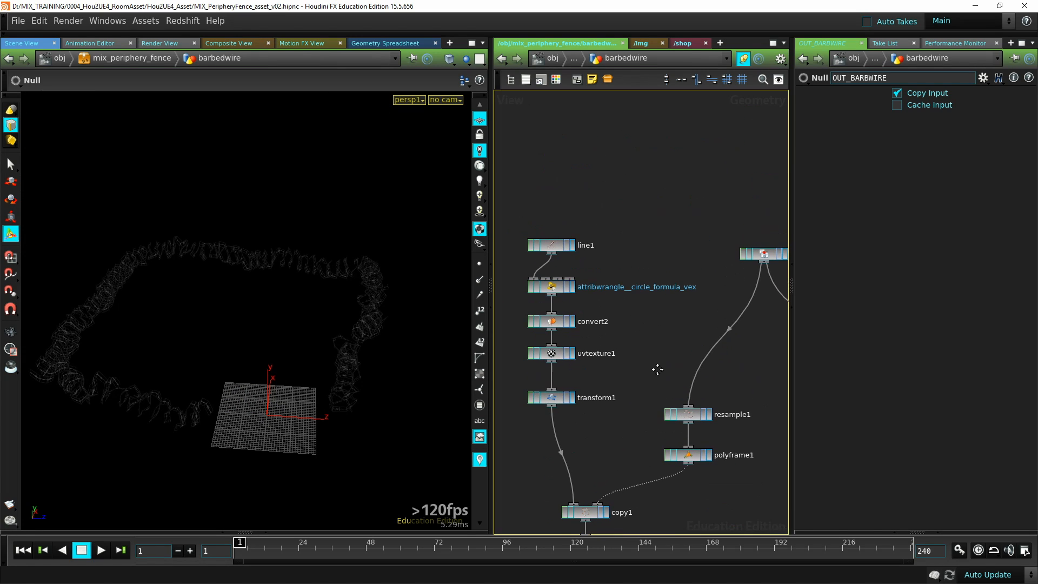
middle_drag(732, 272, 566, 172)
click(613, 153)
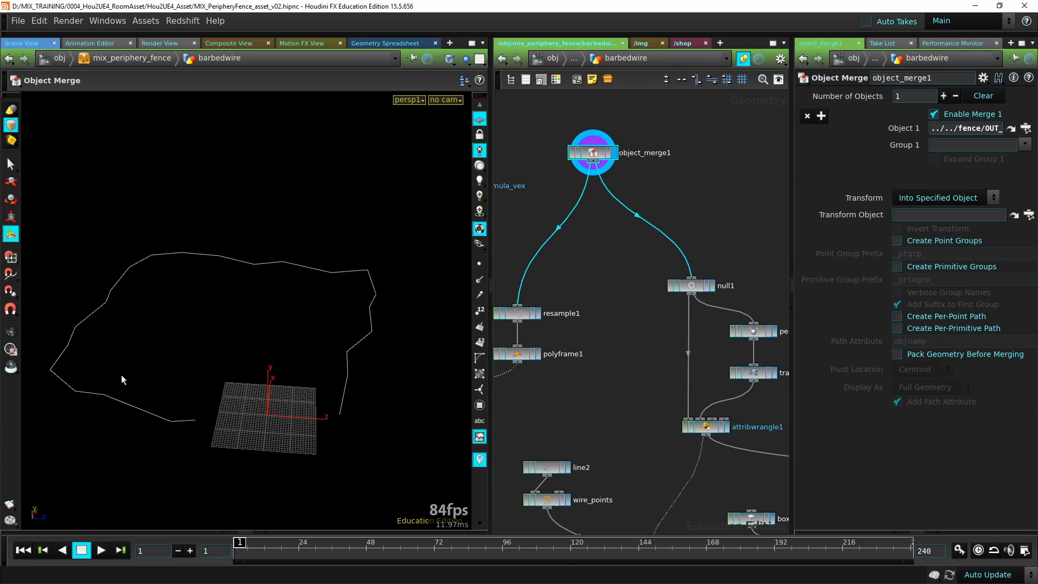
Display the resample1 curve with its points, then display and select polyframe1
middle_drag(624, 295, 709, 206)
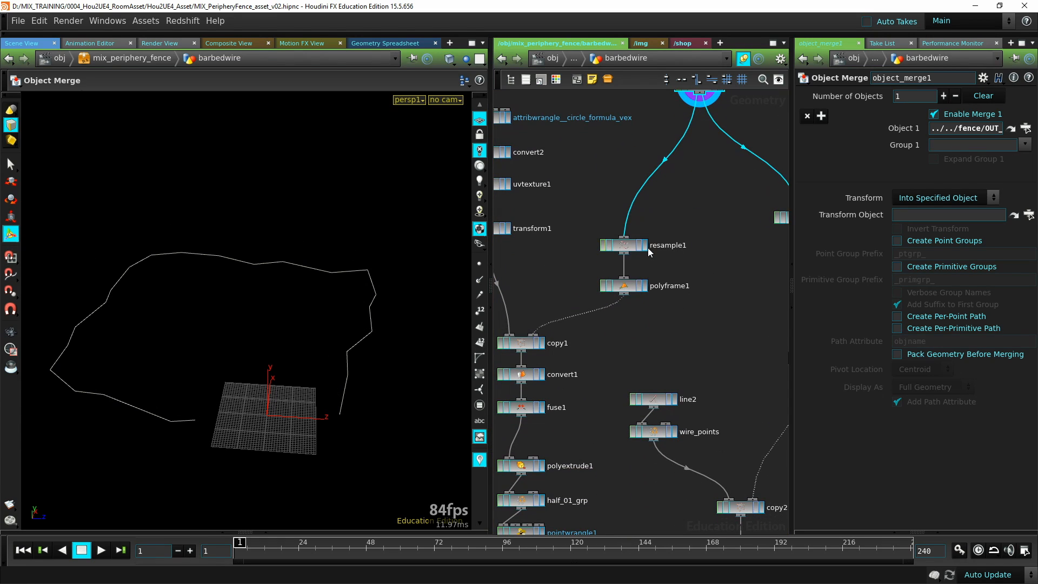
click(647, 249)
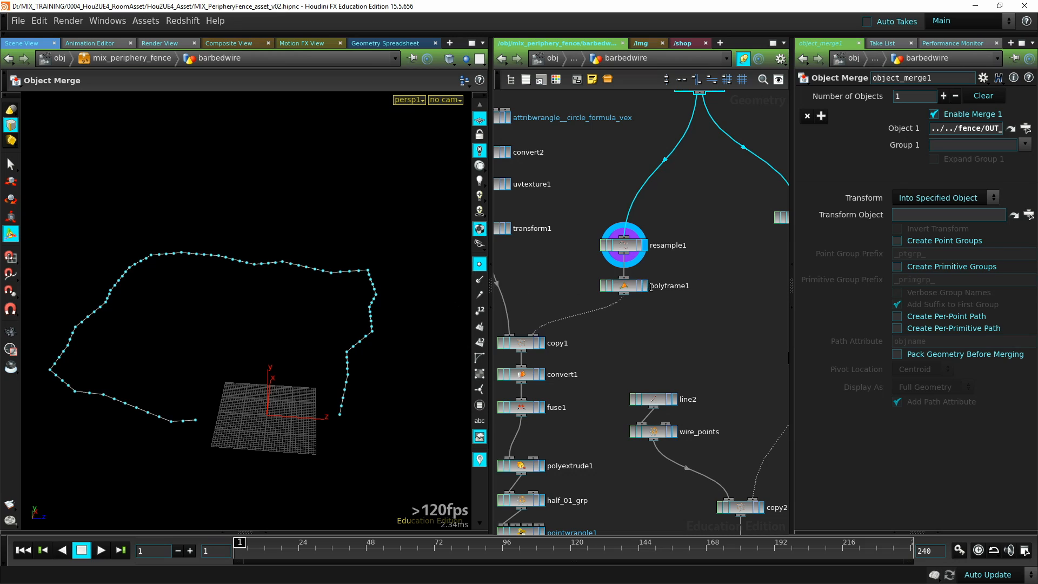
middle_drag(634, 343, 617, 275)
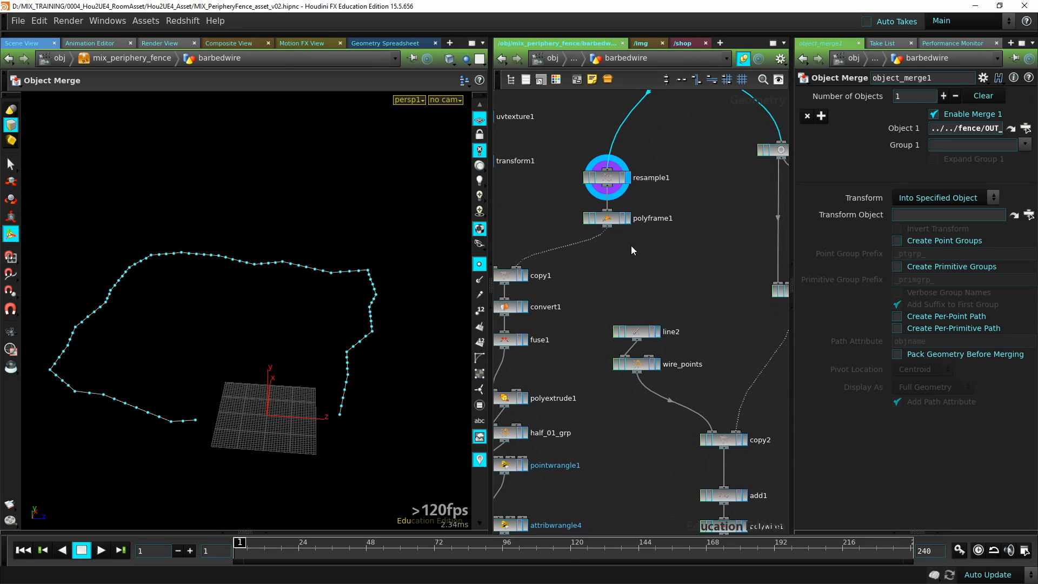
click(627, 218)
click(608, 224)
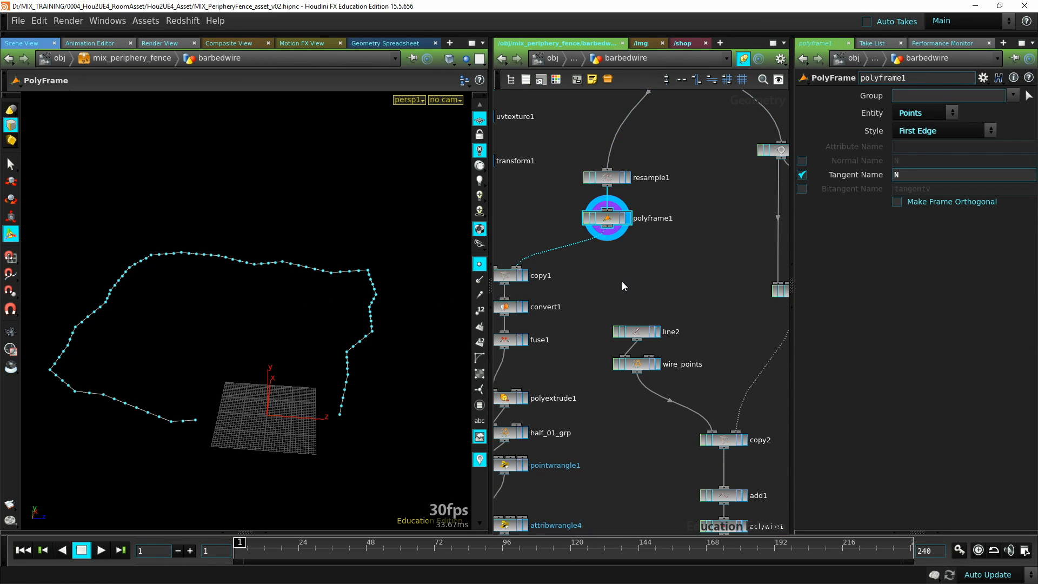
Display and select transform1, frame its loop curve in the viewport and hide the reference grid
middle_drag(622, 286, 705, 427)
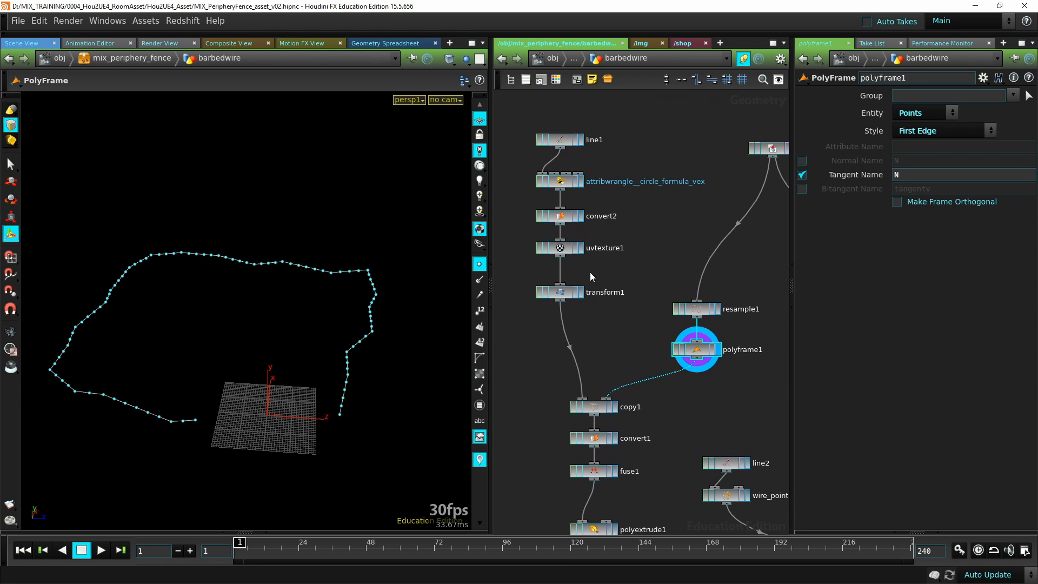
click(581, 295)
click(554, 294)
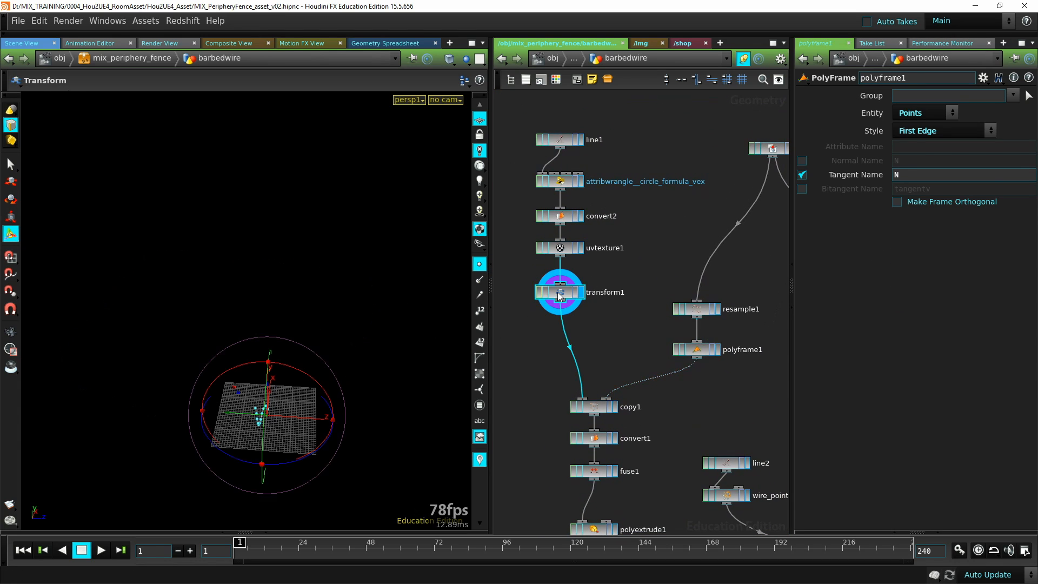
key(space+g)
alt+drag(275, 378, 230, 386)
click(481, 119)
middle_drag(634, 379, 642, 229)
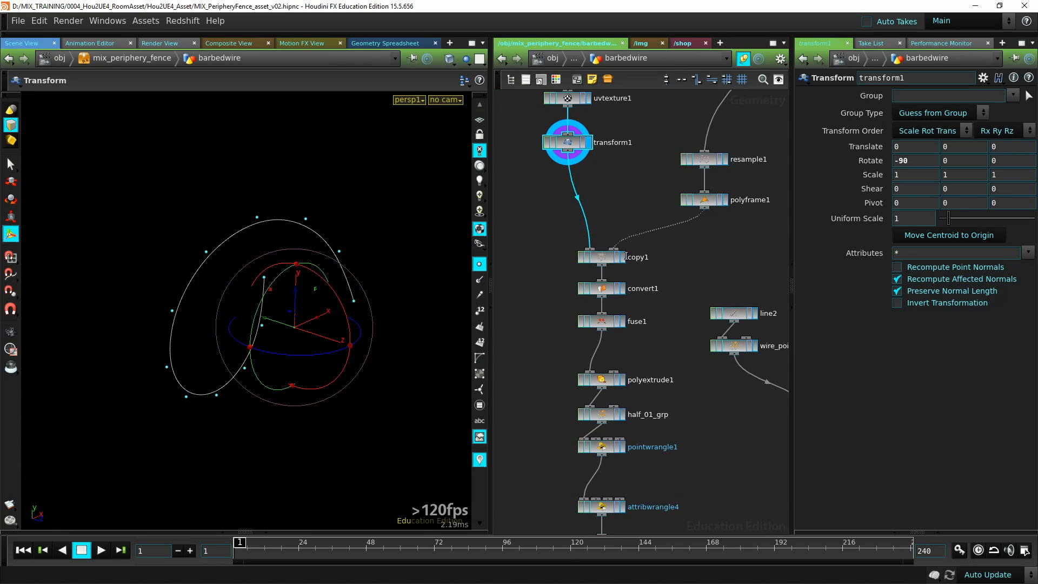
Display copy1, examine the loops copied along the fence curve and hide the point markers
click(624, 257)
alt+right_drag(416, 371, 38, 430)
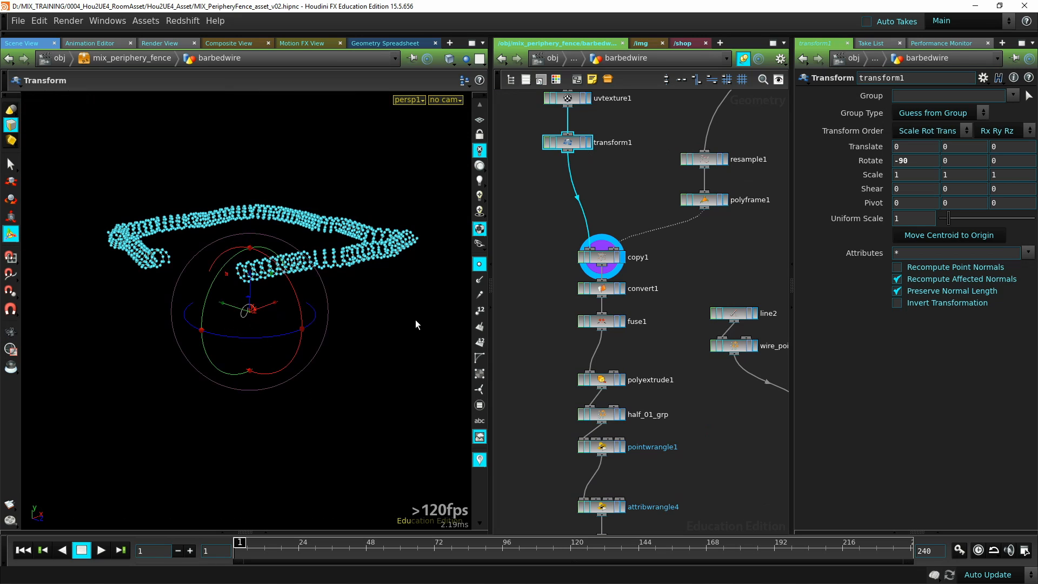
alt+drag(416, 320, 450, 264)
click(485, 263)
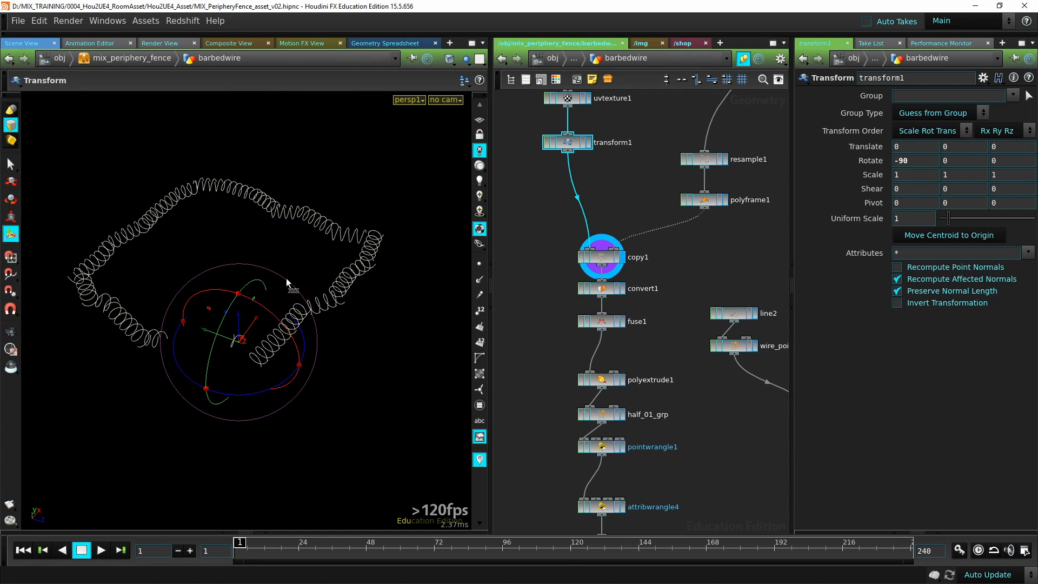
Display fuse1 and examine the wire coil up close
middle_drag(648, 336, 614, 197)
click(588, 183)
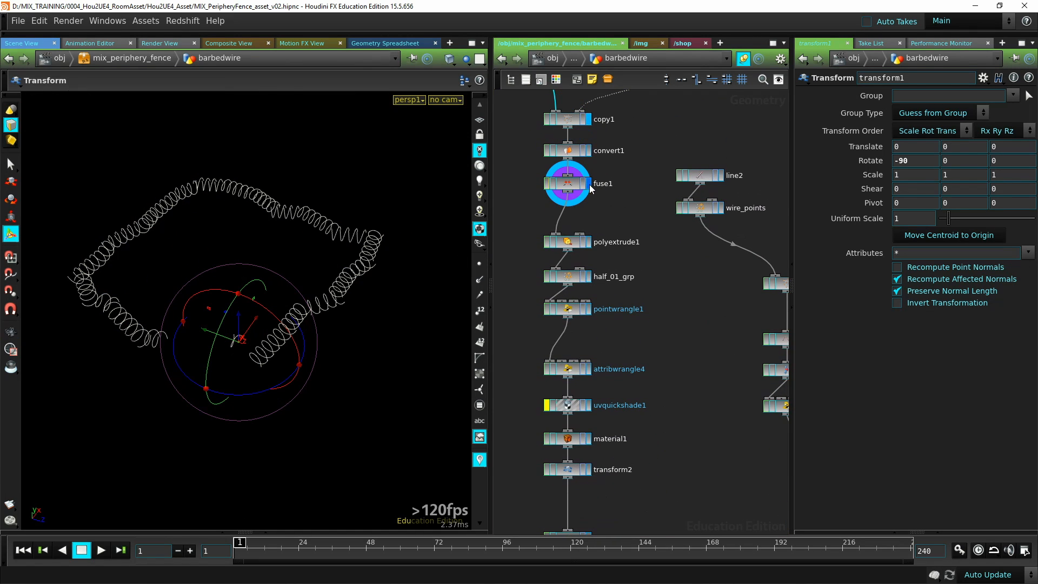
alt+middle_drag(371, 335, 327, 319)
alt+right_drag(328, 319, 416, 292)
alt+drag(415, 292, 384, 264)
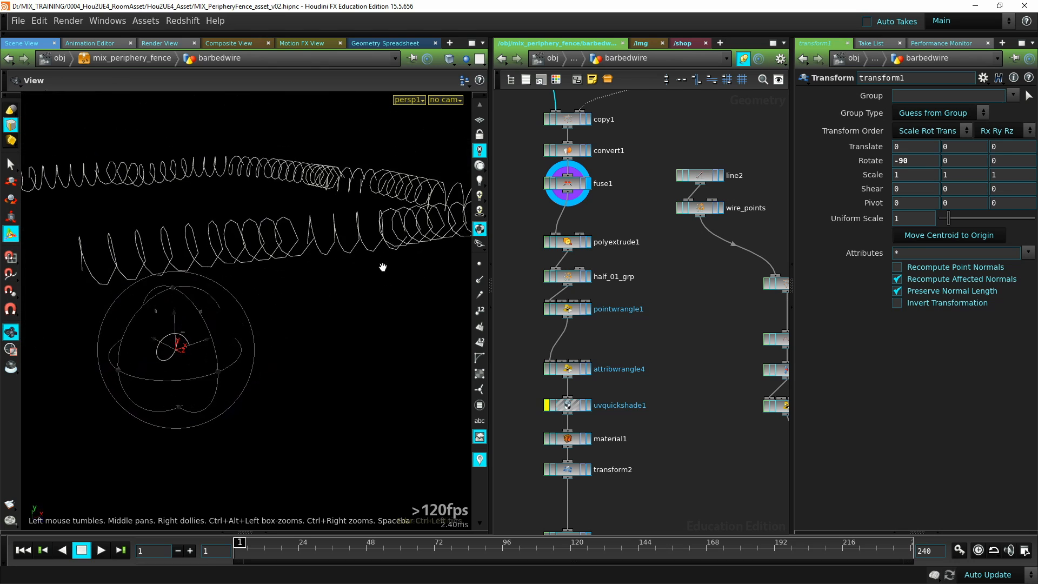
Display polyextrude1, pointwrangle1 and material1 in turn, and examine the coil's ribbons and wire texture
click(587, 242)
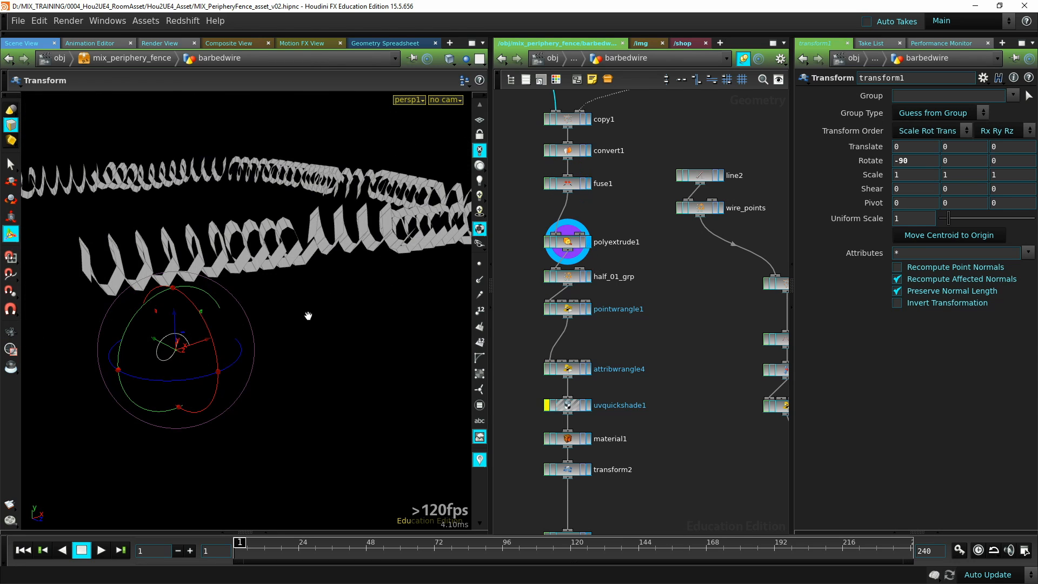
drag(309, 312, 324, 383)
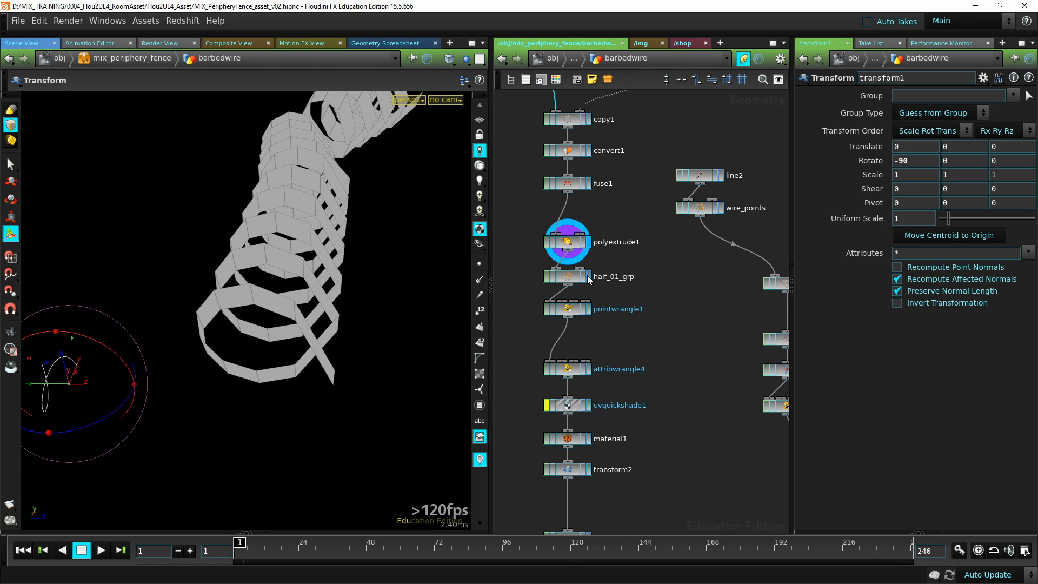
click(589, 310)
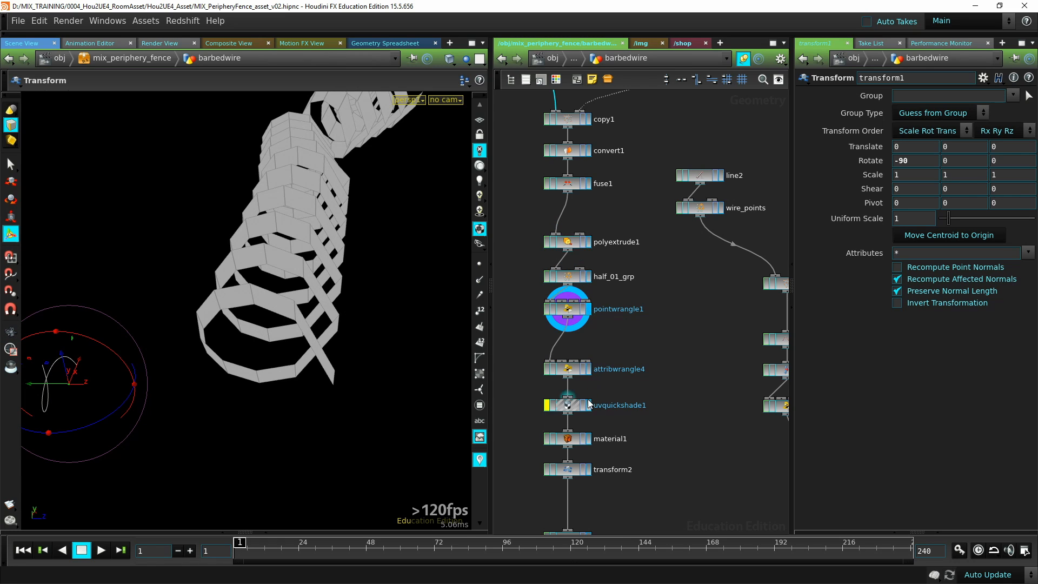
click(588, 441)
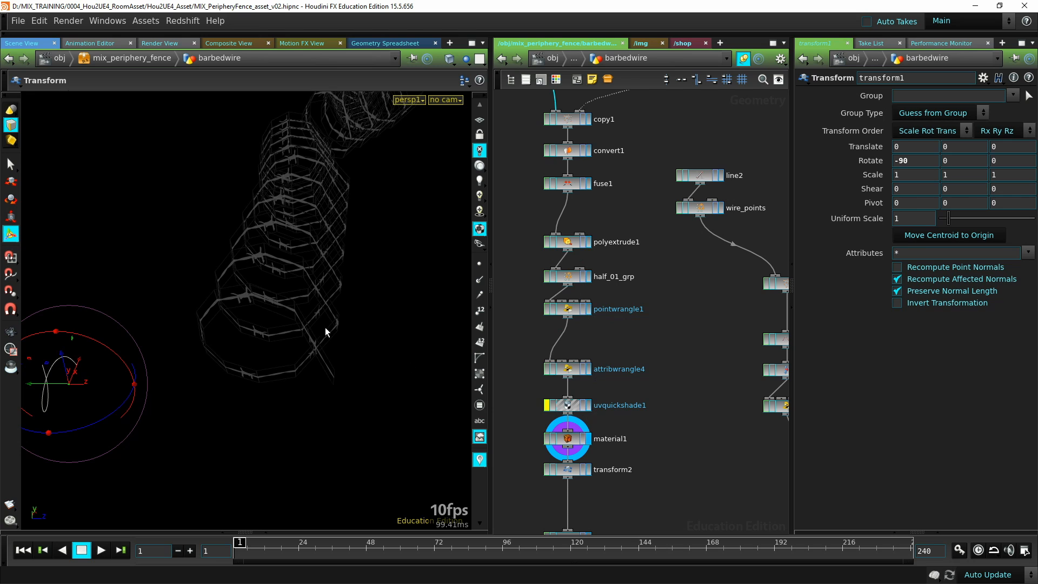
alt+drag(282, 240, 385, 328)
alt+drag(385, 328, 376, 300)
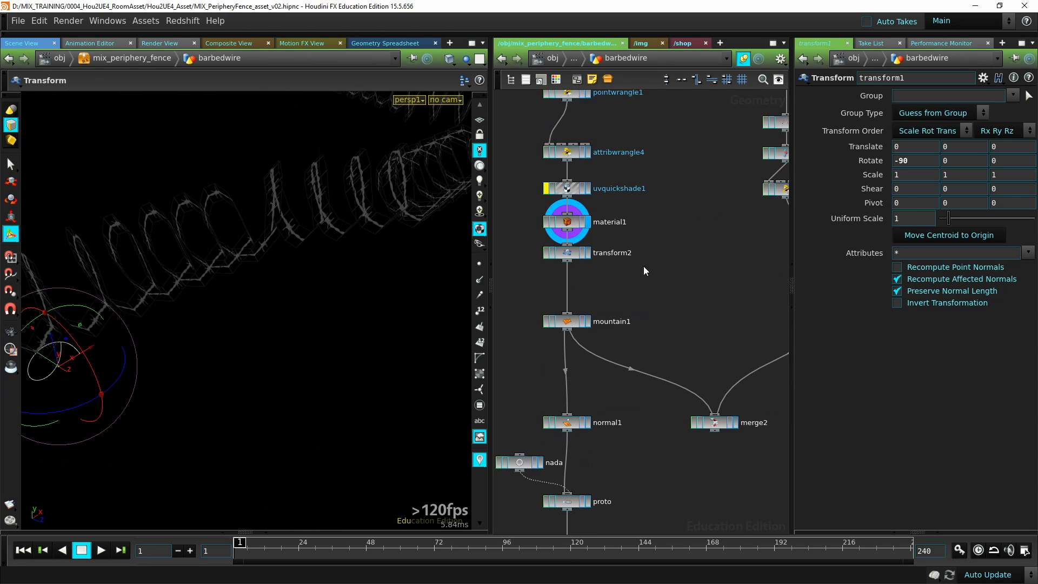
Display mountain1, examine the distorted wire, and follow the network down to display OUT_BARBWIRE
click(588, 321)
drag(303, 271, 214, 370)
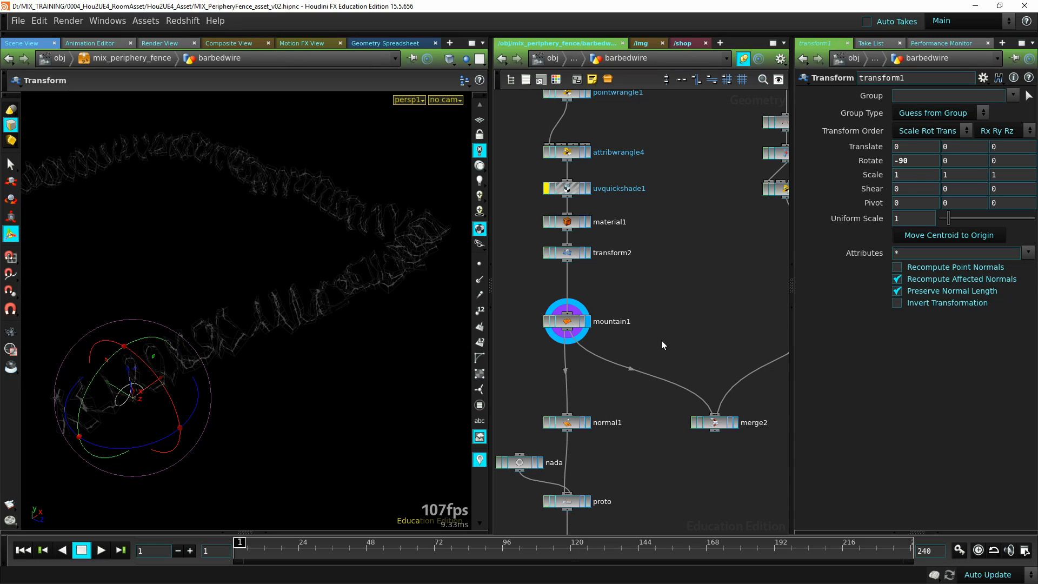
middle_drag(667, 360, 648, 268)
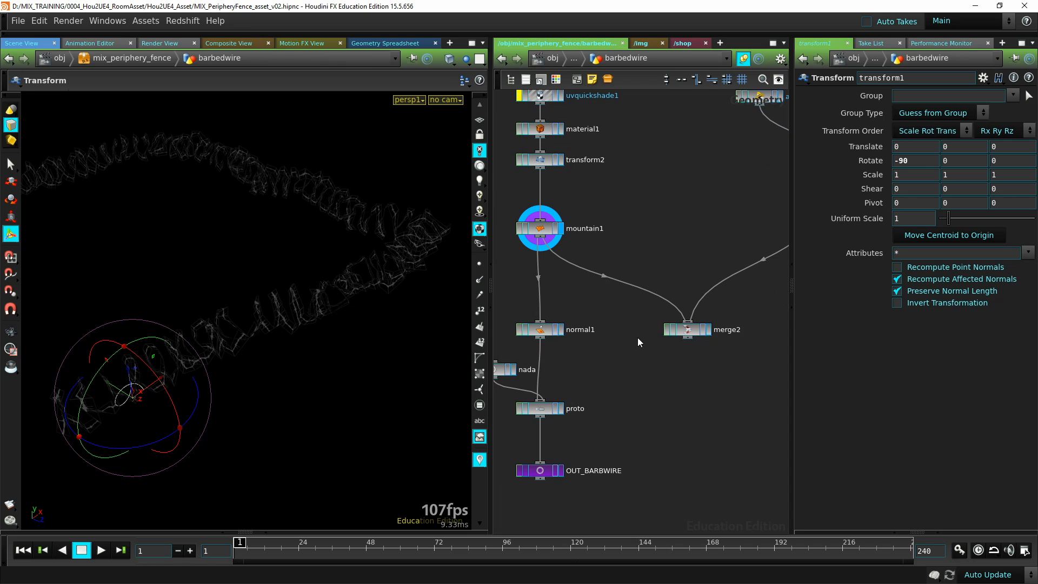
middle_drag(646, 341, 672, 296)
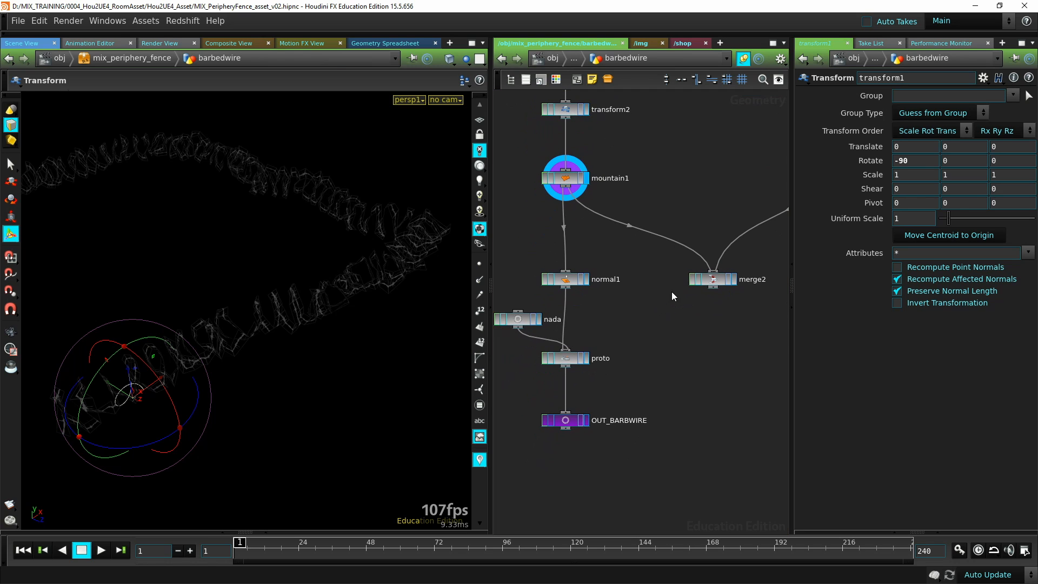
click(587, 420)
Go back up to the second branch below object_merge1, and display null1 and attribwrangle1 in turn
mouse_move(658, 183)
middle_down()
mouse_move(637, 333)
mouse_move(589, 492)
middle_up()
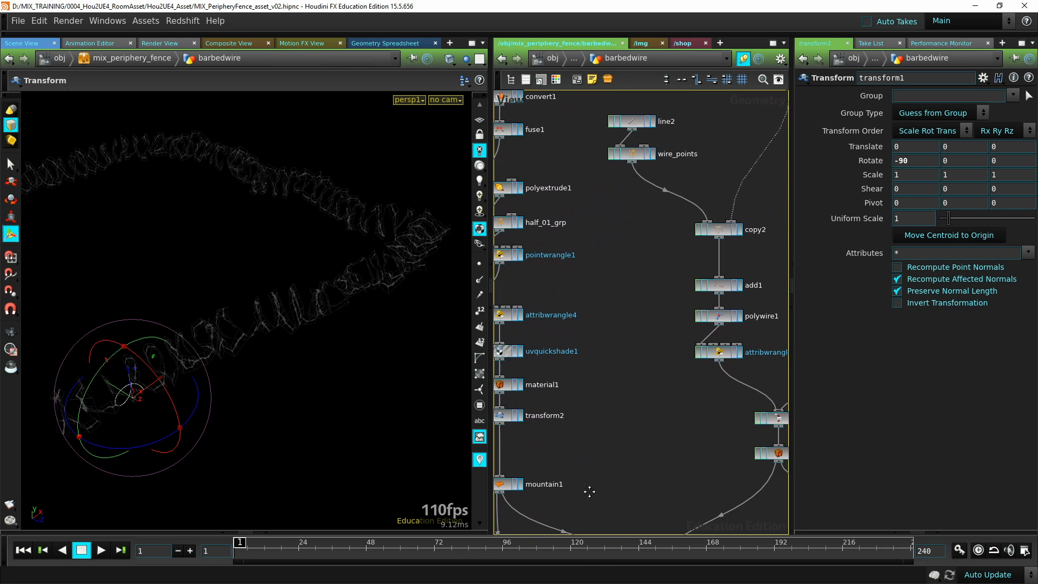
middle_drag(637, 271, 561, 468)
middle_drag(663, 227, 609, 350)
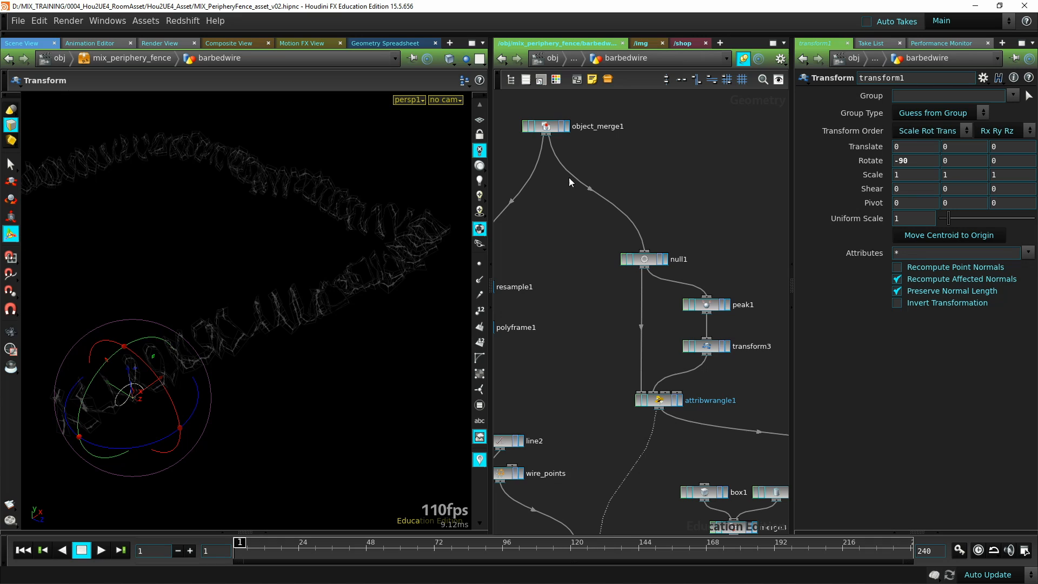
click(665, 260)
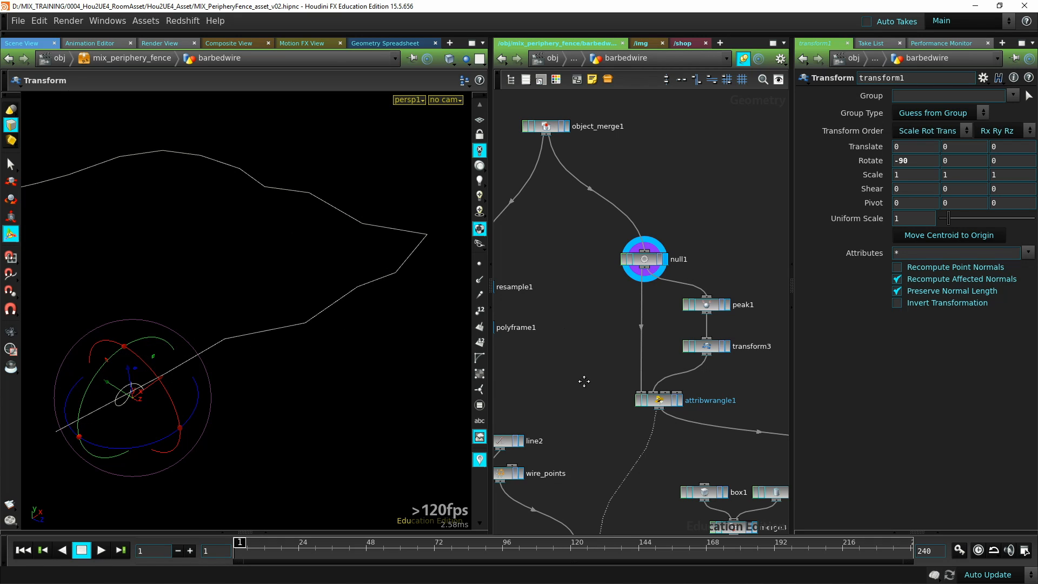
middle_drag(584, 381, 570, 195)
click(663, 216)
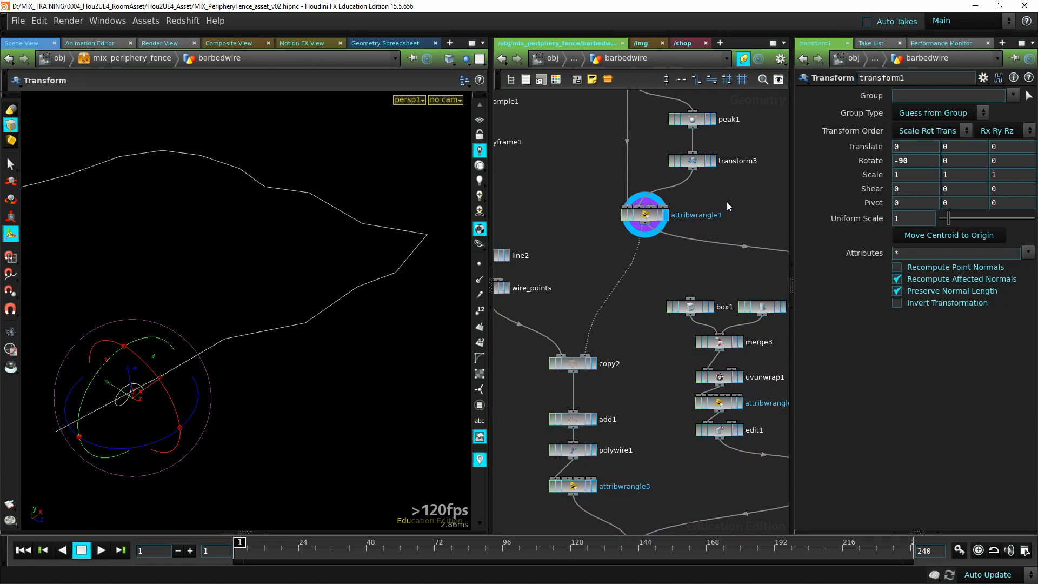
Select peak1, examine its offset curve, show the point markers and display transform3
middle_drag(728, 203, 680, 277)
click(654, 204)
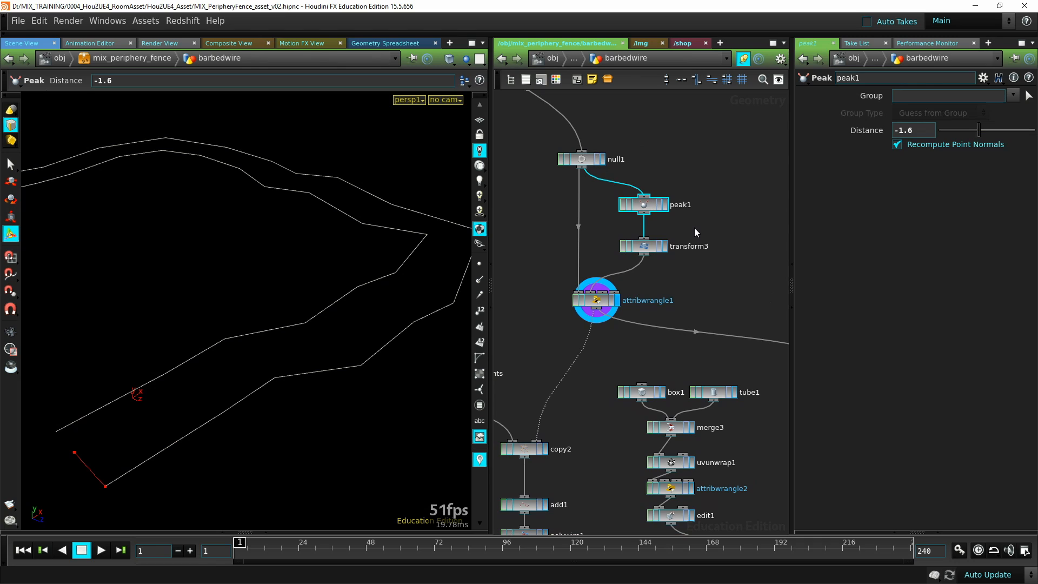
drag(425, 329, 371, 315)
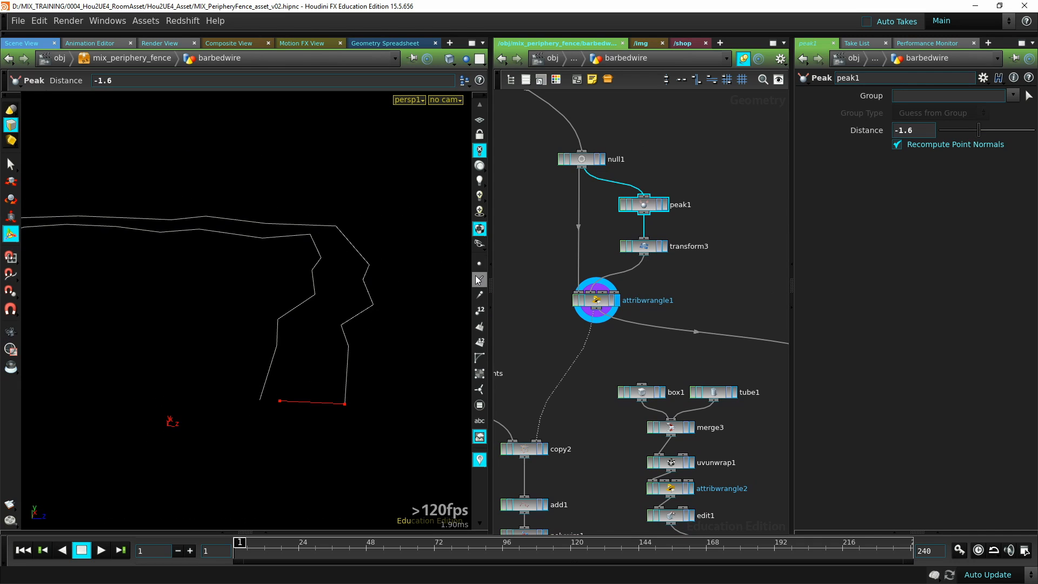
click(479, 264)
click(665, 250)
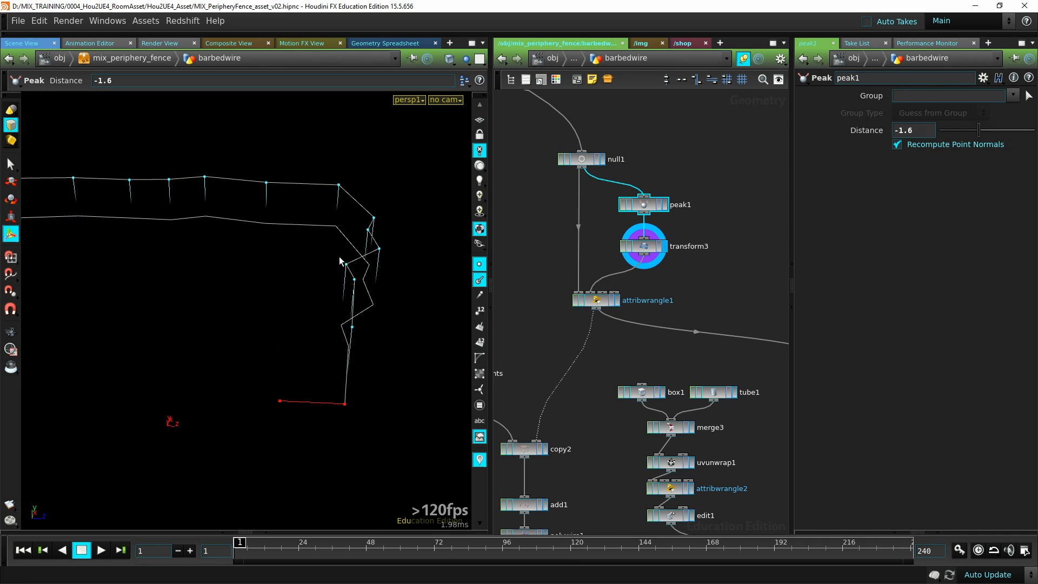
Display and select attribwrangle1, examine the curve's normals and its expression, and follow its output to null2 and copy3
click(617, 301)
click(598, 301)
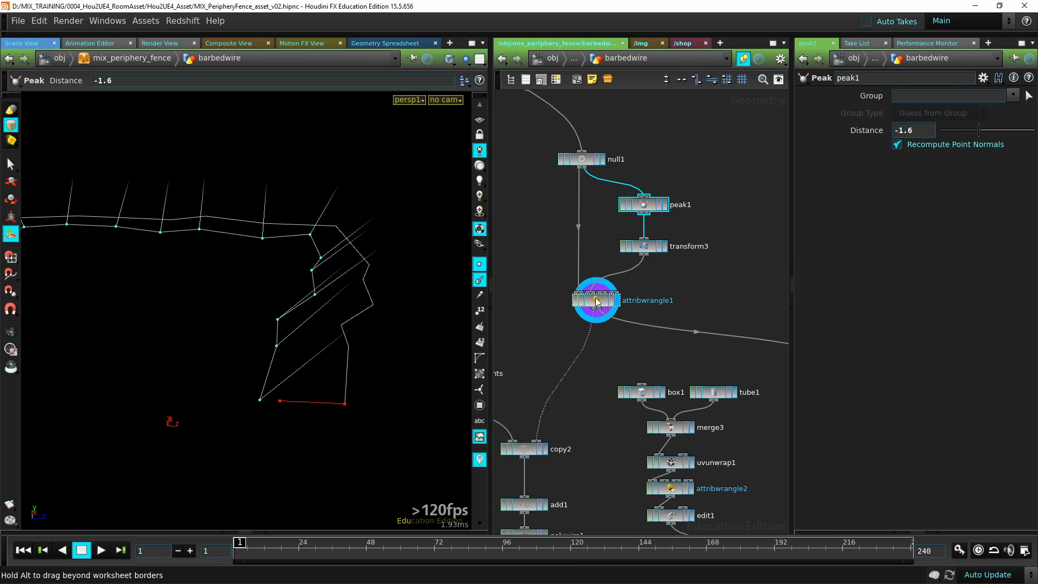
alt+drag(379, 319, 324, 294)
alt+drag(341, 347, 264, 331)
middle_drag(612, 380, 514, 225)
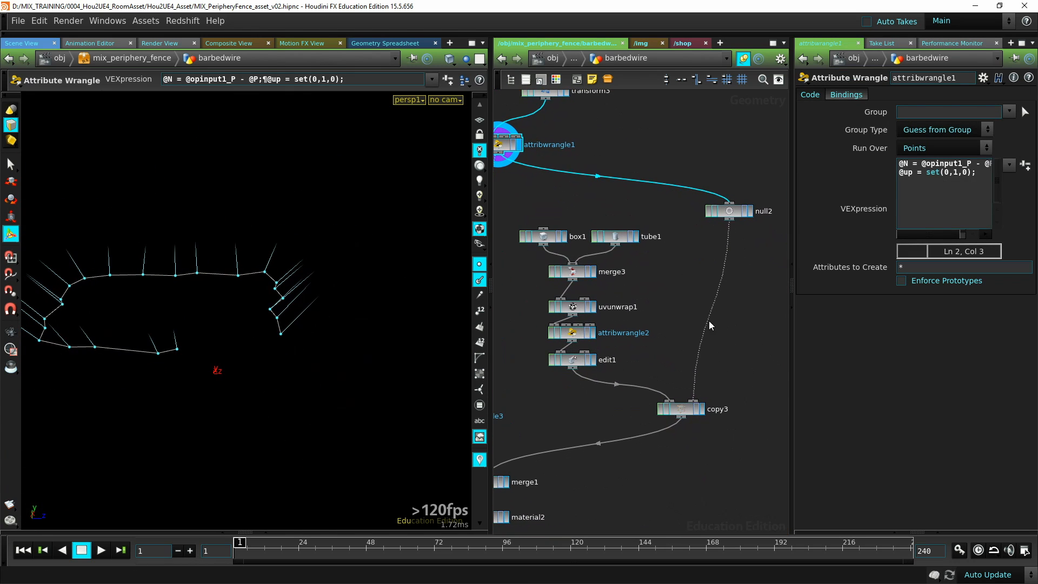
Display and select edit1, frame the support post, hide the point normals and examine its shape from several sides
click(594, 359)
click(574, 360)
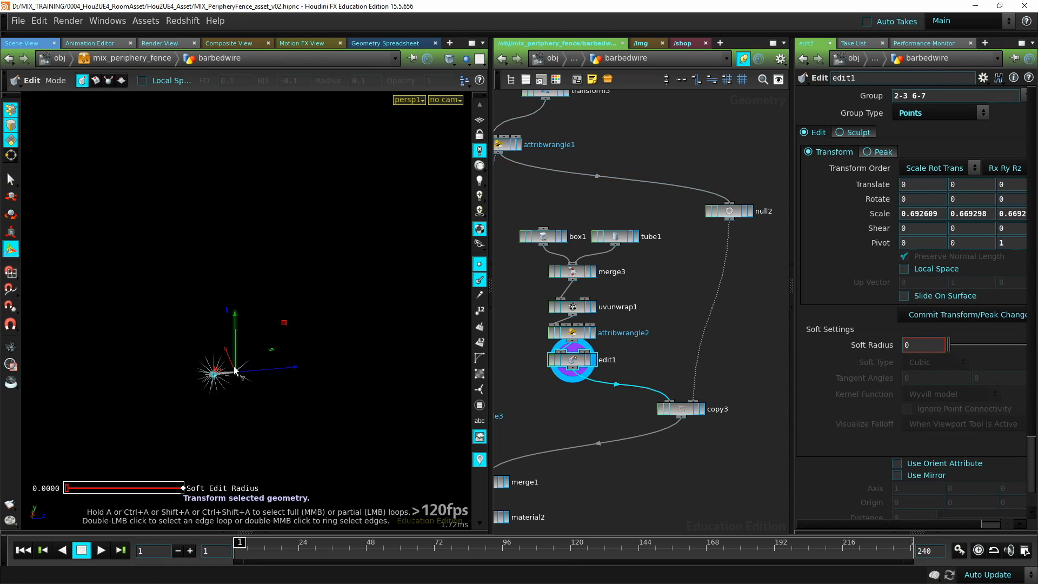
key(space+f)
click(482, 281)
alt+right_drag(378, 324, 55, 385)
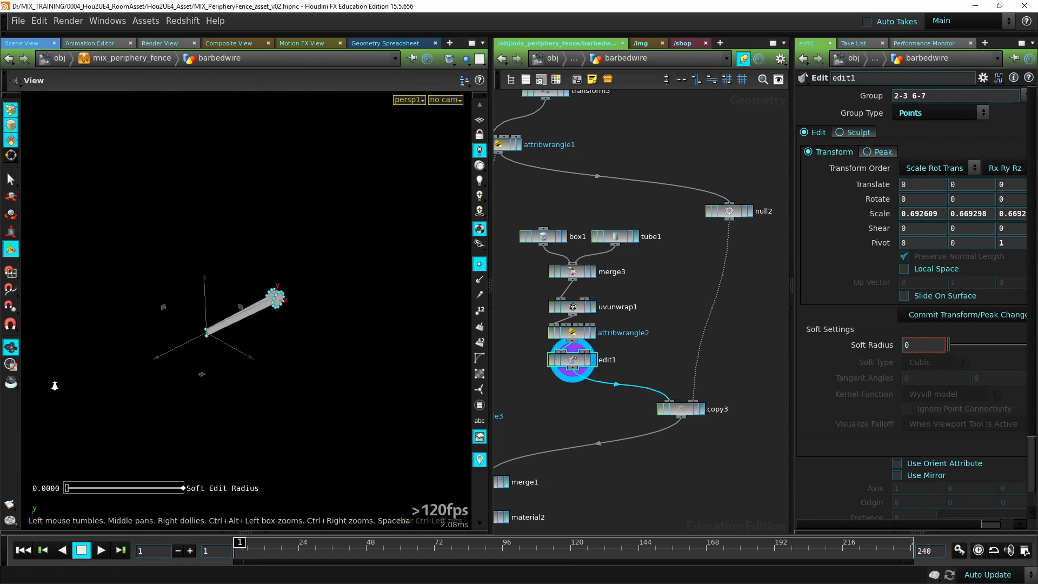
alt+drag(55, 384, 292, 369)
alt+right_drag(292, 368, 420, 363)
alt+drag(421, 364, 355, 336)
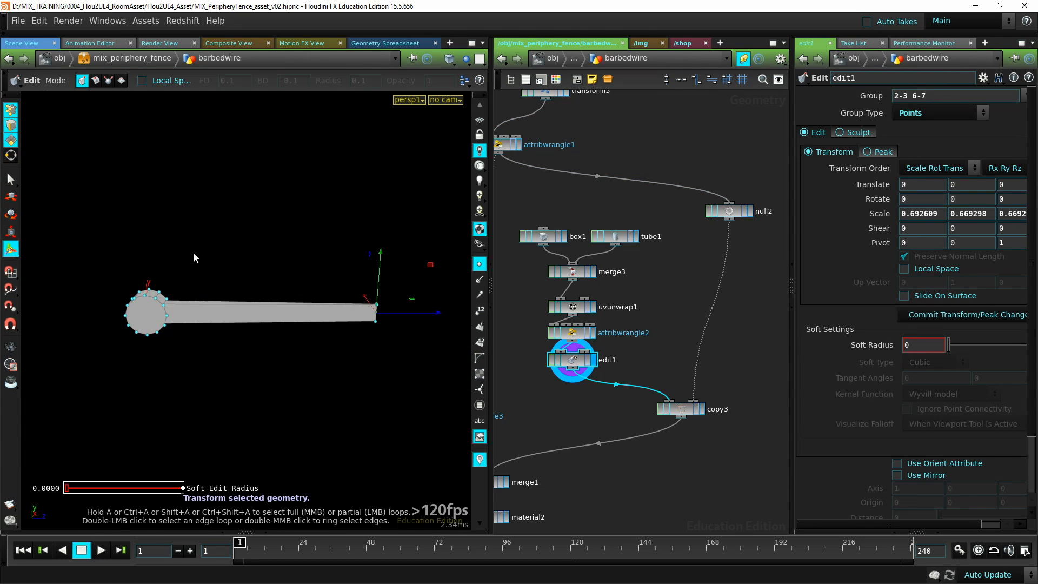
Display copy3, frame all the geometry, hide the point markers and examine the support posts copied along the fence
click(703, 409)
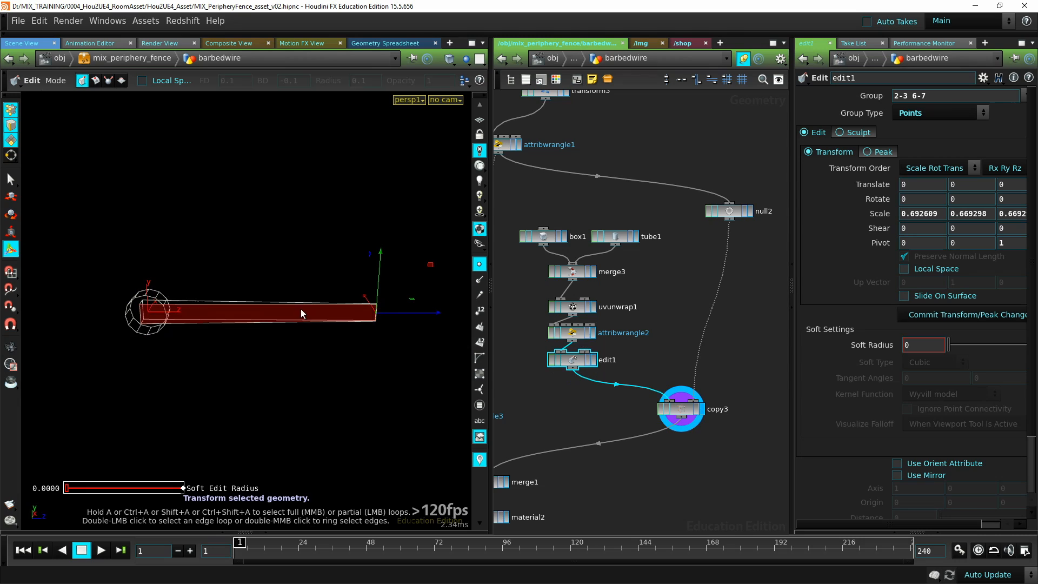
key(space+g)
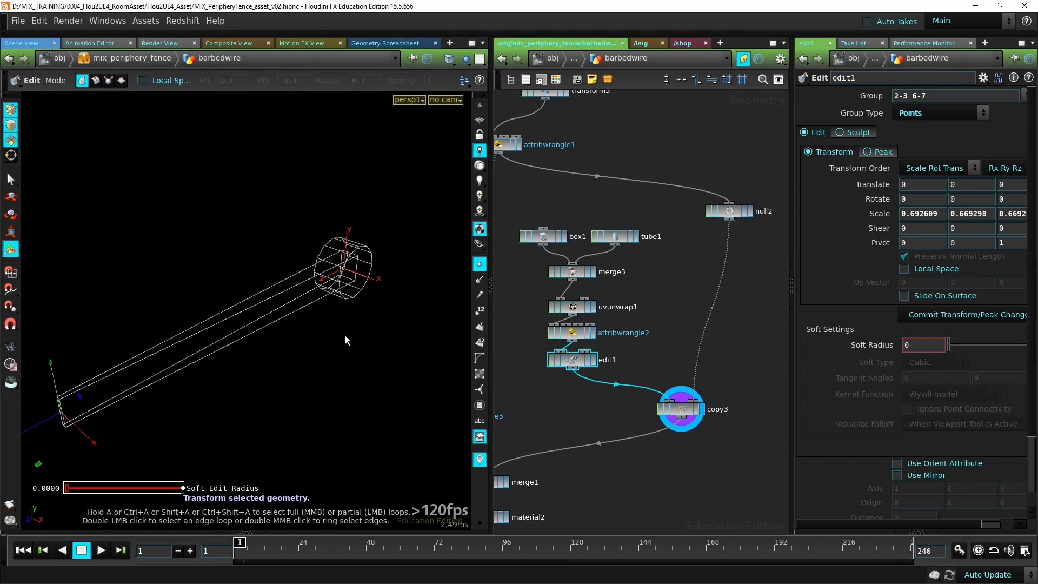
key(space+h)
alt+drag(287, 347, 303, 351)
alt+right_drag(303, 352, 342, 357)
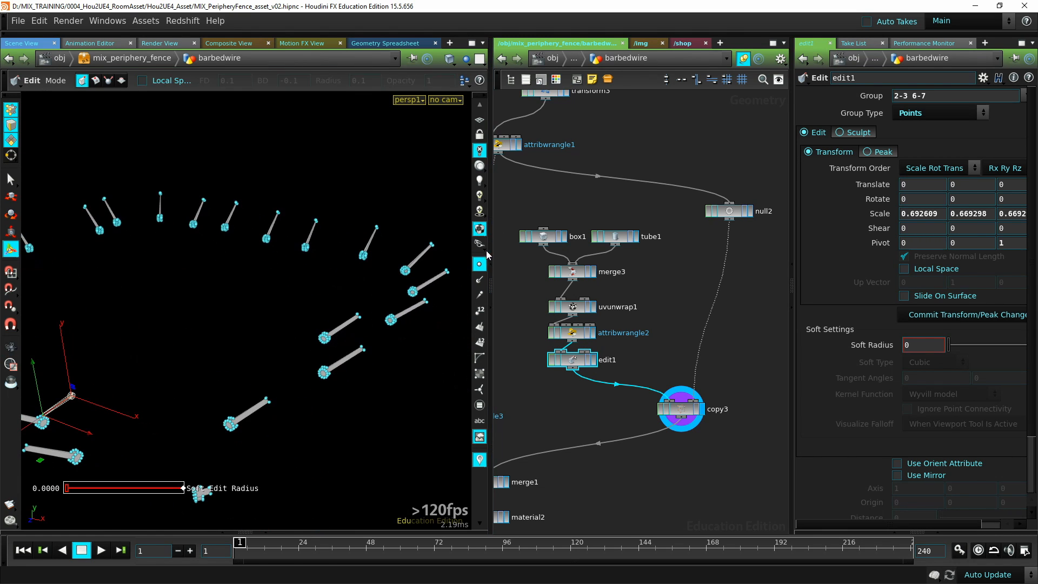
click(481, 266)
alt+drag(433, 343, 193, 314)
alt+drag(399, 178, 297, 309)
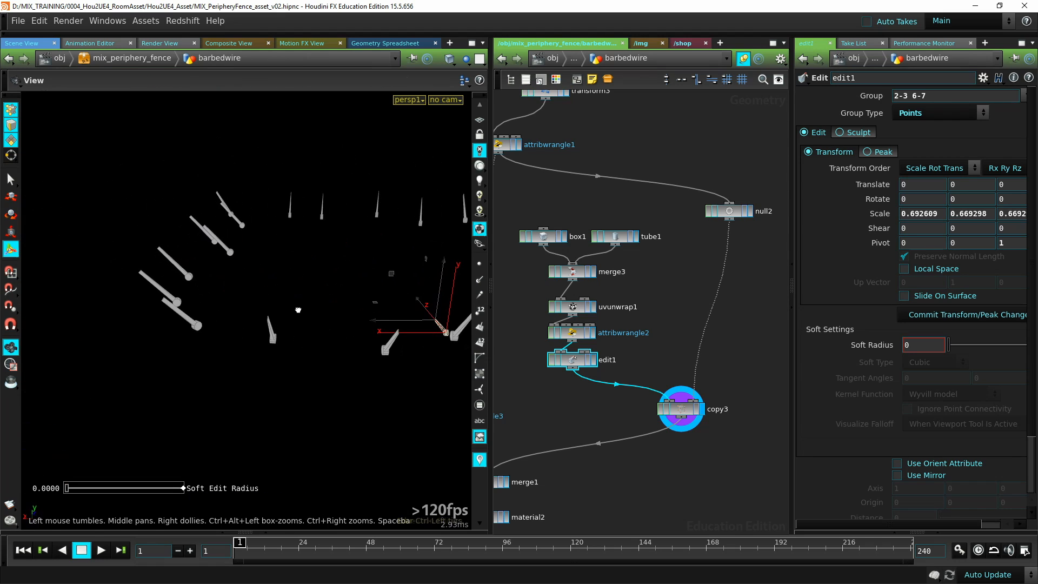
Move to the line2 and wire_points branch, display and select copy2, and examine the lines copied along the curve
middle_drag(580, 486, 703, 320)
middle_drag(569, 306, 558, 329)
middle_drag(682, 236, 727, 392)
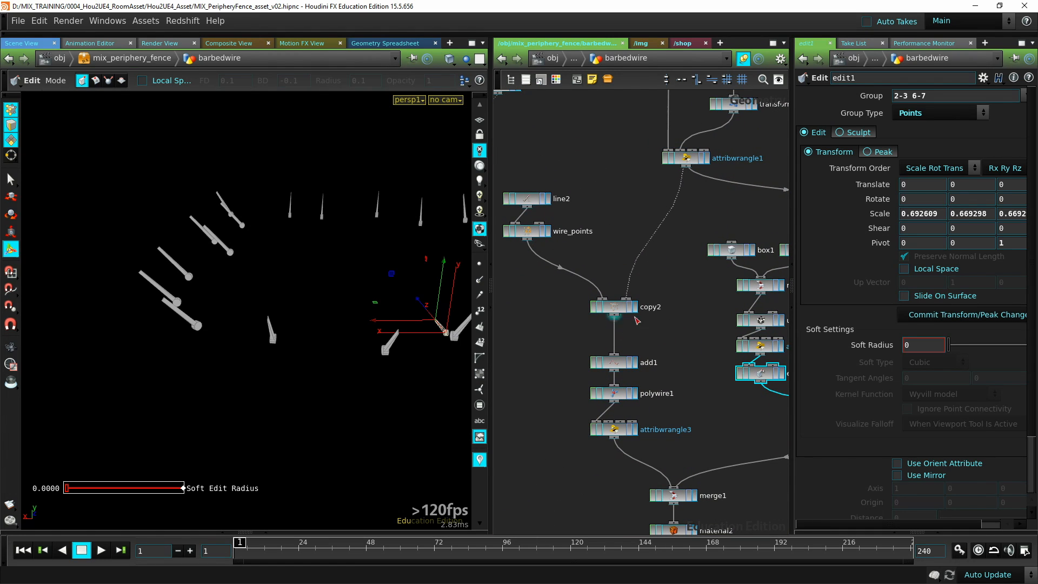
click(633, 307)
alt+middle_drag(250, 312, 217, 306)
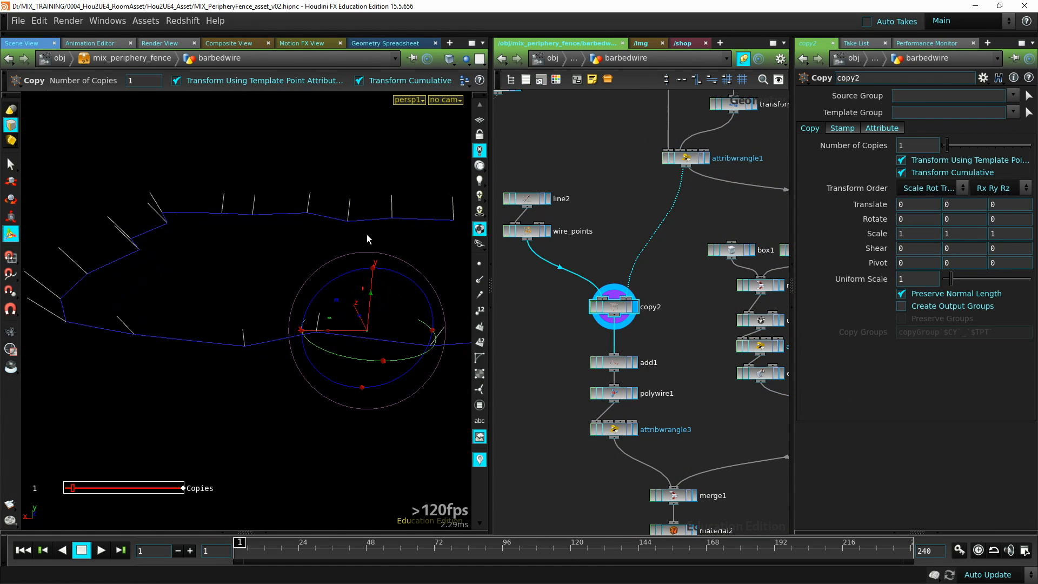
alt+middle_drag(297, 313, 145, 290)
middle_drag(678, 398, 654, 332)
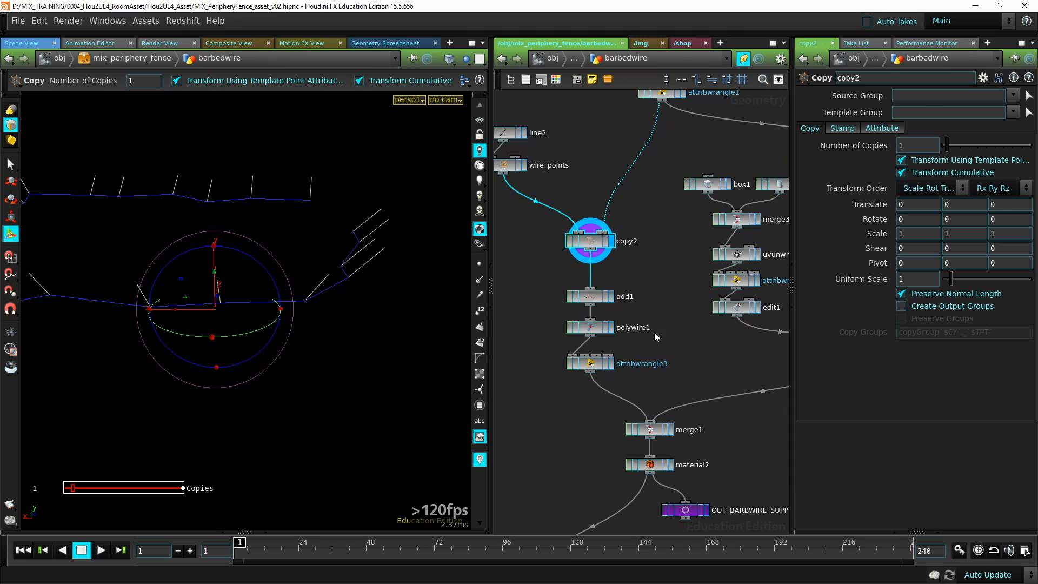
Display add1 with point markers shown, and return the display to copy2 to examine the points on each line
click(610, 297)
drag(610, 297, 610, 282)
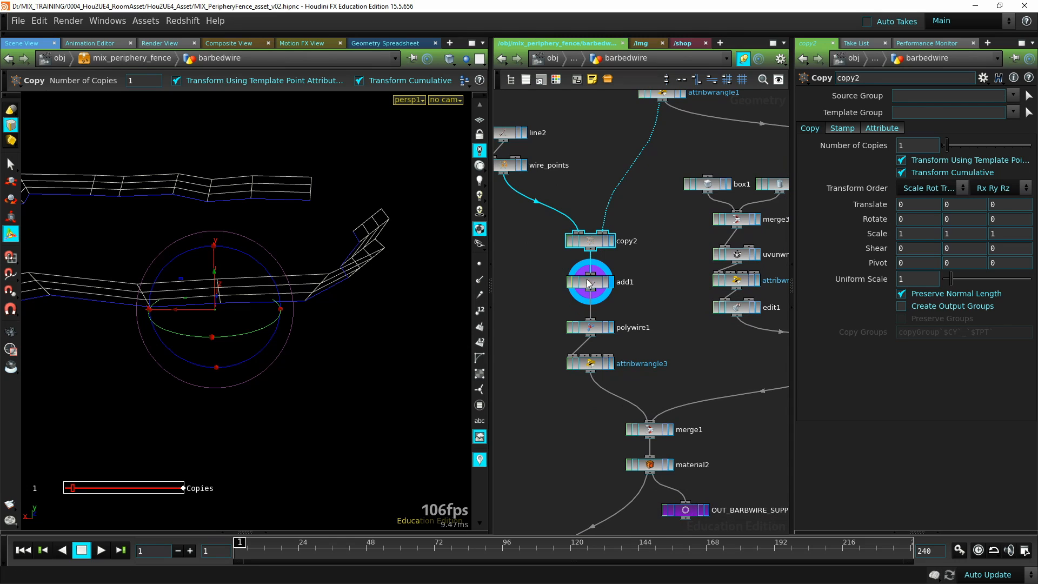
click(479, 264)
click(610, 241)
drag(325, 302, 370, 315)
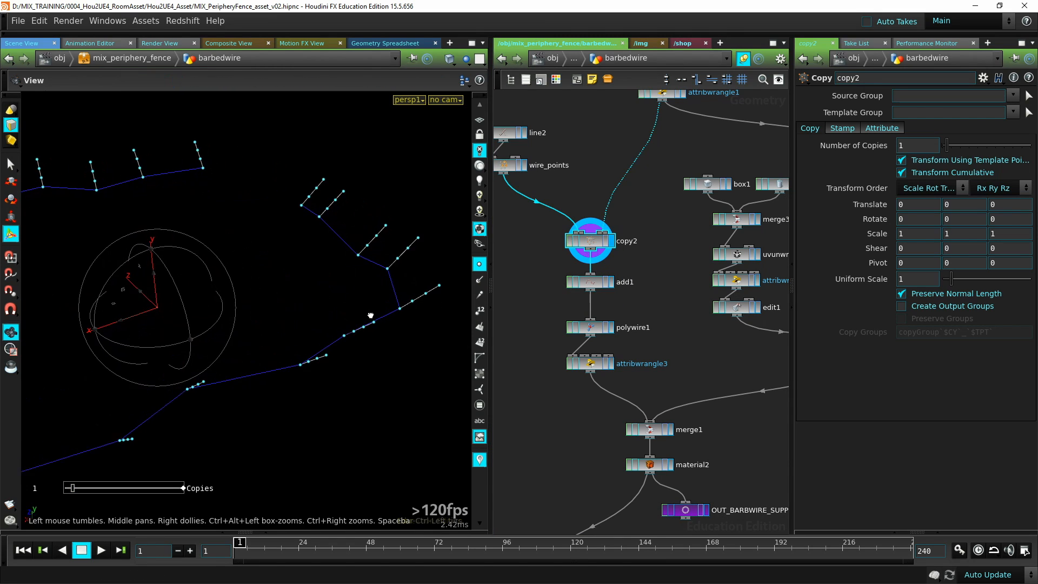
key(Return)
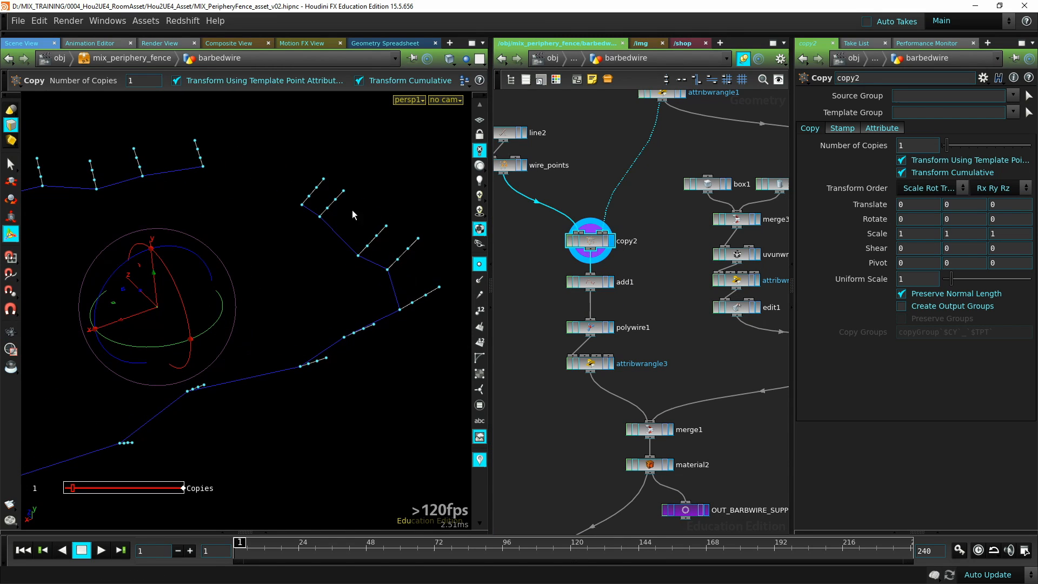
Display and select add1, and examine how its polygons link the wire_points group into horizontal wires
click(611, 285)
alt+drag(309, 376, 290, 290)
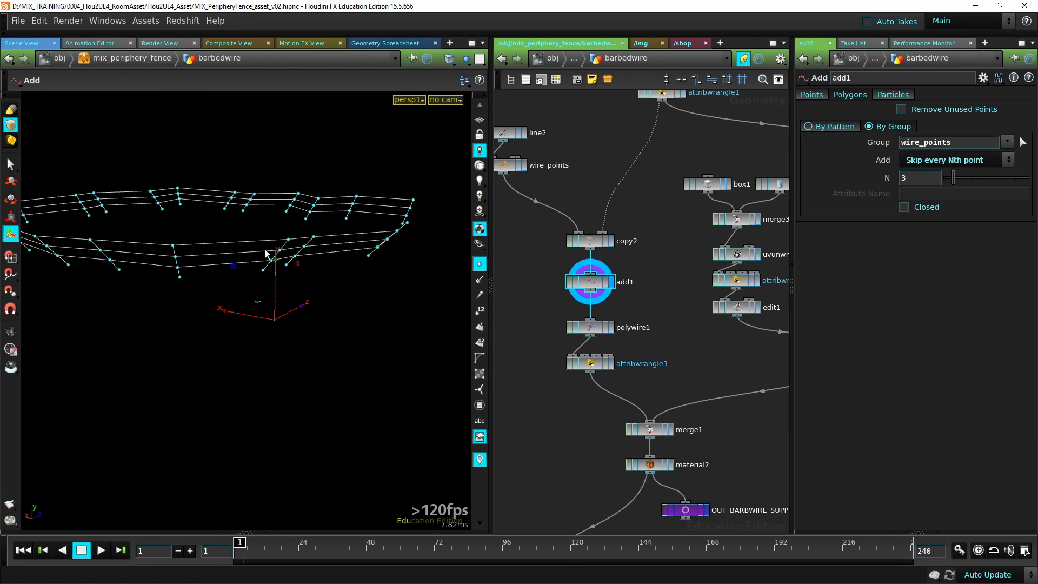
alt+drag(265, 254, 355, 256)
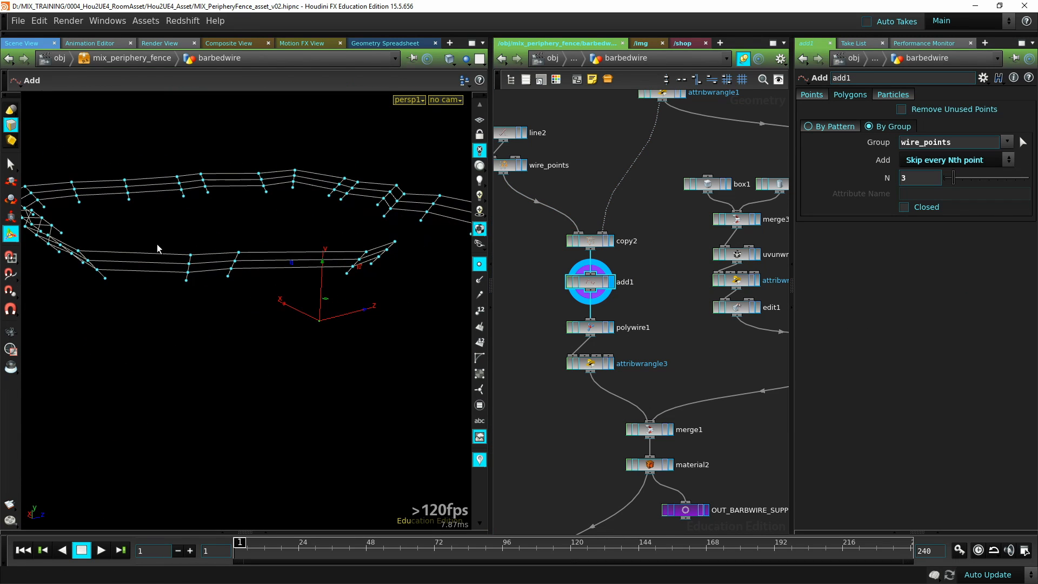
Display and select polywire1, and examine the thickened wires up close along with the wire settings
click(612, 329)
click(592, 328)
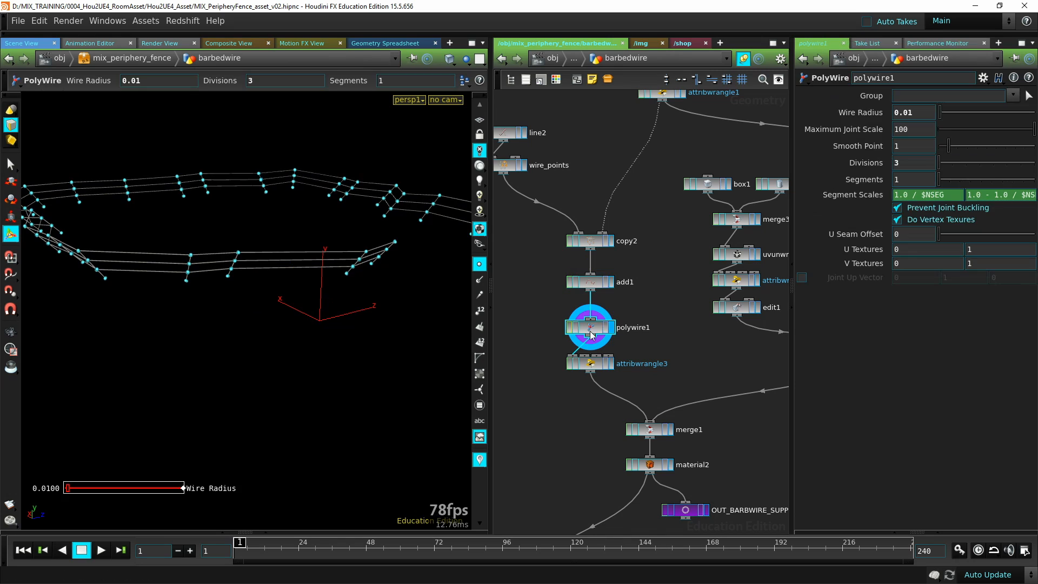
alt+drag(300, 324, 331, 297)
alt+right_drag(331, 297, 443, 304)
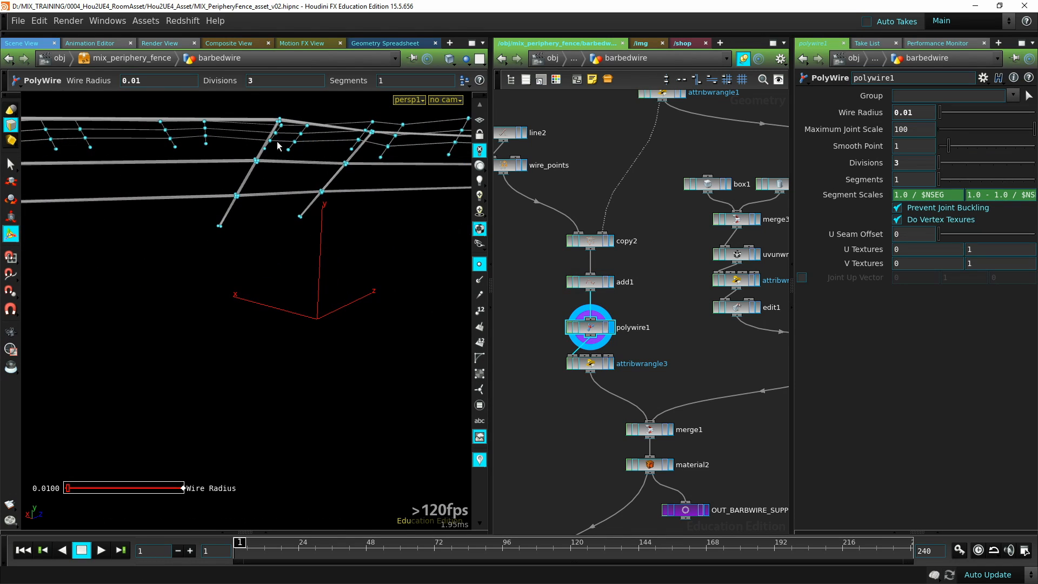
Display and select attribwrangle3 to inspect its vertex UV expression
middle_drag(685, 353, 673, 281)
click(598, 292)
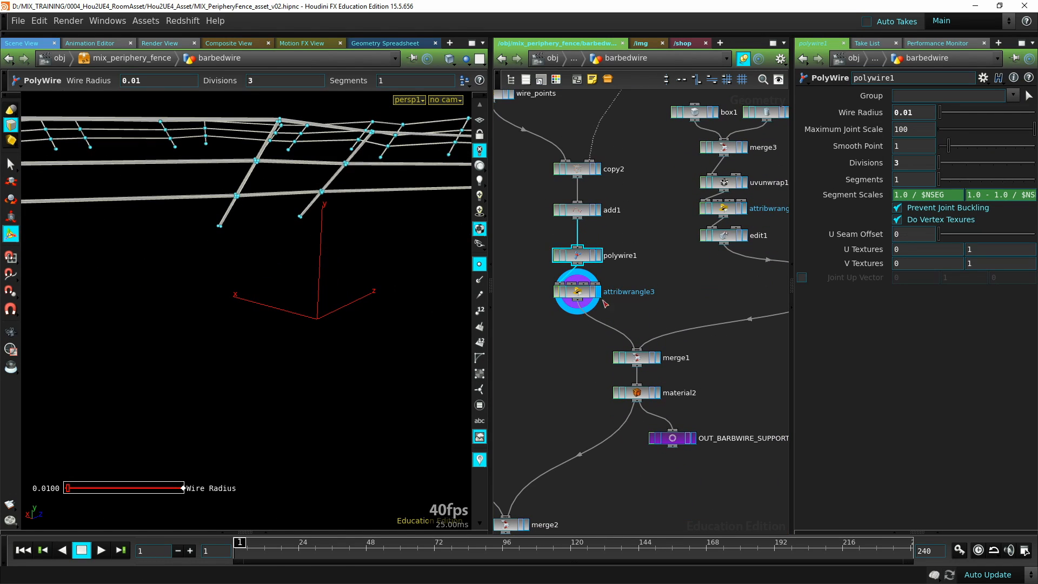
click(577, 293)
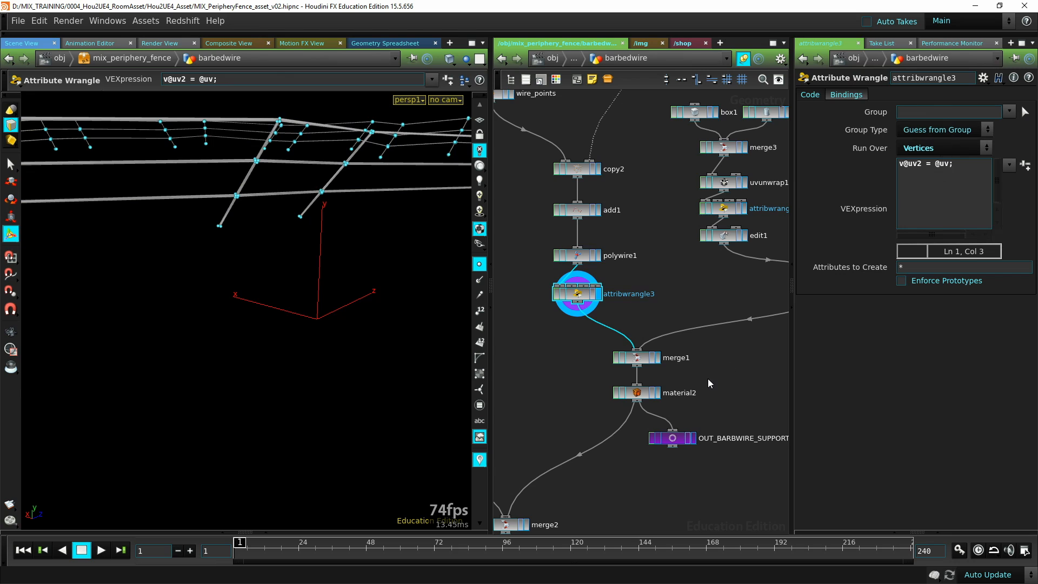
Display and select material2, hide the point markers, examine the merged supports and wires, and follow the output to merge2
middle_drag(708, 383, 649, 279)
click(630, 282)
click(609, 282)
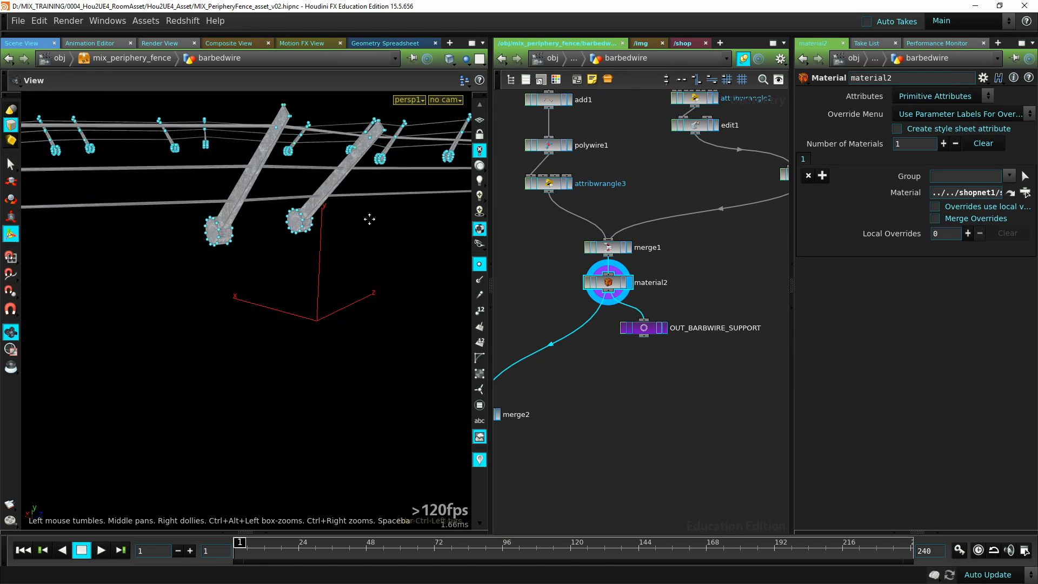
drag(366, 215, 327, 336)
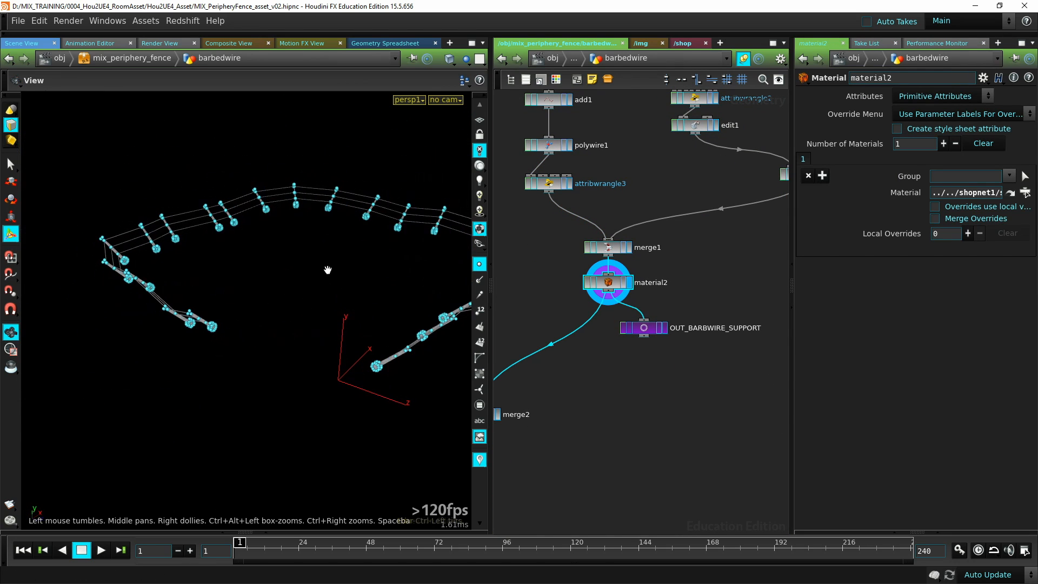
click(479, 264)
drag(437, 270, 298, 266)
middle_drag(587, 447, 783, 348)
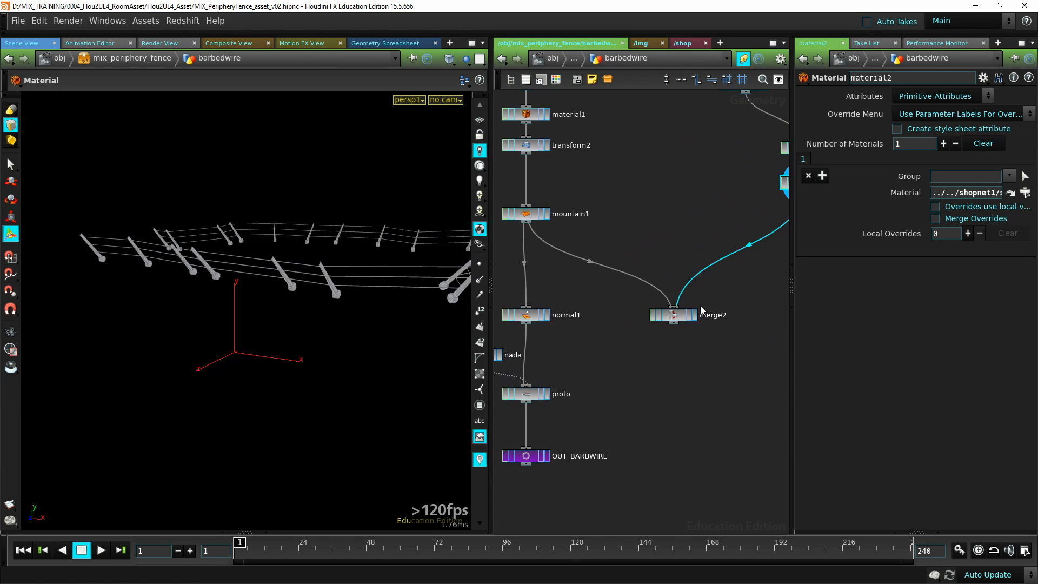
Go back up to the mix_periphery_fence level and turn on the display of the barbedwire_Supports object
middle_drag(677, 371, 547, 349)
middle_drag(632, 326, 828, 365)
middle_drag(643, 434, 653, 249)
click(681, 413)
key(u)
click(552, 267)
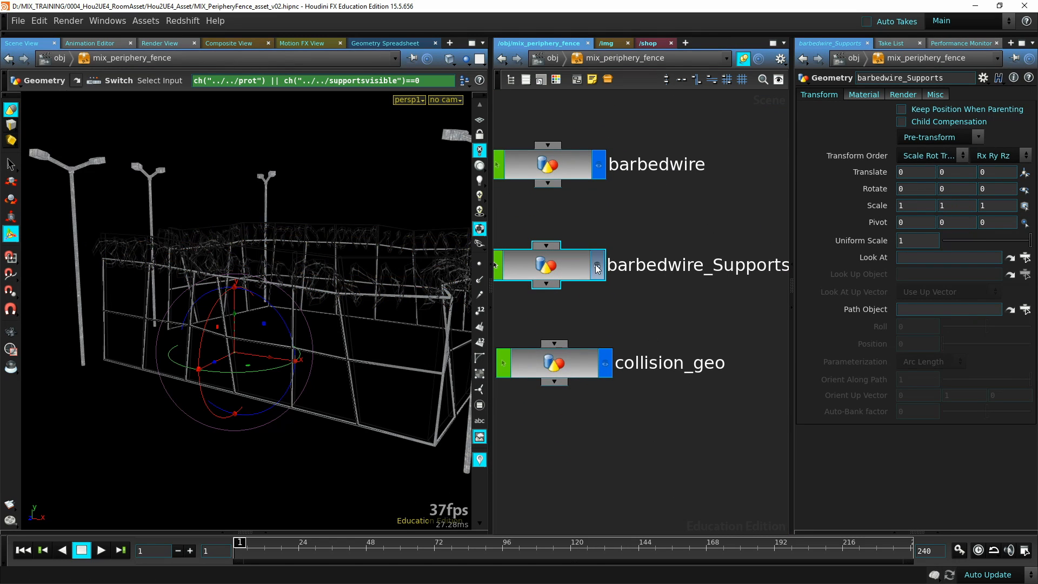
middle_drag(617, 292, 655, 191)
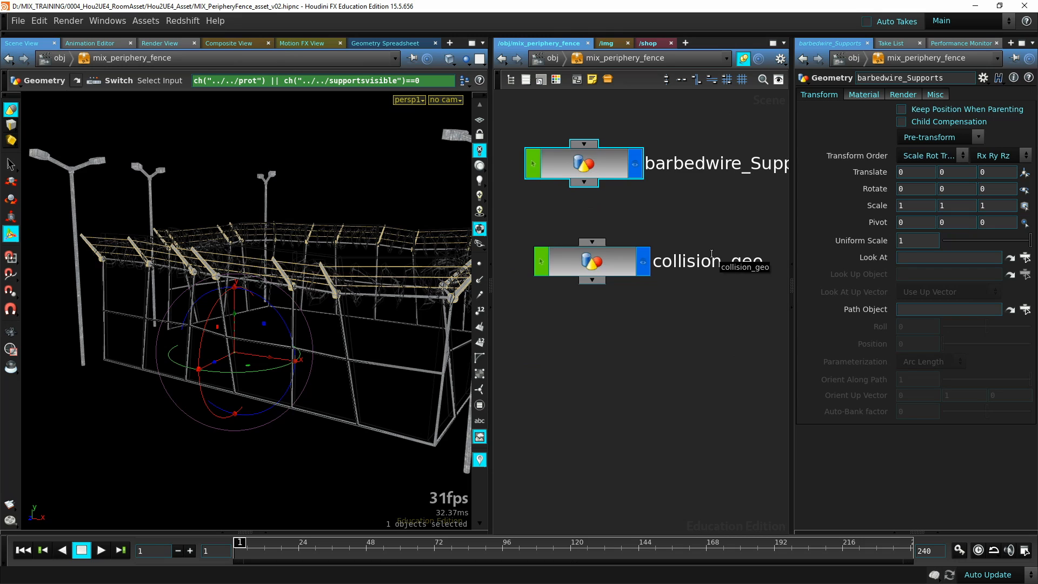
Open the collision_geo network, frame its nodes, and display object_merge1 and attribdelete_materials in turn
key(h)
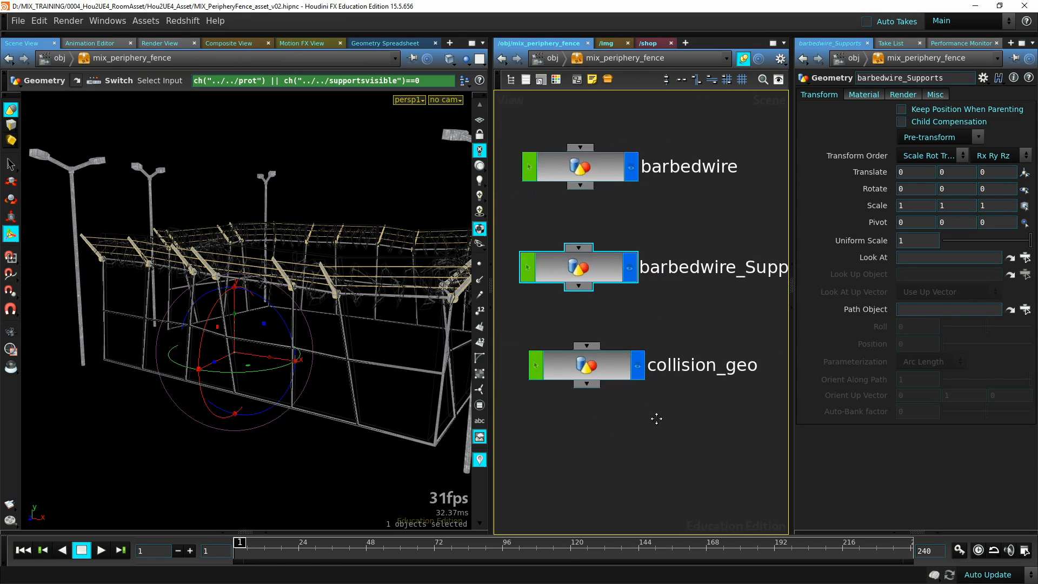
click(638, 372)
double_click(630, 364)
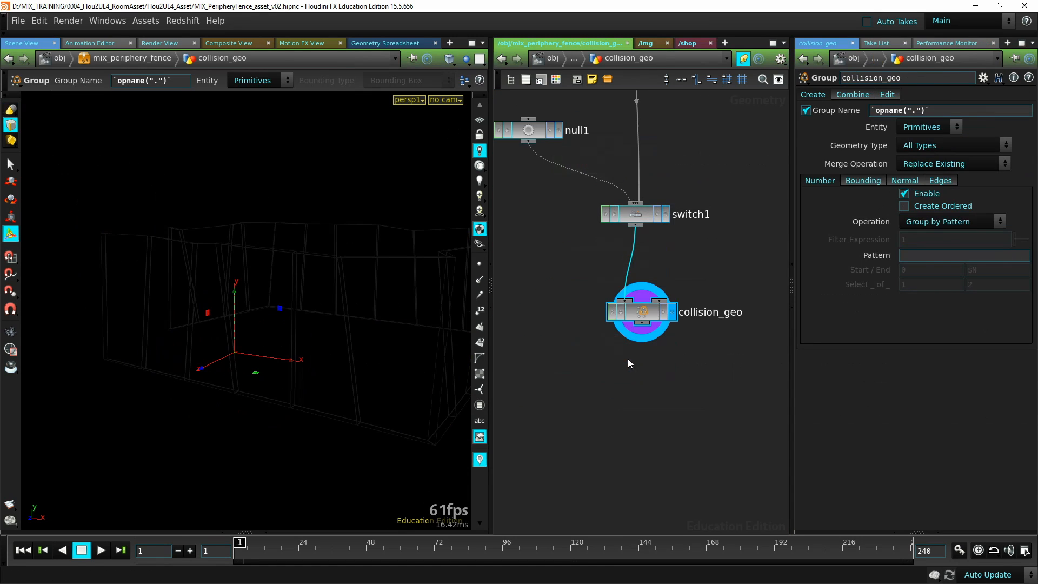
key(h)
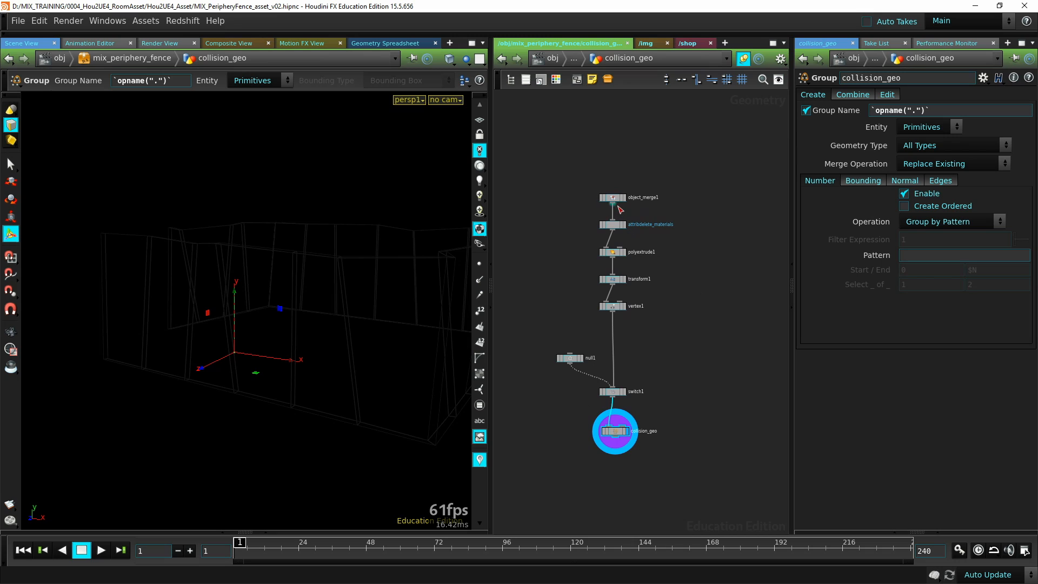
scroll(673, 269, up, 5)
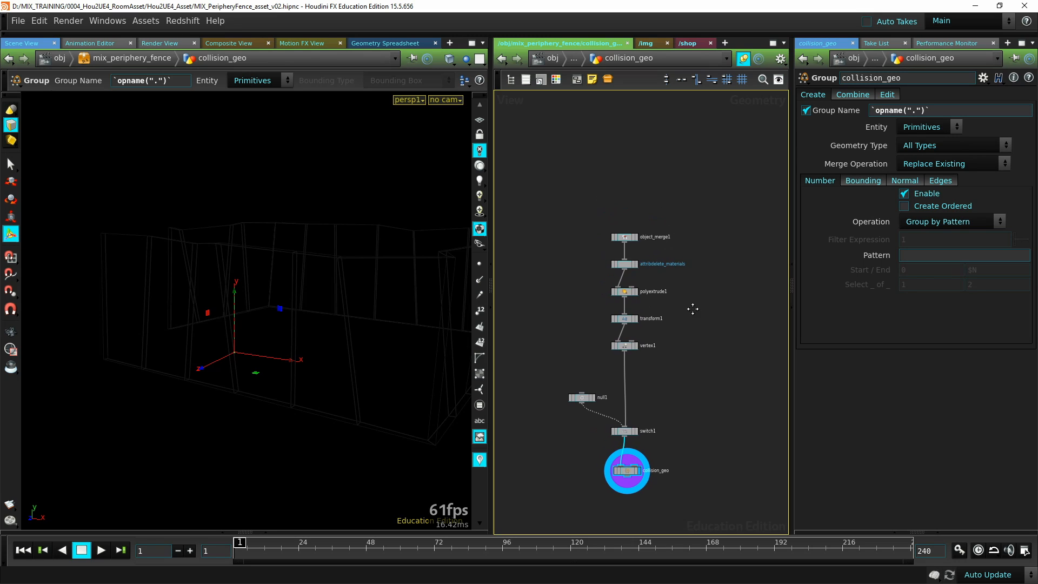
click(574, 171)
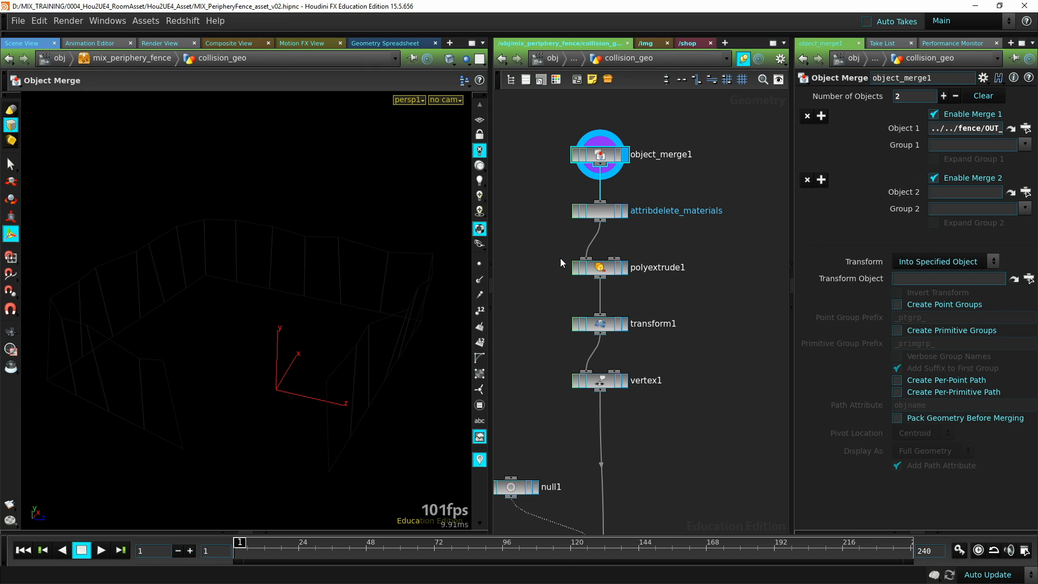
click(622, 211)
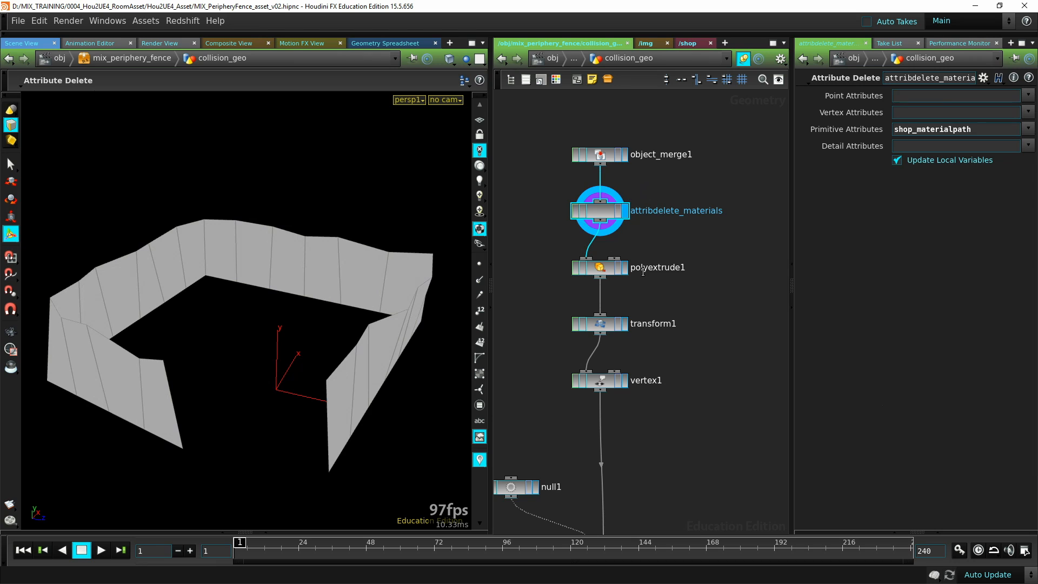
Display polyextrude1, examine the extruded collision wall's thickness up close, and display transform1
click(625, 269)
alt+middle_drag(356, 377, 317, 328)
alt+right_drag(317, 328, 426, 345)
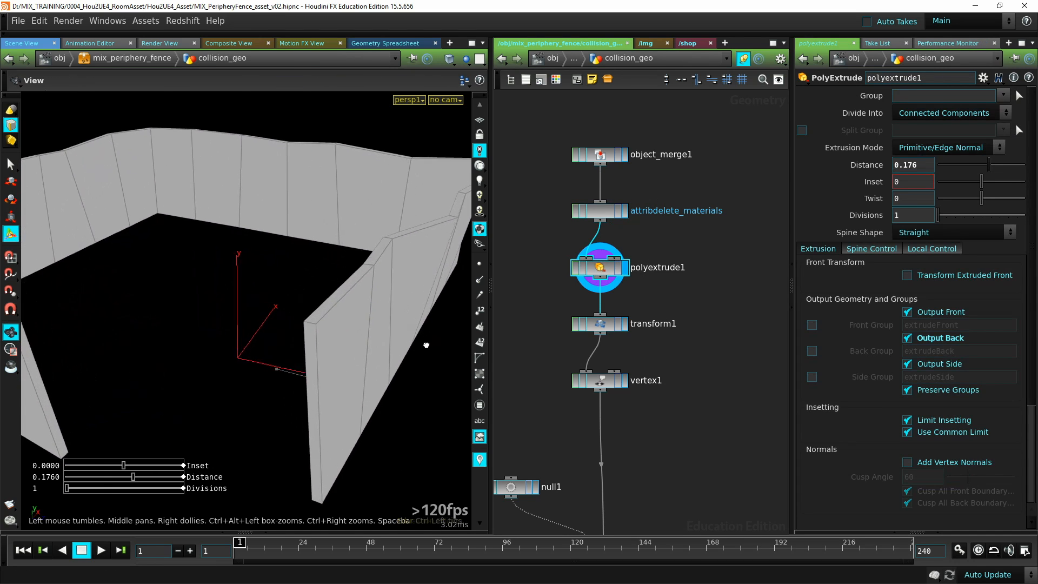
alt+drag(426, 345, 330, 328)
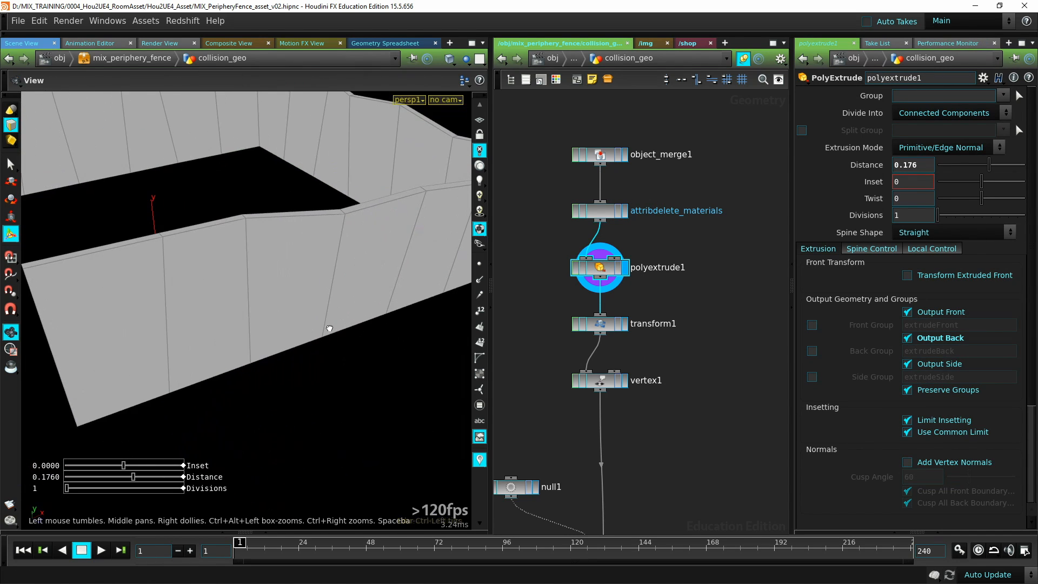
key(Return)
click(623, 325)
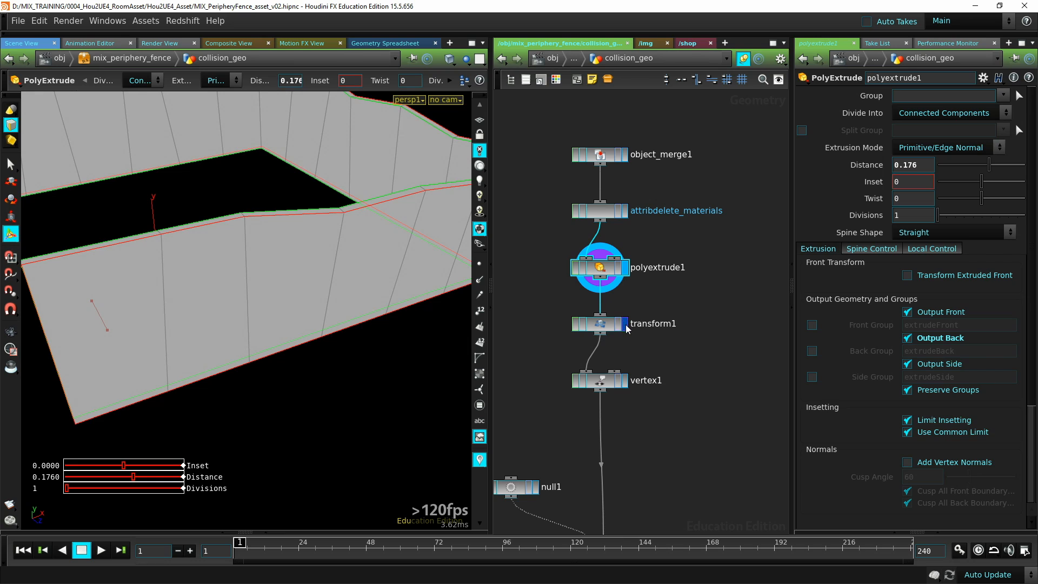
Examine the collision wall output of transform1 with the other fence objects ghosted around it
key(Escape)
drag(394, 352, 321, 337)
key(Return)
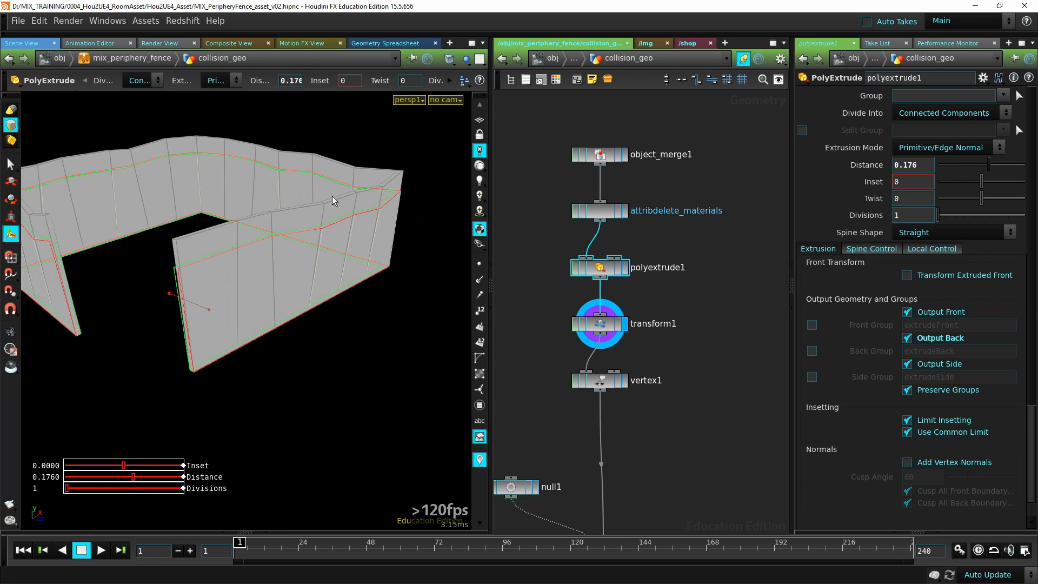
key(Escape)
key(Return)
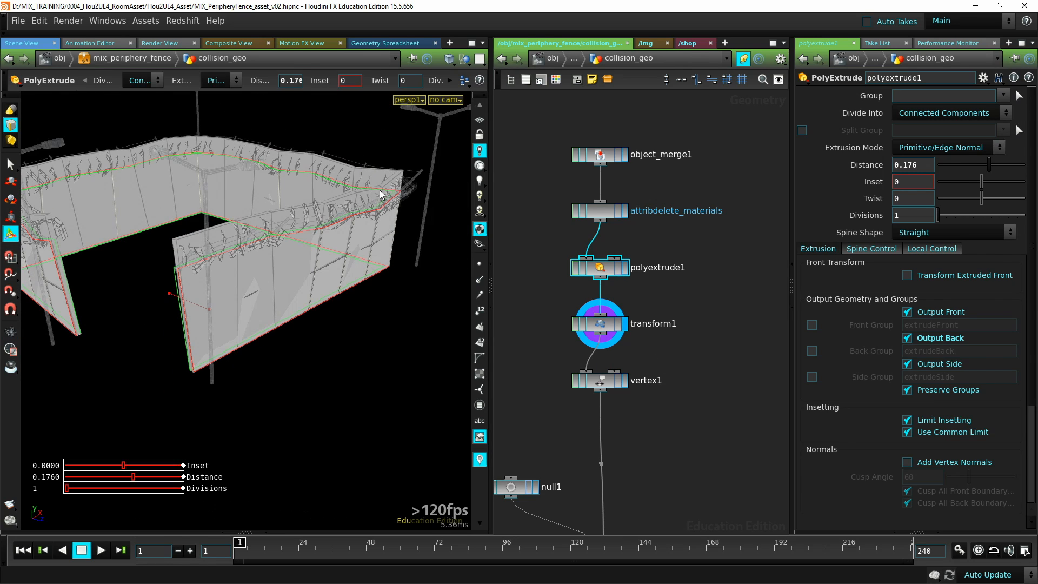
drag(372, 204, 289, 225)
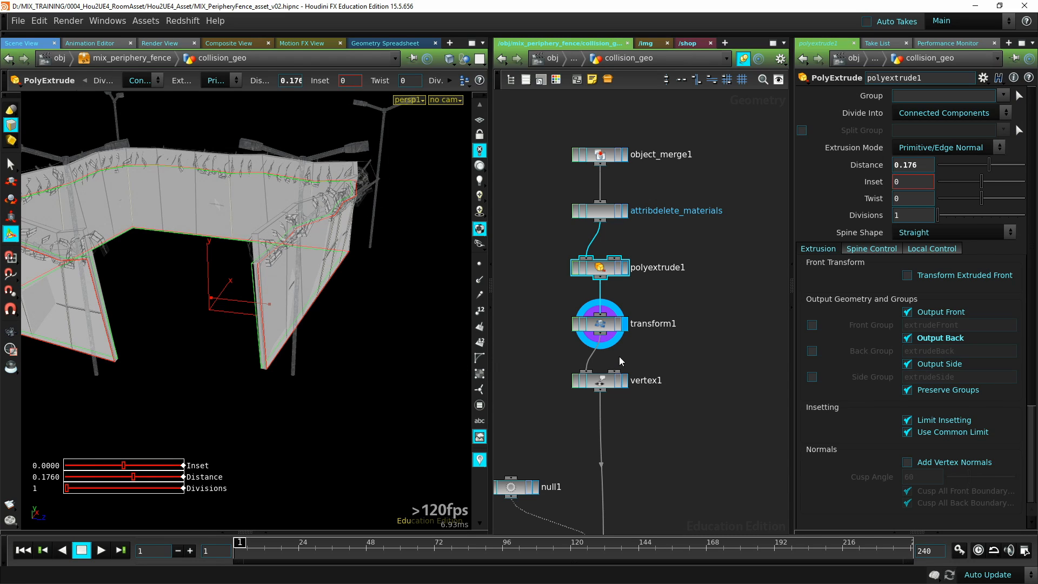
Display and select the vertex1 node below transform1
middle_drag(661, 358, 667, 225)
click(630, 248)
click(612, 252)
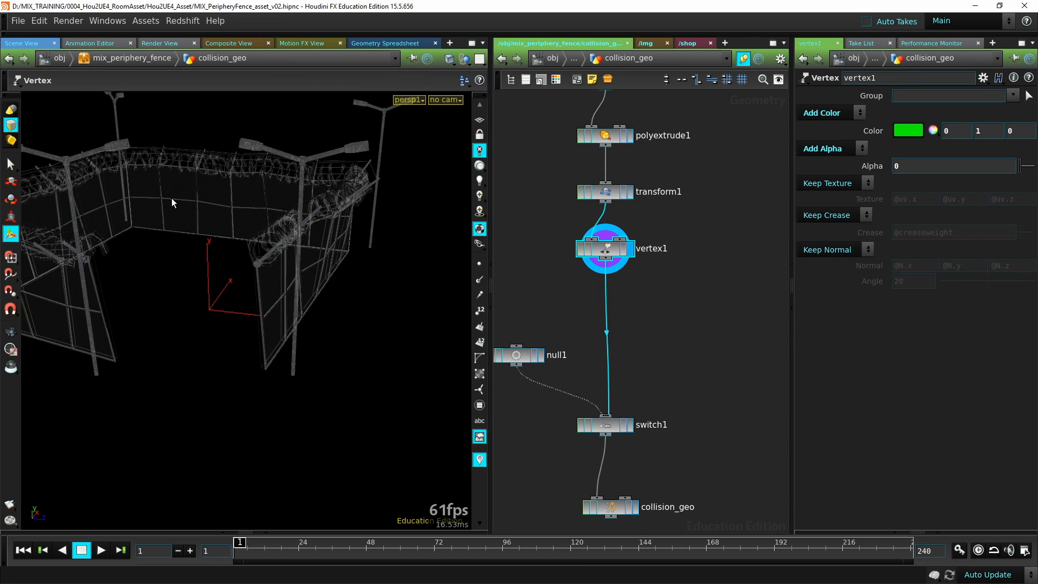
Display and select the collision_geo group node at the end of the network
middle_drag(582, 349, 568, 211)
middle_drag(643, 323, 675, 283)
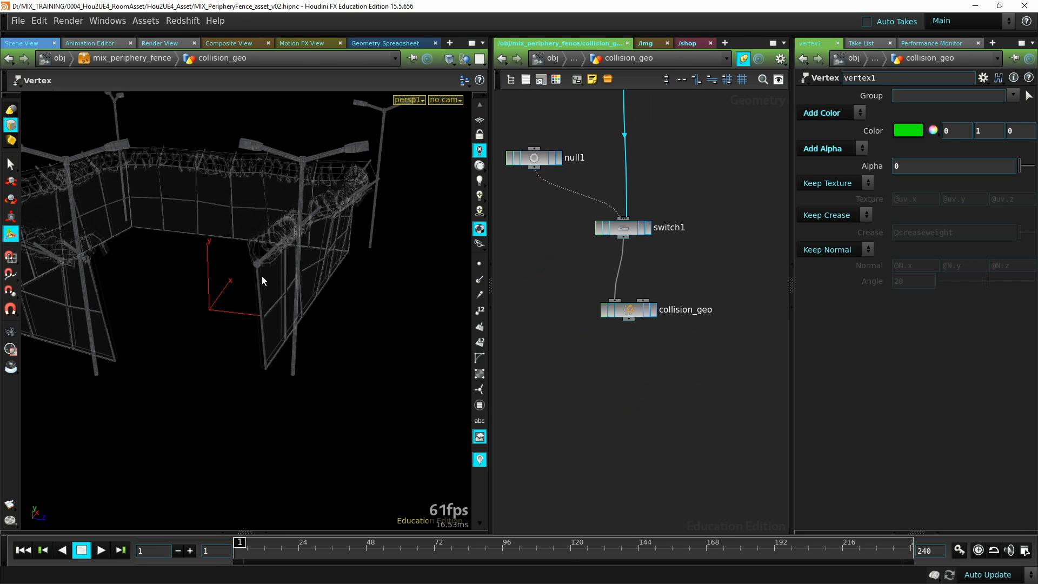
click(654, 310)
click(629, 309)
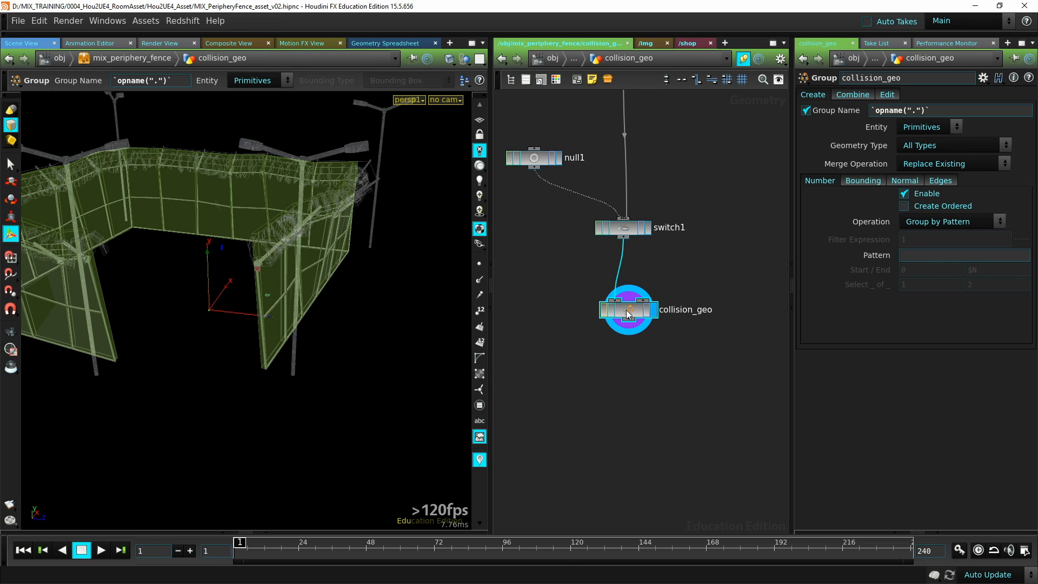
Highlight the collision_geo group node's name without renaming it, and save the scene
double_click(671, 310)
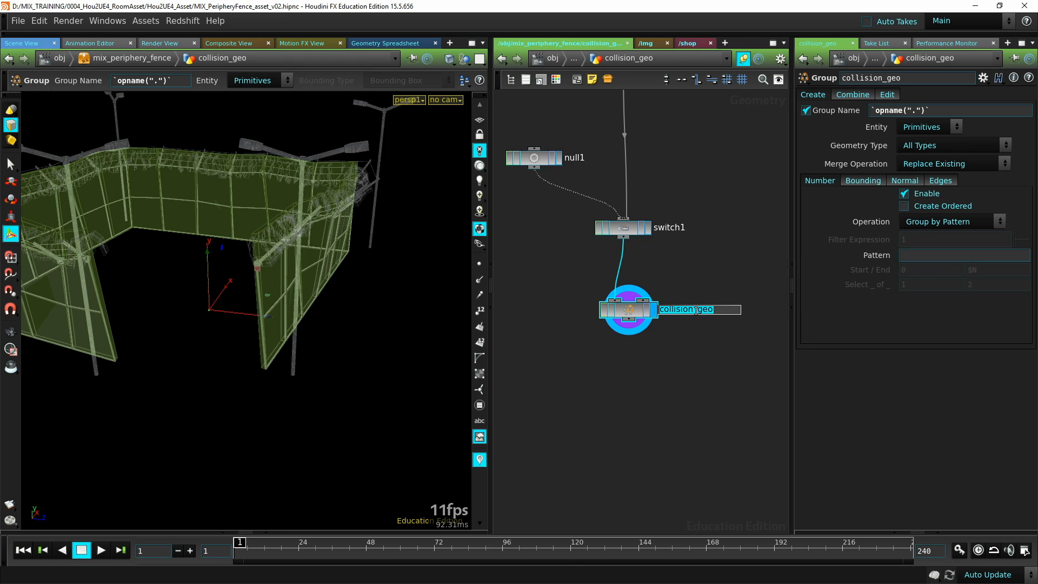
drag(715, 311, 675, 333)
key(Return)
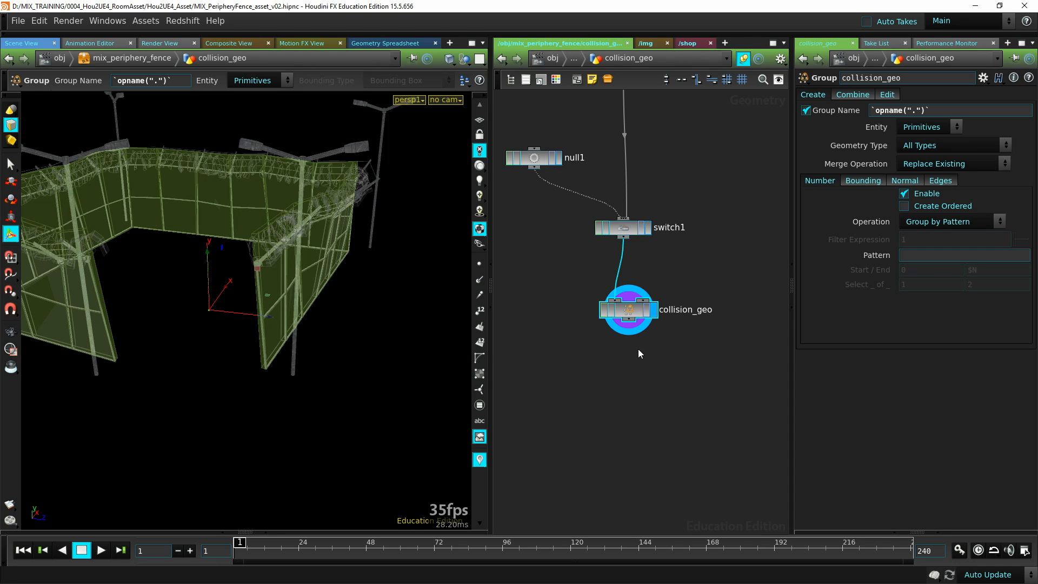
key(ctrl+s)
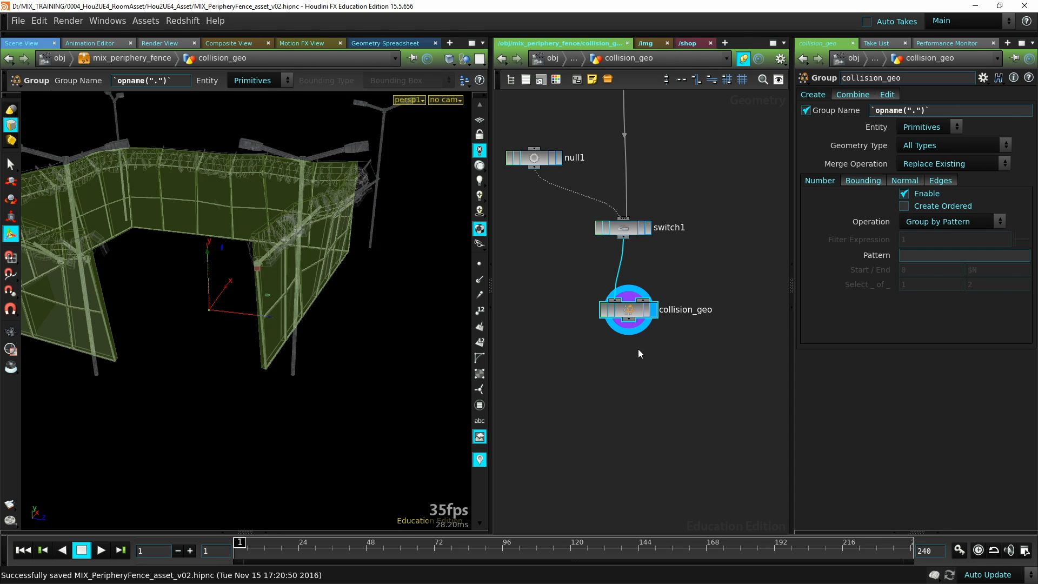
Go back up to the mix_periphery_fence level and select the instance_lamps object
key(u)
middle_drag(726, 298, 535, 340)
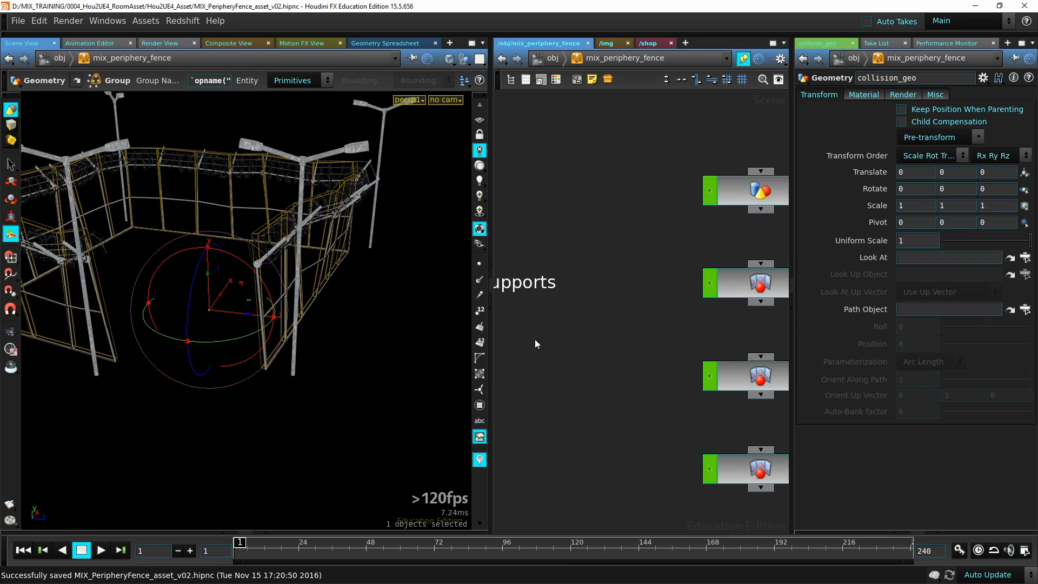
scroll(586, 338, down, 3)
middle_drag(603, 339, 697, 340)
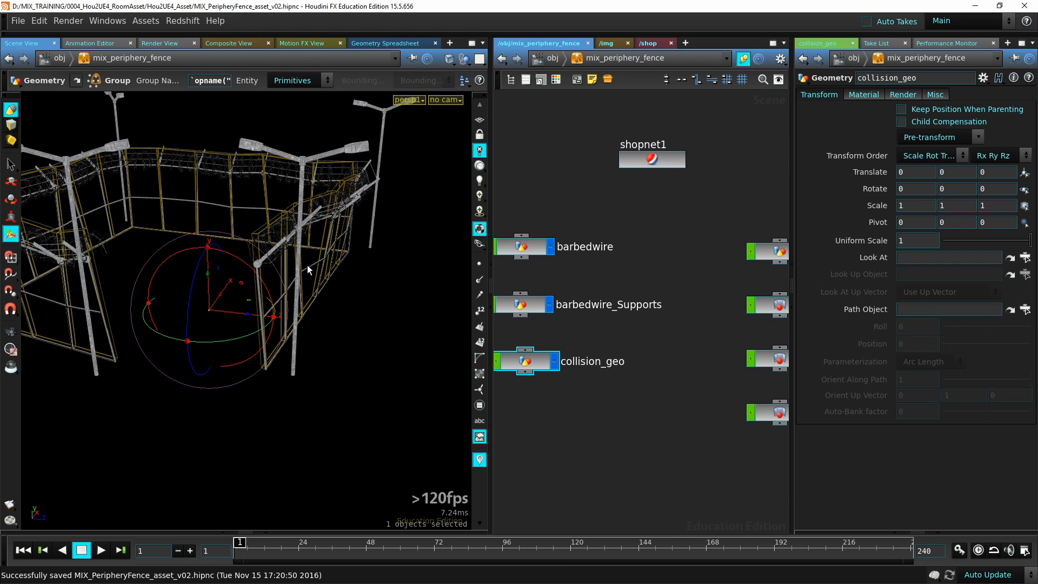
middle_drag(654, 280, 518, 256)
drag(537, 204, 685, 247)
right_drag(399, 262, 347, 268)
middle_drag(346, 267, 386, 280)
drag(573, 262, 670, 289)
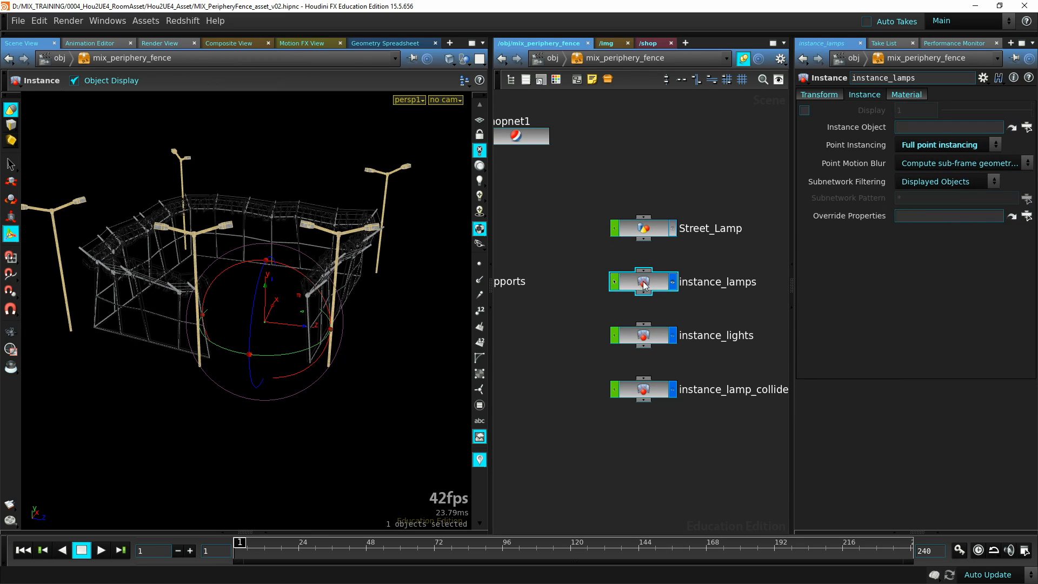
Open the Street_Lamp network and examine the street lamp model on its own from several angles
middle_drag(575, 302, 623, 271)
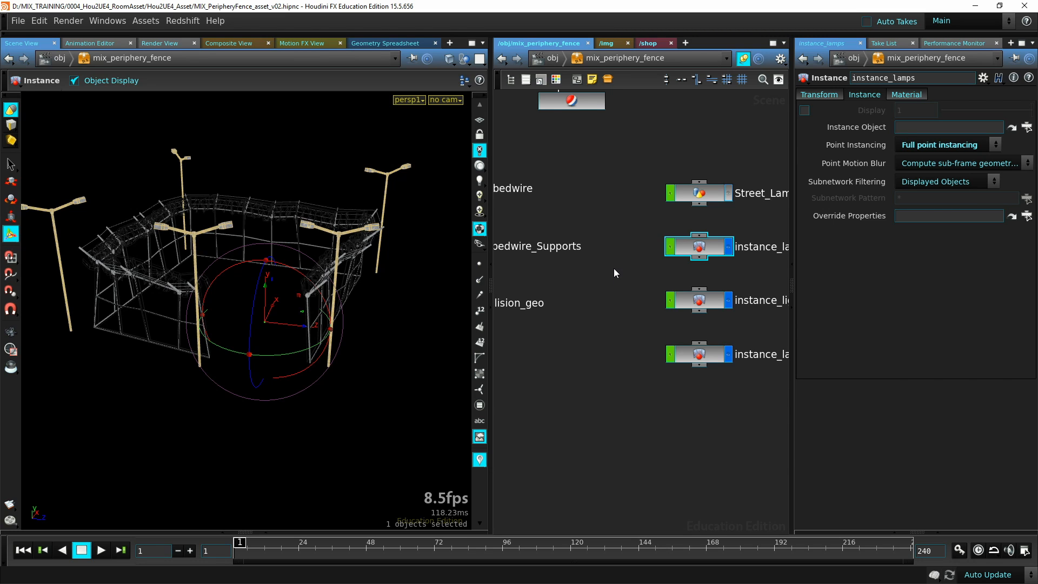
middle_drag(615, 268, 573, 298)
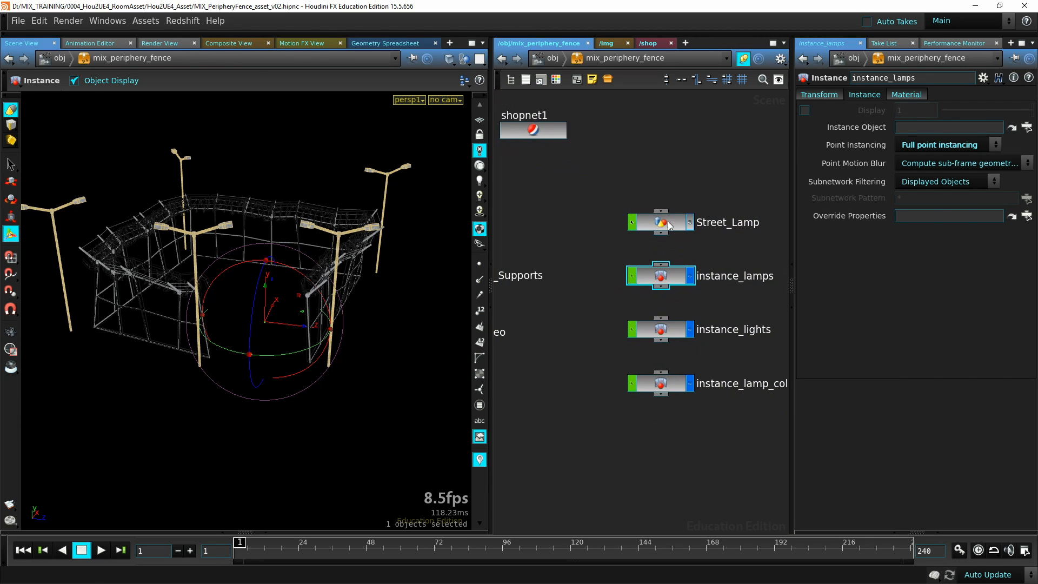
double_click(656, 222)
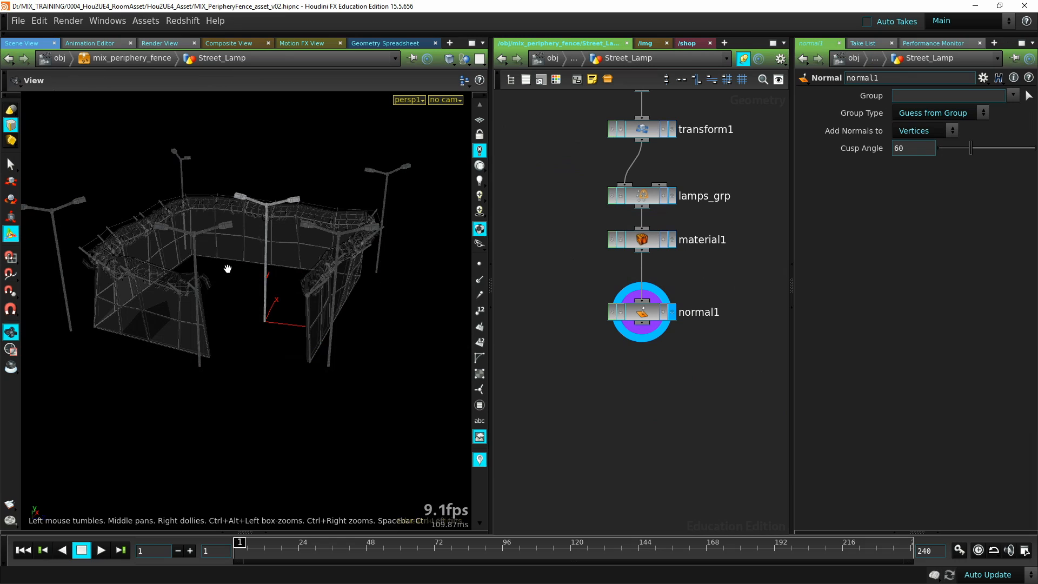
key(space+y)
alt+drag(197, 322, 271, 294)
key(space+h)
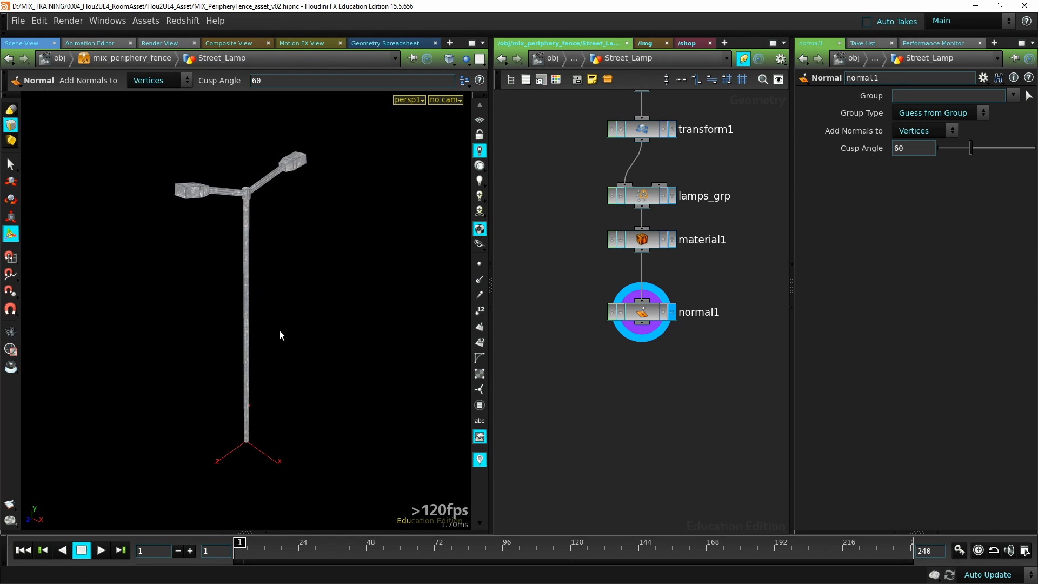
alt+drag(280, 330, 316, 323)
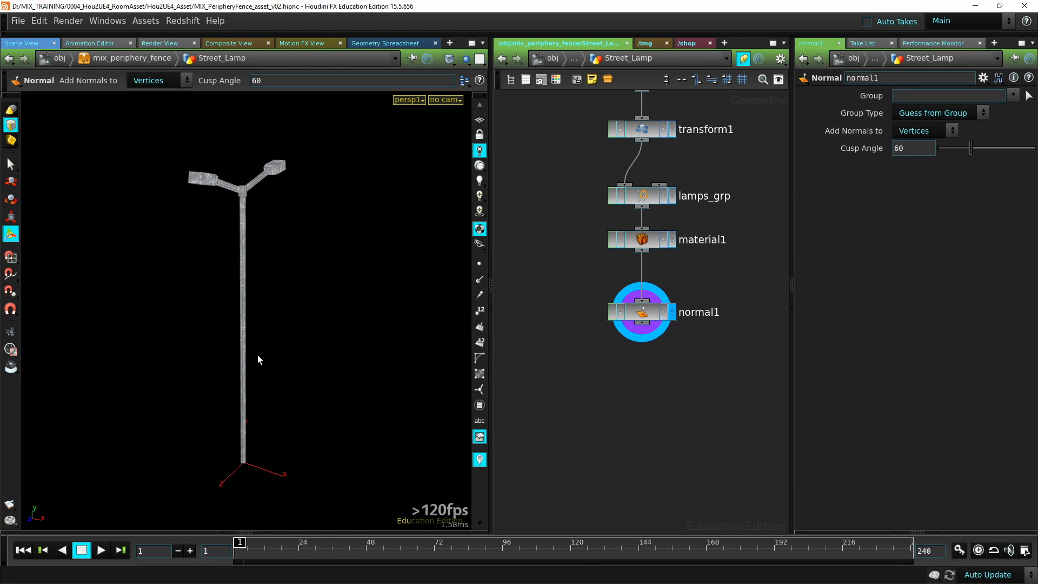
Leave Street_Lamp, open the instance_lamps network, and display and select its object merge node
key(u)
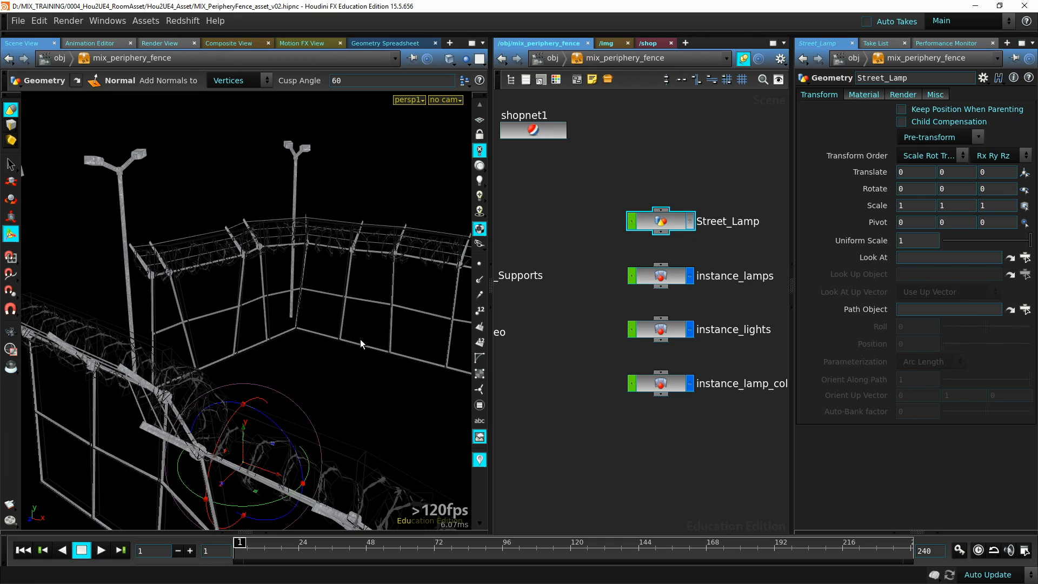
middle_drag(584, 316, 534, 283)
double_click(612, 242)
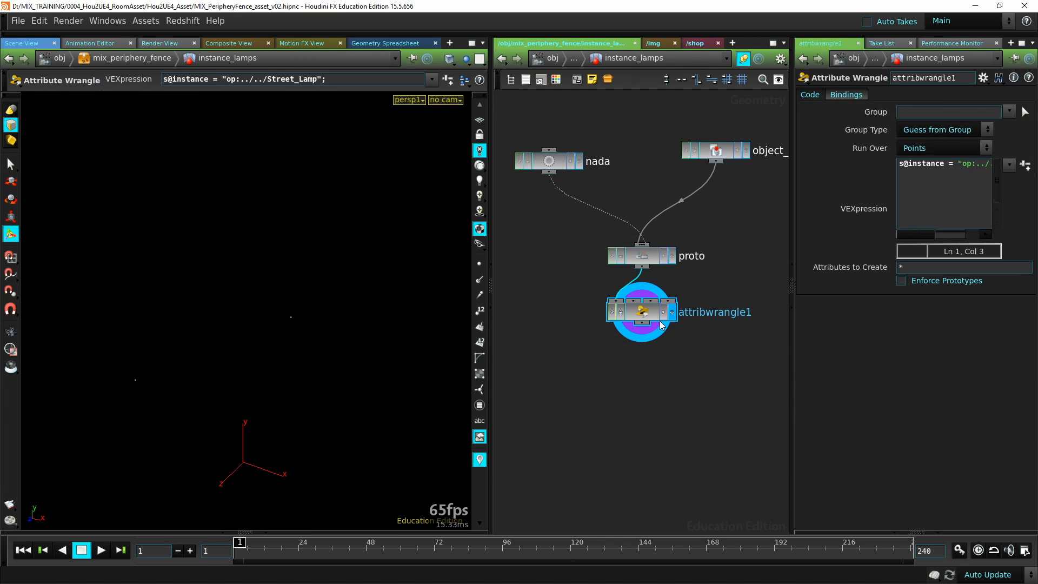
click(746, 156)
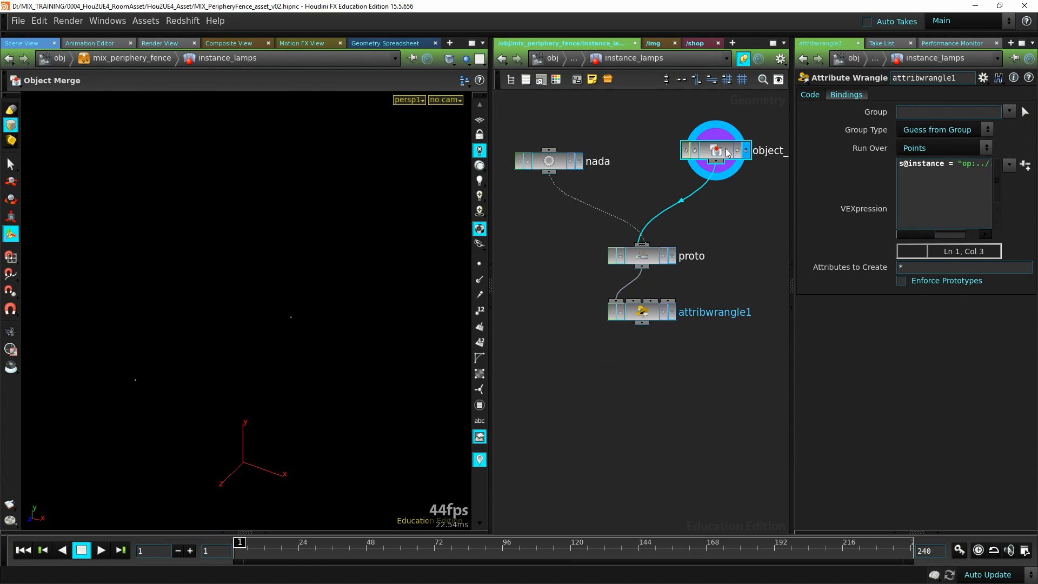
Examine the merged lamp points from above and turn on their point markers and point numbers
drag(235, 394, 201, 425)
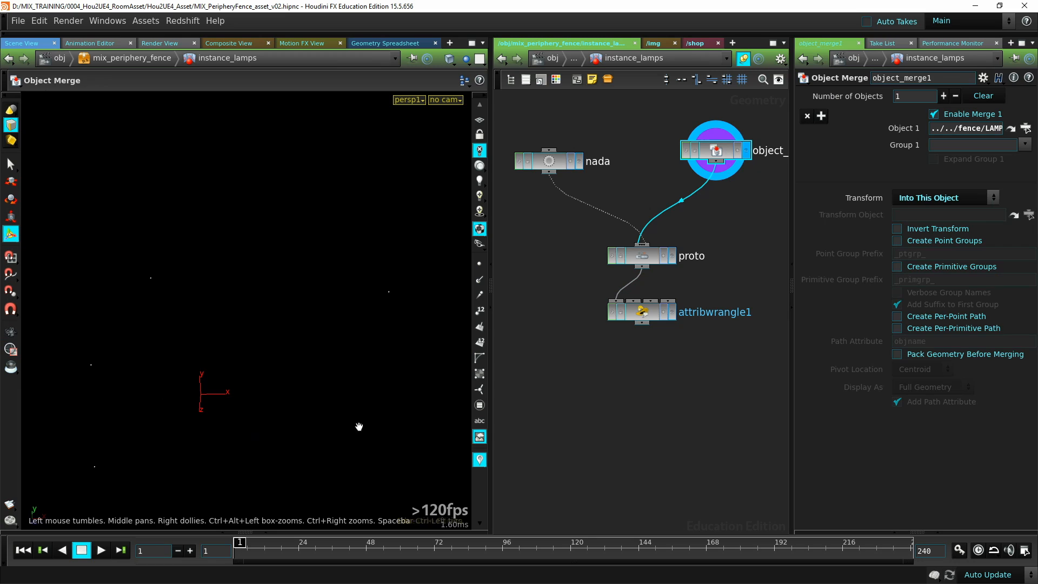
right_drag(359, 426, 258, 396)
middle_drag(329, 406, 285, 368)
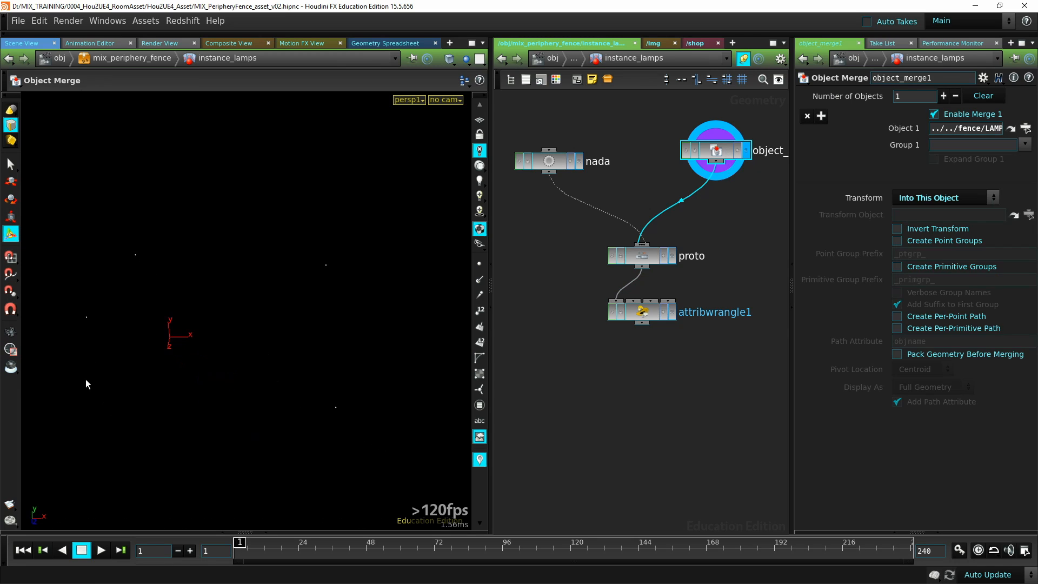
click(480, 264)
click(479, 311)
scroll(258, 365, up, 2)
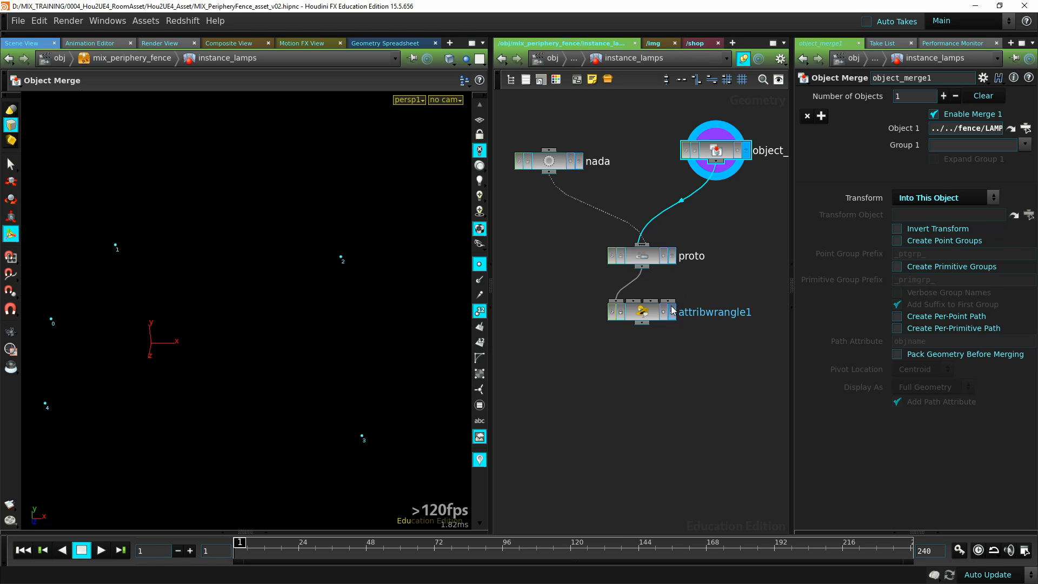
Display and select attribwrangle1, widen the parameter area, and highlight the instance attribute and its Street_Lamp path in the VEXpression
click(672, 312)
click(634, 312)
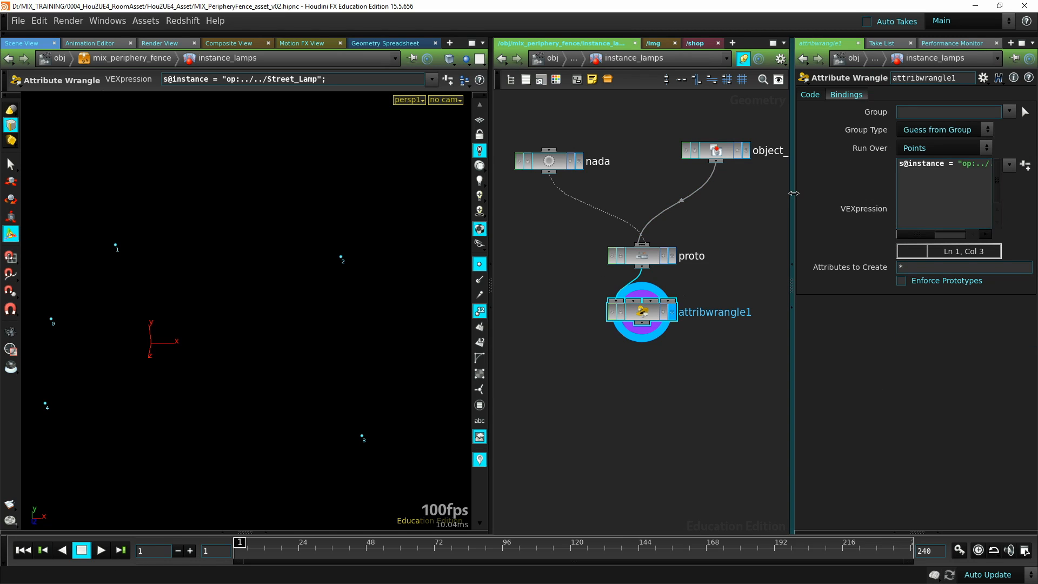
drag(791, 198, 671, 191)
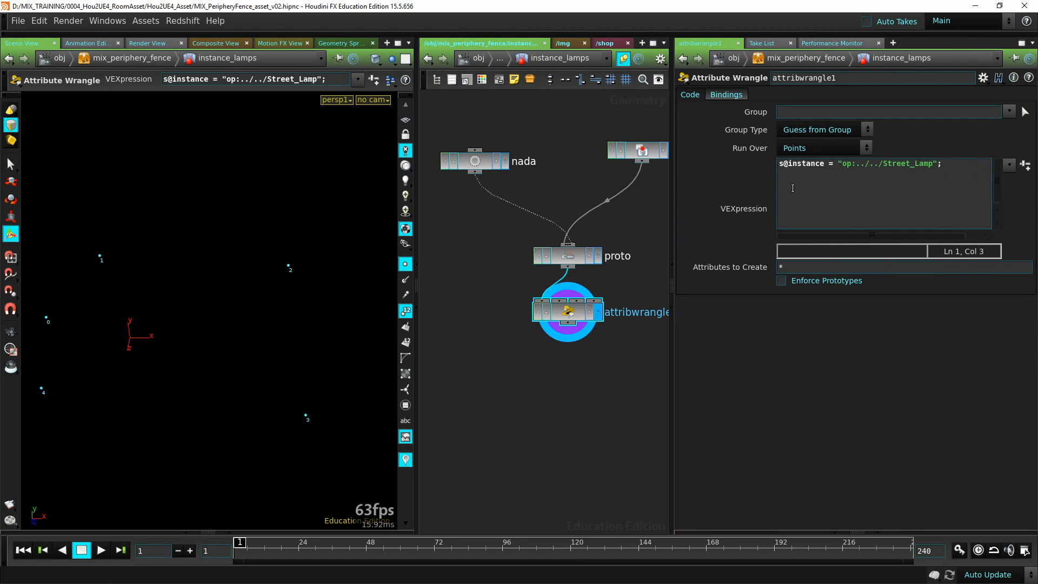
double_click(802, 164)
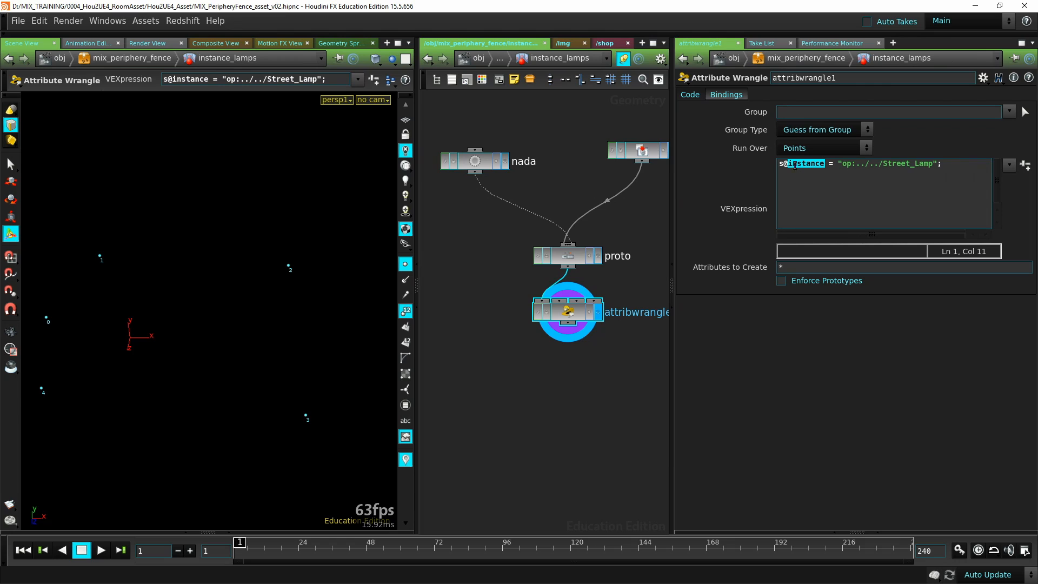
drag(783, 163, 941, 163)
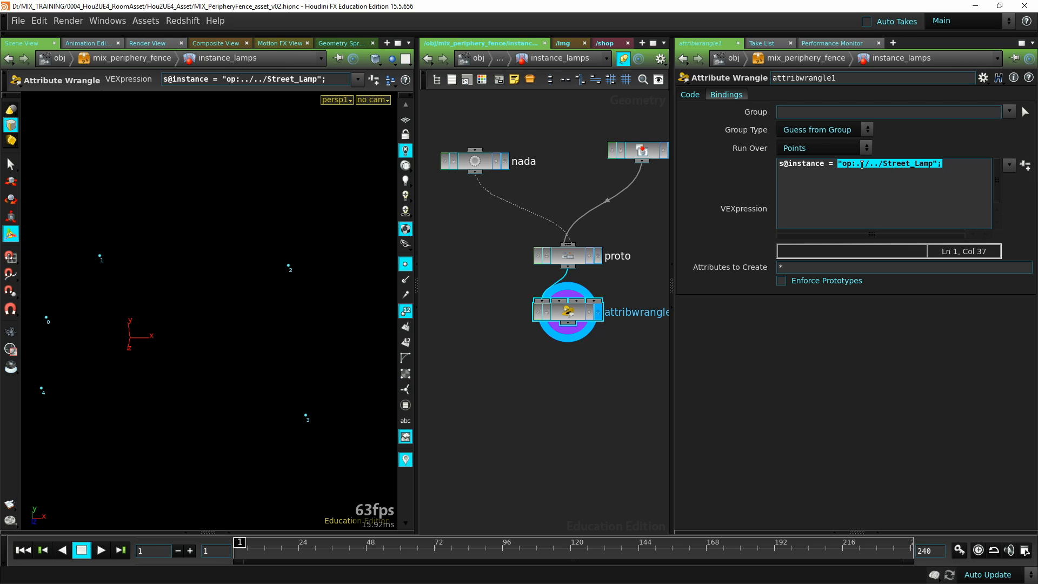
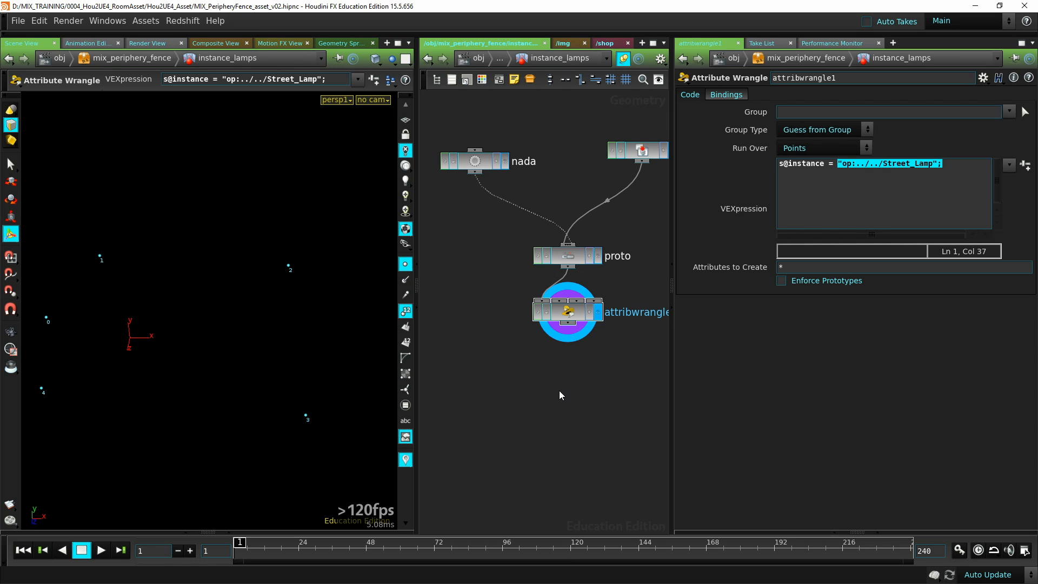
Go back up to the mix_periphery_fence level and select the Street_Lamp object
key(u)
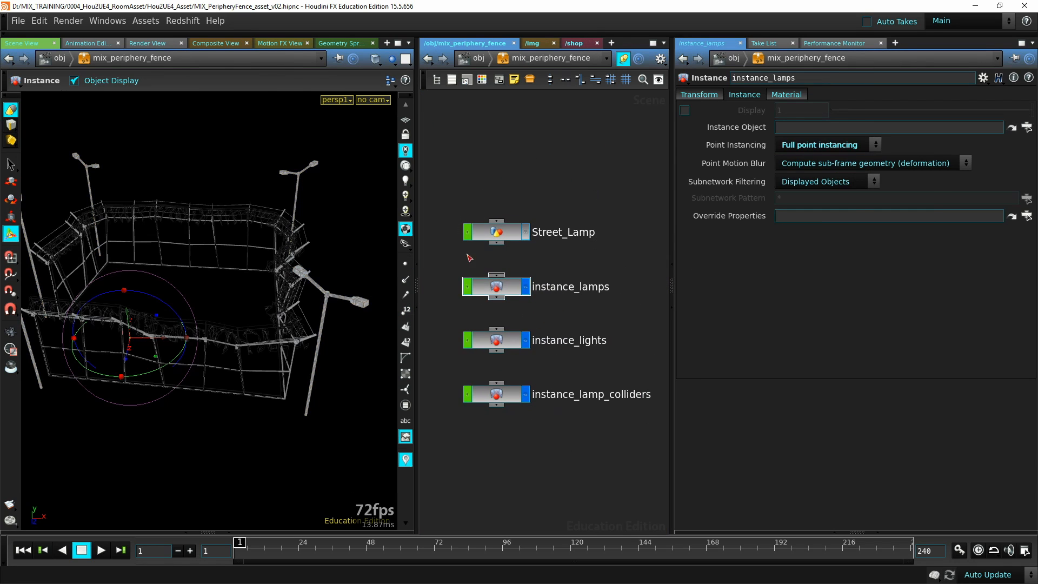
click(505, 235)
click(556, 251)
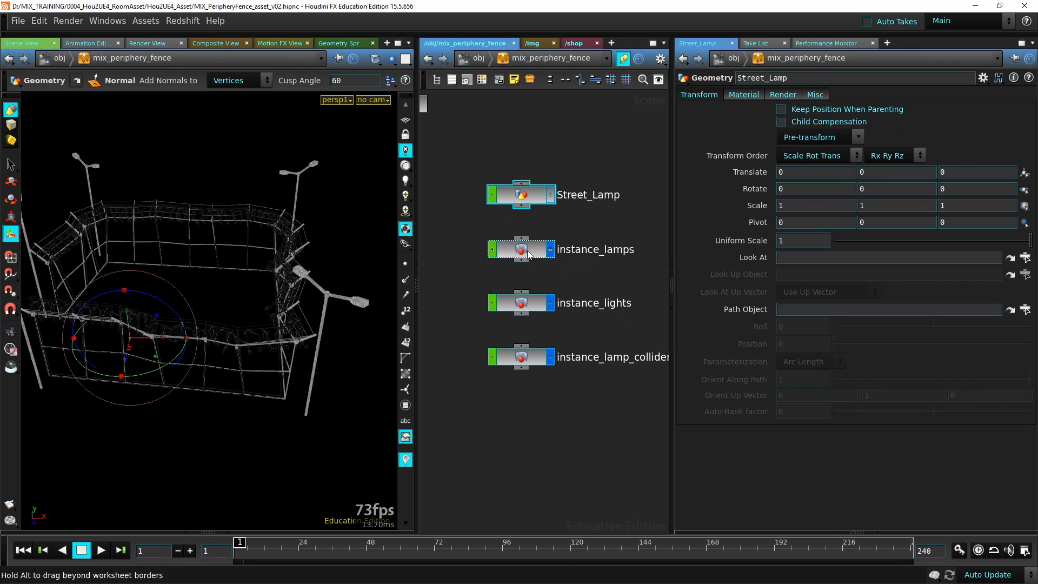
Toggle the display of instance_lamps off and on, and review its Point Instancing modes, keeping Full point instancing
click(550, 250)
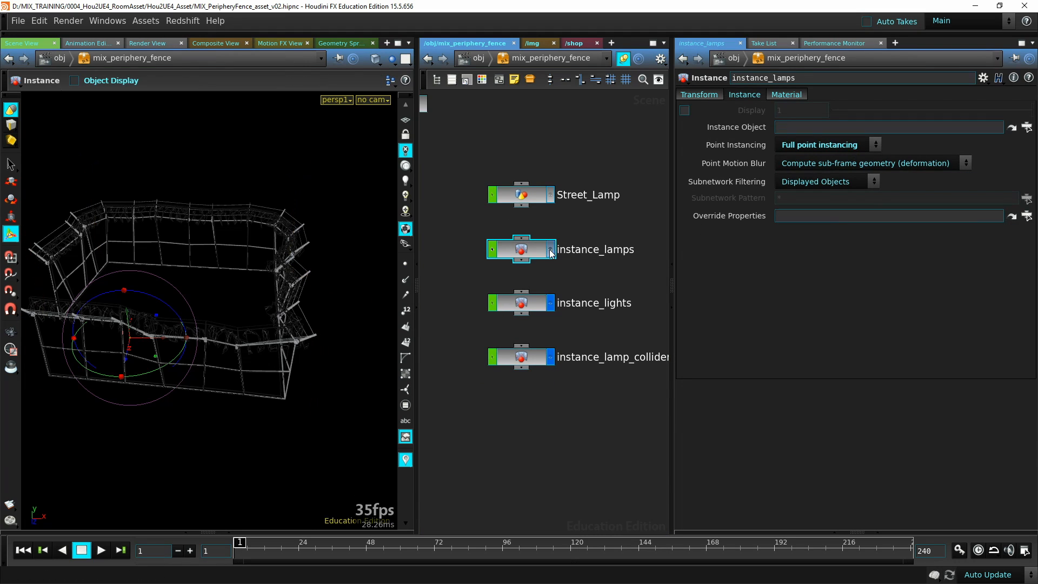
click(550, 250)
click(842, 147)
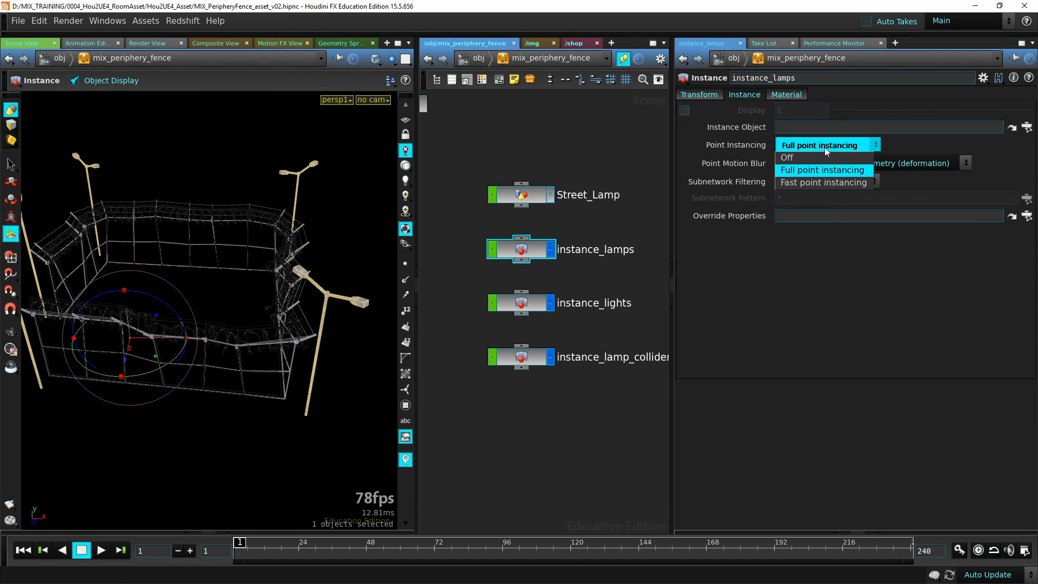
click(821, 164)
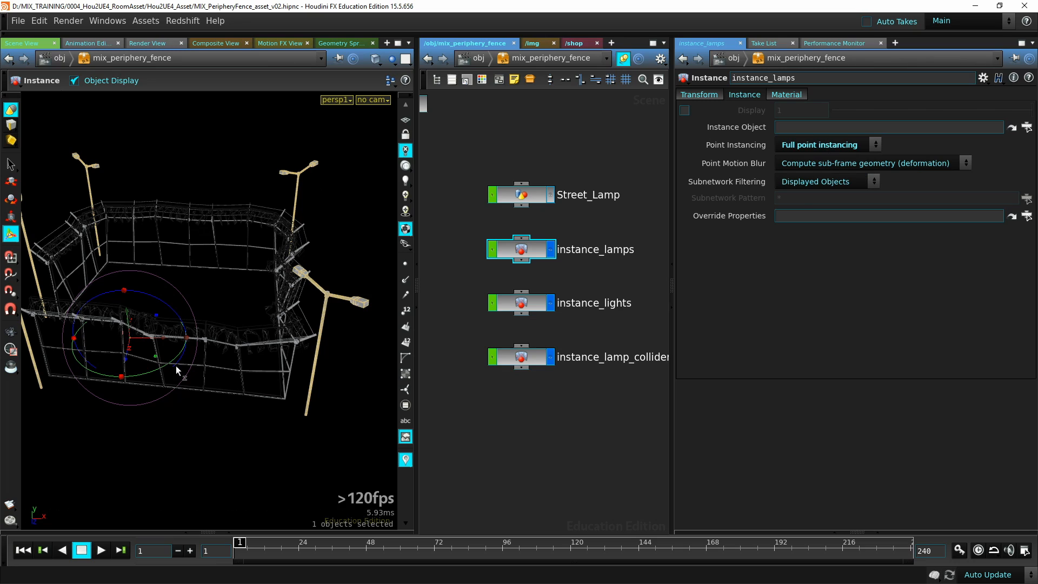
Select the instance_lights object, then switch to Unreal Editor and select the lamp_light13 actor on a street lamp
click(521, 303)
middle_drag(590, 332, 587, 319)
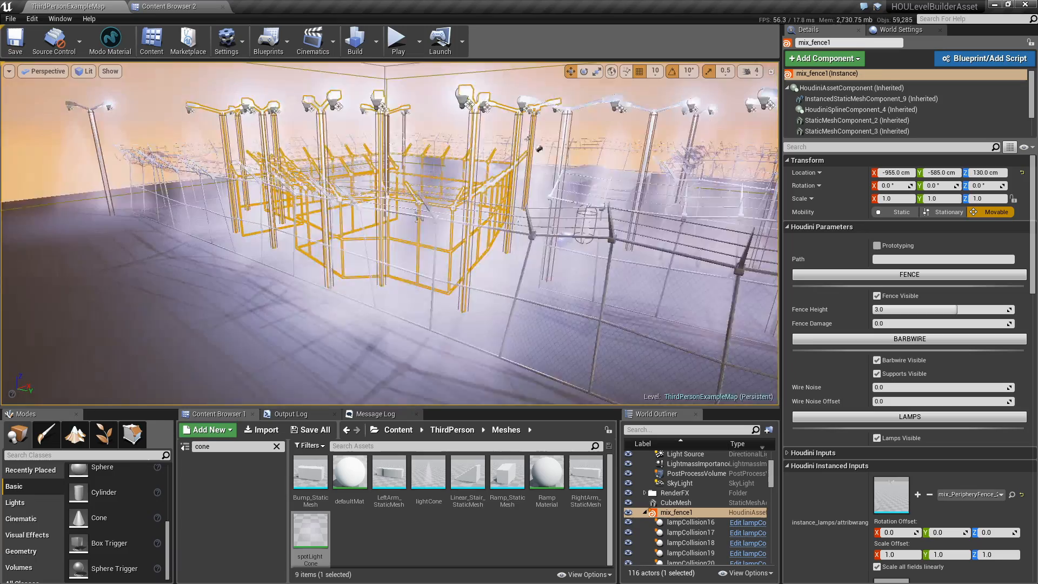
right_drag(522, 152, 493, 174)
click(459, 180)
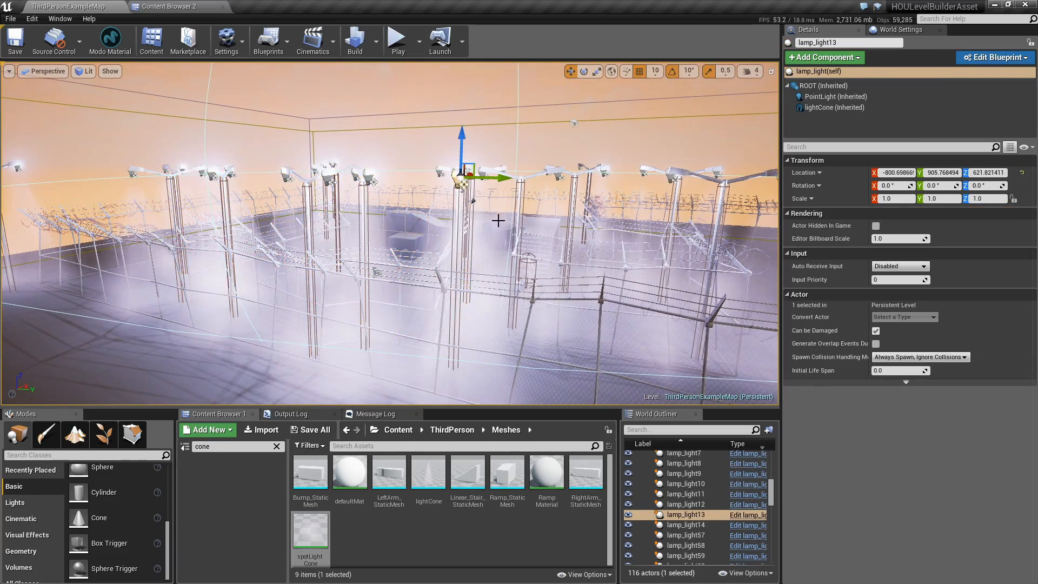
Select the lamp_light52 actor on the street lamp at the fence corner, frame it, and inspect its light from several angles
right_drag(498, 221, 452, 215)
click(527, 216)
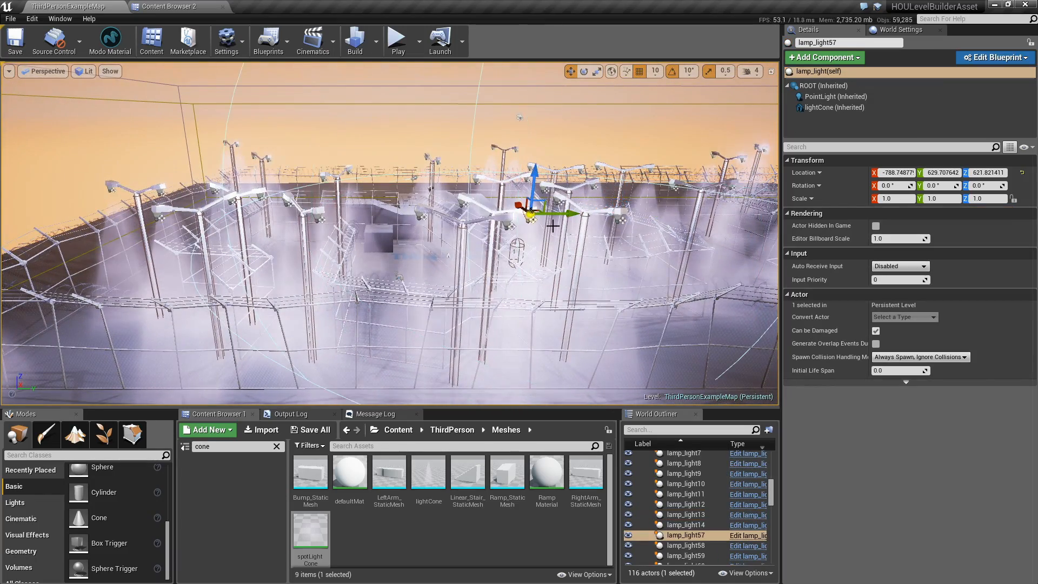
right_drag(527, 217, 411, 236)
click(575, 122)
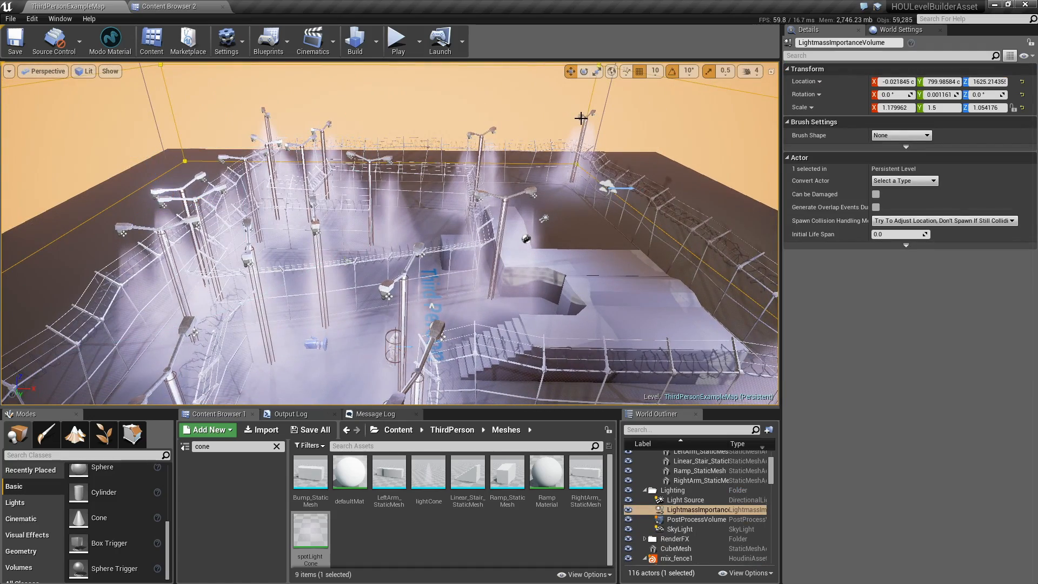
click(581, 120)
key(f)
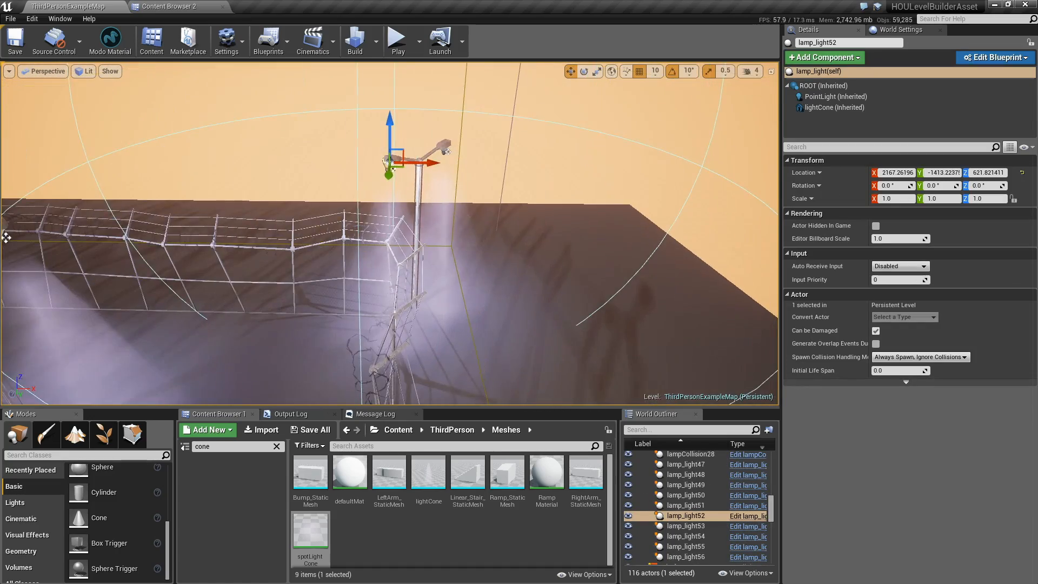
alt+drag(584, 134, 557, 139)
alt+right_drag(381, 214, 414, 222)
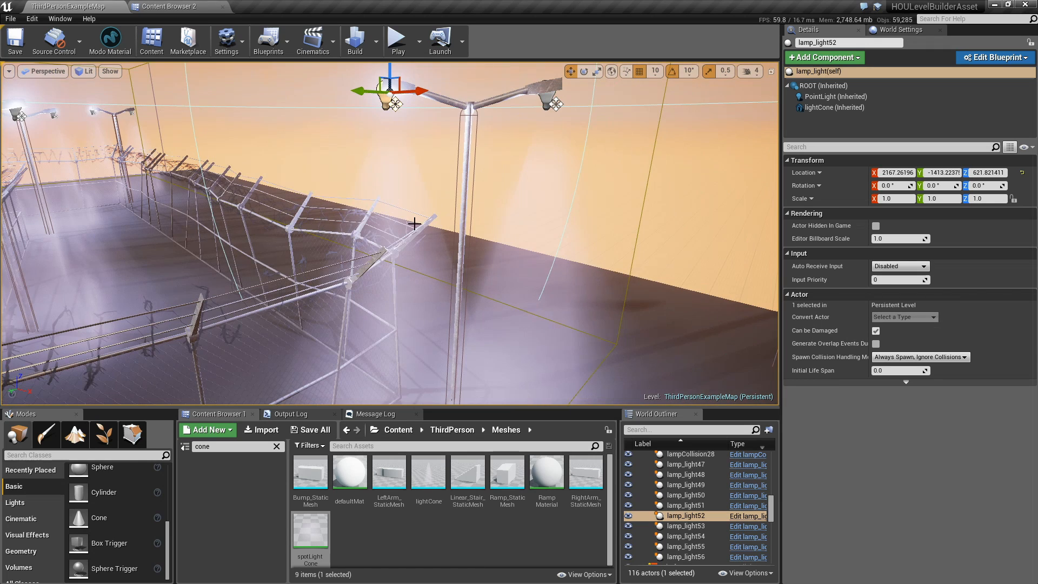
alt+drag(399, 204, 374, 108)
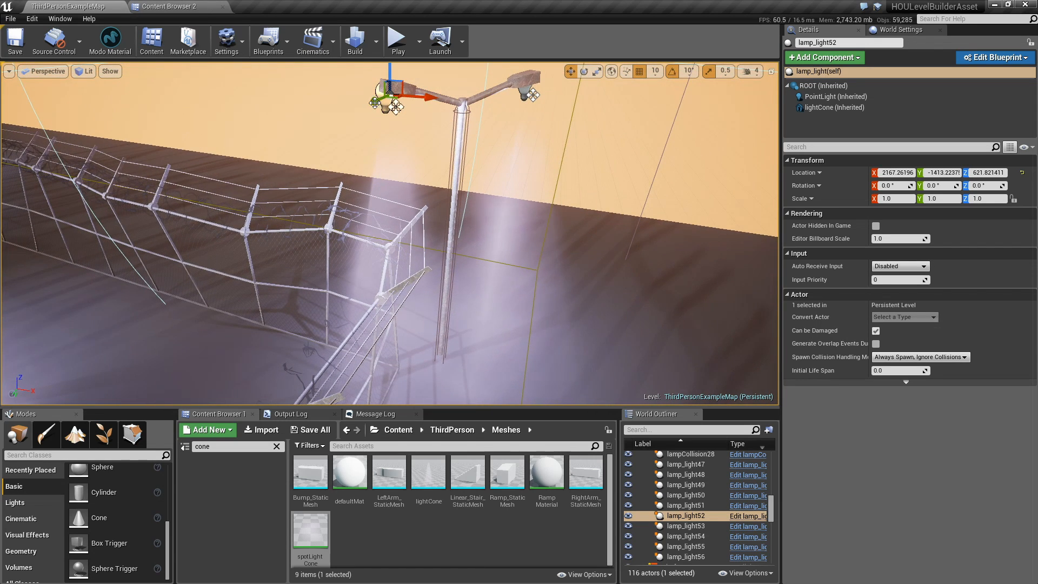
Switch to Houdini, shift attribcreate_unreal_instance slightly away from proto in instance_lights, and view the light points
key(alt+Tab)
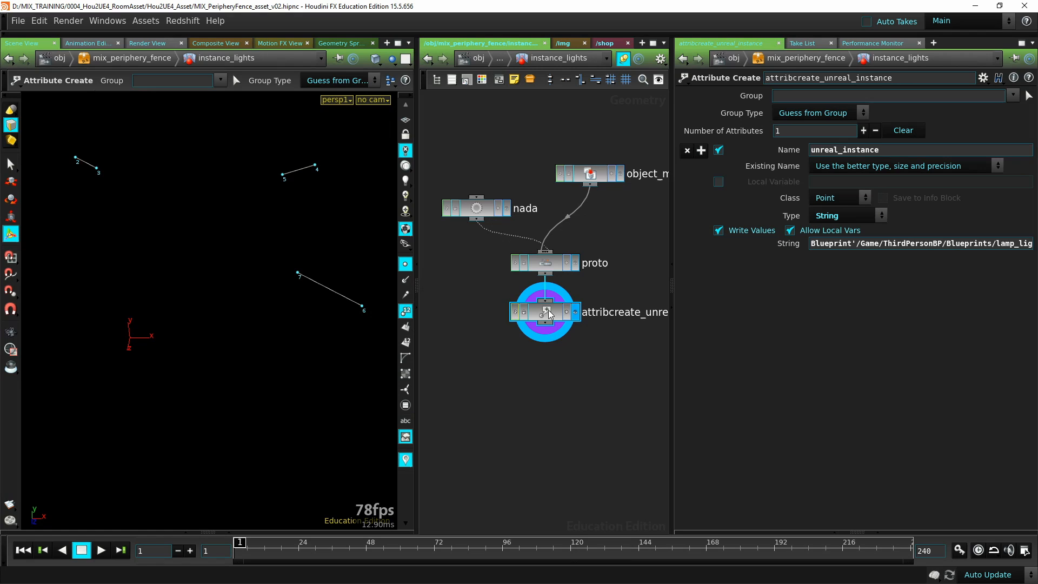
drag(549, 314, 549, 328)
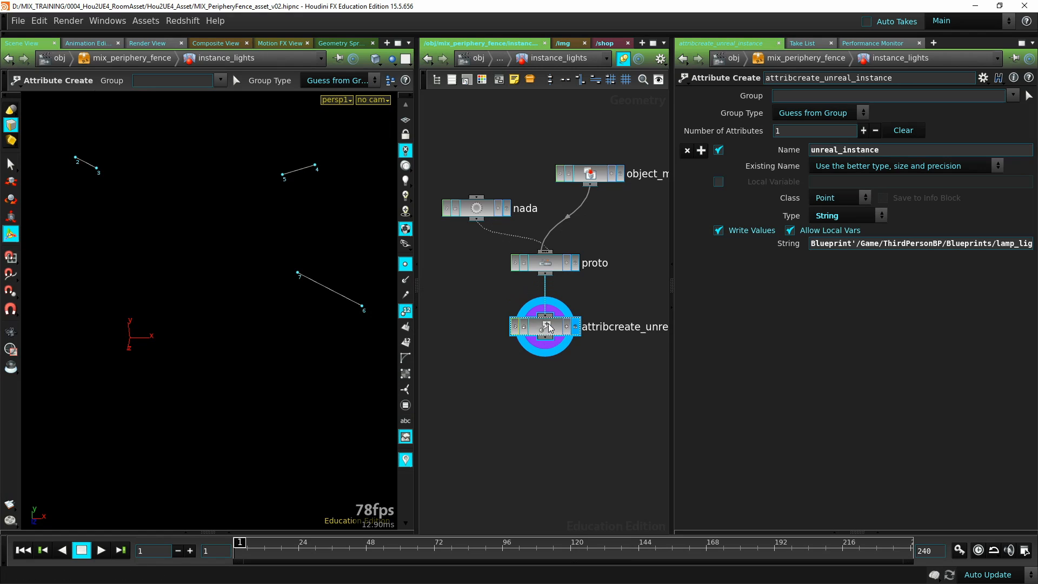
drag(305, 272, 176, 355)
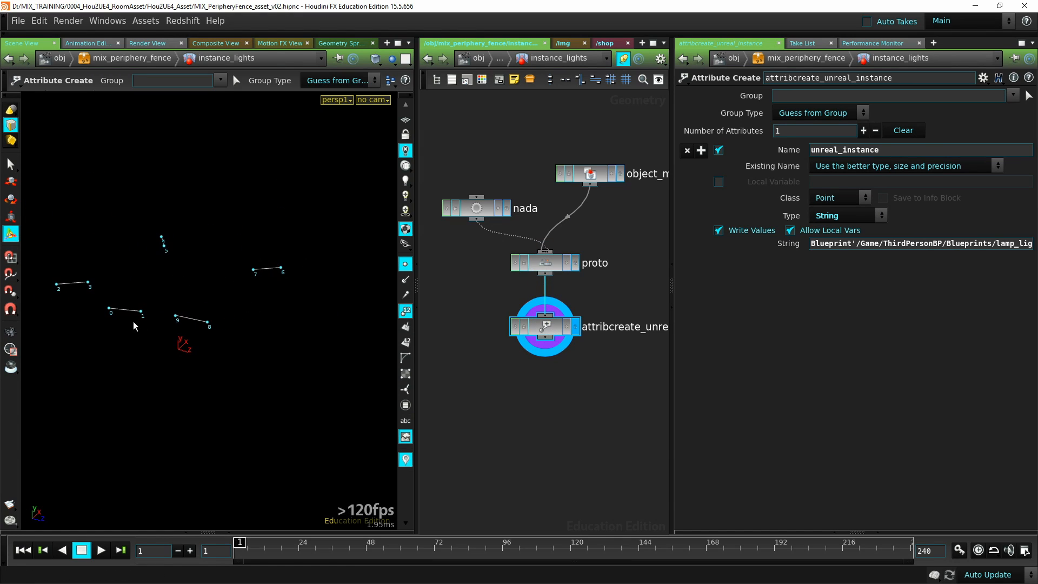
Select object_merge1, show the other objects ghosted, and inspect the light points at the street lamp heads
click(594, 173)
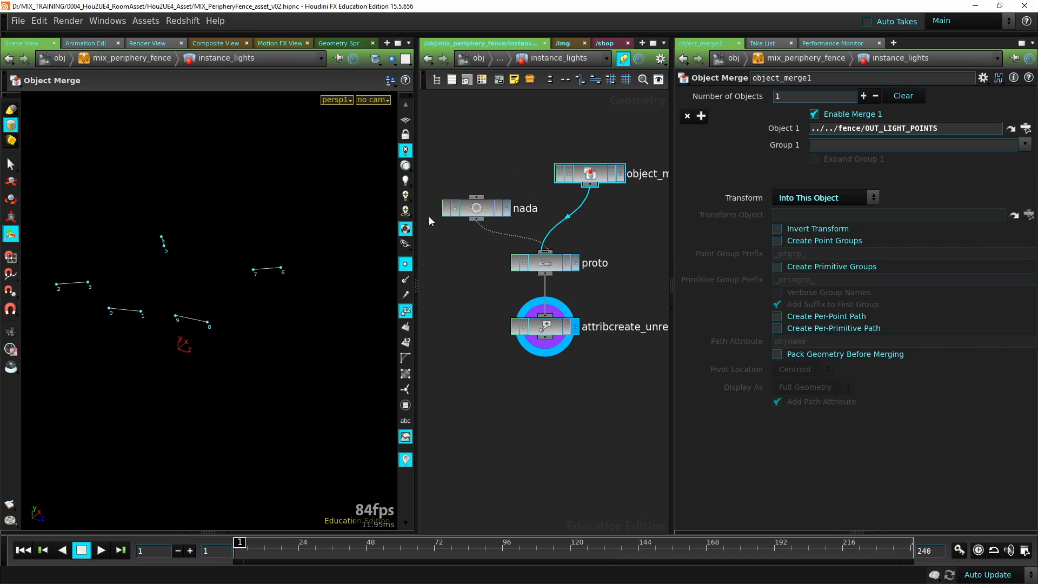
key(space+o)
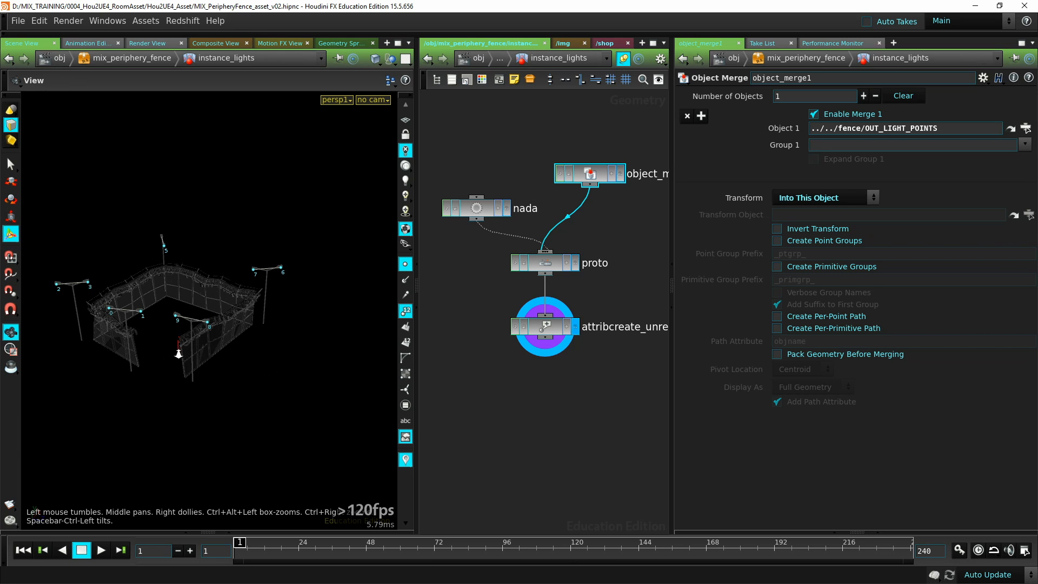
alt+right_drag(179, 353, 344, 371)
alt+drag(247, 382, 232, 290)
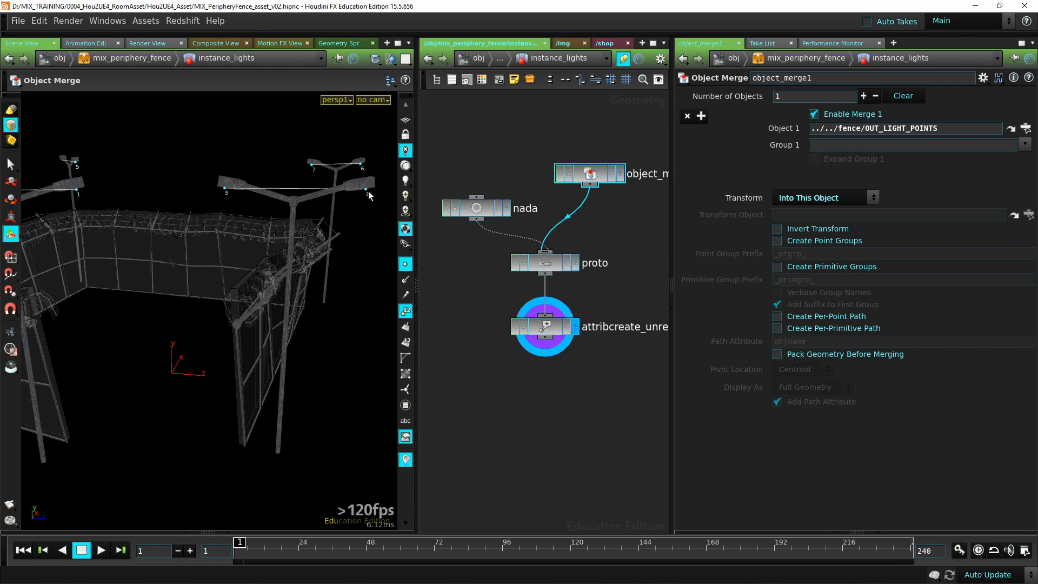
Select attribcreate_unreal_instance, widen the parameter area, and highlight the unreal_instance name and its lamp_light Blueprint path
click(545, 327)
drag(545, 327, 546, 316)
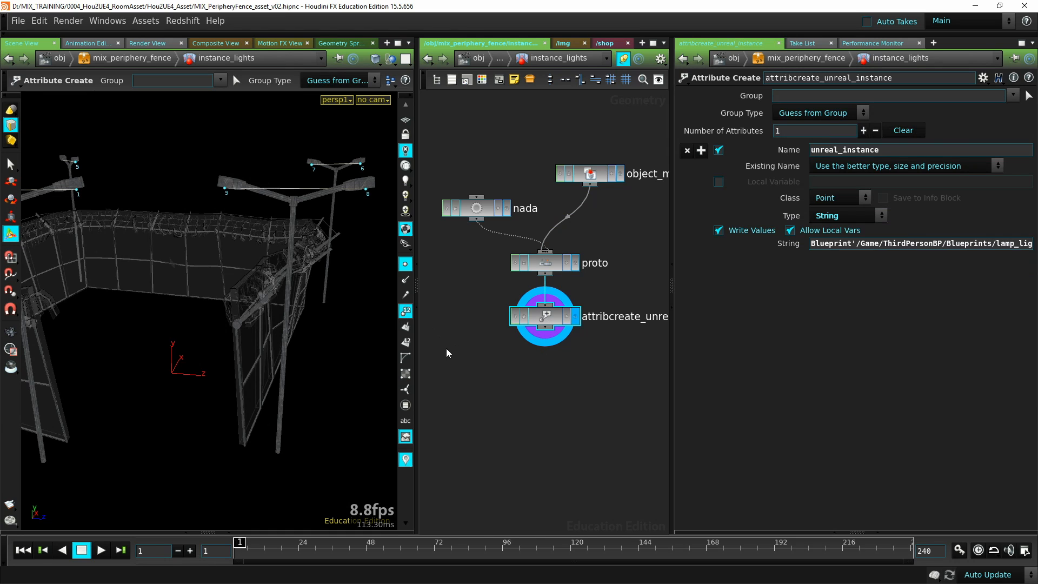
drag(415, 352, 349, 352)
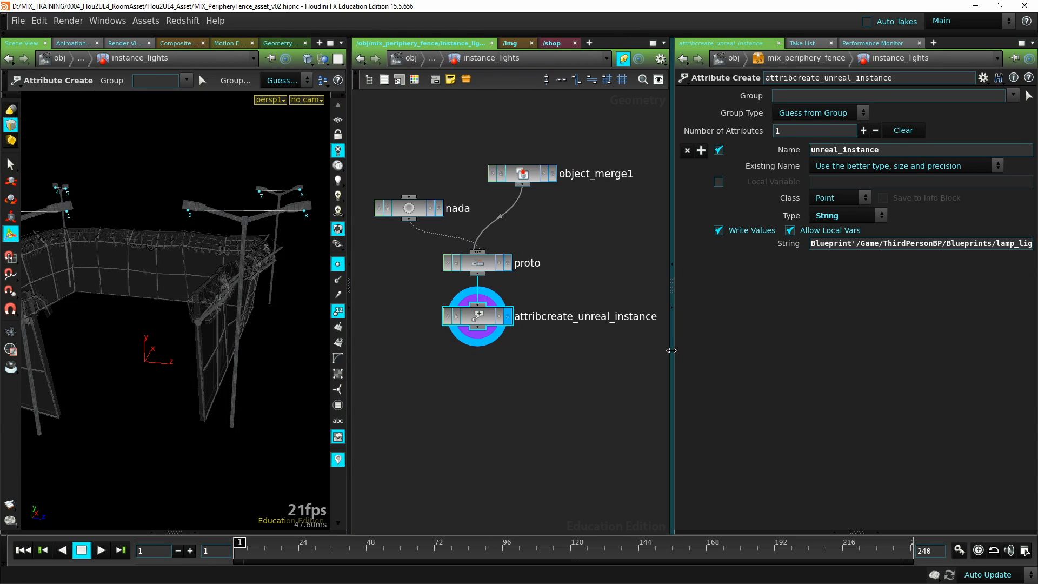
drag(671, 351, 568, 337)
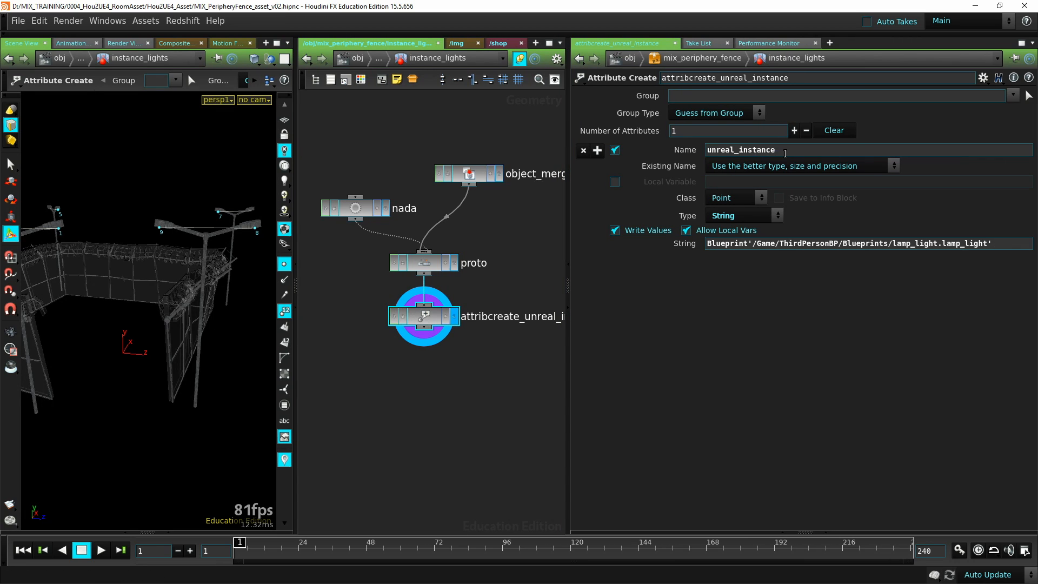
drag(785, 153, 660, 154)
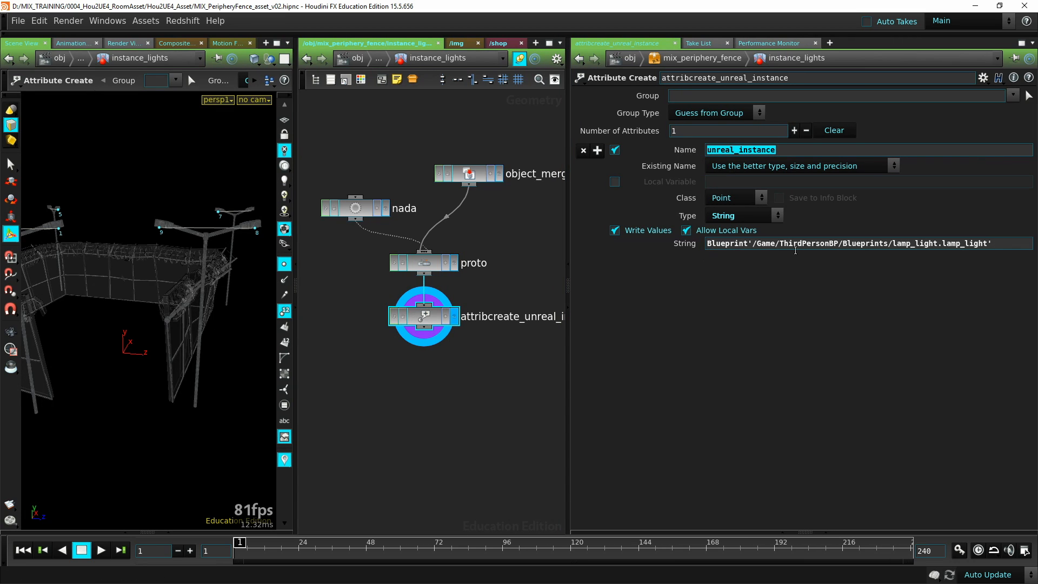
drag(1000, 244, 699, 239)
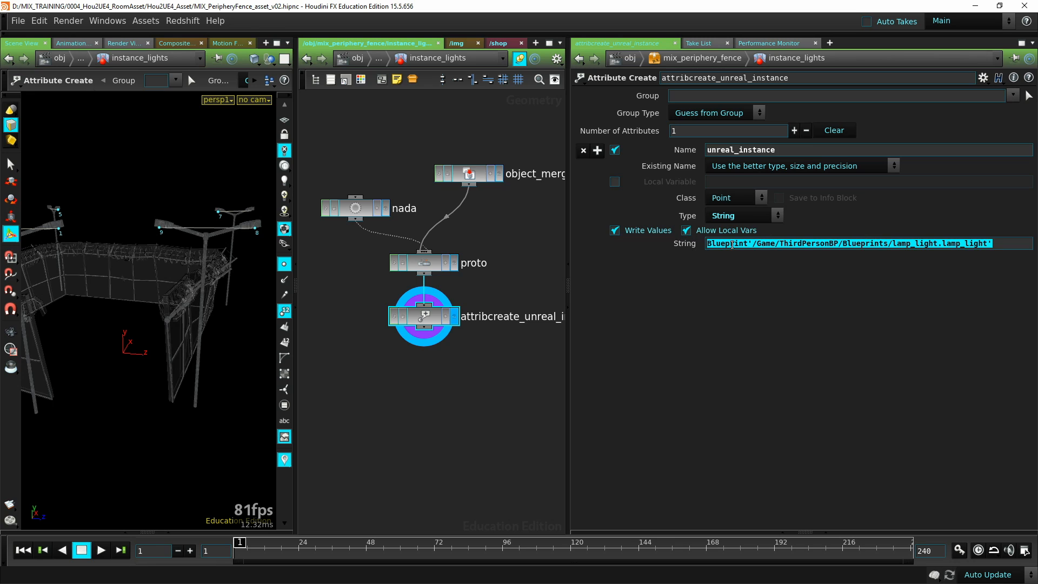
click(674, 288)
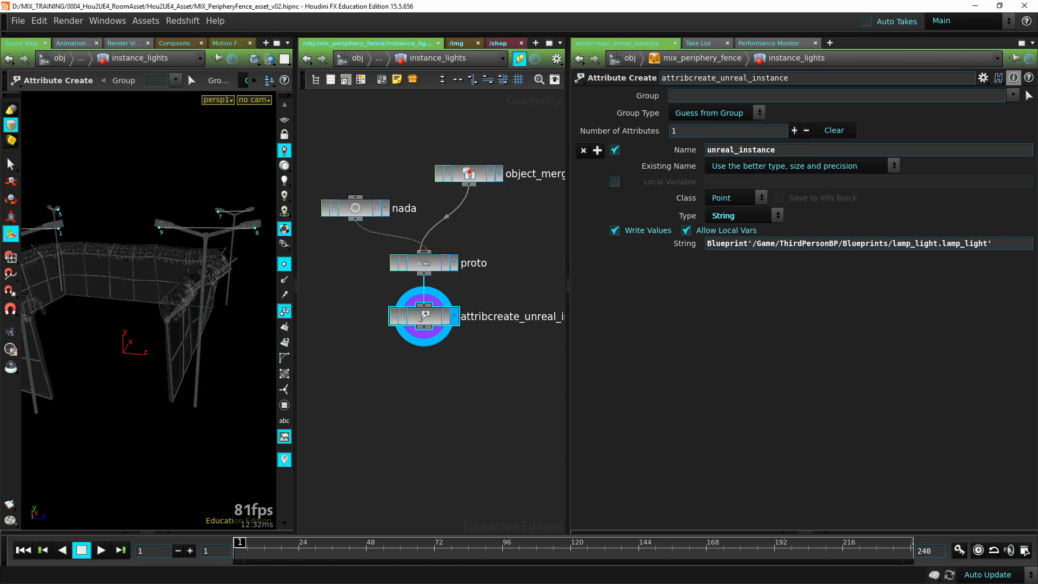
Switch to Unreal Editor, clear the folder search, and select the lamp_light blueprint in the ThirdPersonBP Blueprints folder
key(alt+Tab)
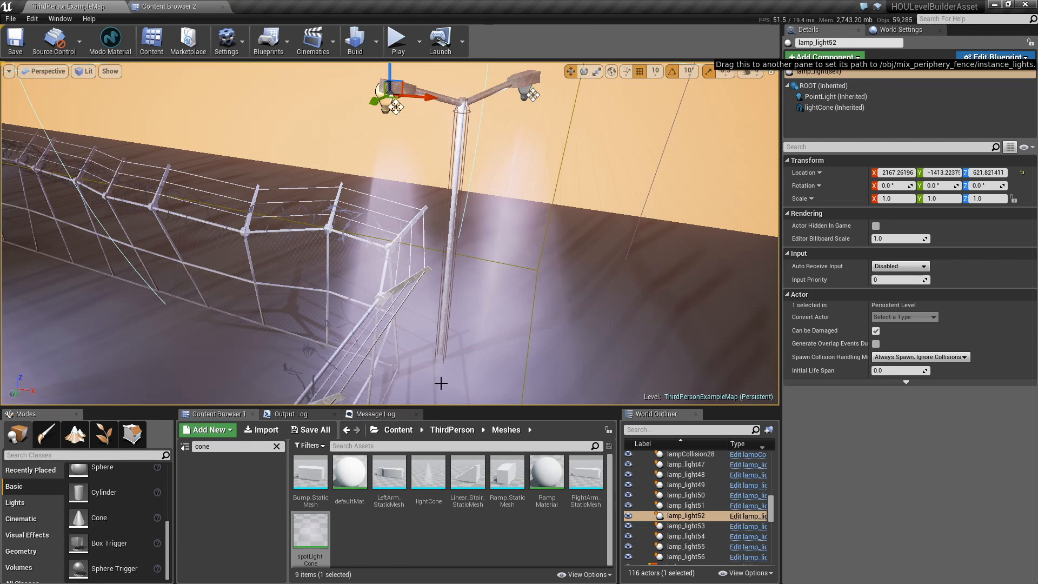
click(277, 446)
click(217, 530)
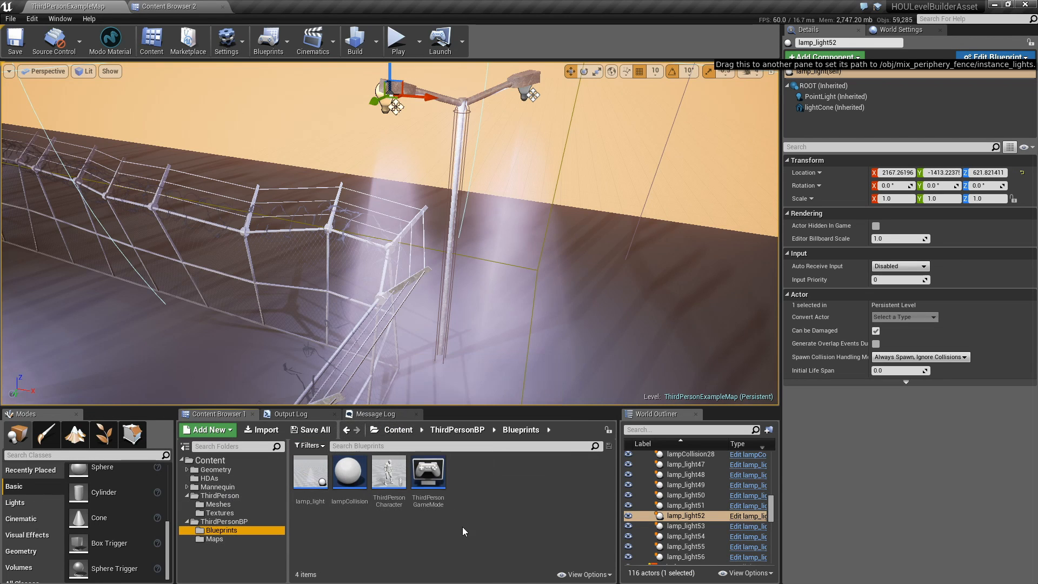
click(310, 473)
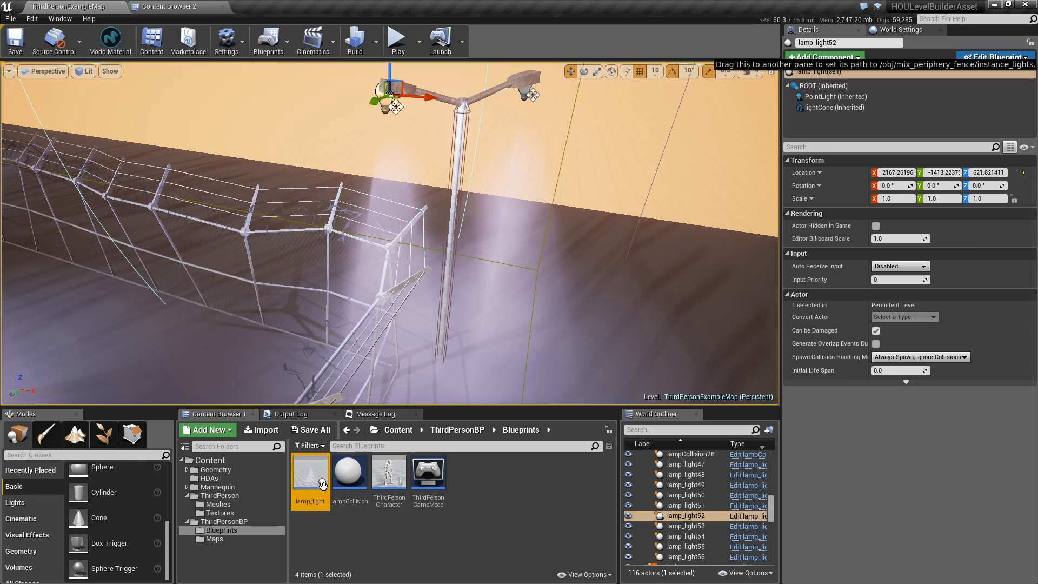
Return to Houdini and highlight the lamp_light Blueprint path in the String value of attribcreate_unreal_instance again
key(alt+Tab)
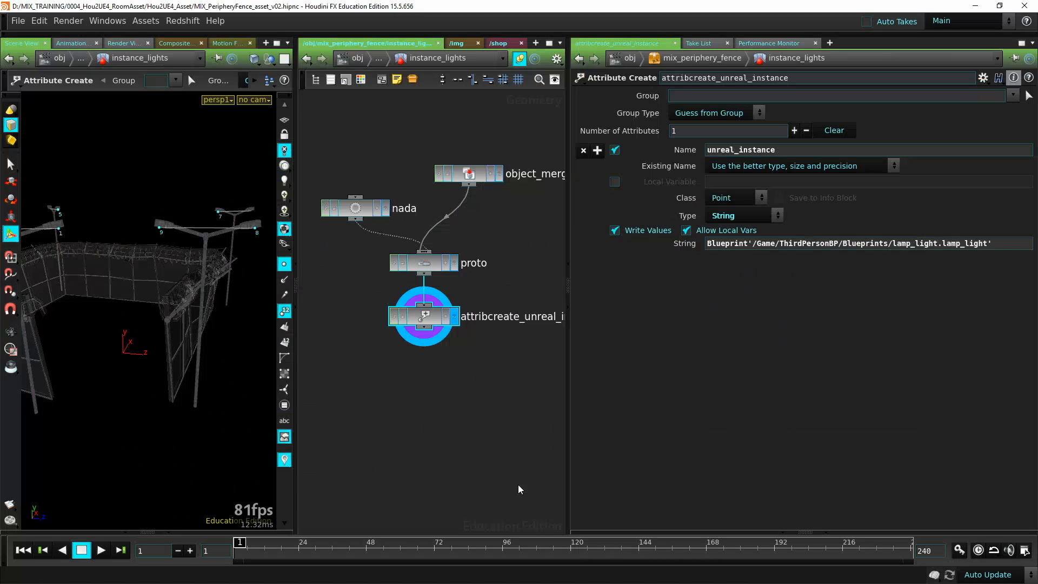
double_click(929, 244)
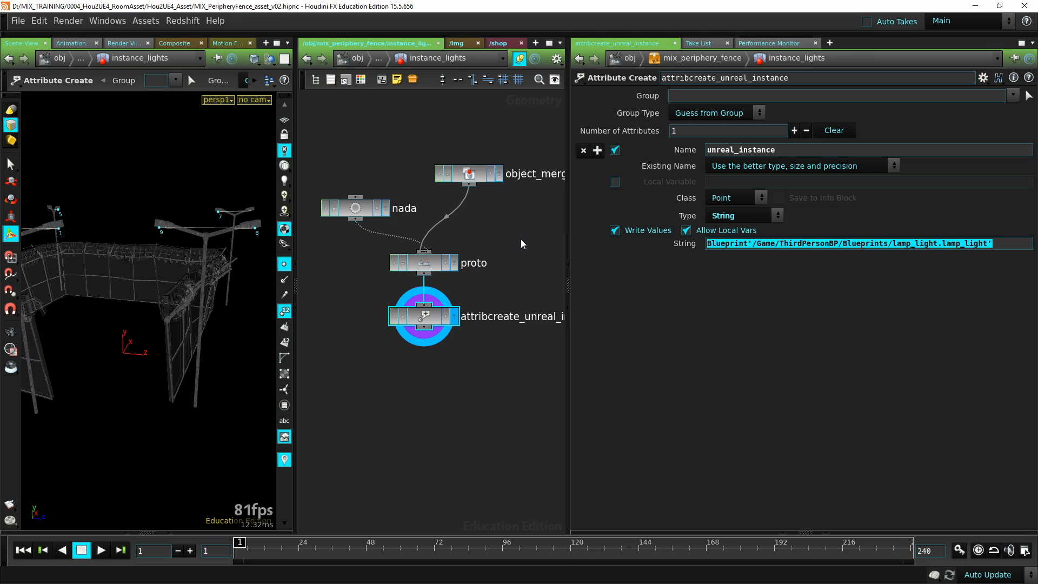
click(422, 319)
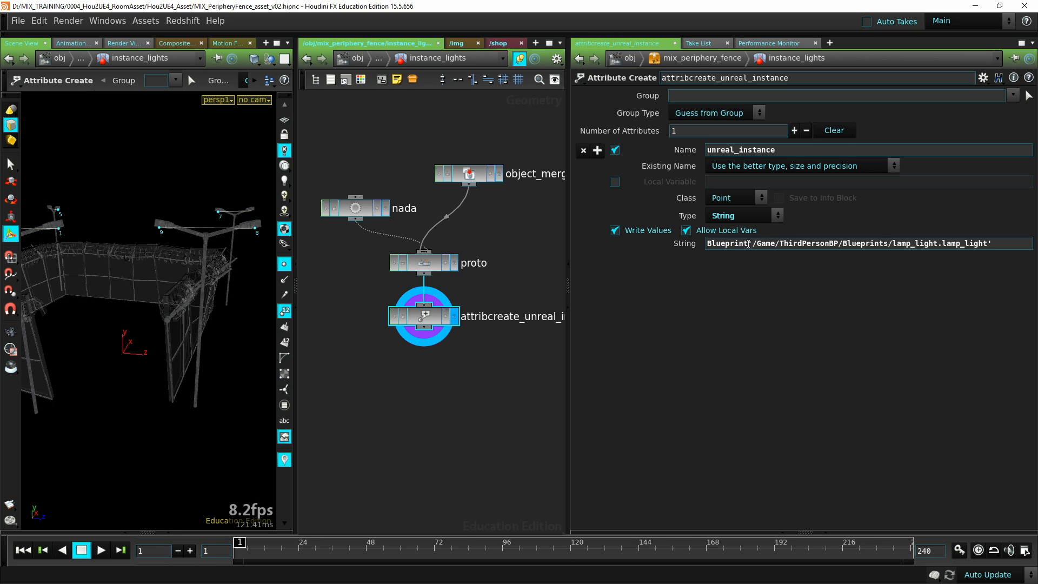
double_click(749, 244)
triple_click(749, 244)
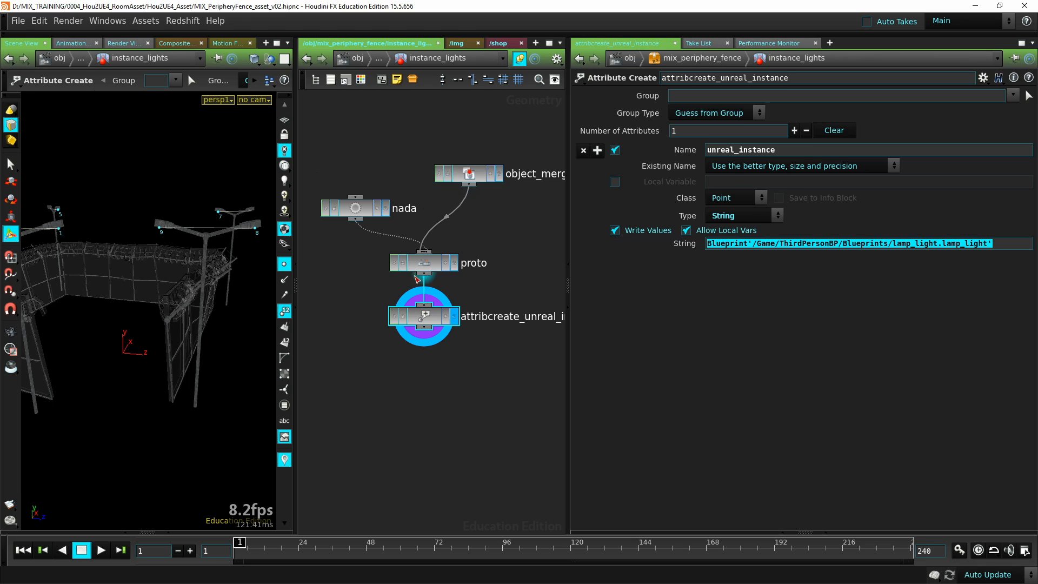
drag(424, 328, 448, 358)
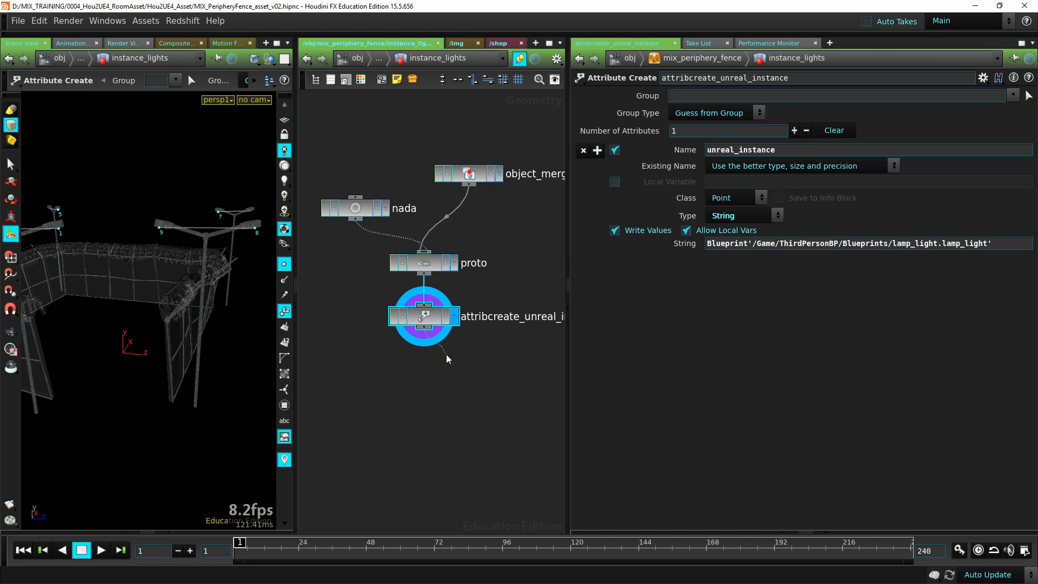
Go back up to the mix_periphery_fence level, select instance_lamp_colliders, and enter its network
key(u)
middle_drag(469, 364, 452, 329)
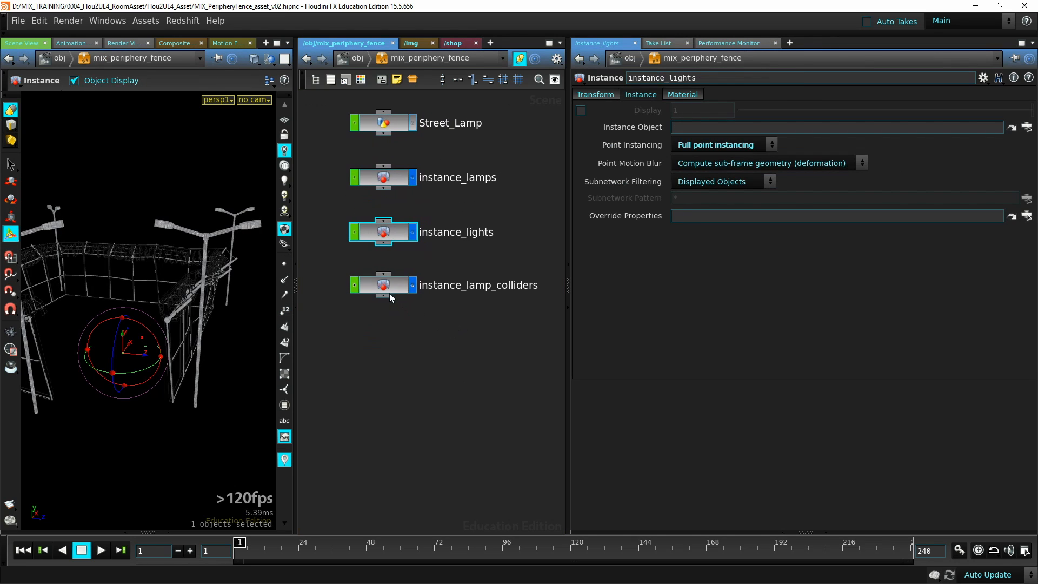
click(385, 291)
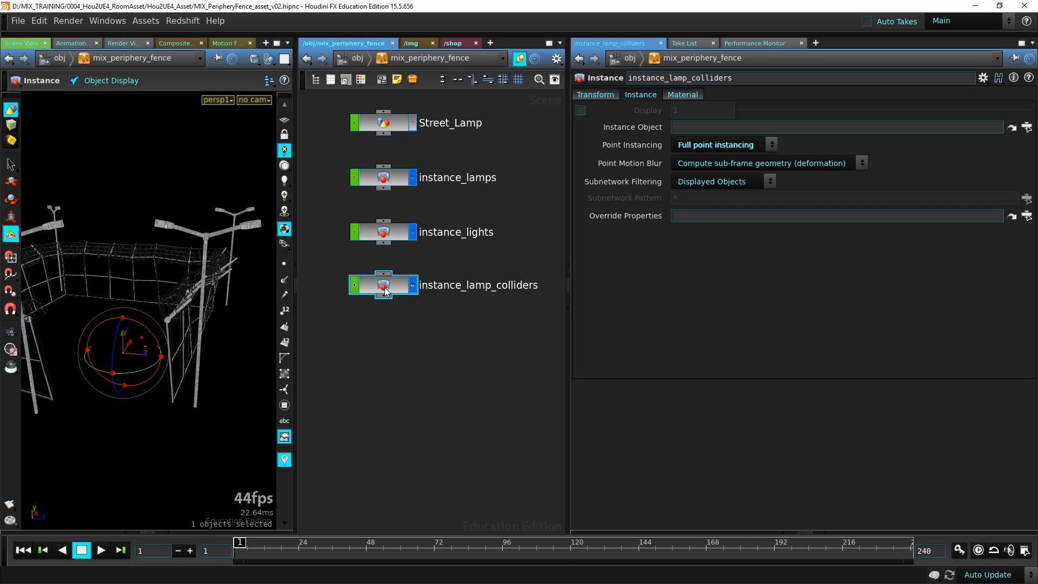
middle_drag(386, 292, 359, 277)
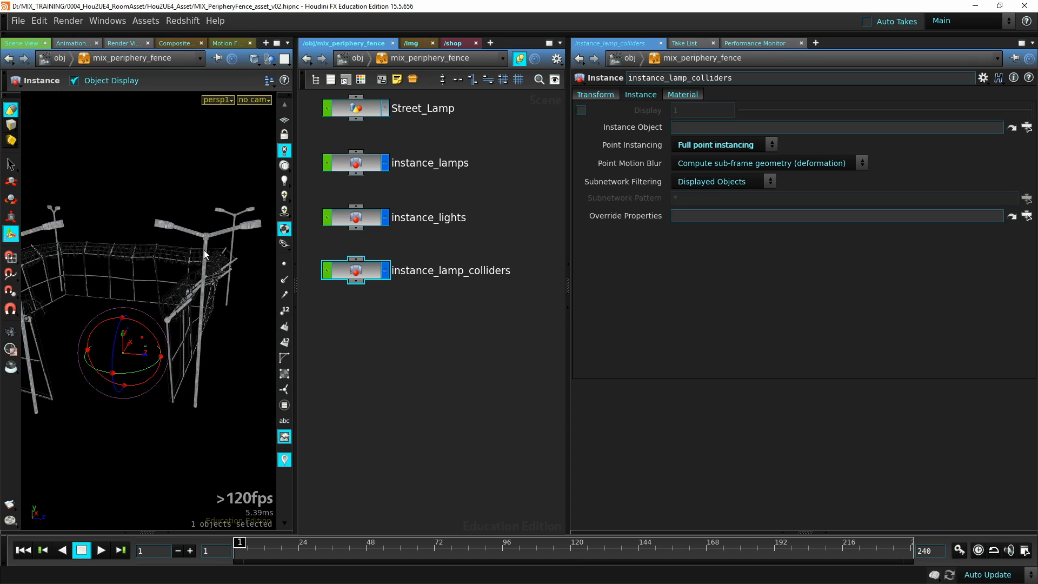
double_click(352, 273)
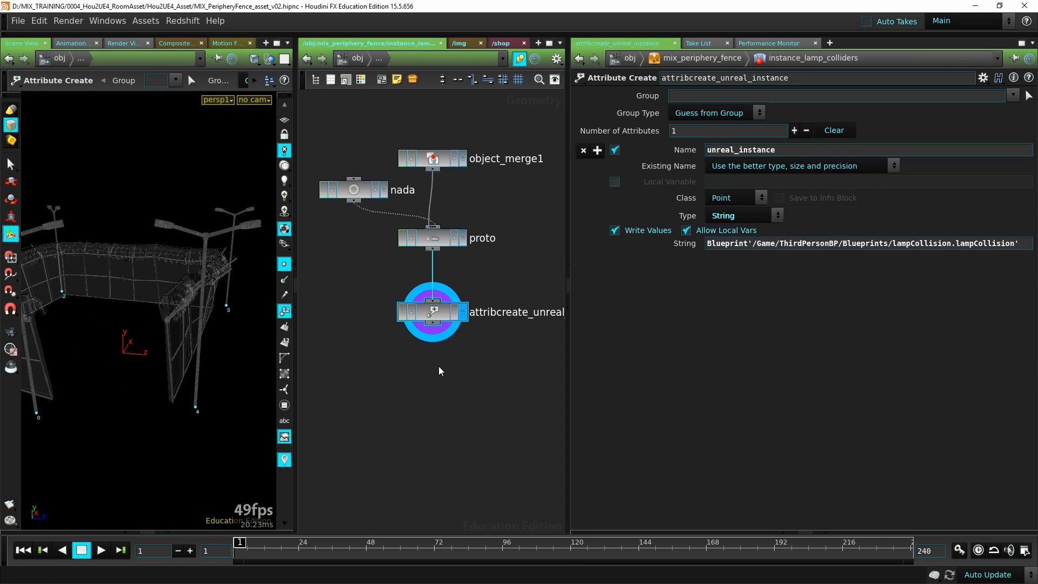
Reposition the object_merge1 node and inspect the collider points at the bases of the street lamps
drag(478, 175, 480, 174)
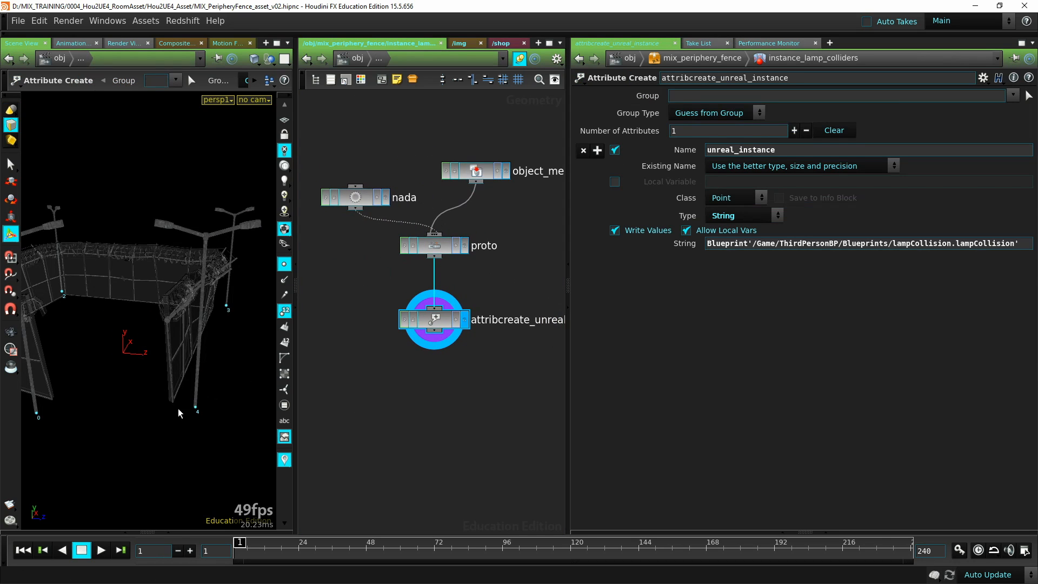
alt+drag(81, 314, 165, 313)
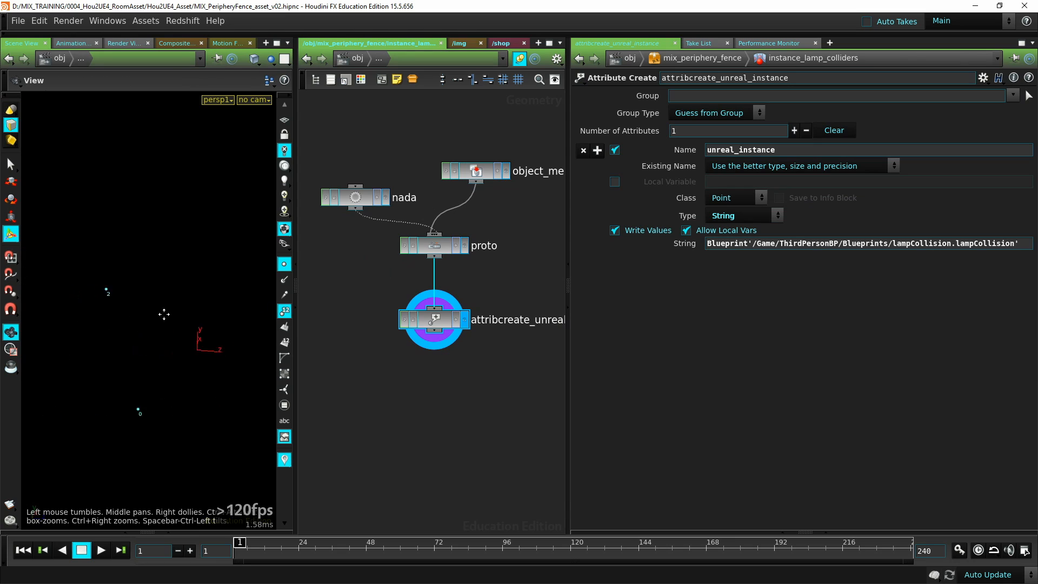
alt+right_drag(167, 312, 118, 324)
alt+drag(191, 336, 164, 348)
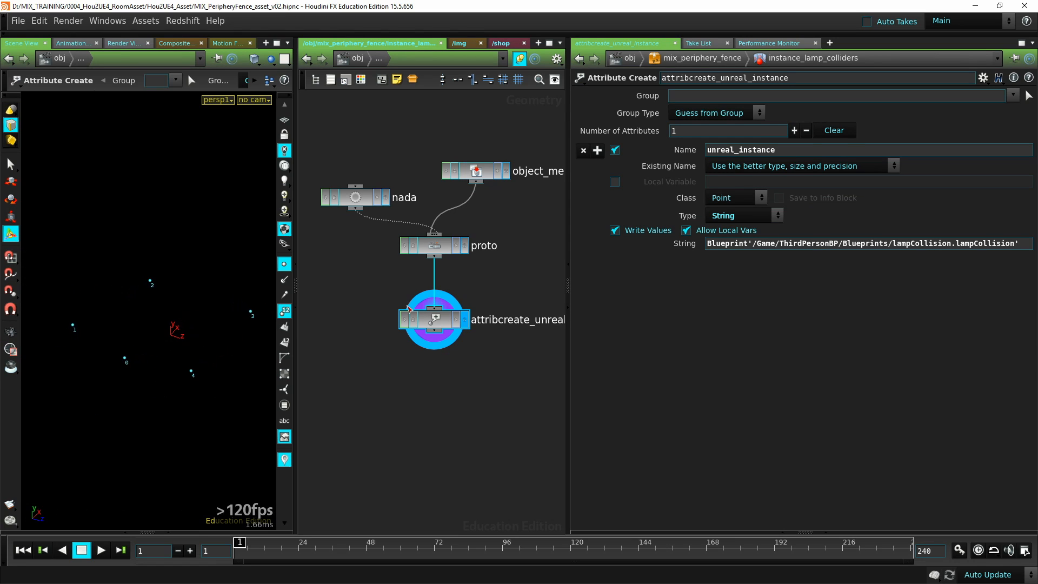
Nudge attribcreate_unreal_instance closer to proto, widen the parameter area further, and highlight the unreal_instance attribute name
drag(432, 322, 433, 311)
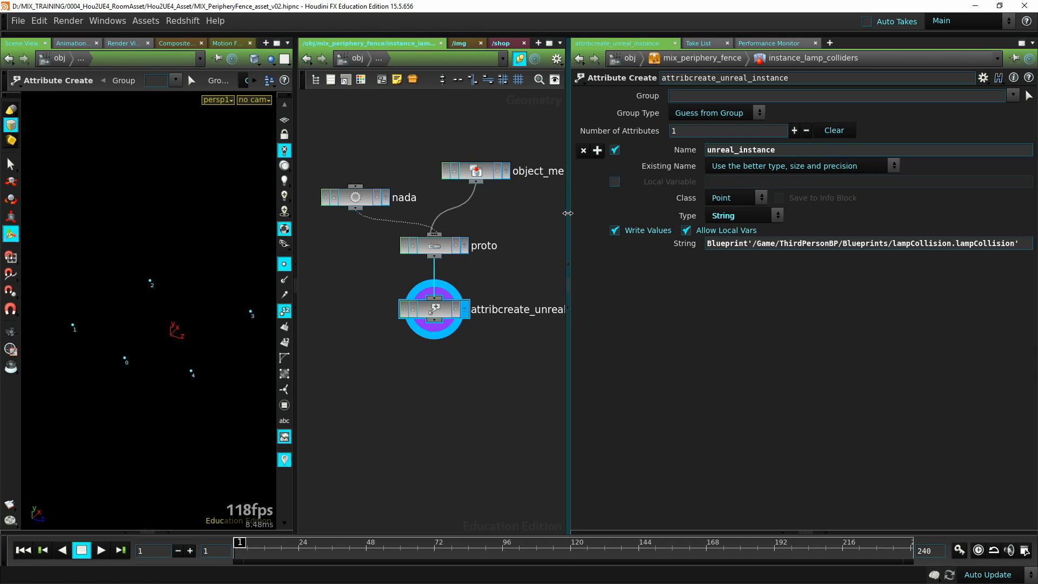
drag(568, 211, 546, 211)
drag(768, 151, 683, 151)
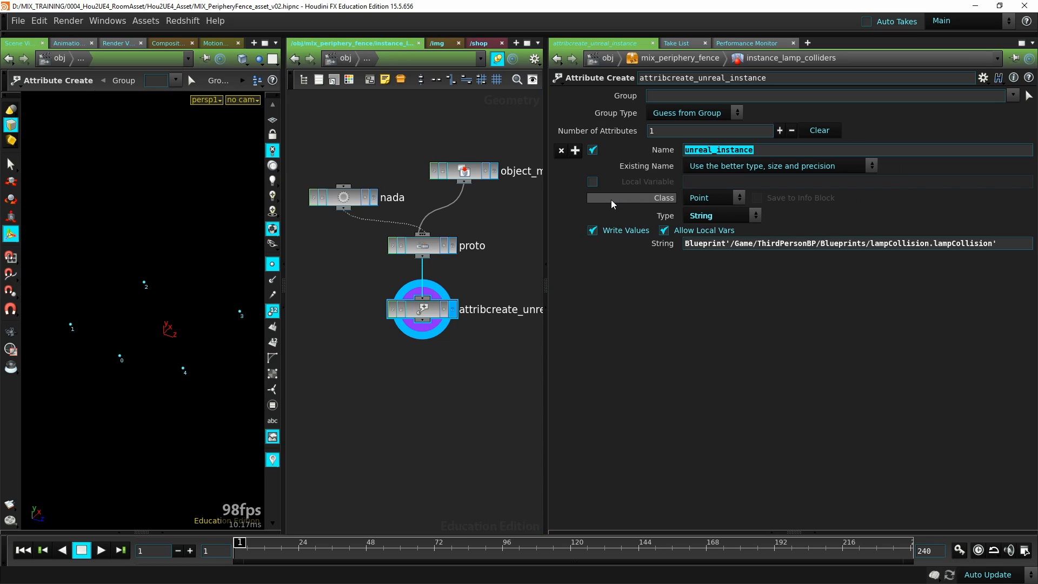
drag(438, 308, 438, 301)
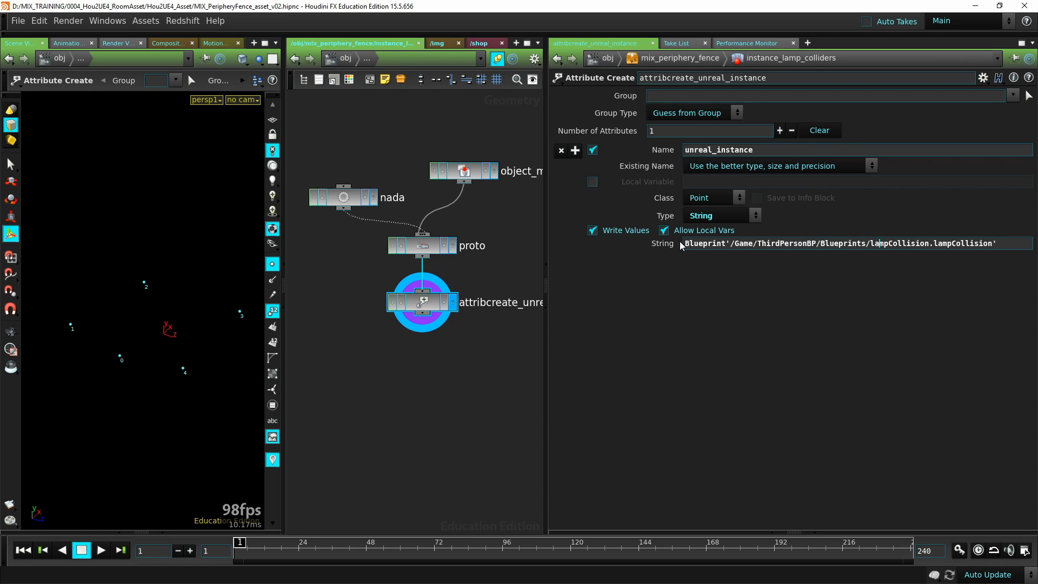
Highlight the lampCollision Blueprint path in the String value, switch to Unreal Editor and open the lampCollision Blueprint
drag(684, 243, 1007, 241)
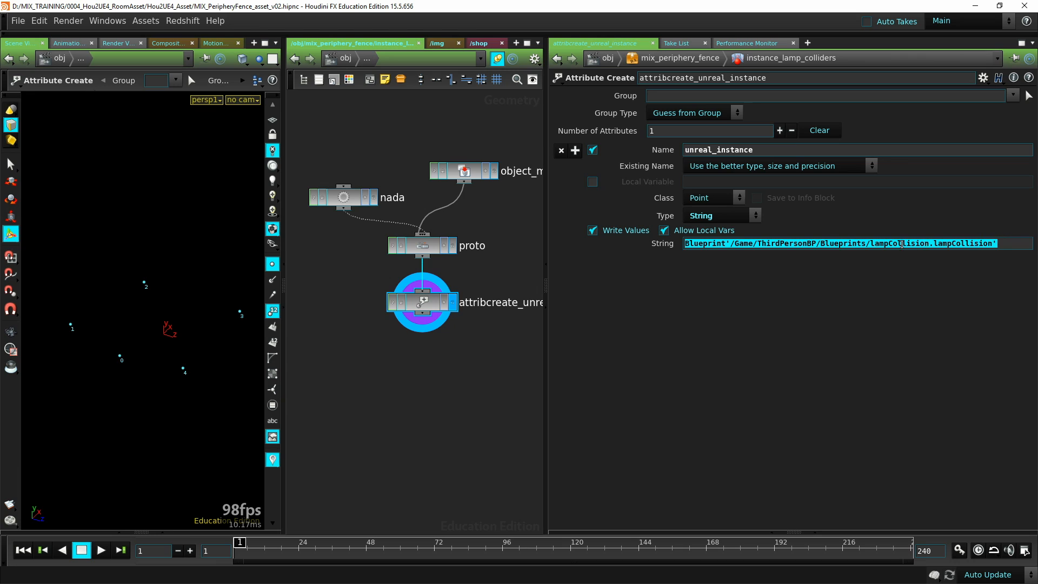
click(481, 365)
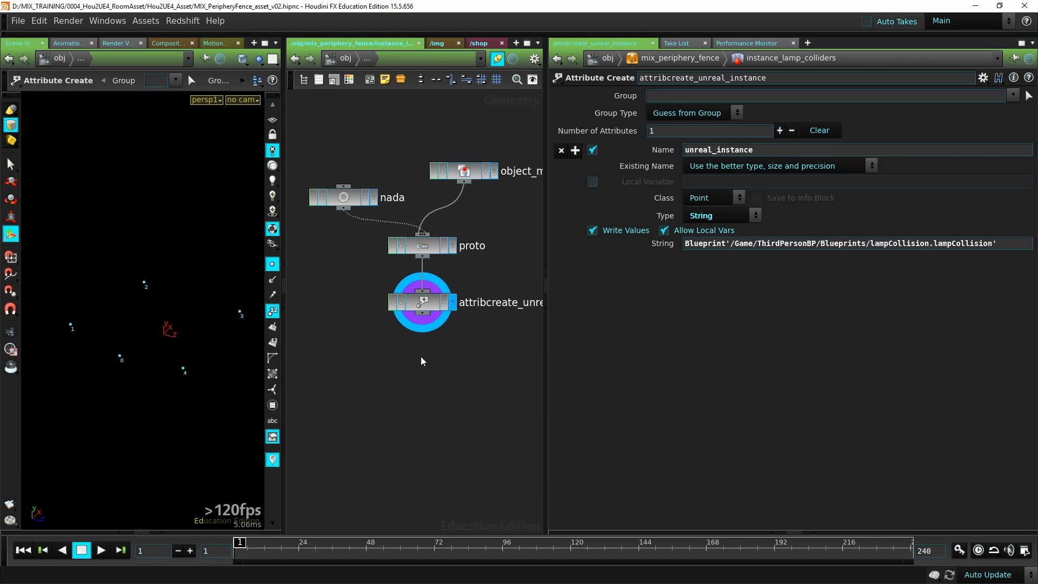
key(alt+Tab)
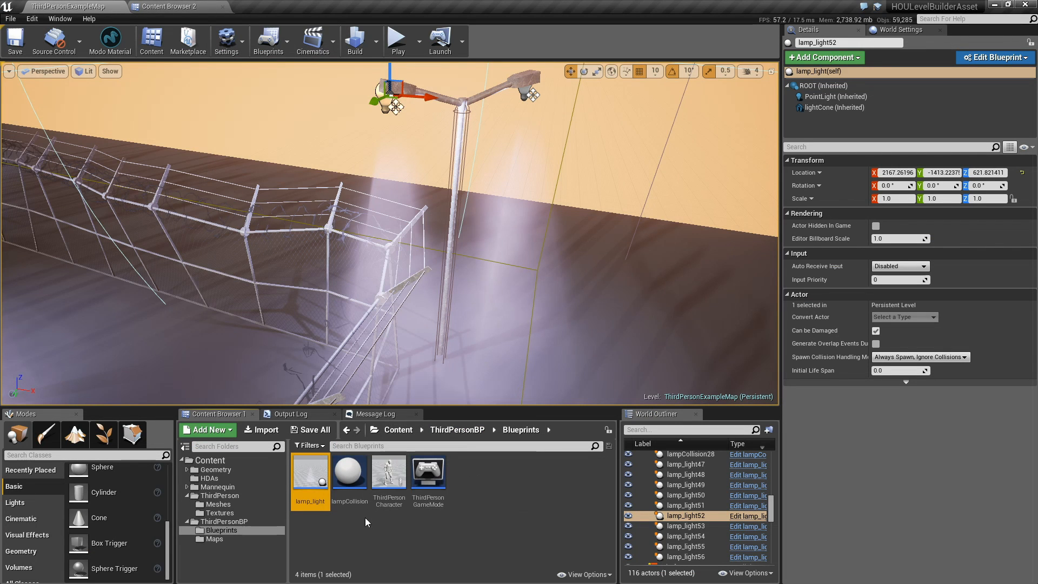
click(349, 473)
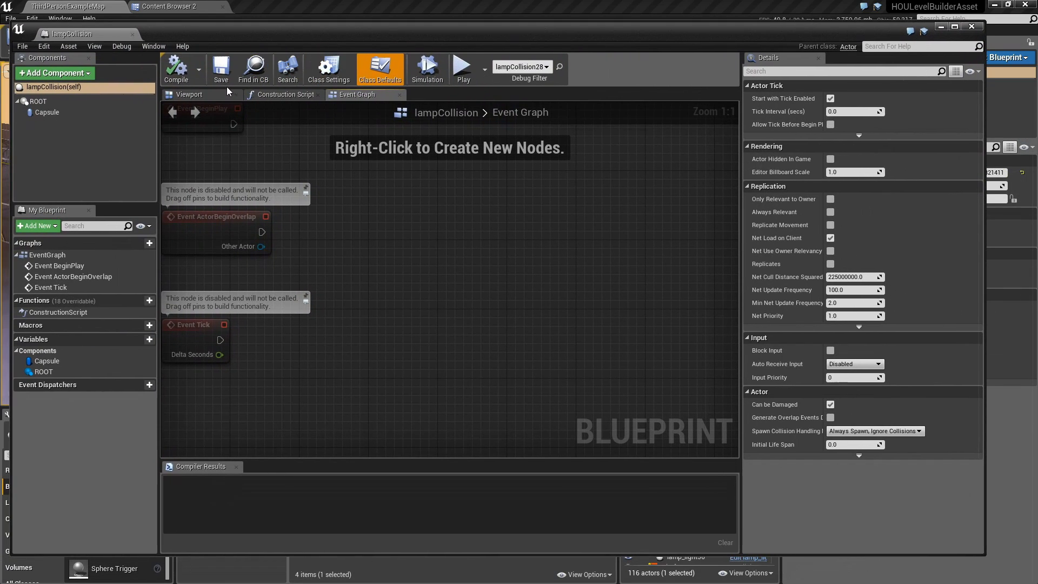
Show the lampCollision Blueprint in its 3D viewport, select the capsule and inspect its shape from another angle
click(227, 93)
click(452, 276)
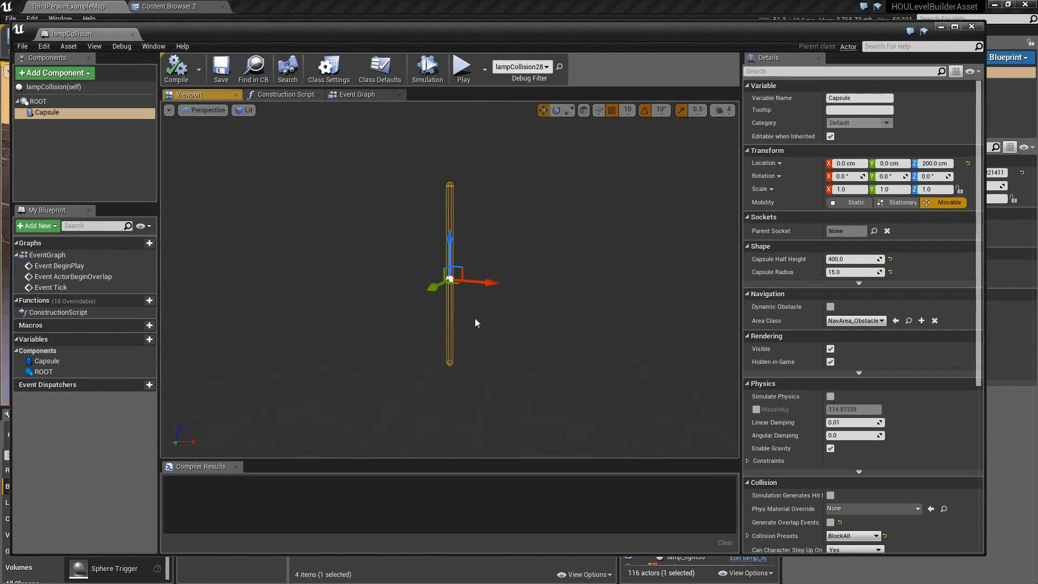
mouse_move(394, 360)
right_down()
mouse_move(459, 361)
mouse_move(394, 359)
right_up()
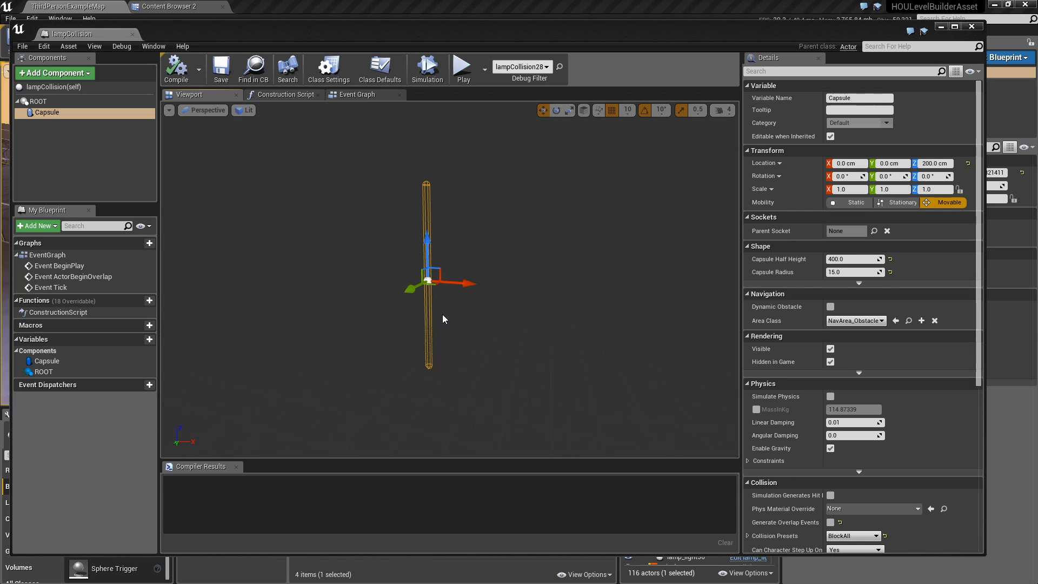
right_drag(482, 222, 422, 223)
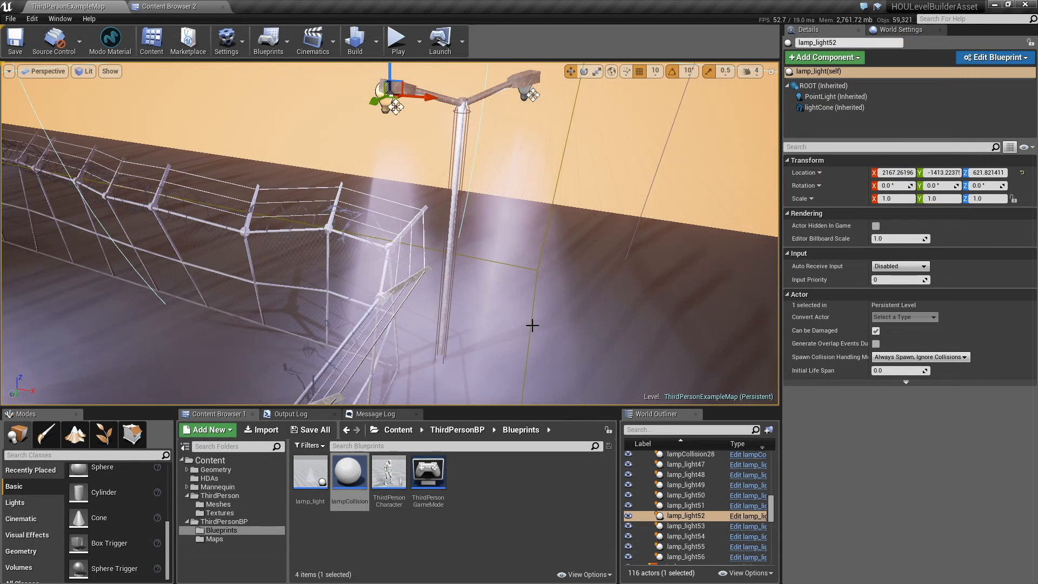
Examine the street lamp at the fence corner in the level and select the lampCollision actor around its pole
scroll(498, 288, up, 2)
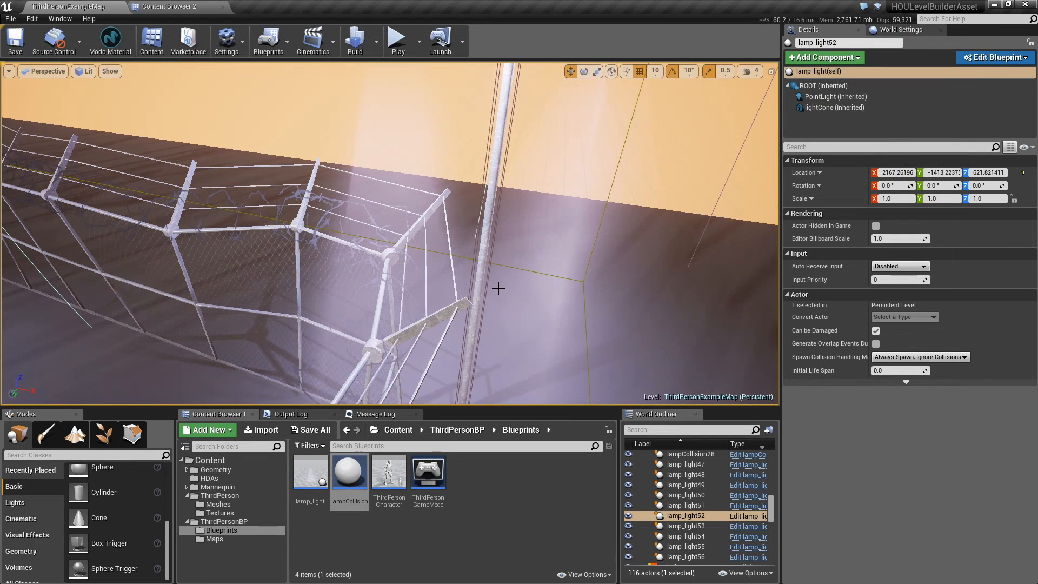
click(500, 200)
click(503, 176)
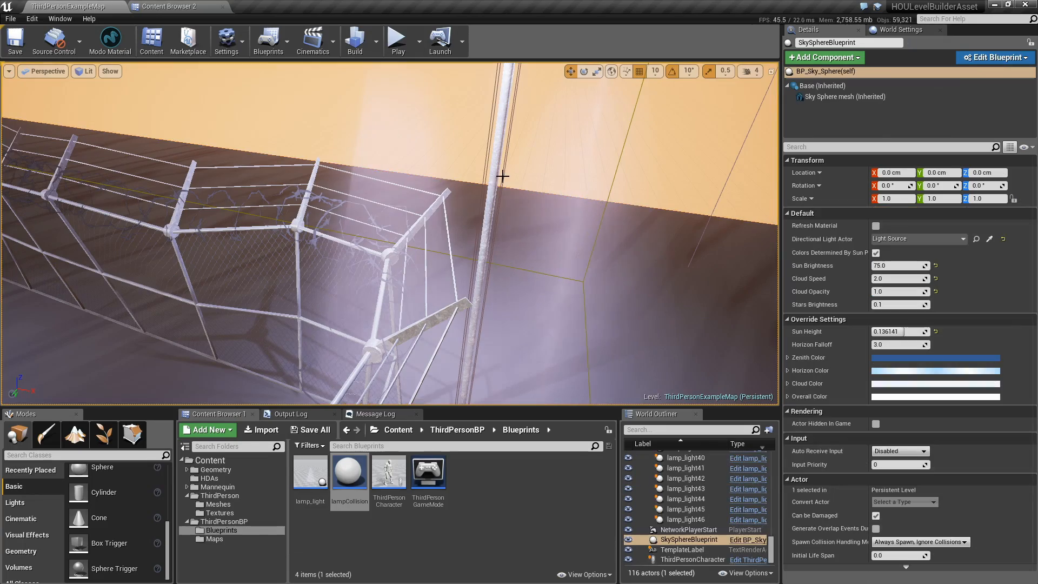
right_drag(503, 207, 519, 235)
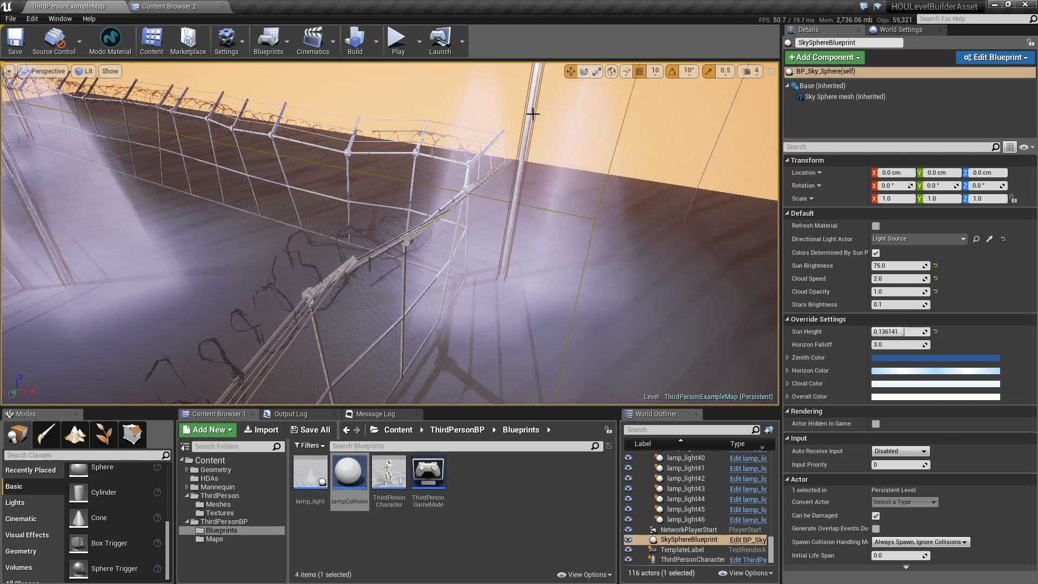
right_drag(545, 195, 548, 143)
click(601, 113)
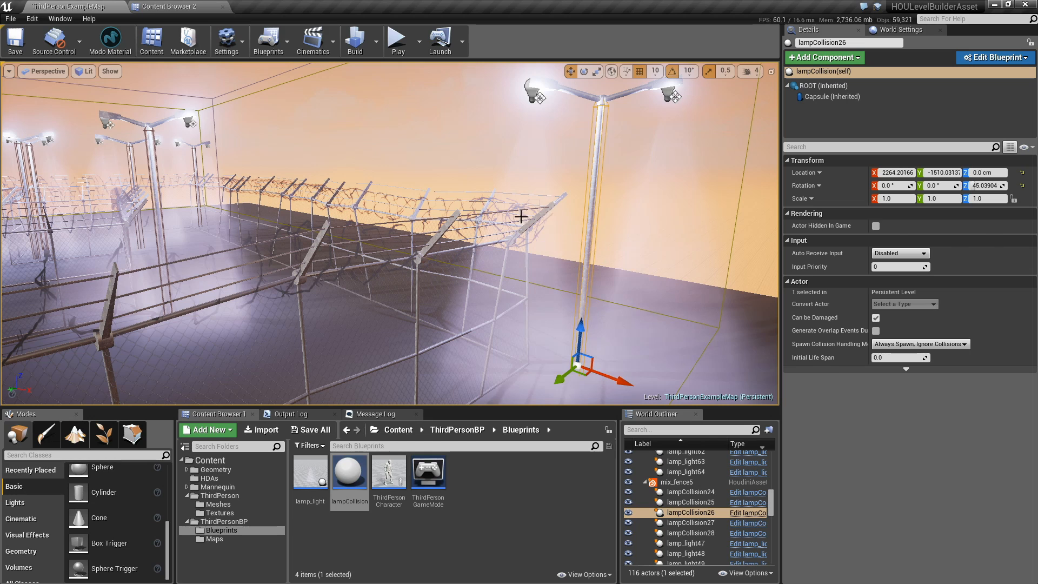
Return to Houdini, narrow the parameter area, go up to the obj level and reposition the mix_periphery_fence node
key(alt+Tab)
drag(546, 353, 731, 344)
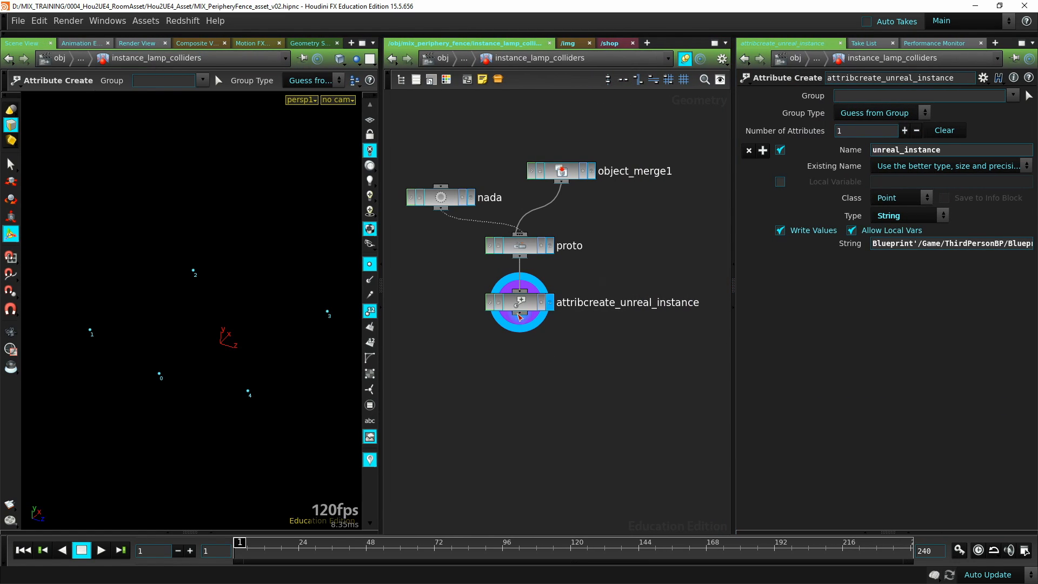
click(443, 59)
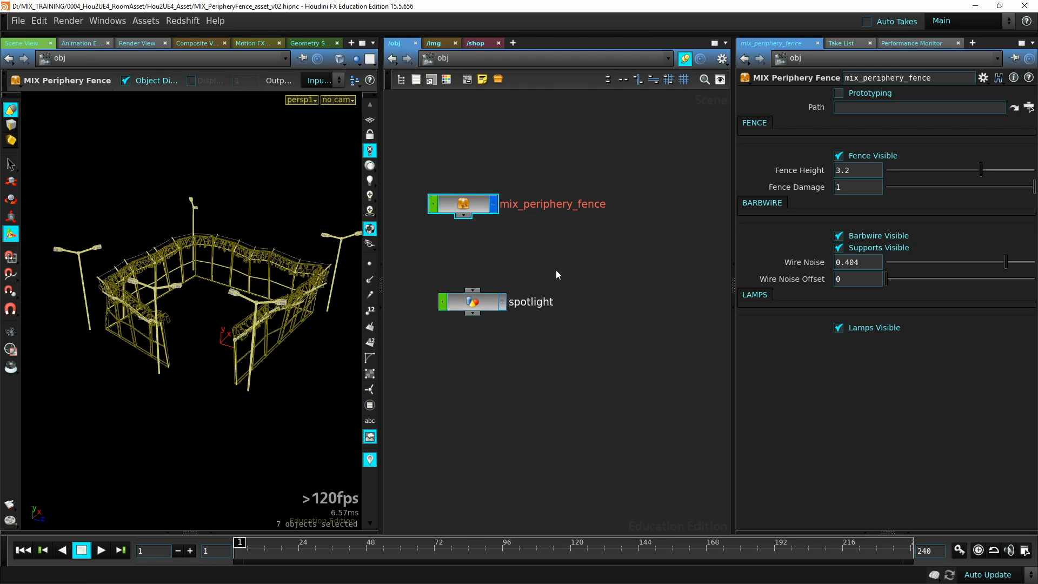
click(530, 269)
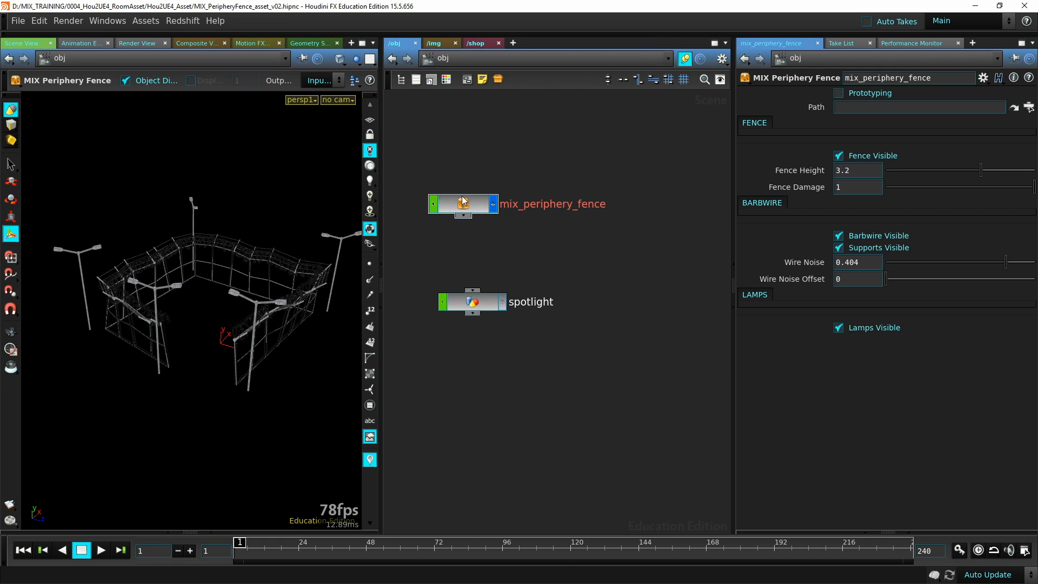
drag(463, 201, 480, 212)
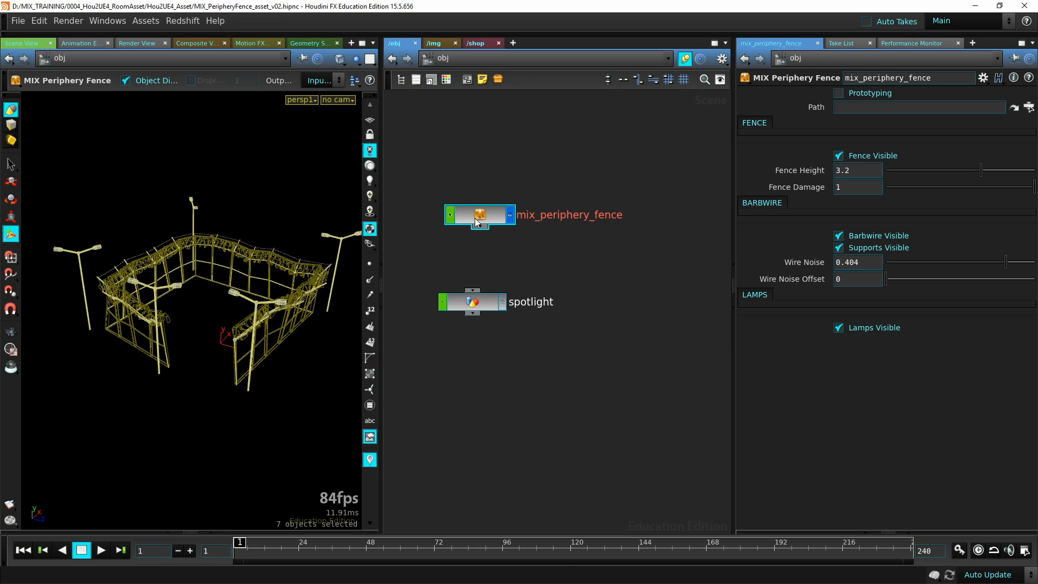
Open the operator type properties of MIX Periphery Fence and arrange the window so the node network stays visible
right_click(486, 212)
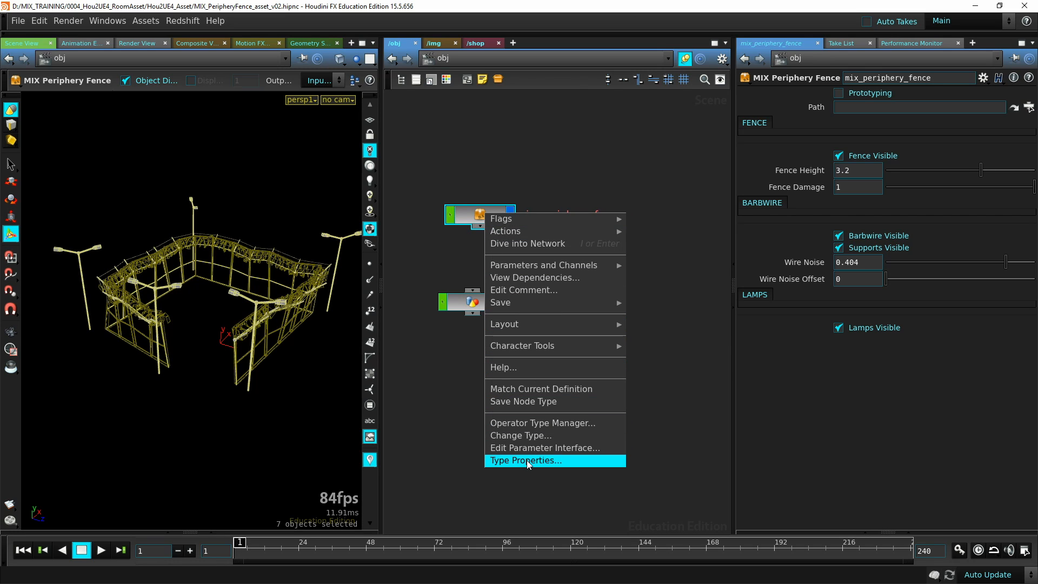
key(Escape)
click(146, 20)
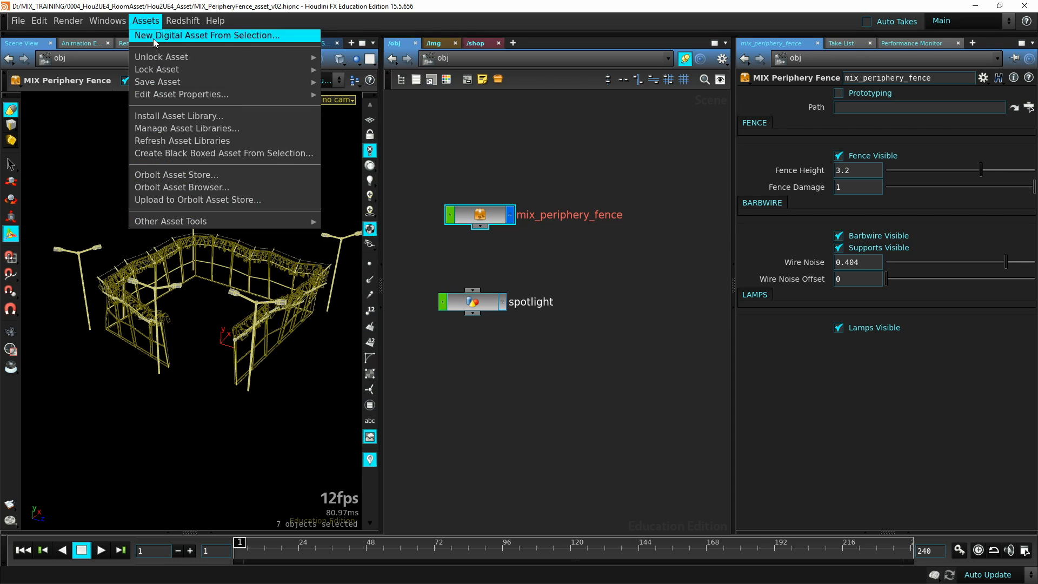
click(352, 95)
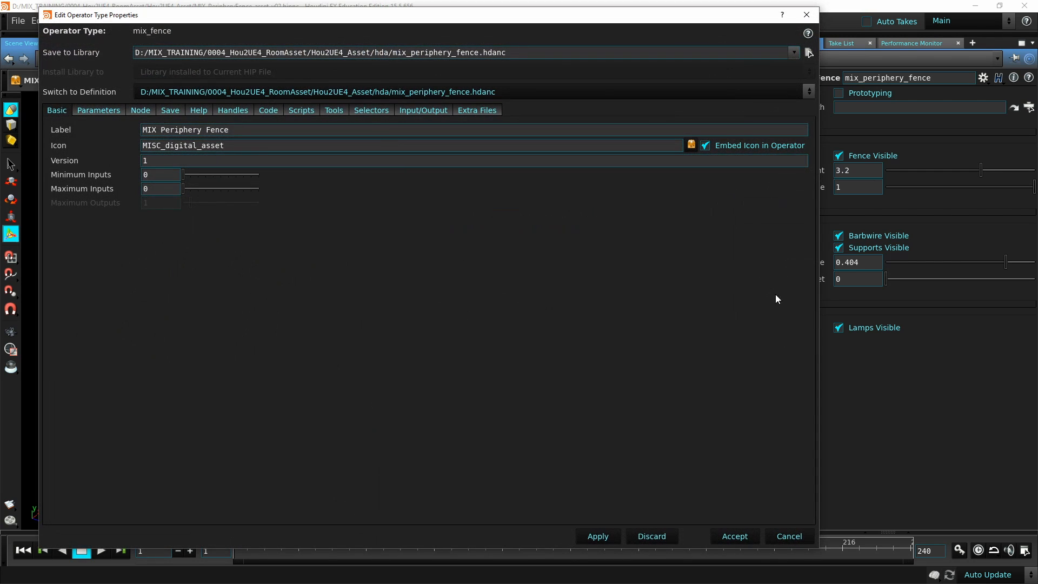
drag(818, 547, 504, 458)
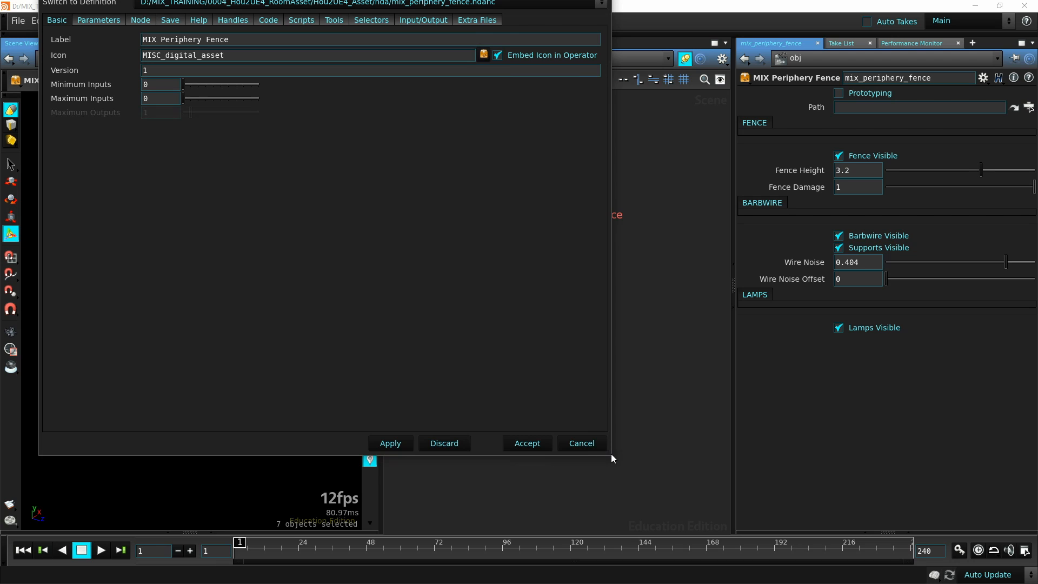
drag(612, 456, 626, 473)
drag(473, 9, 436, 17)
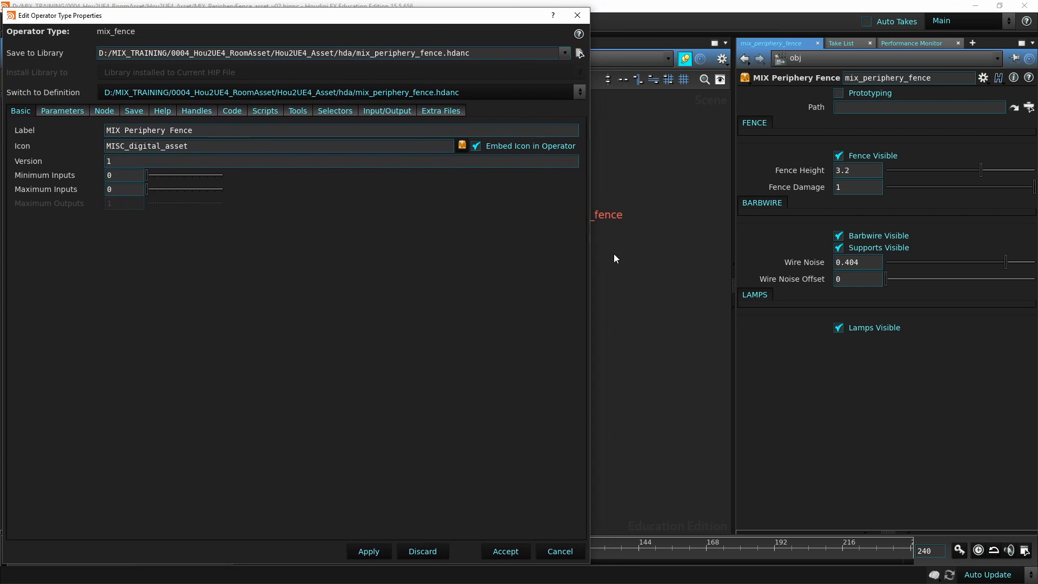
middle_drag(615, 254, 703, 258)
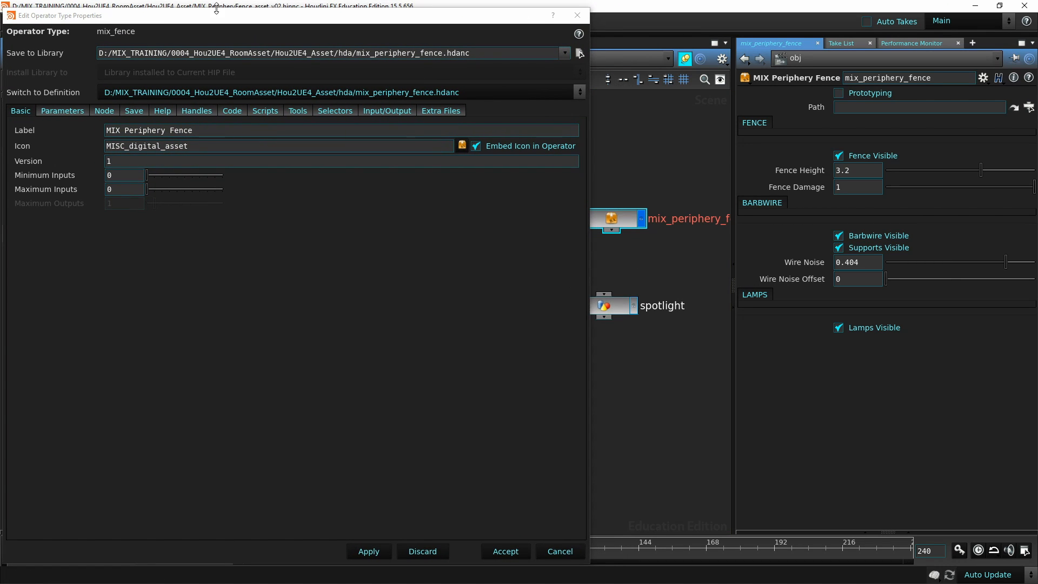
Show the asset's Node properties and highlight the fence/curve1 entry under Editable Nodes
click(105, 110)
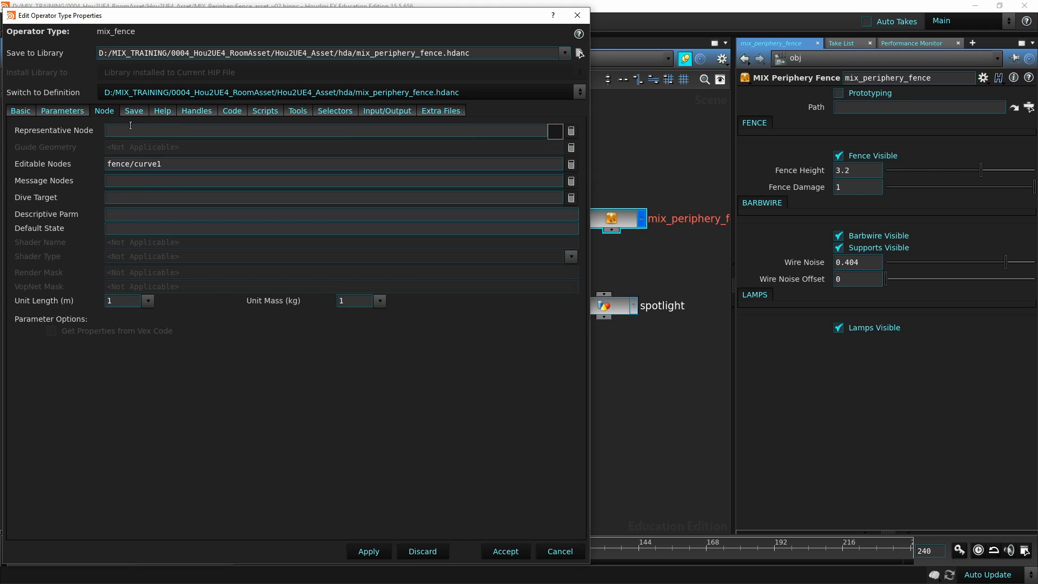
drag(195, 168, 103, 170)
drag(179, 166, 99, 166)
click(145, 164)
drag(169, 164, 81, 161)
Shift the properties window aside, enter the mix_periphery_fence network and go into its fence node
drag(479, 15, 439, 21)
click(624, 218)
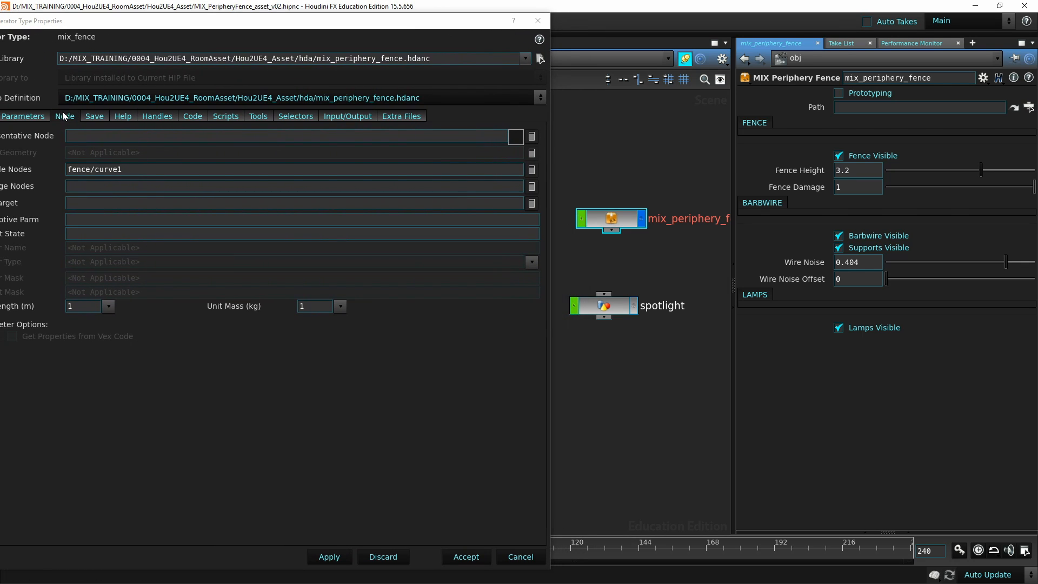
double_click(618, 213)
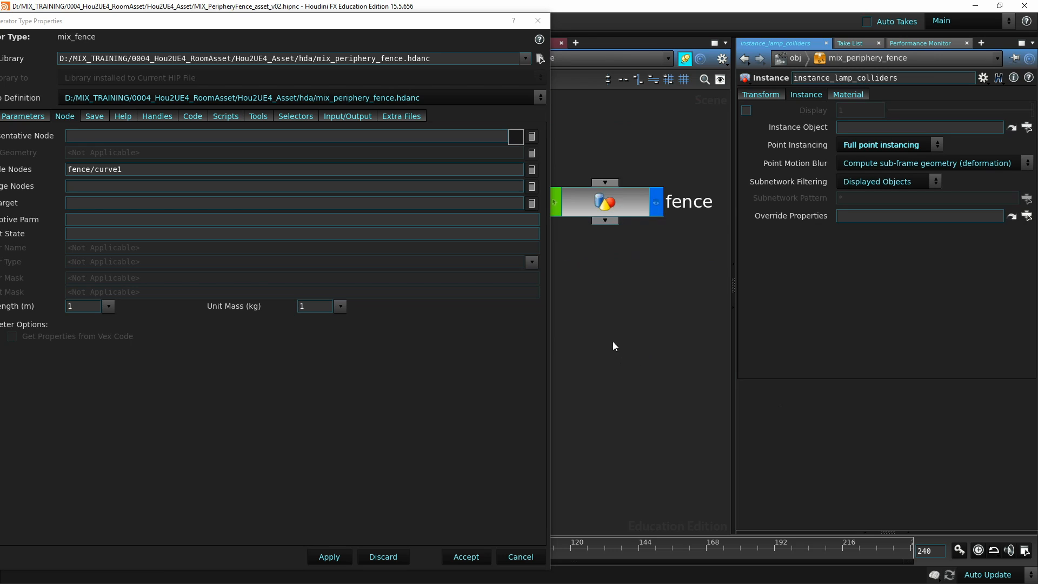
click(680, 222)
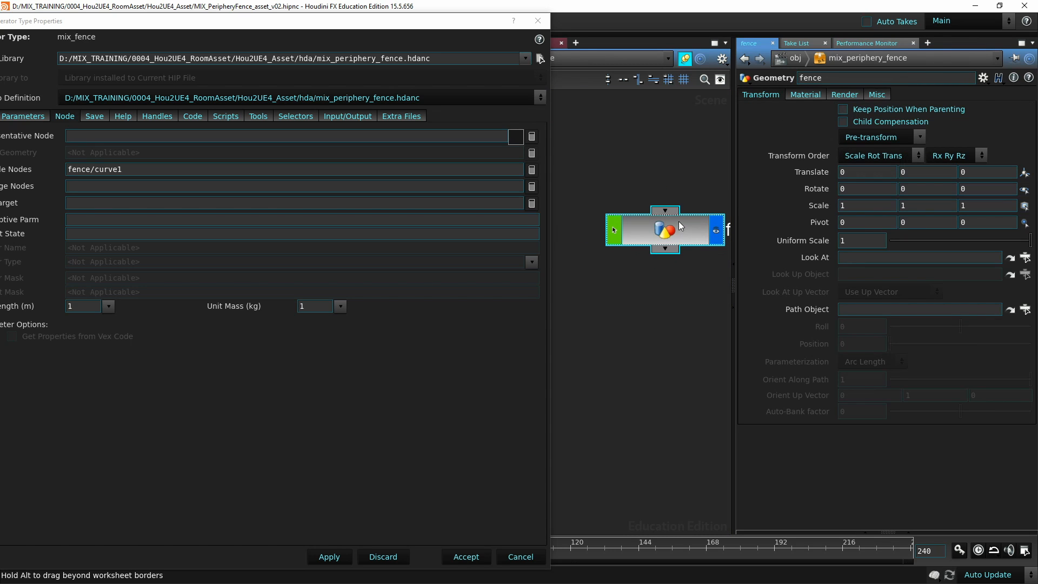
double_click(680, 222)
Locate and reposition the curve1 node in the fence network, and highlight the matching fence/curve1 Editable Nodes entry
scroll(605, 284, up, 6)
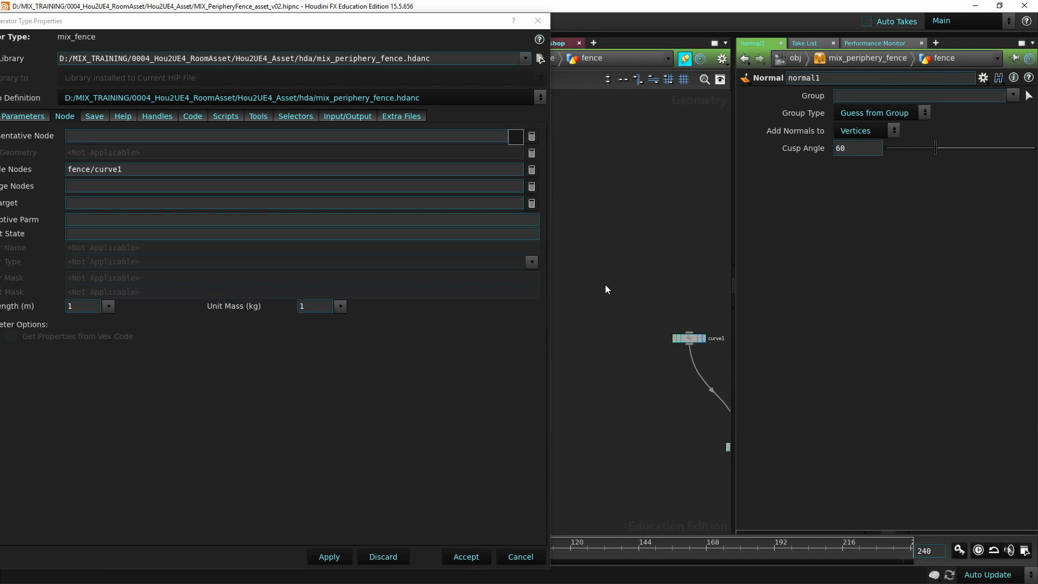
middle_drag(635, 326, 540, 255)
scroll(598, 263, up, 4)
middle_drag(614, 240, 703, 362)
drag(657, 179, 586, 328)
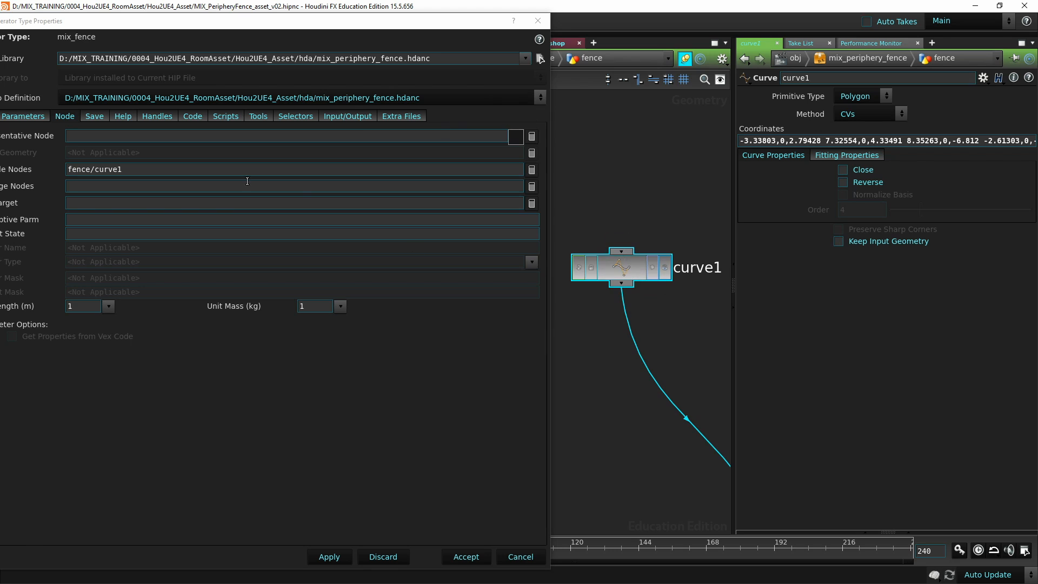
double_click(131, 174)
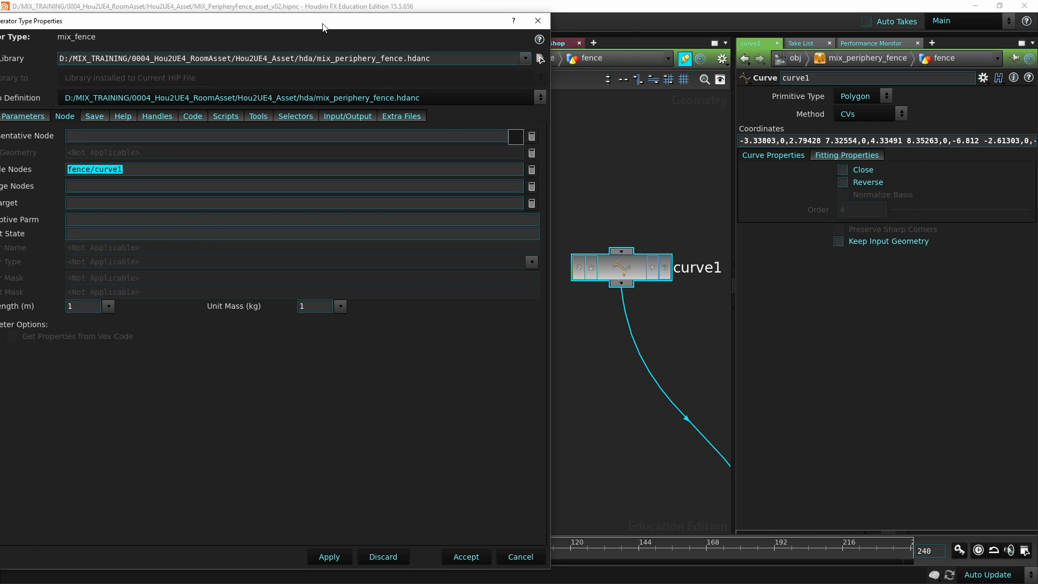
Show the asset's Extra Files list and reposition the properties window beside the curve1 node
drag(322, 27, 527, 21)
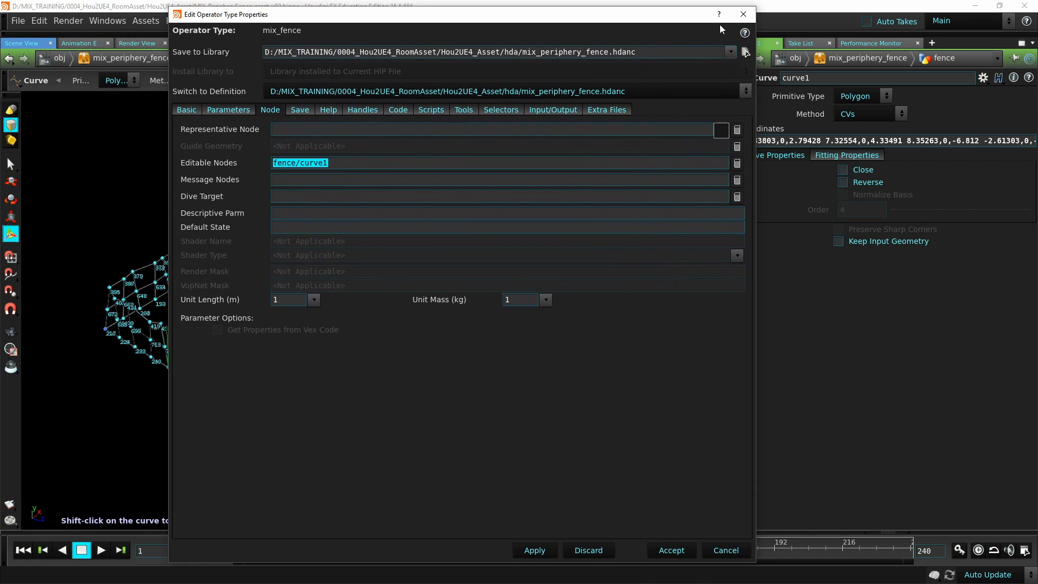
drag(555, 18, 461, 21)
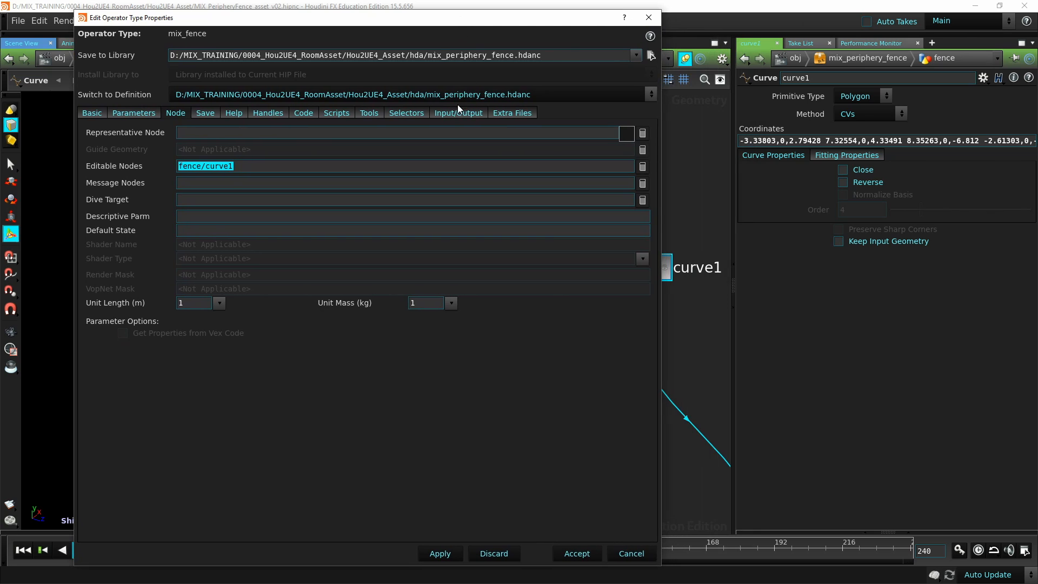
click(506, 112)
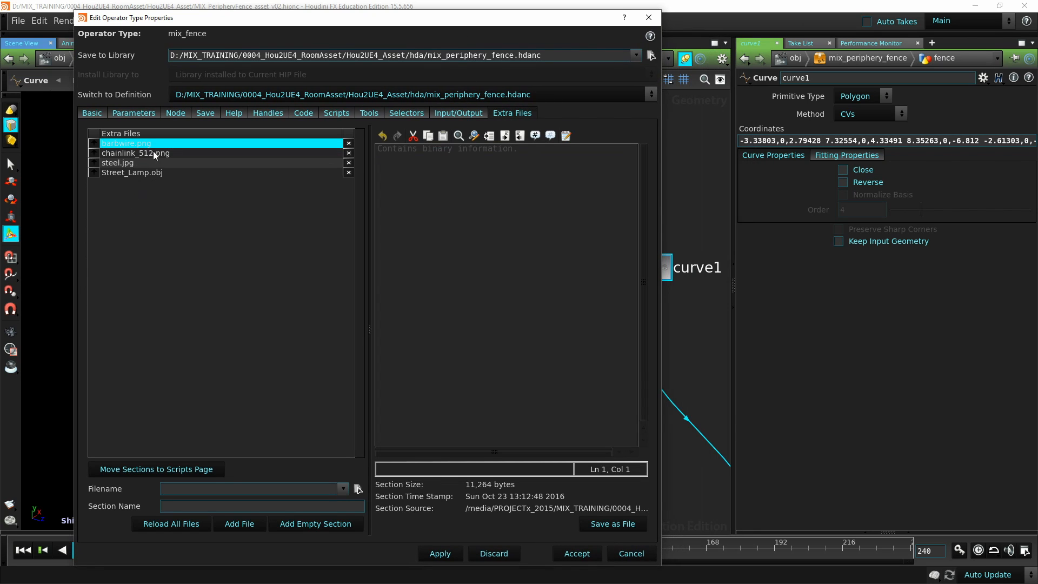
drag(464, 14, 396, 14)
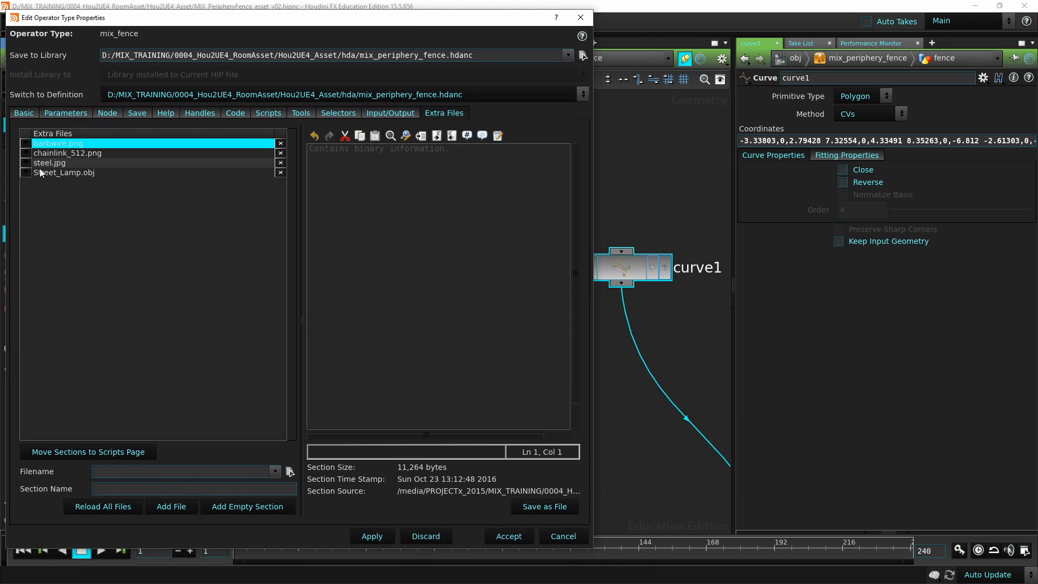
Go through the embedded files barbwire.png, chainlink_512.png, steel.jpg and Street_Lamp.obj and inspect their contents
double_click(64, 144)
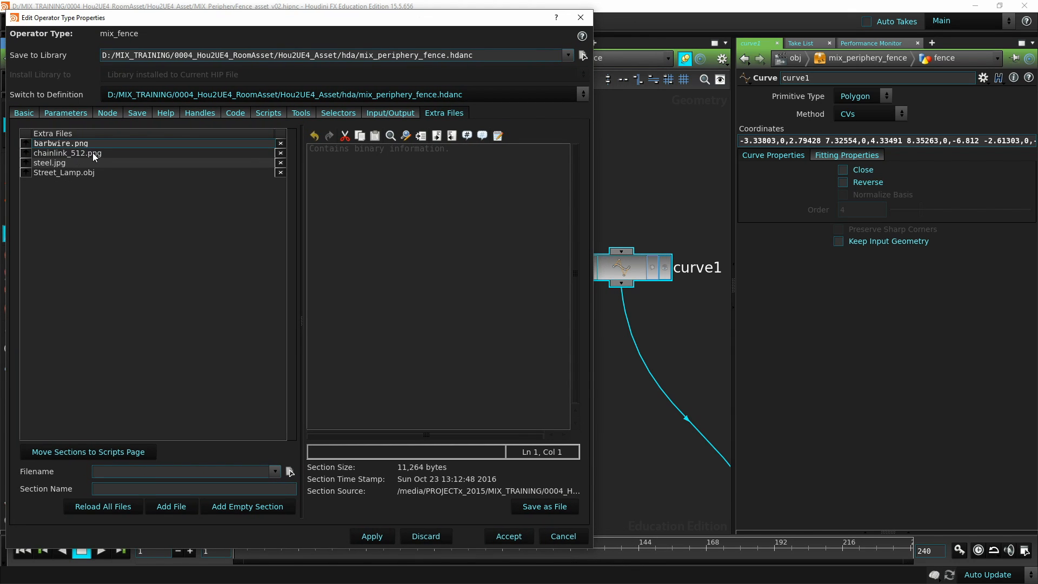
click(92, 153)
click(98, 163)
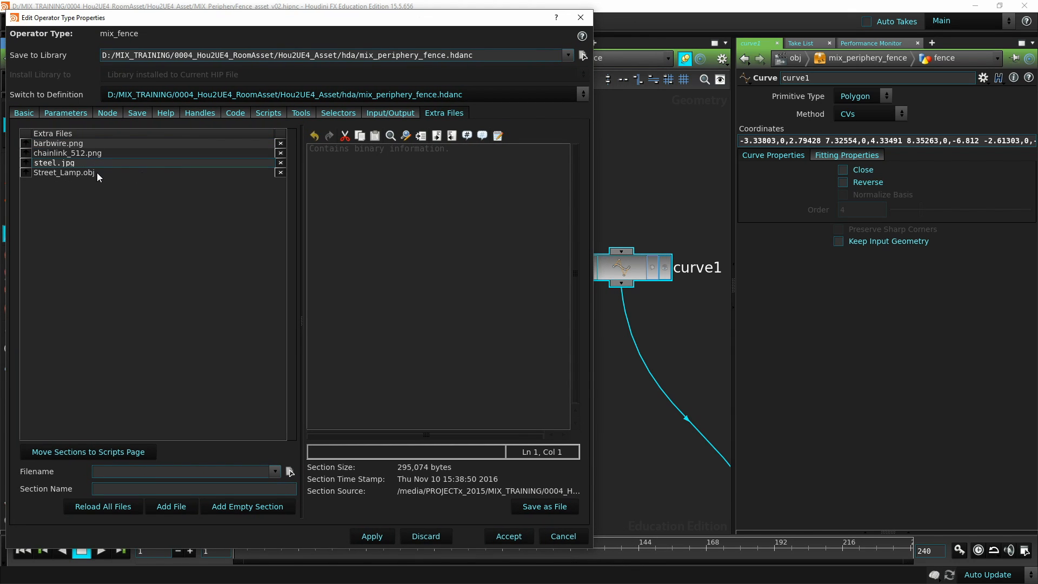
click(105, 172)
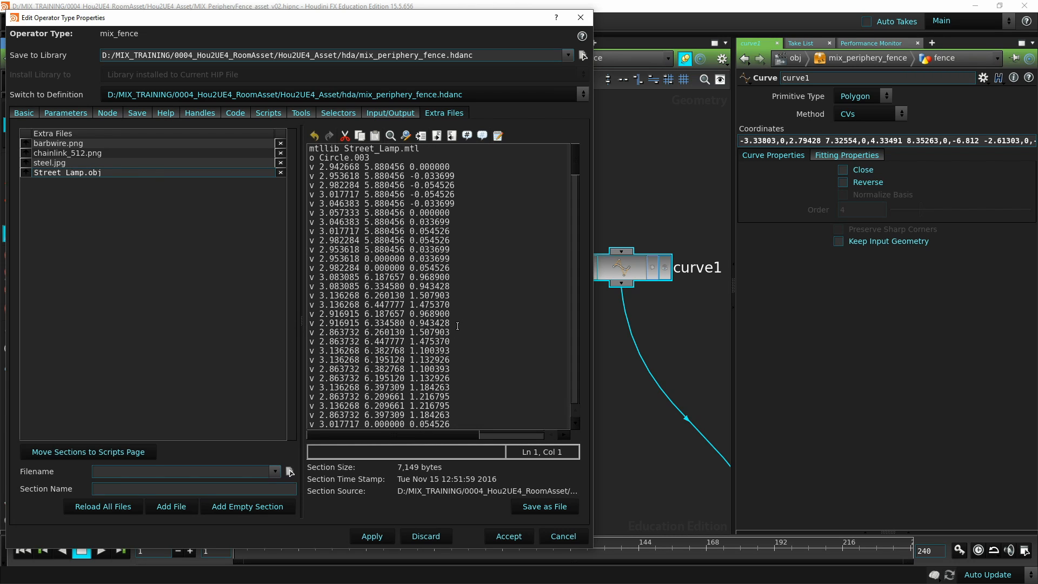
Embed skull.obj from the geo folder as an extra file in the asset and view its contents
drag(257, 26, 266, 20)
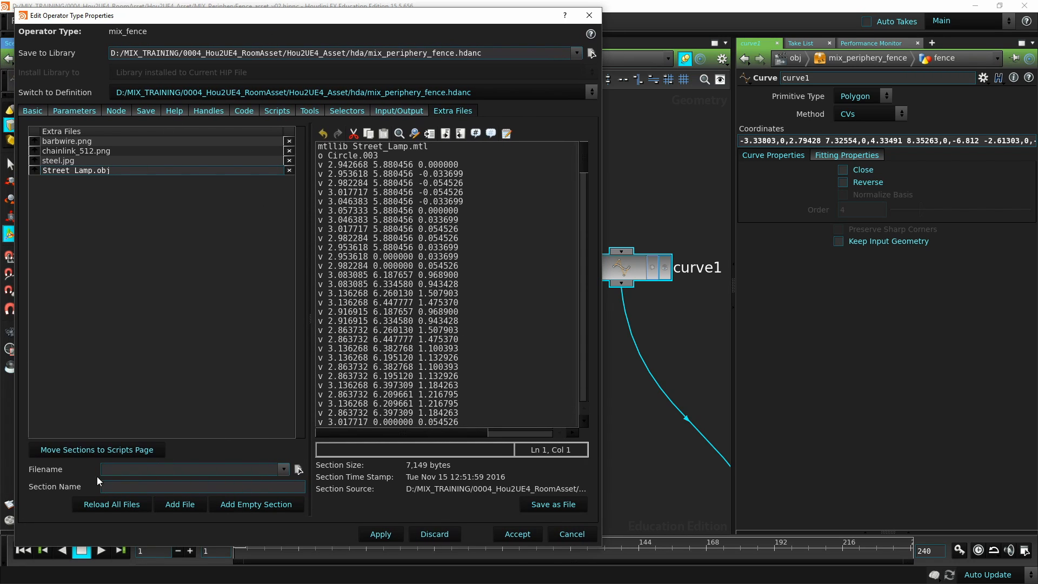
click(299, 469)
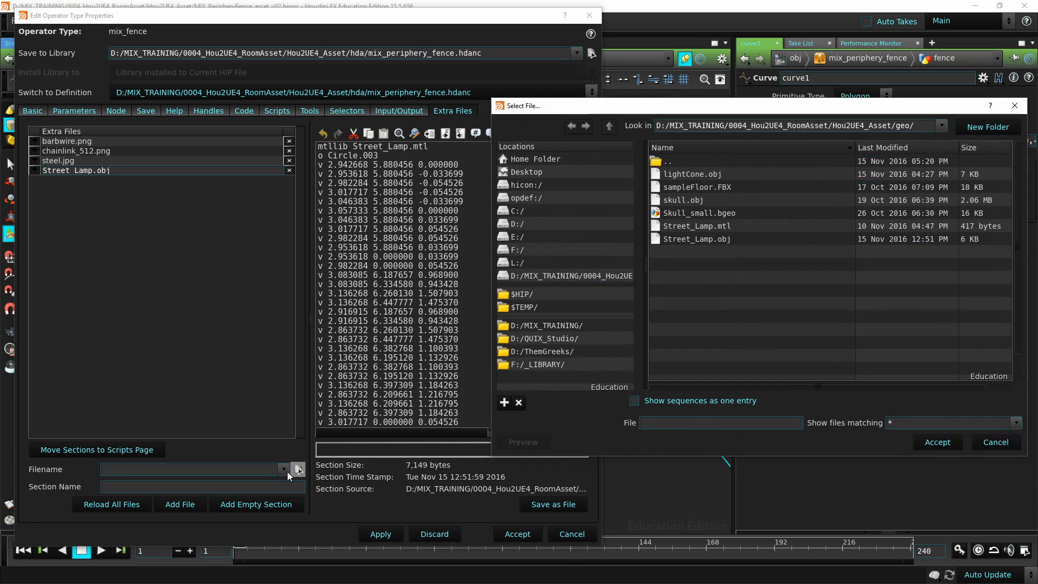
click(699, 203)
click(937, 443)
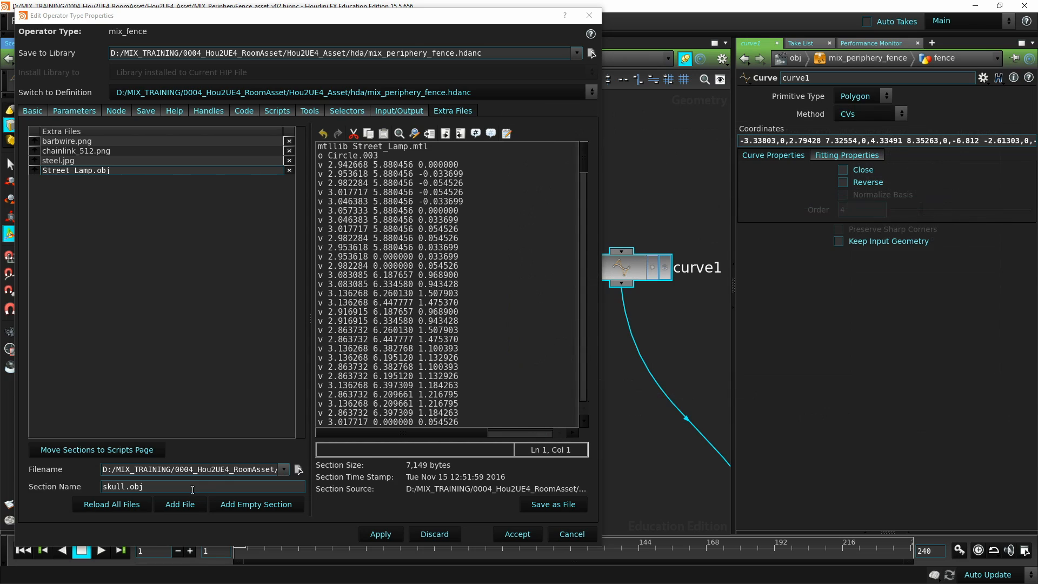
click(183, 504)
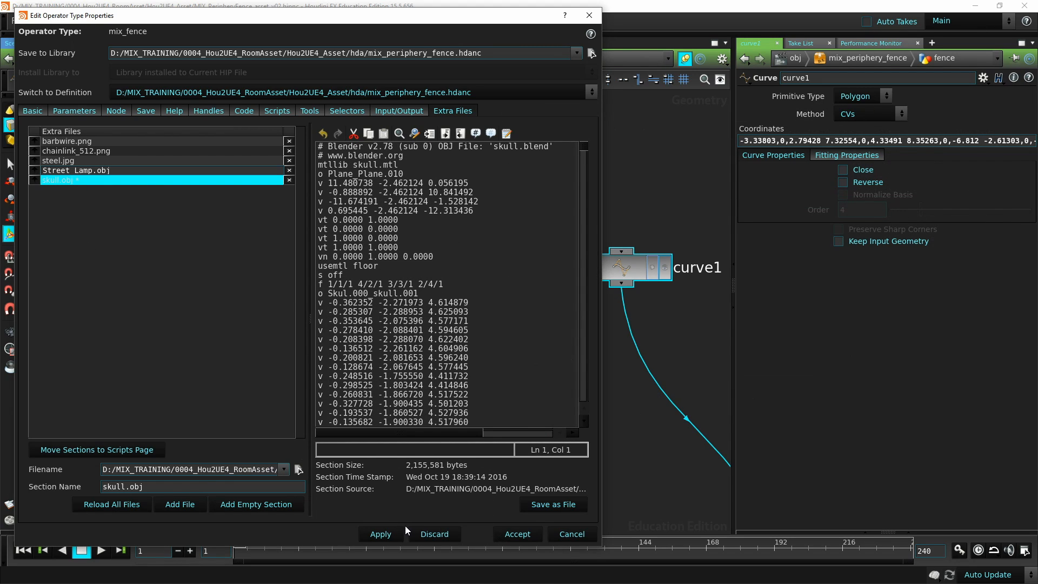
click(90, 170)
click(90, 182)
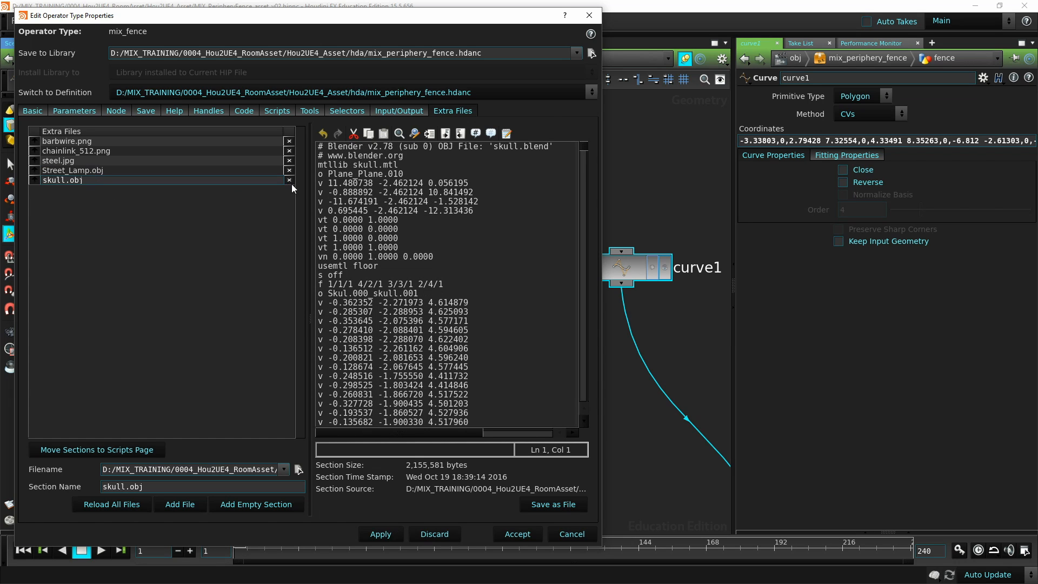
Remove skull.obj from the asset's extra files and accept the operator type properties
click(290, 181)
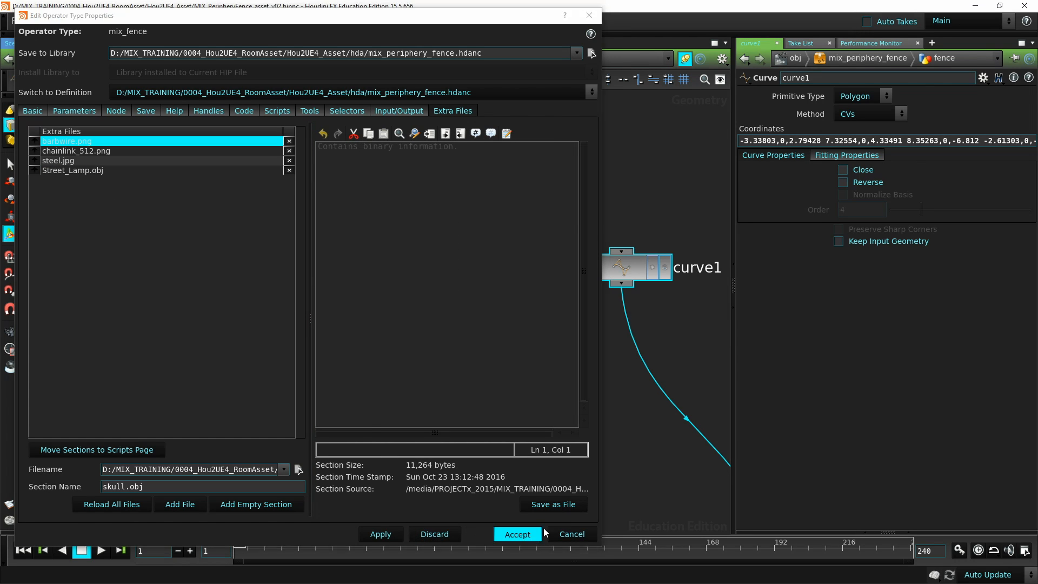
click(517, 534)
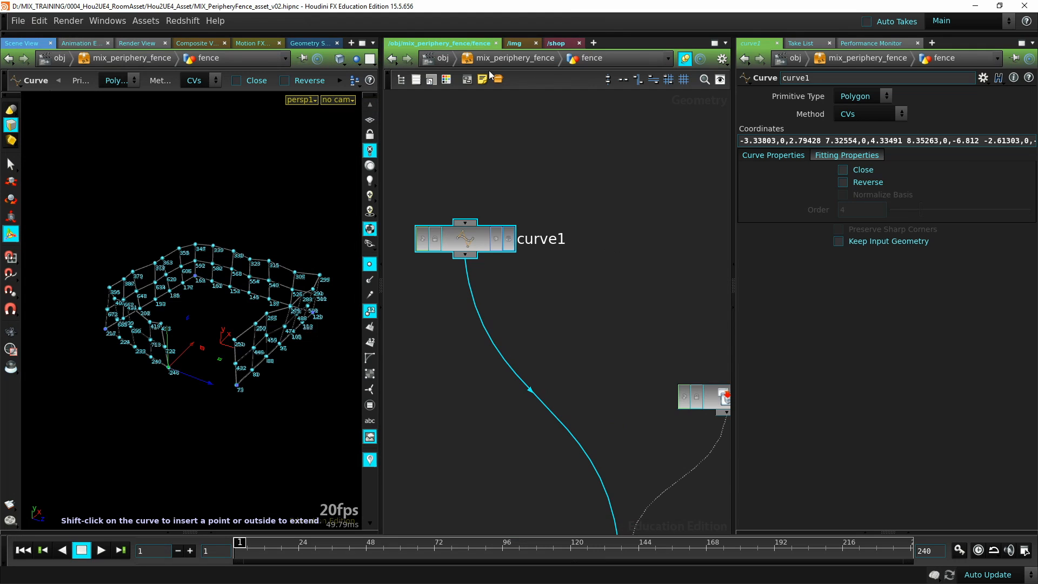
Go back up to the mix_periphery_fence network, reposition its shopnet1 node slightly and enter it
key(u)
middle_drag(569, 327, 509, 410)
scroll(509, 410, down, 3)
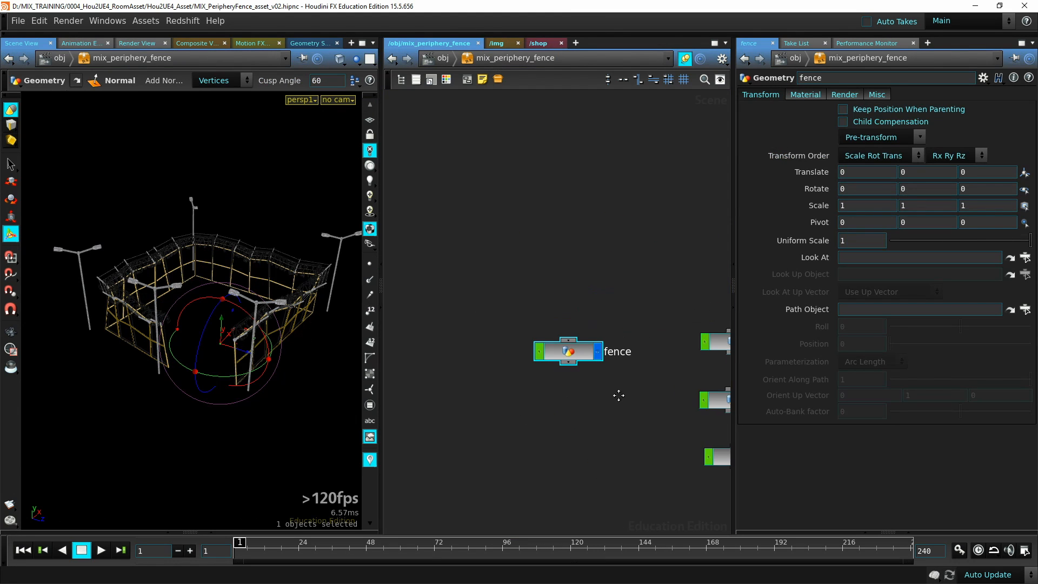
middle_drag(673, 380, 523, 357)
middle_drag(690, 243, 556, 270)
drag(567, 260, 575, 249)
middle_drag(621, 311, 542, 307)
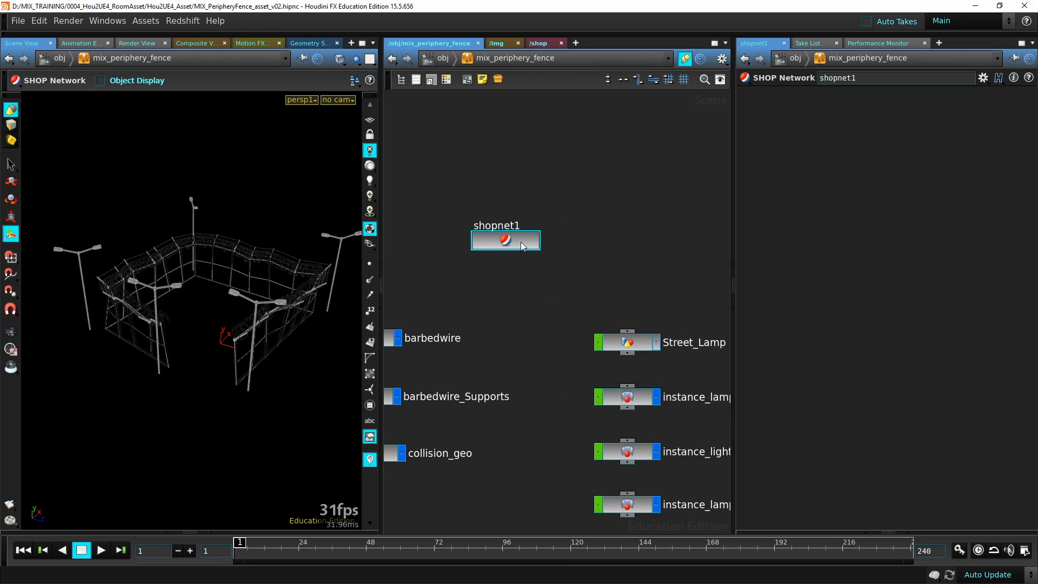
double_click(522, 244)
Go through the fence, barbwire and steel shaders, ending on the fence shader's diffuse settings
drag(639, 193, 521, 291)
drag(662, 285, 493, 338)
drag(673, 362, 481, 417)
middle_drag(657, 376, 603, 320)
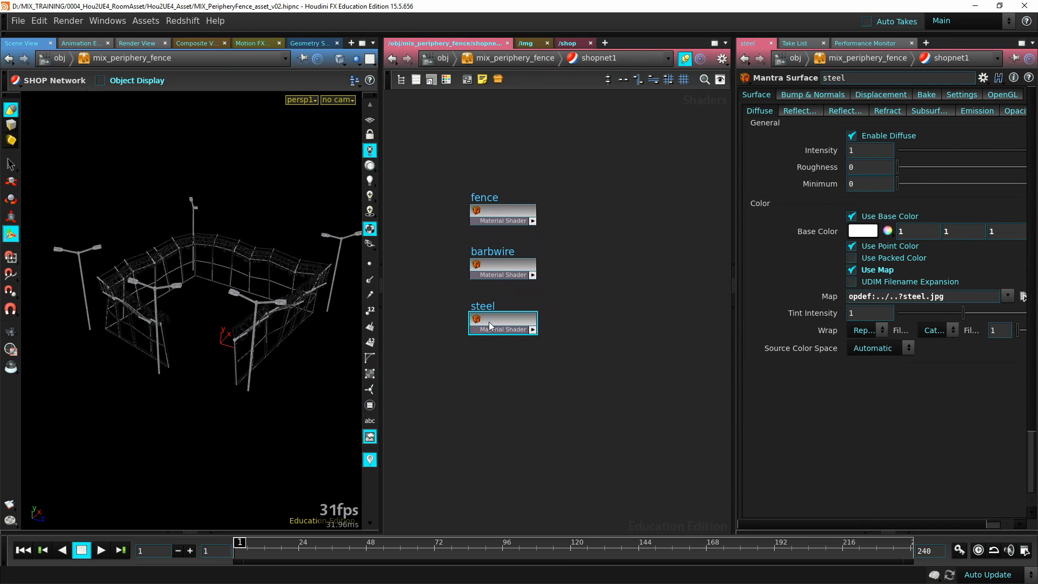
drag(562, 184, 452, 234)
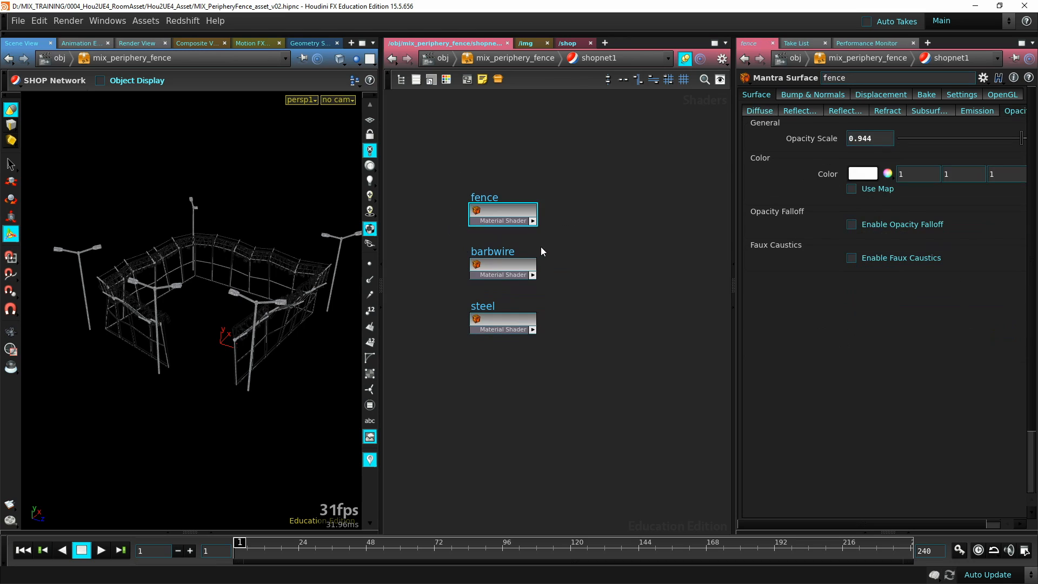
click(760, 110)
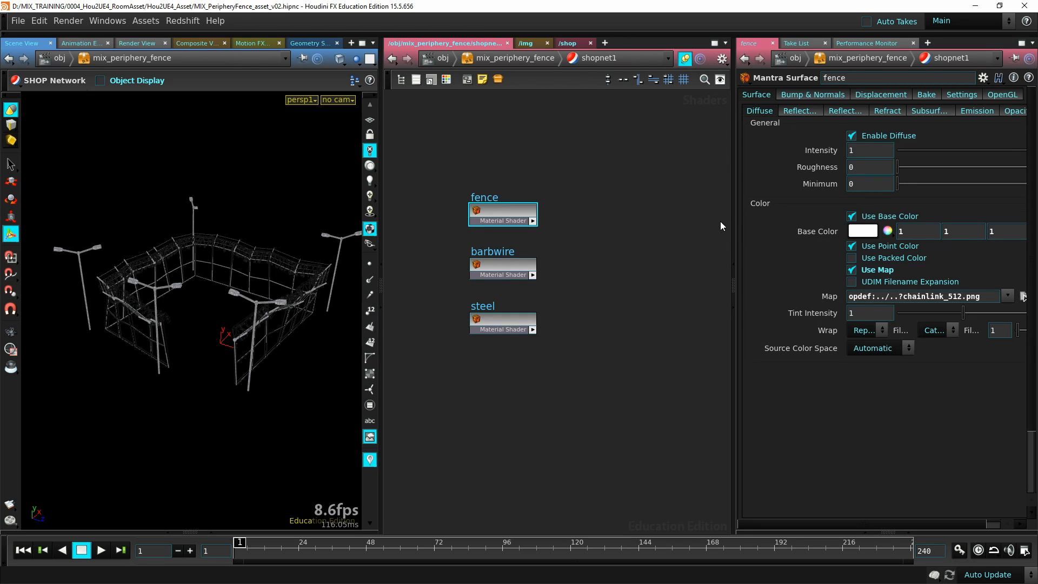
Widen the parameter pane and highlight the question mark and chainlink_512.png in the fence shader's Map path
drag(734, 216, 636, 214)
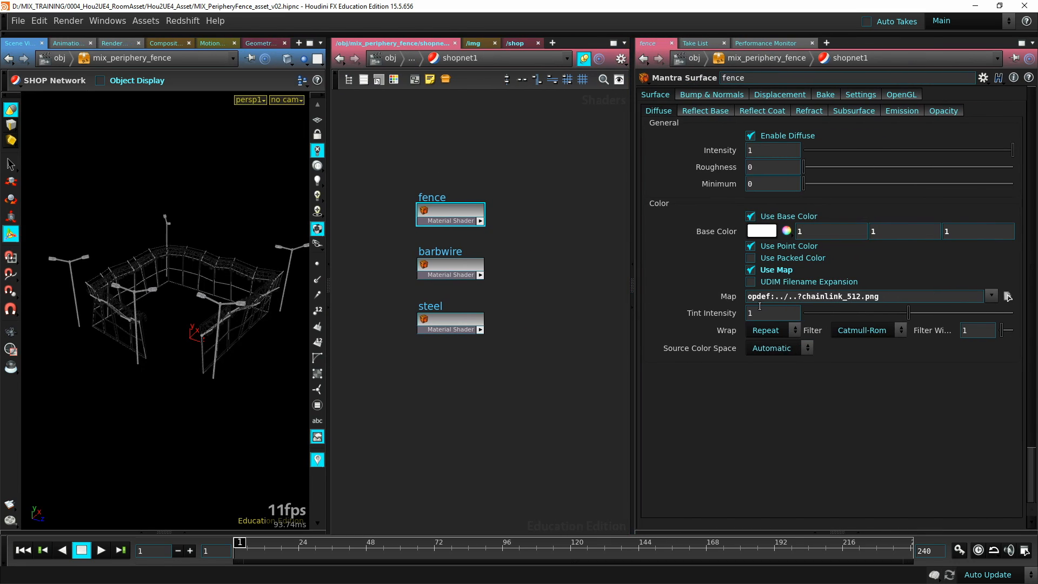
double_click(770, 297)
click(768, 297)
triple_click(773, 296)
click(775, 296)
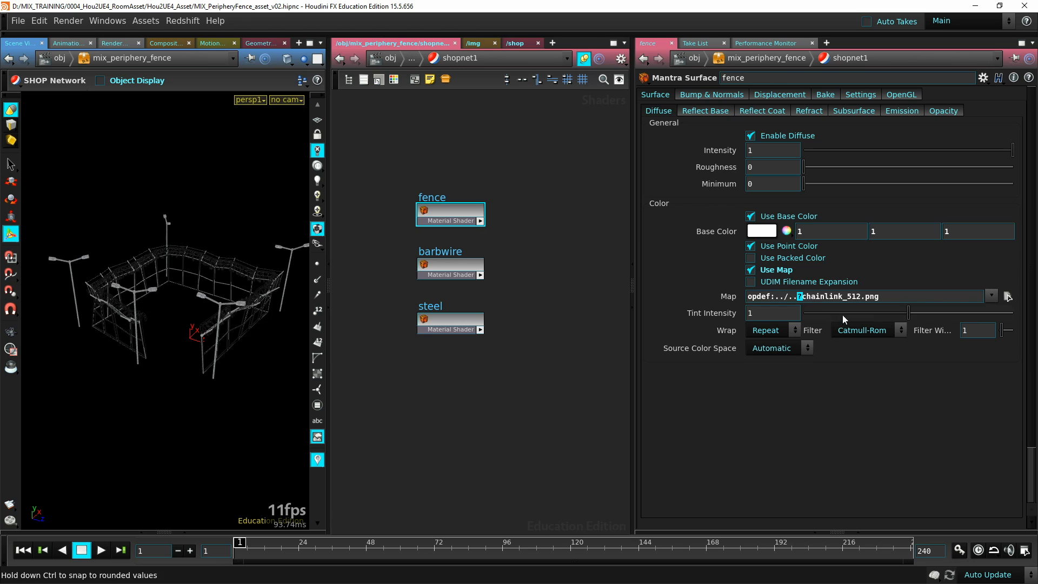
drag(881, 297, 801, 297)
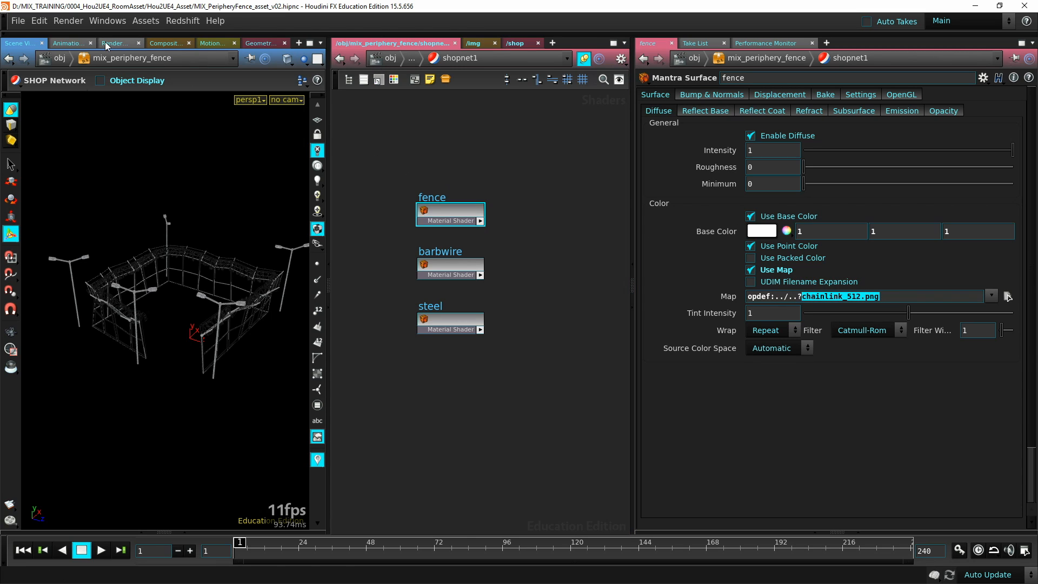
Check the asset's extra files in its type properties again, close them and highlight the opdef:../..? prefix of the Map path
right_click(117, 58)
click(140, 362)
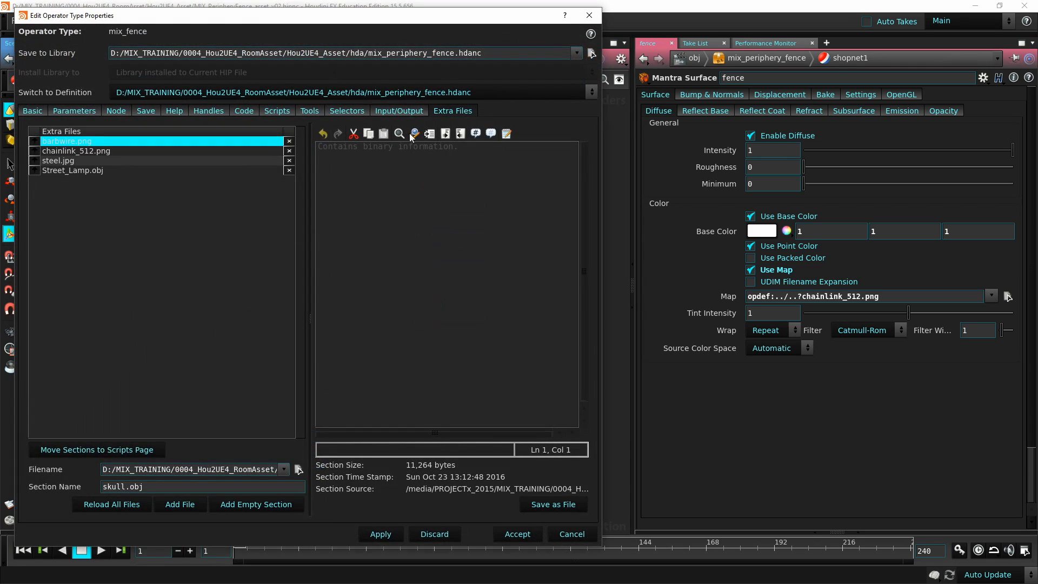
click(590, 15)
drag(802, 296, 749, 296)
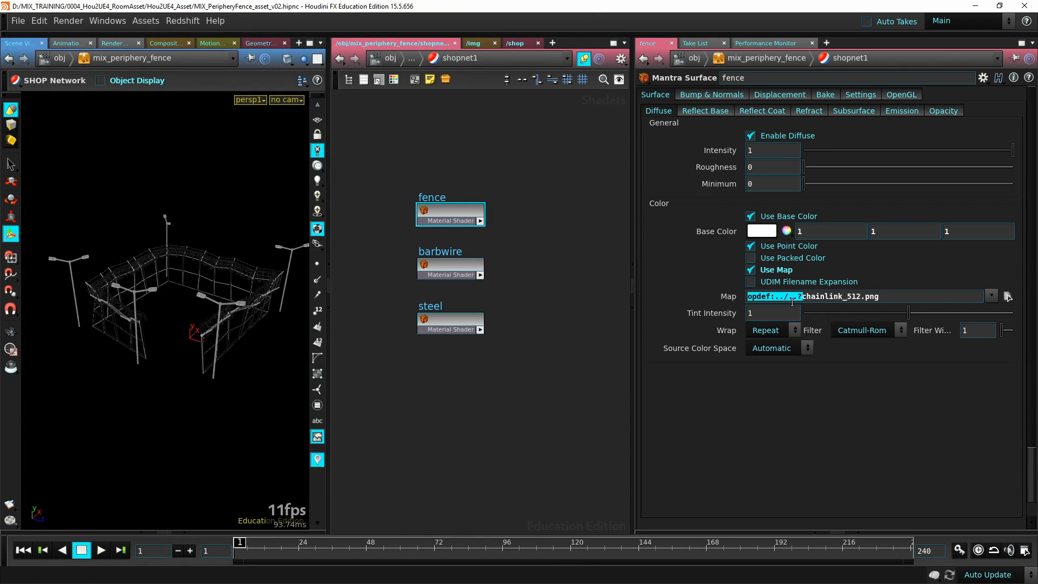
Return to the object level, re-enter mix_periphery_fence and go into its Street_Lamp node
click(392, 59)
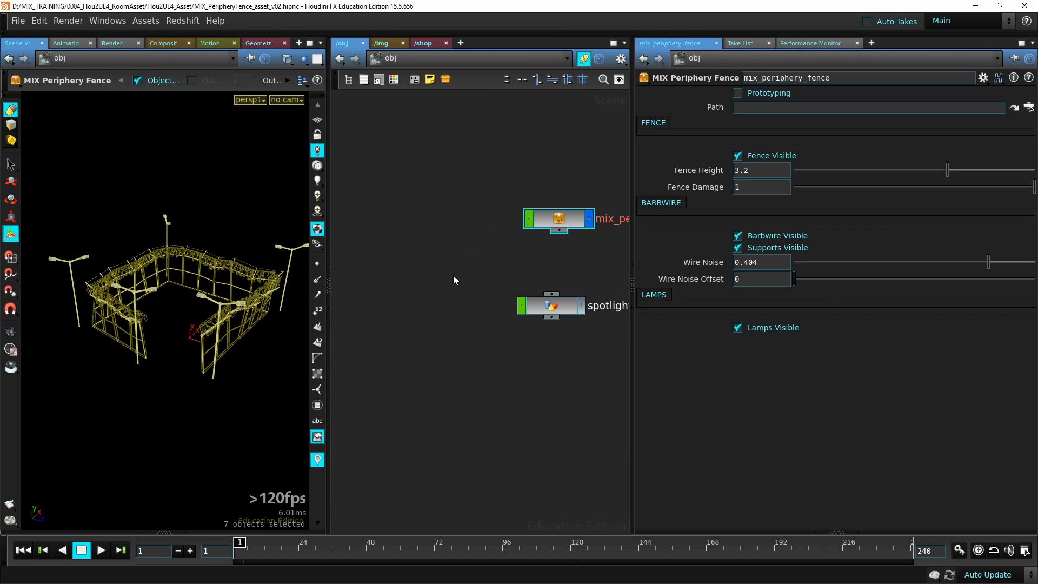
middle_drag(421, 286, 408, 286)
middle_drag(562, 290, 622, 317)
scroll(537, 314, down, 3)
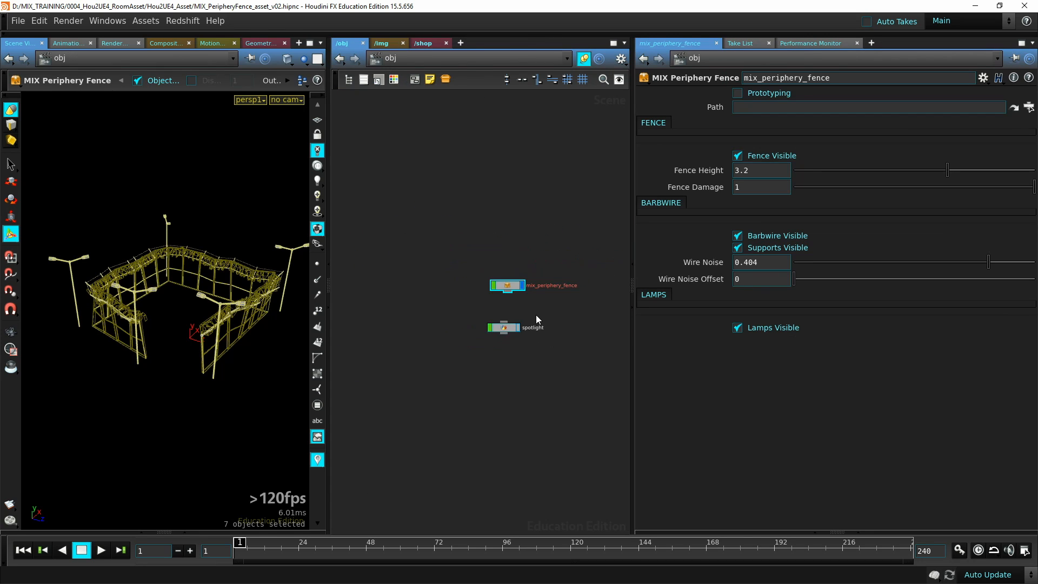
key(i)
middle_drag(535, 316, 360, 315)
double_click(508, 264)
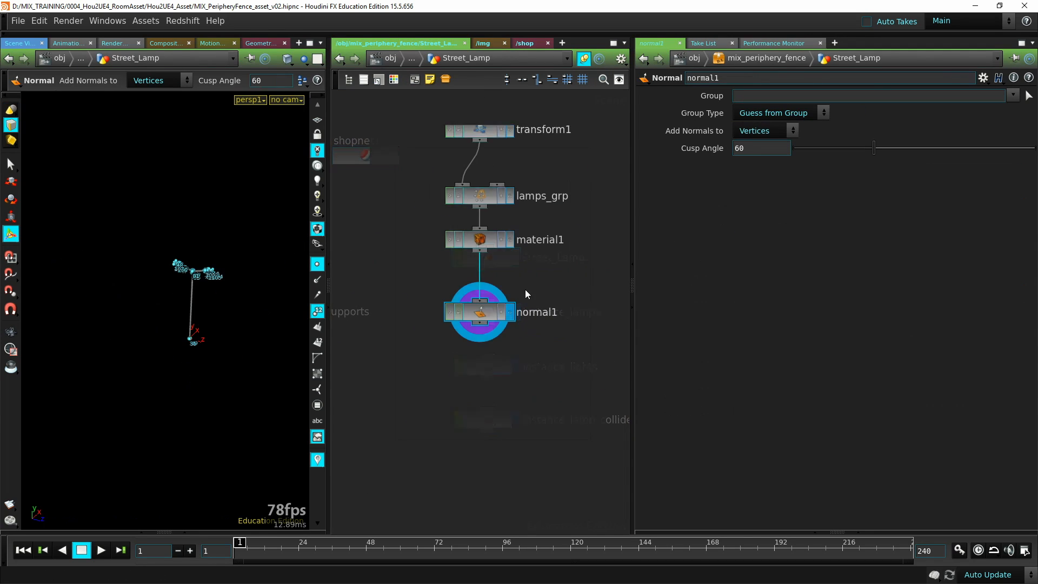
Select the Street_Lamp file node and highlight its embedded geometry path opdef:../..?Street_Lamp.obj, then deselect the node
middle_drag(595, 176, 550, 458)
click(457, 267)
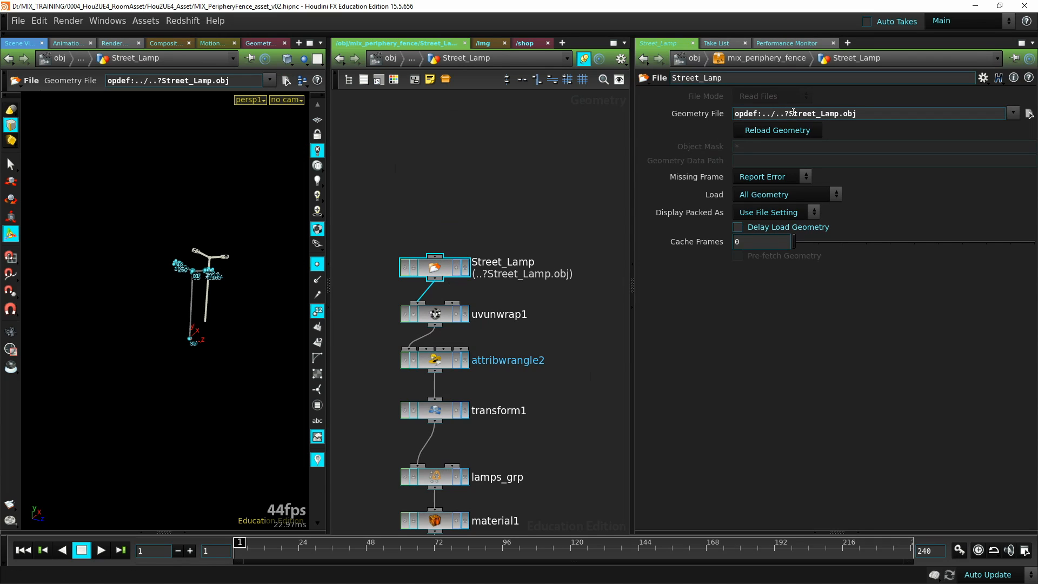
drag(790, 113, 733, 114)
drag(858, 112, 733, 115)
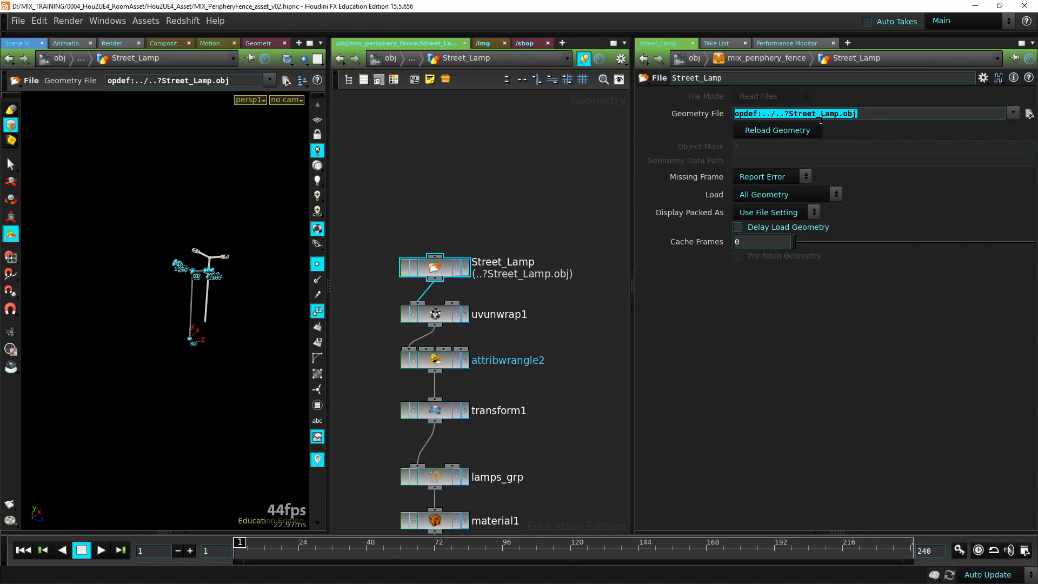
middle_drag(509, 239, 539, 118)
click(585, 280)
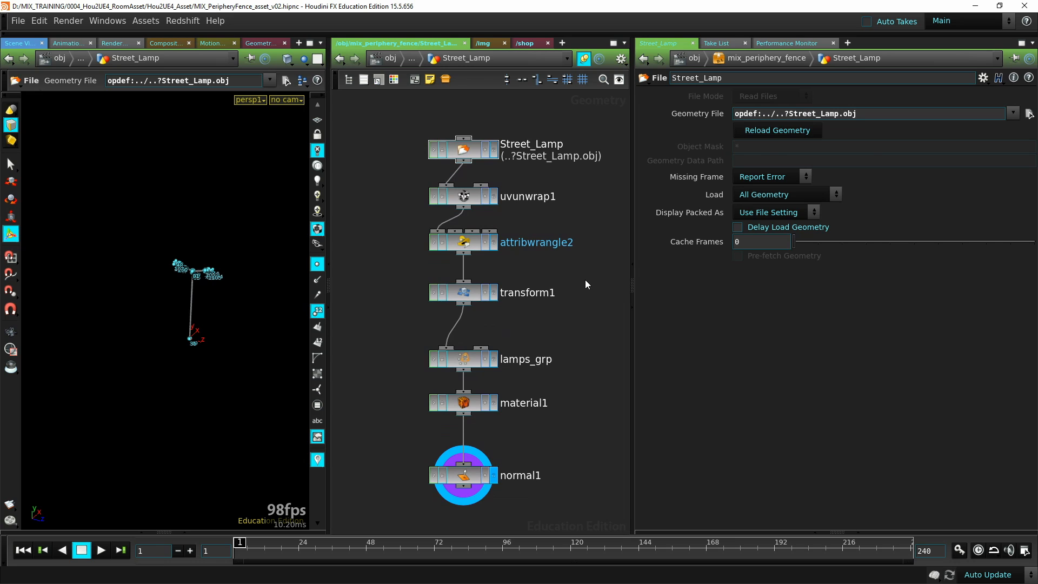
Return to shopnet1, review the fence shader's diffuse map path and reposition the fence and barbwire shader nodes slightly
key(u)
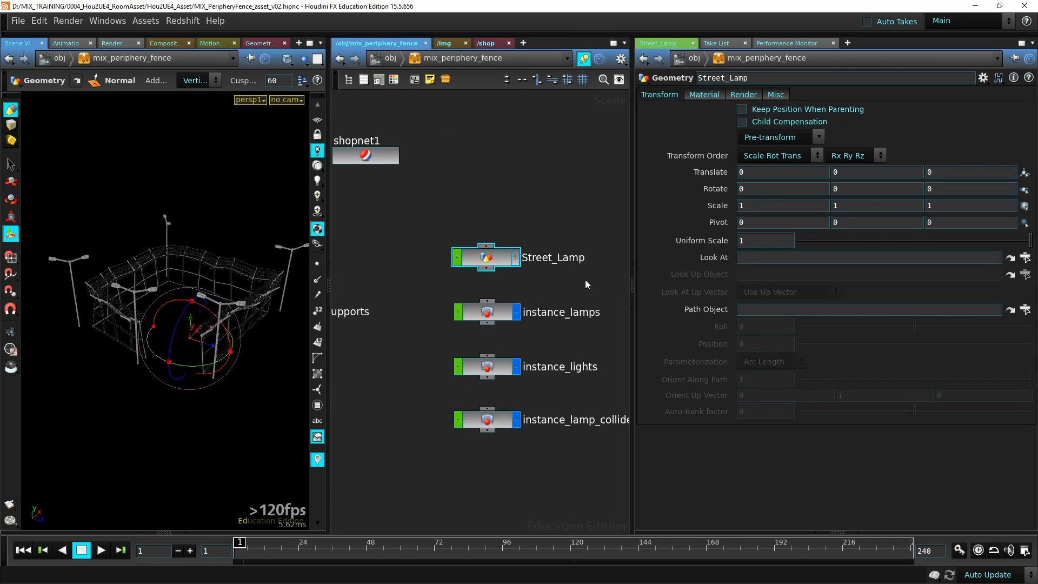
double_click(375, 161)
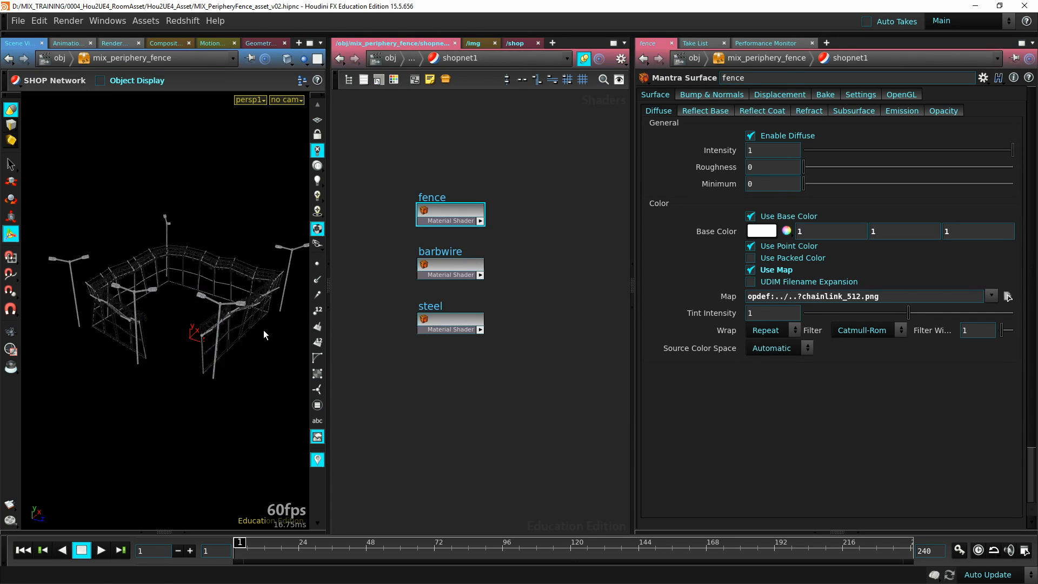
drag(444, 207, 444, 201)
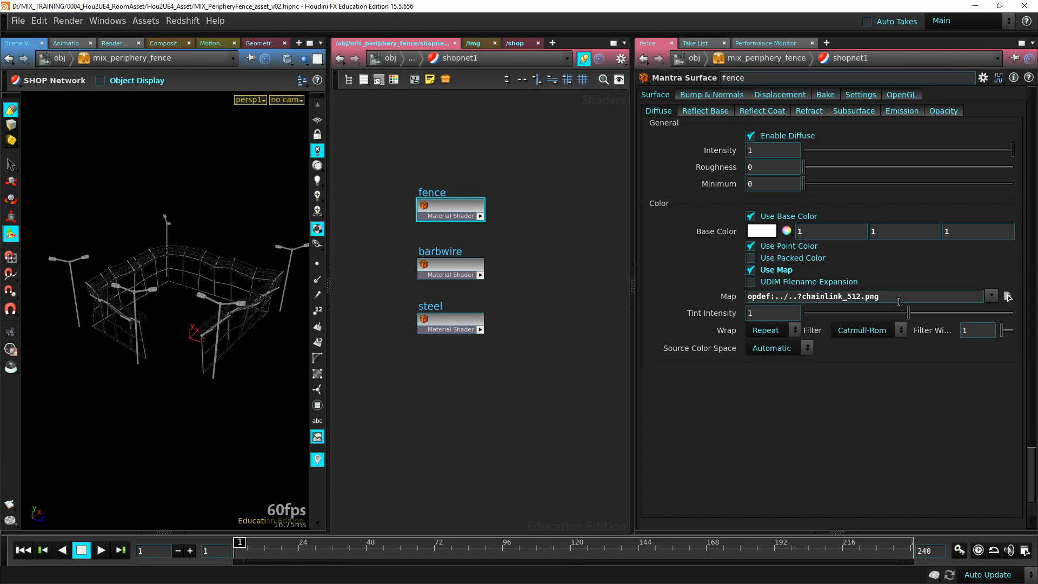
drag(879, 297, 865, 297)
drag(460, 211, 459, 224)
drag(435, 279, 470, 284)
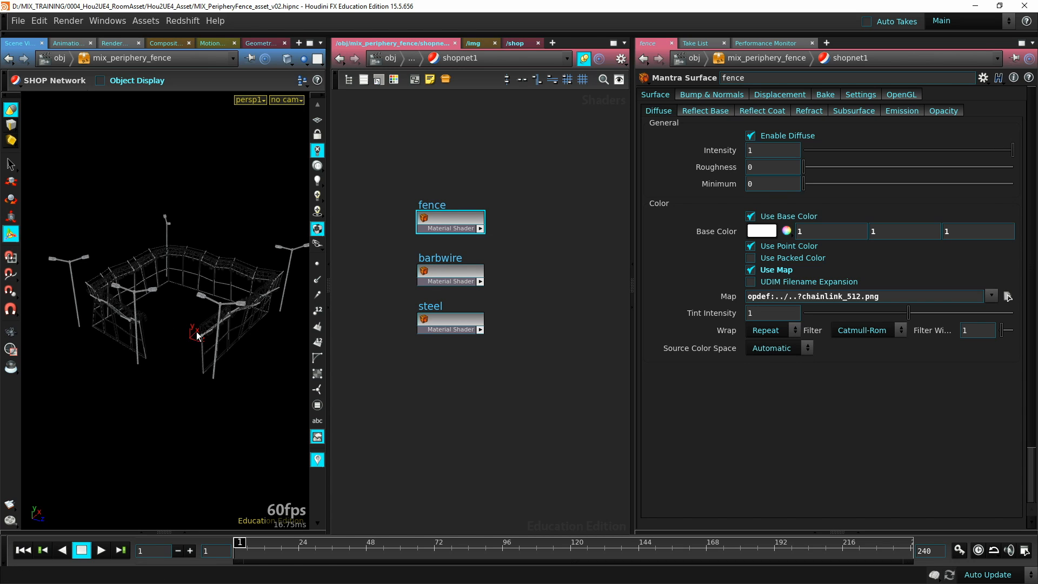
Select the collision_geo object in the viewport and examine the fence and barbed wire up close
click(227, 332)
alt+right_drag(227, 332, 277, 345)
alt+drag(237, 369, 133, 323)
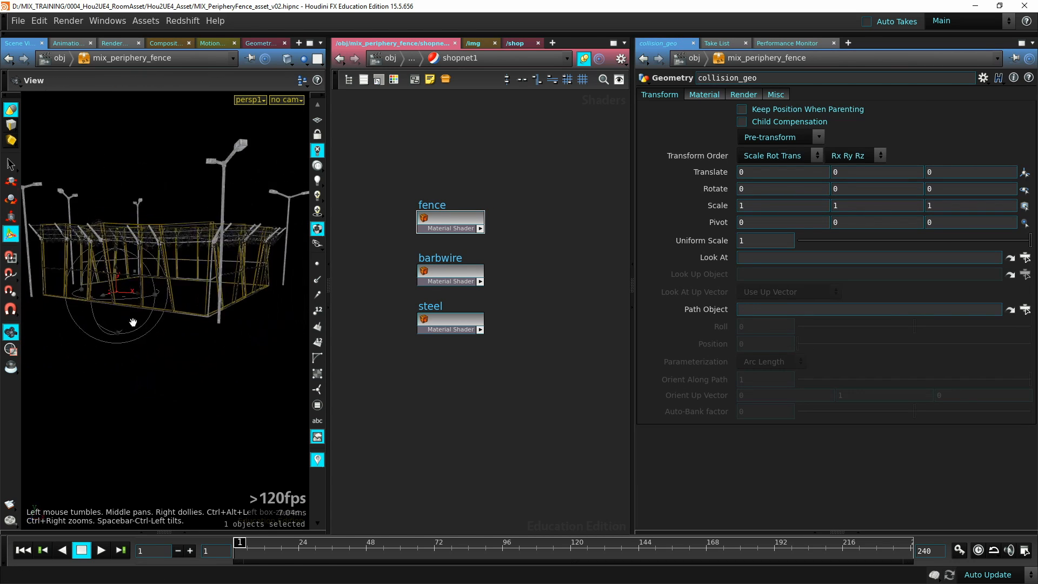
alt+right_drag(133, 322, 282, 329)
alt+drag(233, 367, 174, 460)
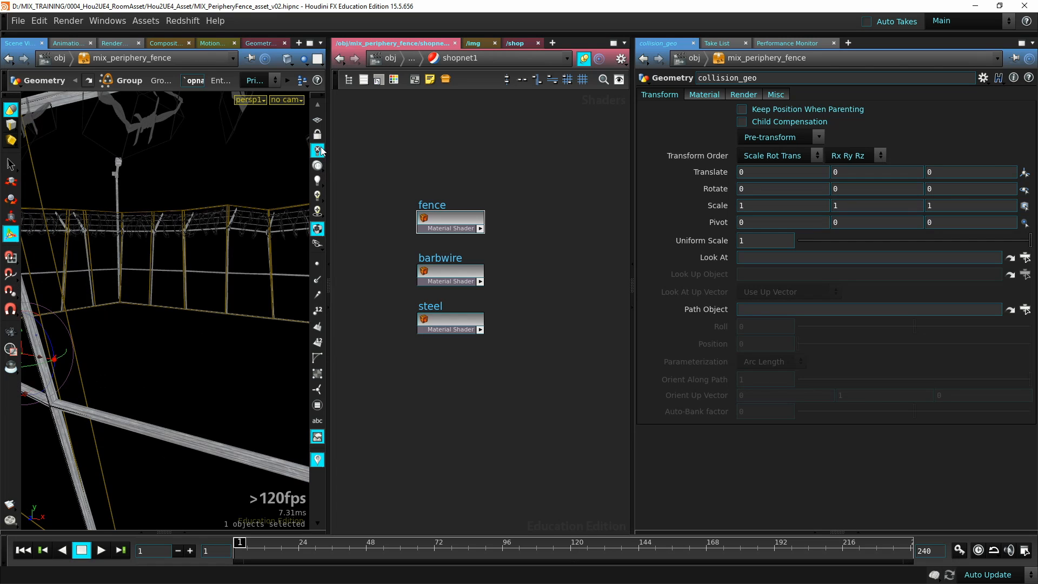
alt+drag(212, 330, 238, 325)
alt+right_drag(238, 325, 200, 245)
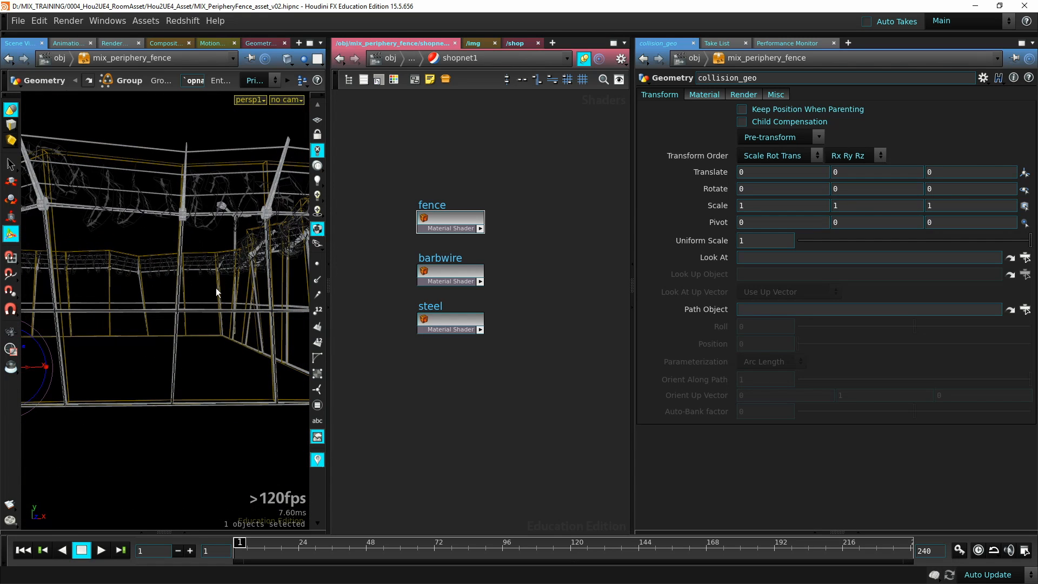
alt+drag(215, 288, 217, 262)
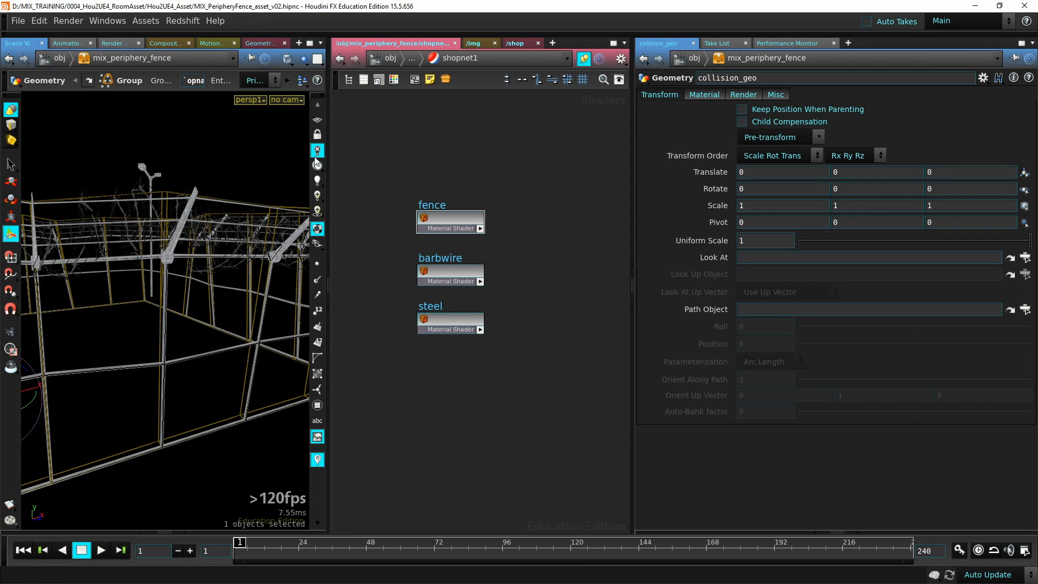
Select the fence shader and show its opacity settings, pointing out the Opacity Scale
drag(473, 221, 474, 212)
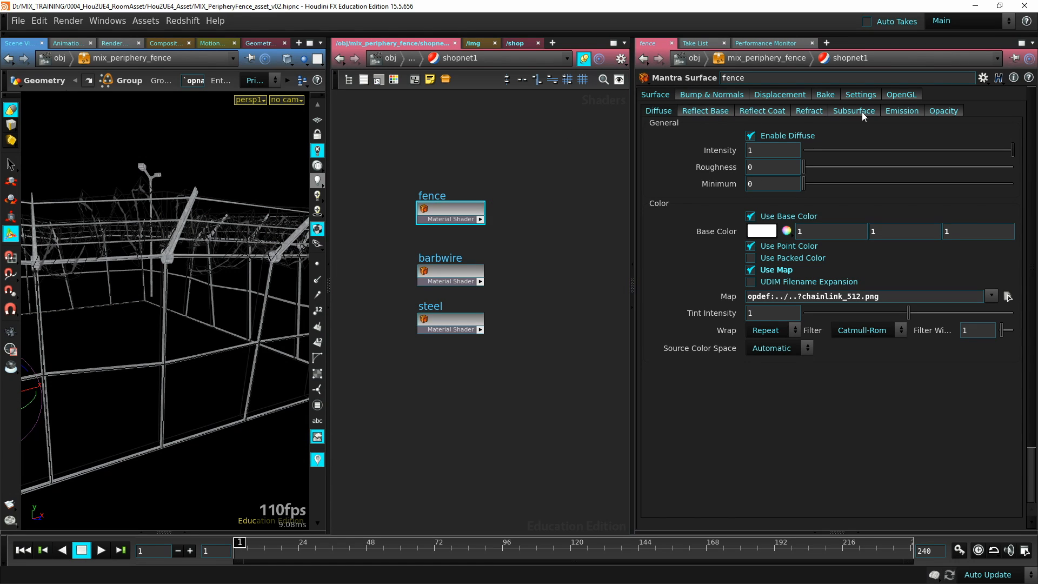
click(949, 112)
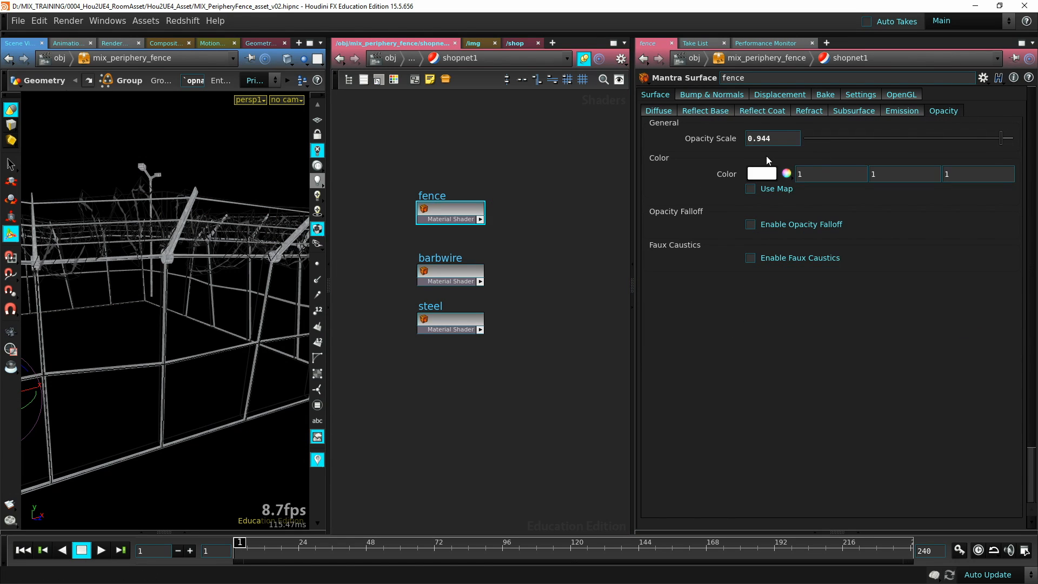
drag(1002, 139, 1002, 139)
Select the barbwire shader, move it slightly up and show its diffuse settings
click(460, 260)
drag(460, 260, 462, 248)
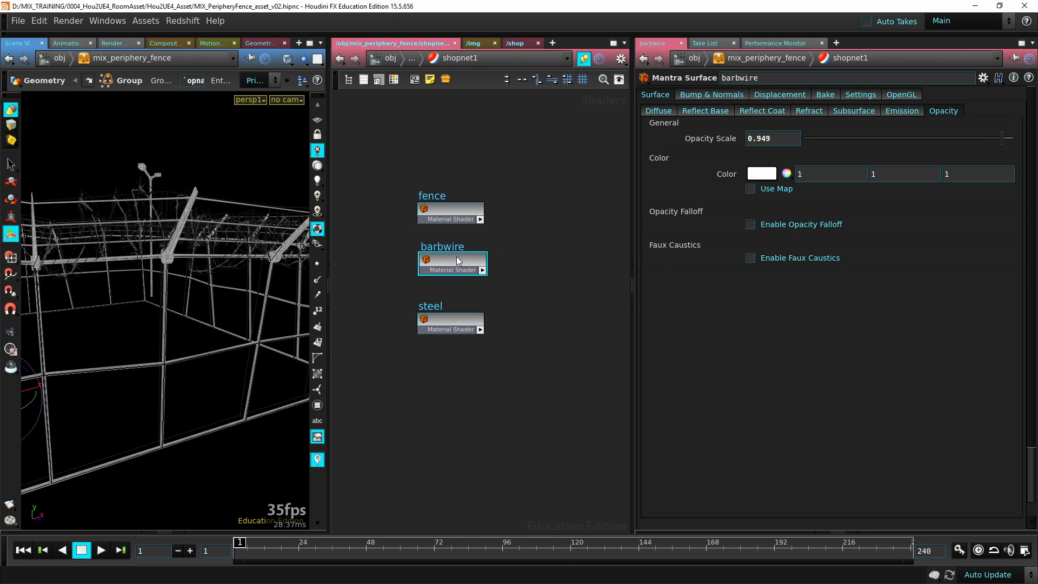
click(659, 111)
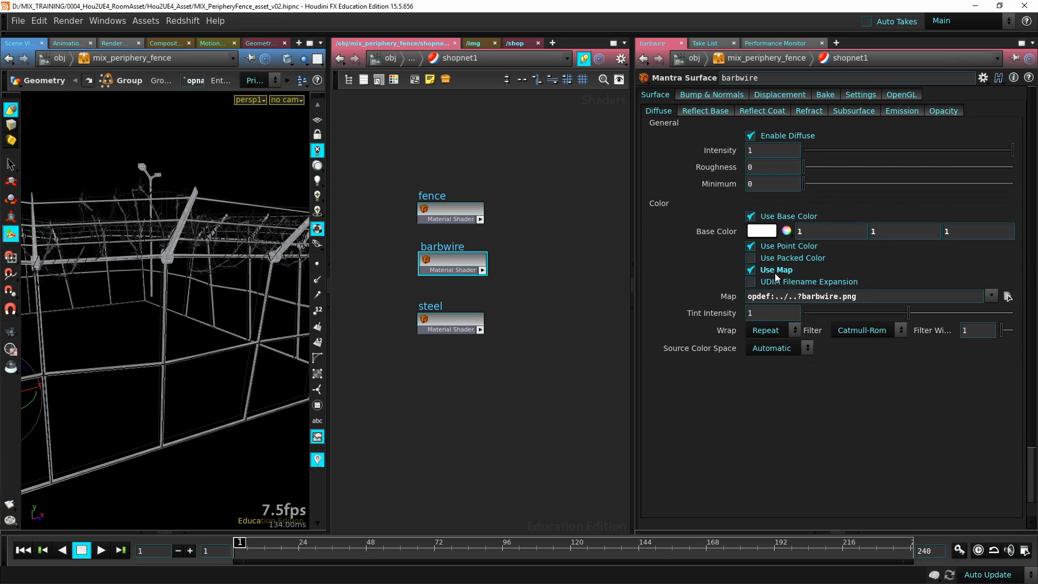
Check the barbwire shader's opacity settings and return to its diffuse settings
click(947, 112)
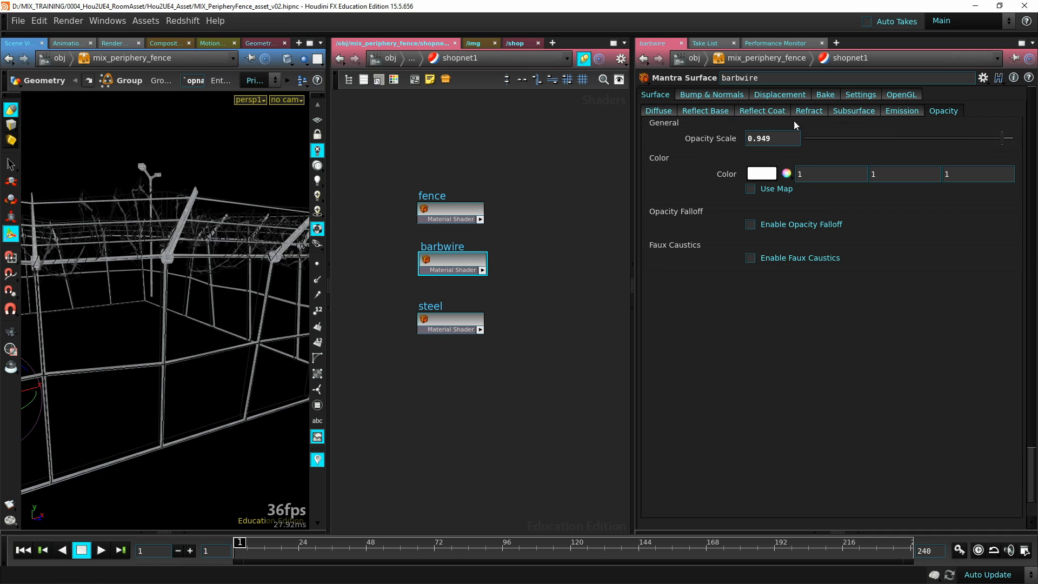
click(754, 112)
click(656, 112)
Review the steel shader's opacity settings and diffuse map path, and return to the mix_periphery_fence network
click(445, 324)
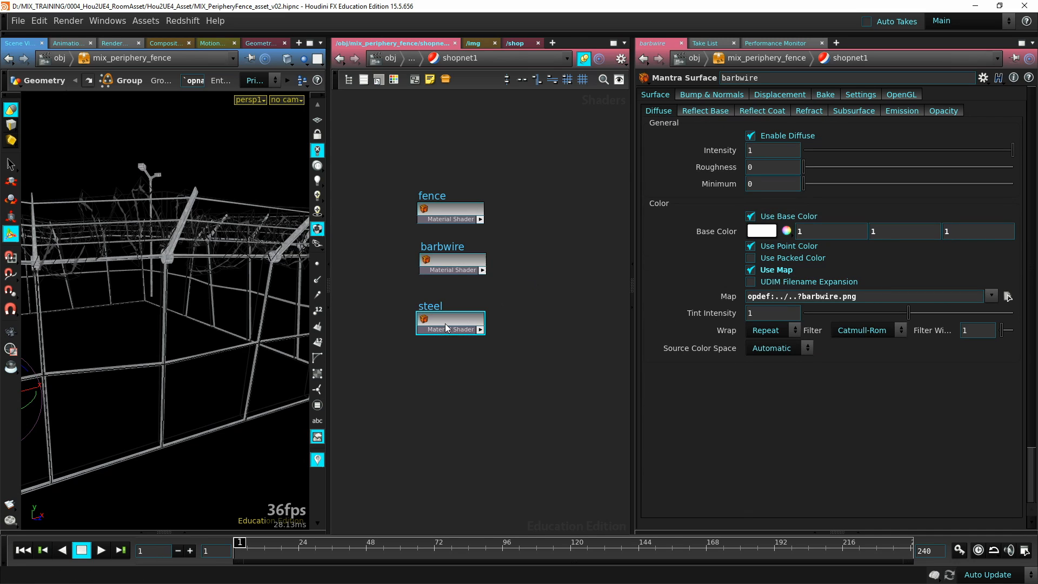
click(952, 115)
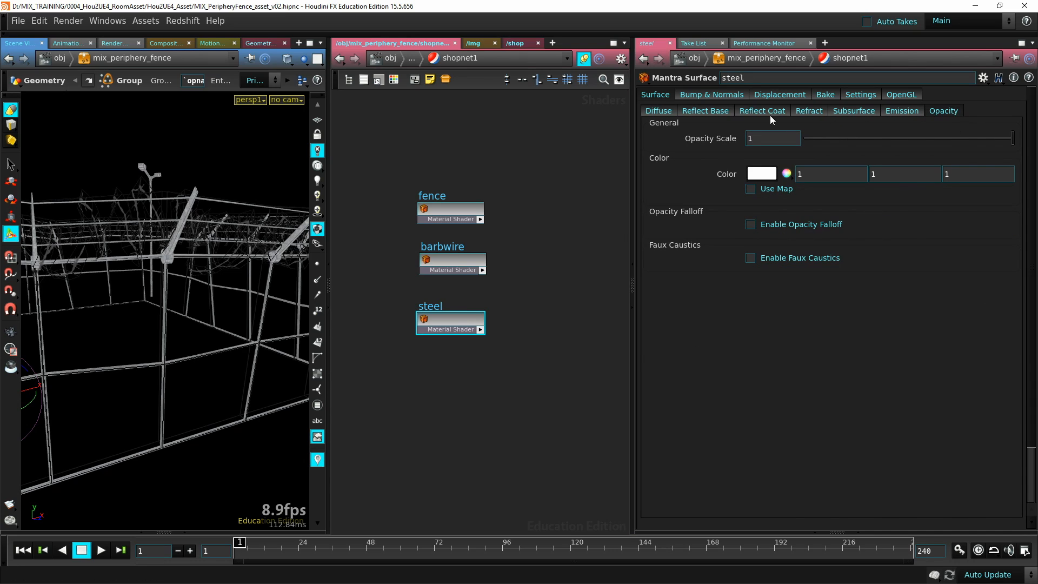
click(660, 111)
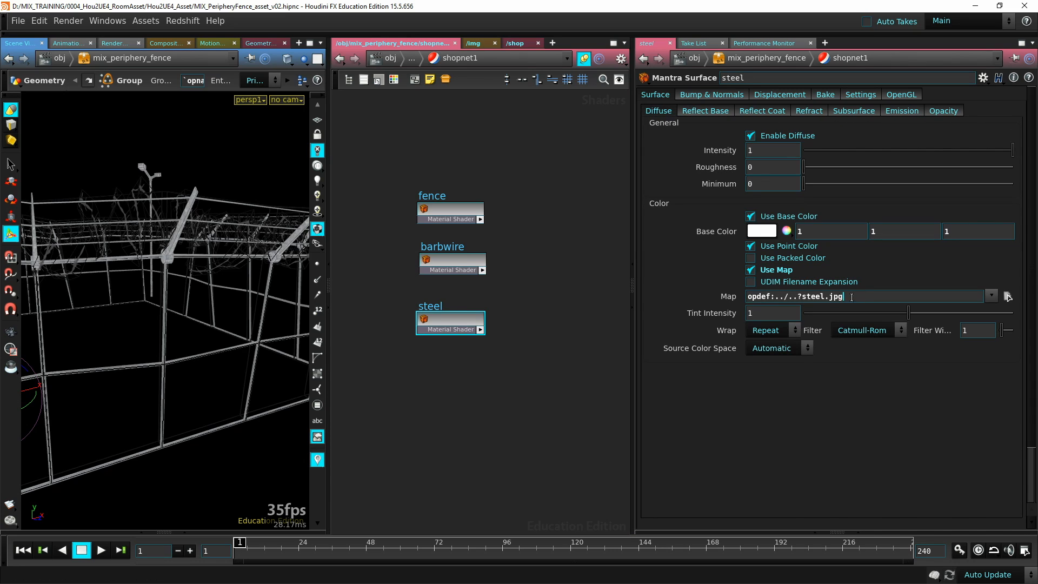
drag(852, 297, 674, 305)
click(558, 285)
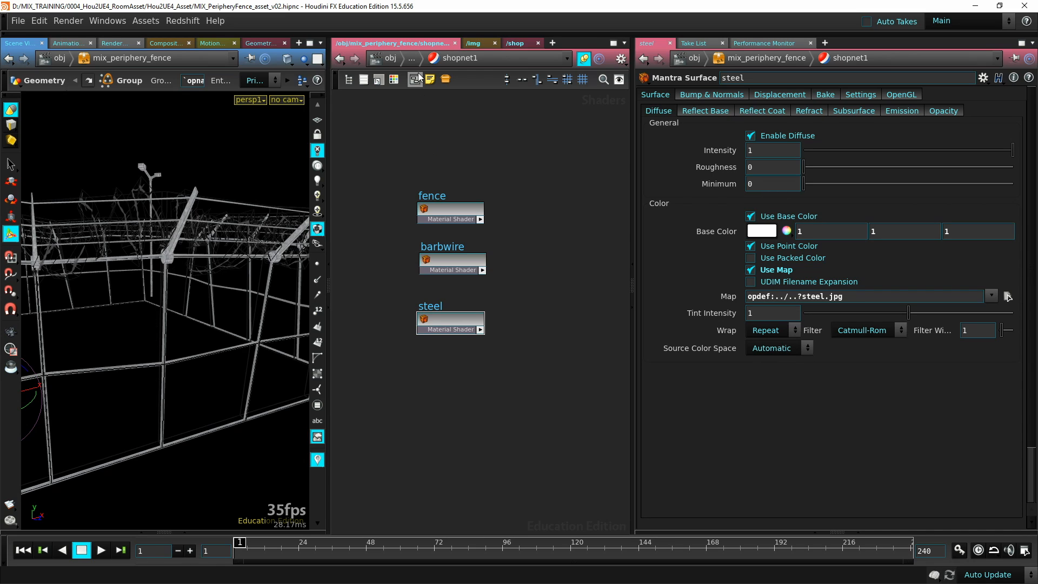
key(u)
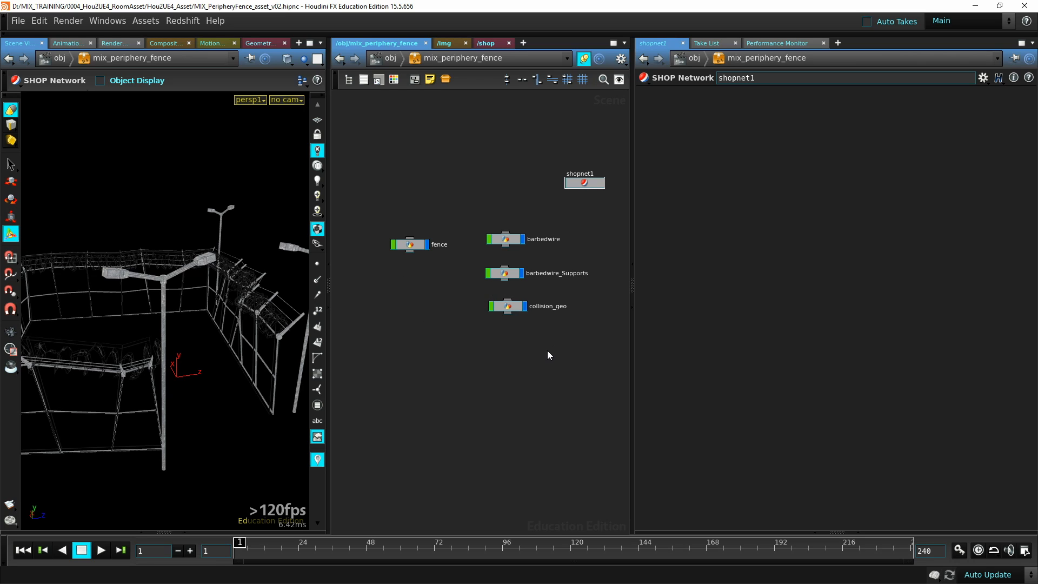
middle_drag(548, 352, 471, 347)
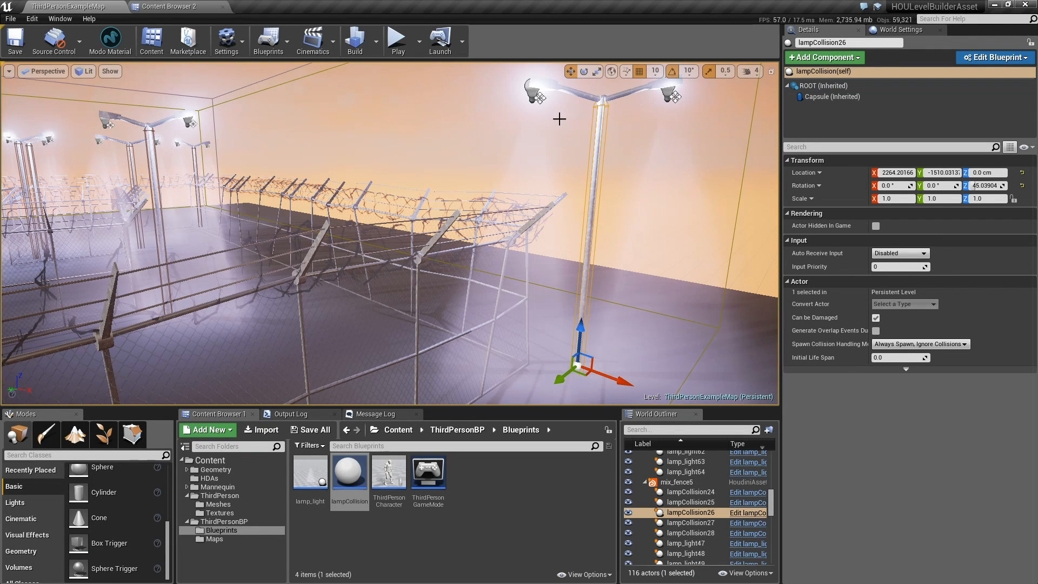
Switch to Unreal Editor, select the lamp_light52 actor on the lamp post and frame it
click(536, 102)
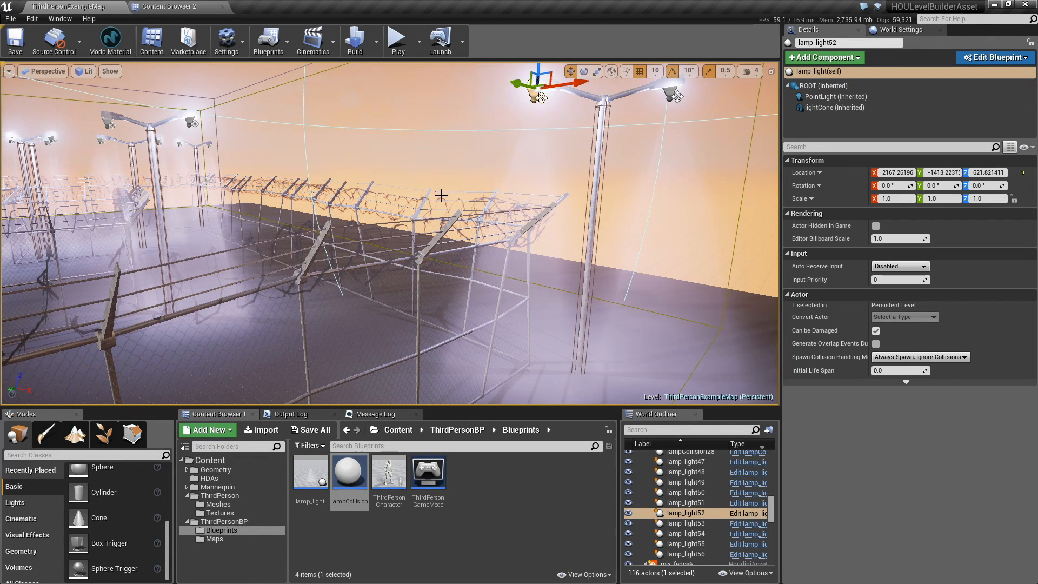
key(f)
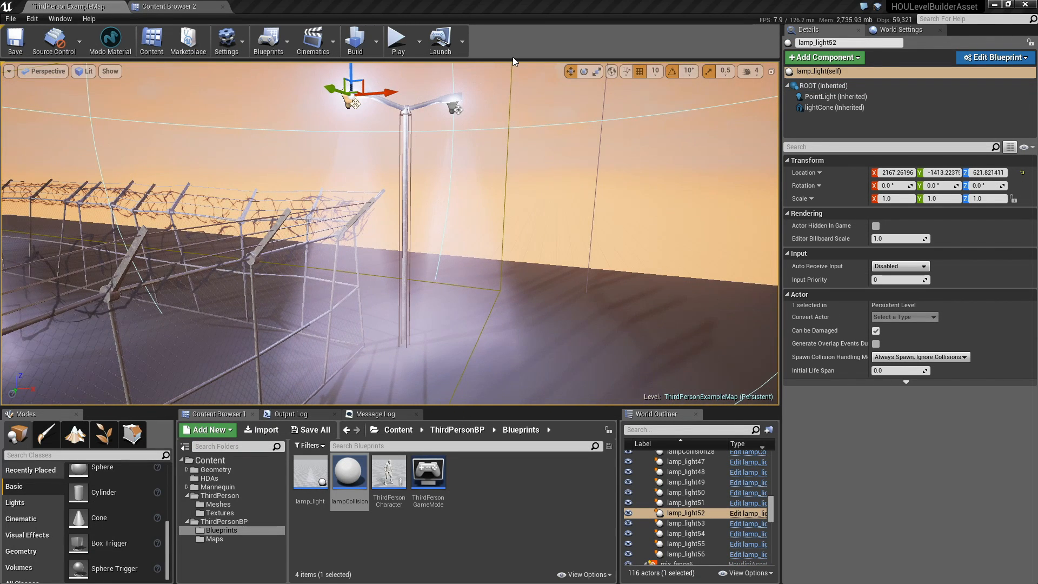
scroll(365, 117, down, 2)
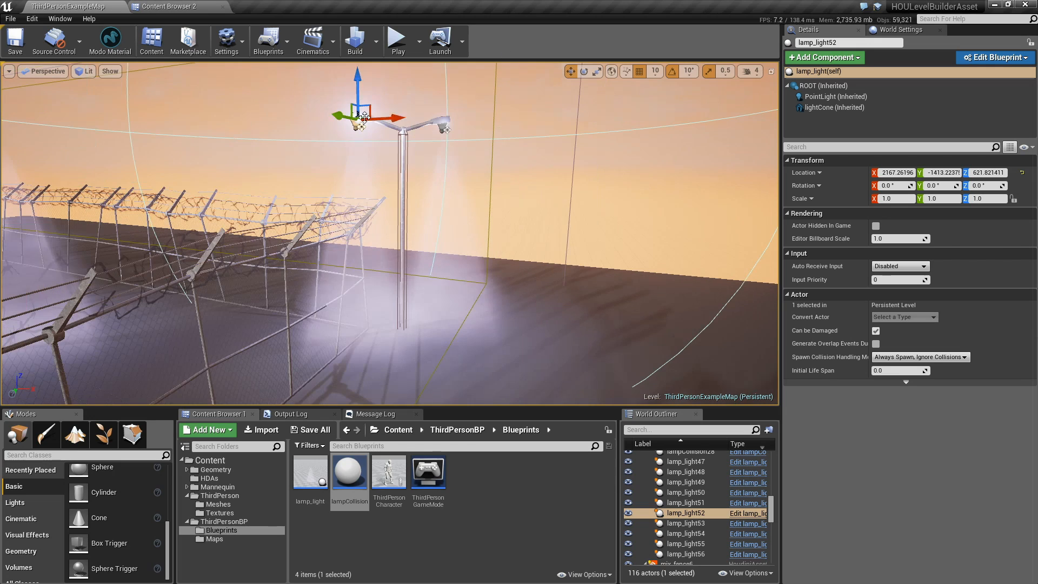
Open the lamp_light blueprint and examine its light cone in the blueprint viewport
double_click(310, 478)
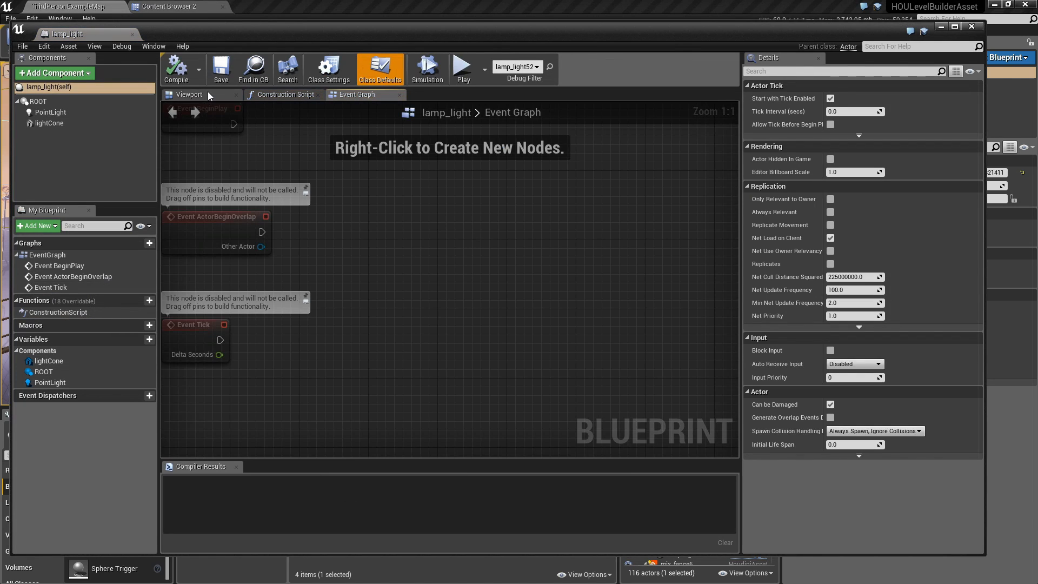
click(208, 94)
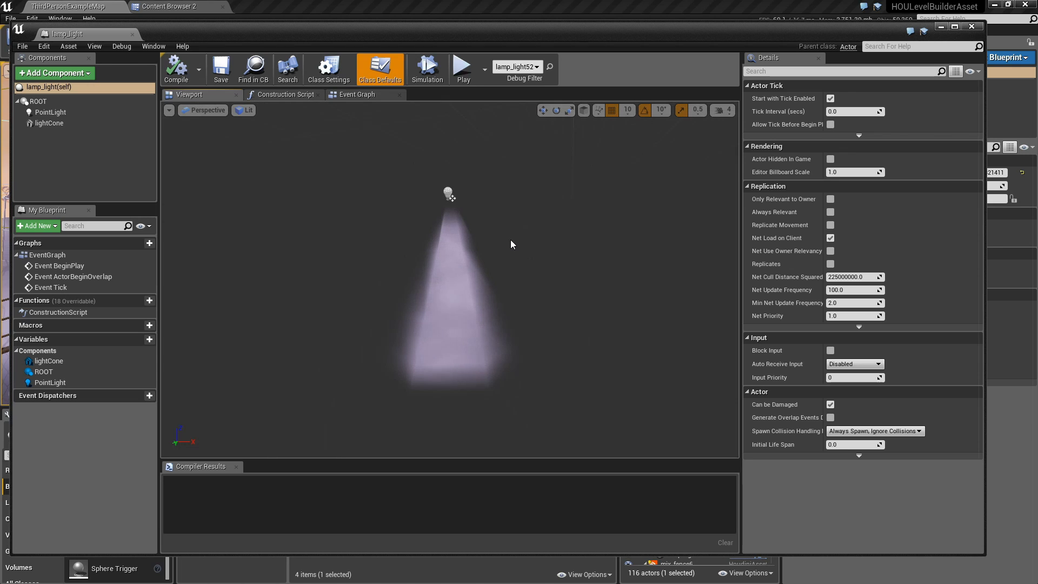
alt+drag(324, 288, 317, 287)
scroll(431, 290, up, 5)
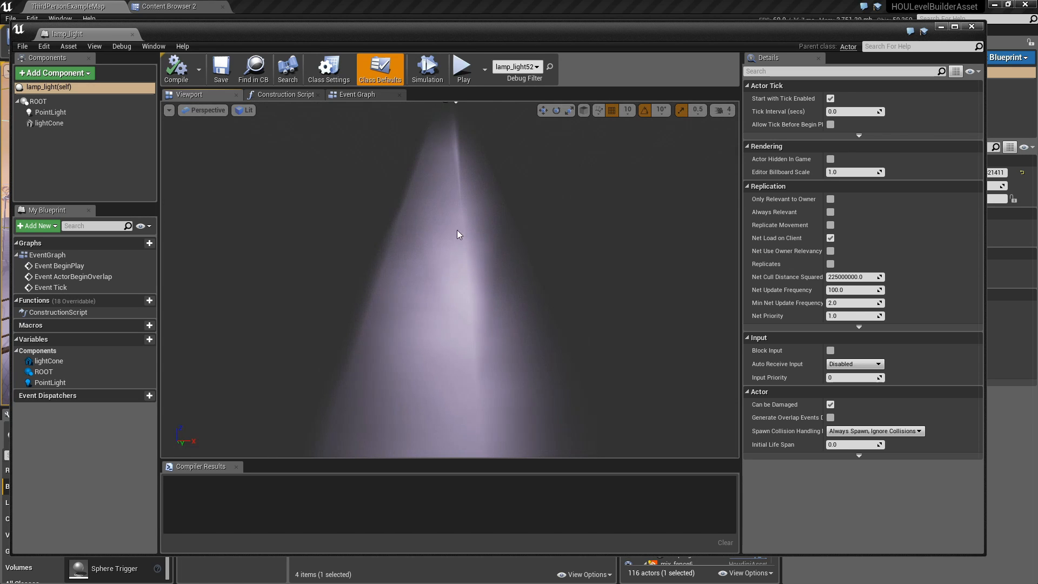
scroll(457, 230, down, 5)
Select the PointLight component in the lamp_light blueprint and examine it together with the cone
click(449, 174)
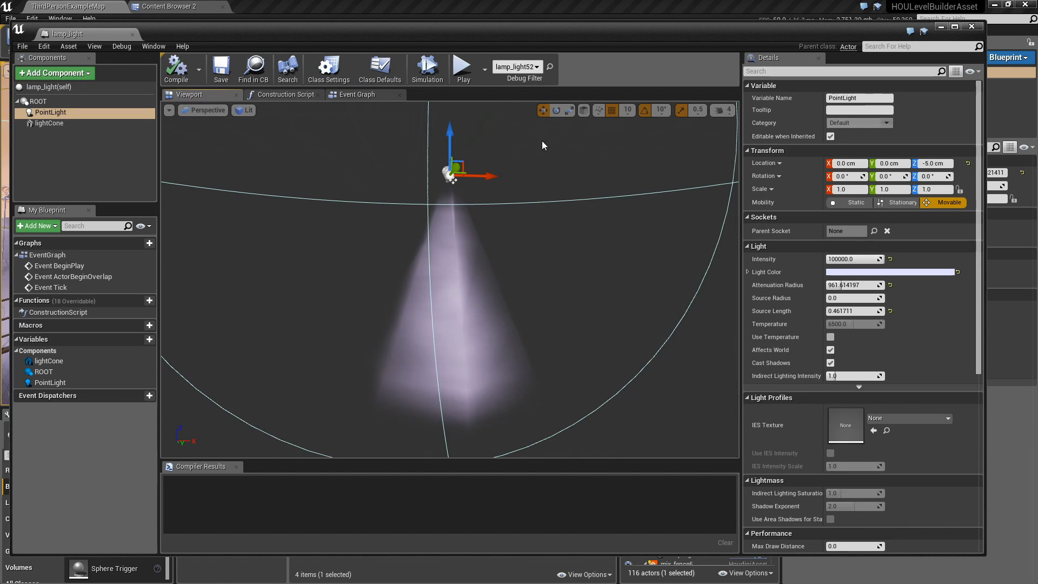
alt+drag(476, 210, 483, 218)
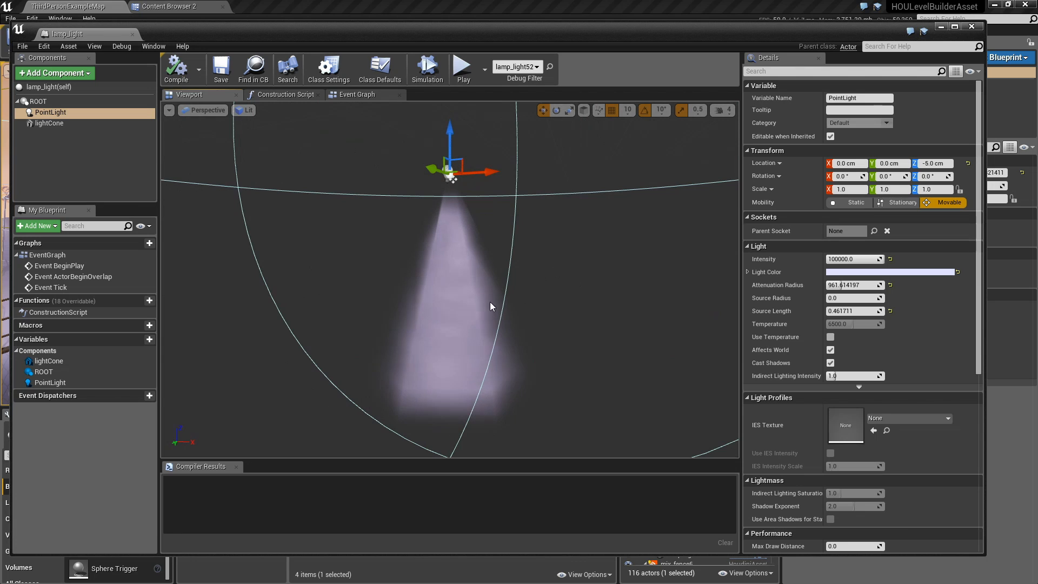
scroll(429, 318, up, 5)
scroll(422, 281, down, 4)
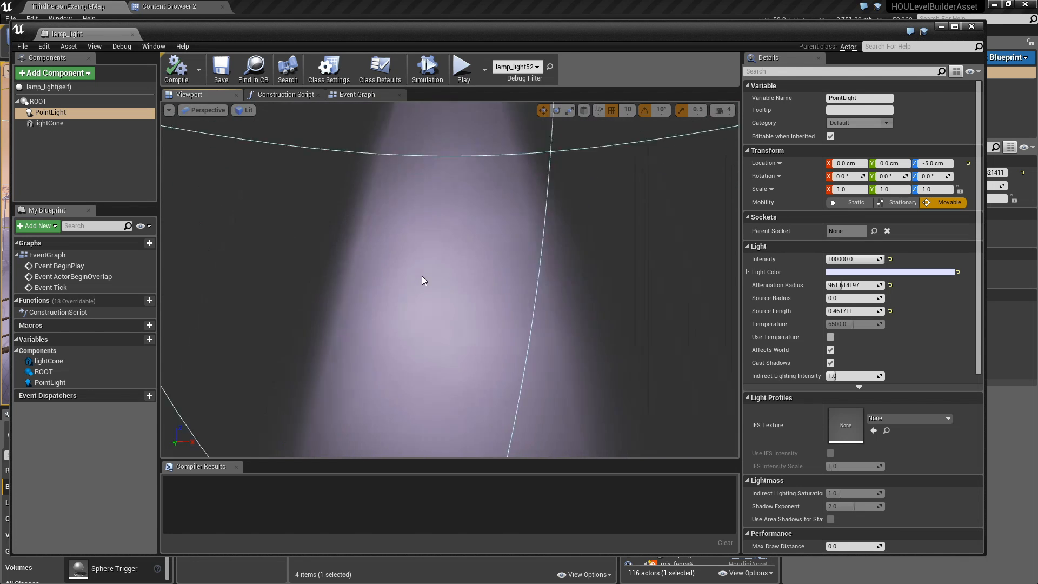
Show the lamp_light blueprint in Wireframe view mode and select the lightCone mesh to inspect its geometry
click(243, 110)
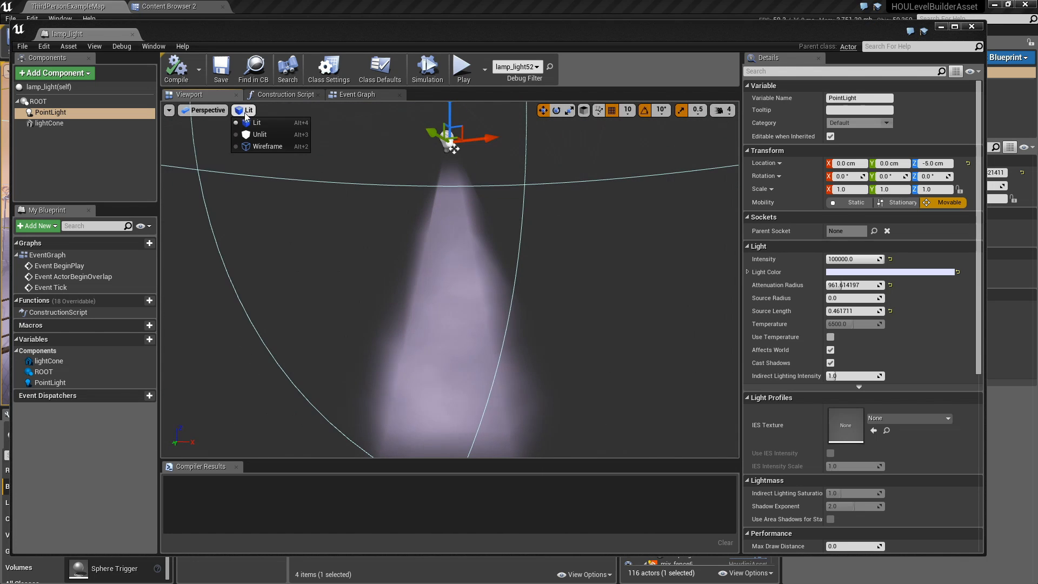
click(254, 141)
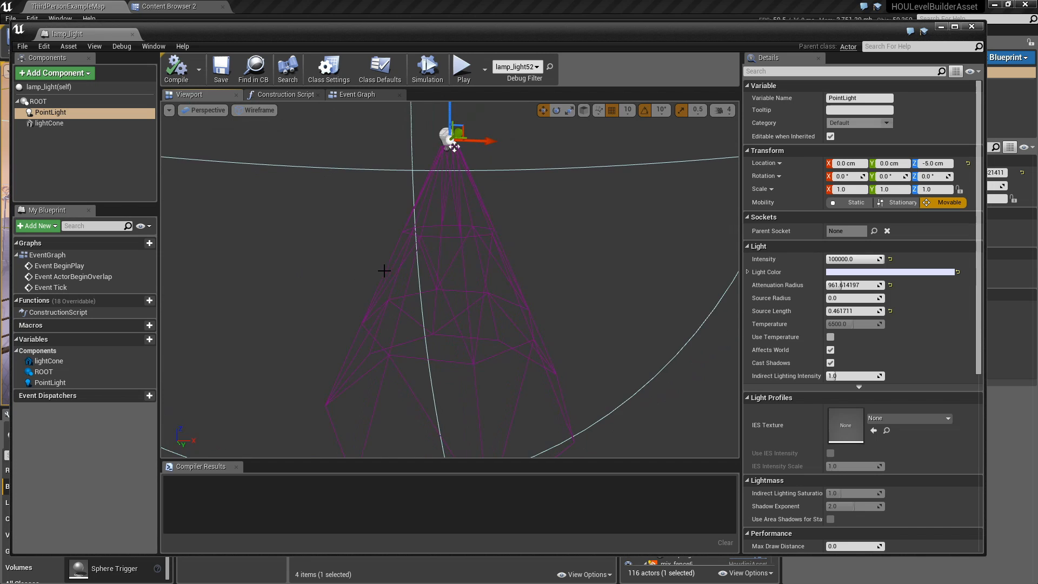
scroll(459, 251, down, 4)
click(468, 250)
alt+drag(468, 250, 428, 238)
Restore the Lit view mode, inspect the light cone's shading and close the lamp_light blueprint
click(255, 110)
click(250, 131)
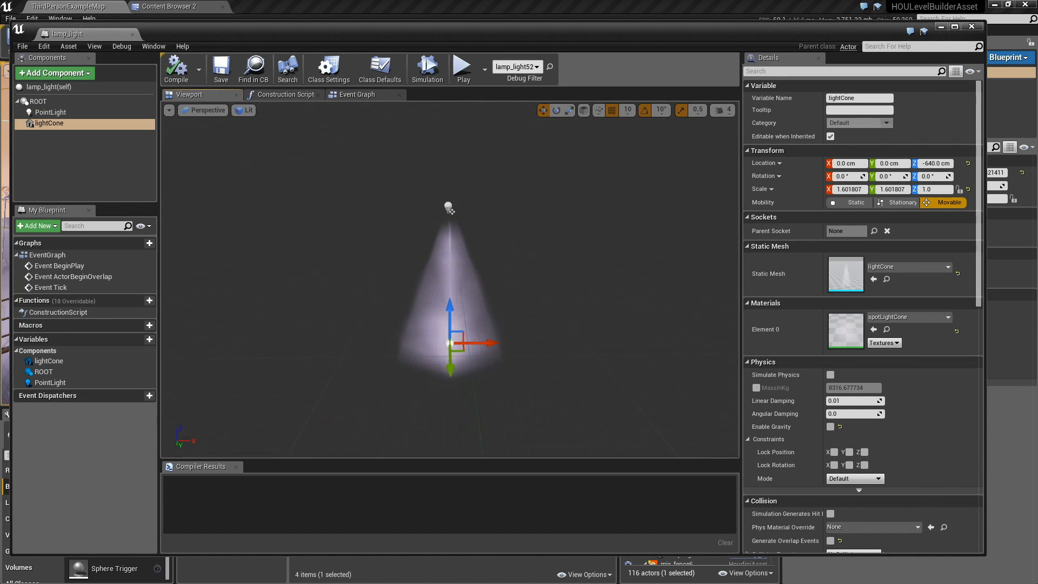
alt+drag(456, 282, 470, 283)
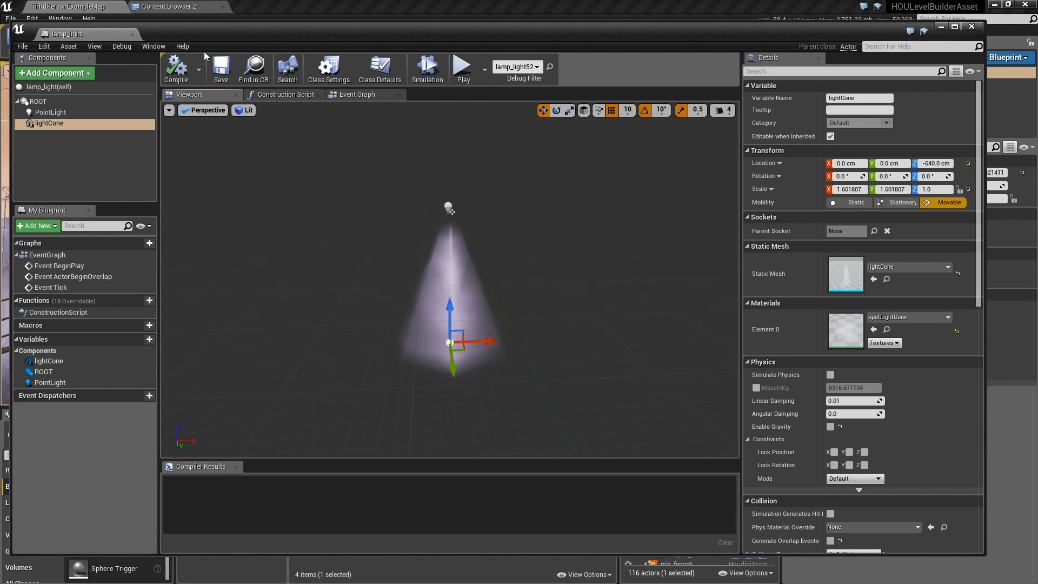
click(972, 26)
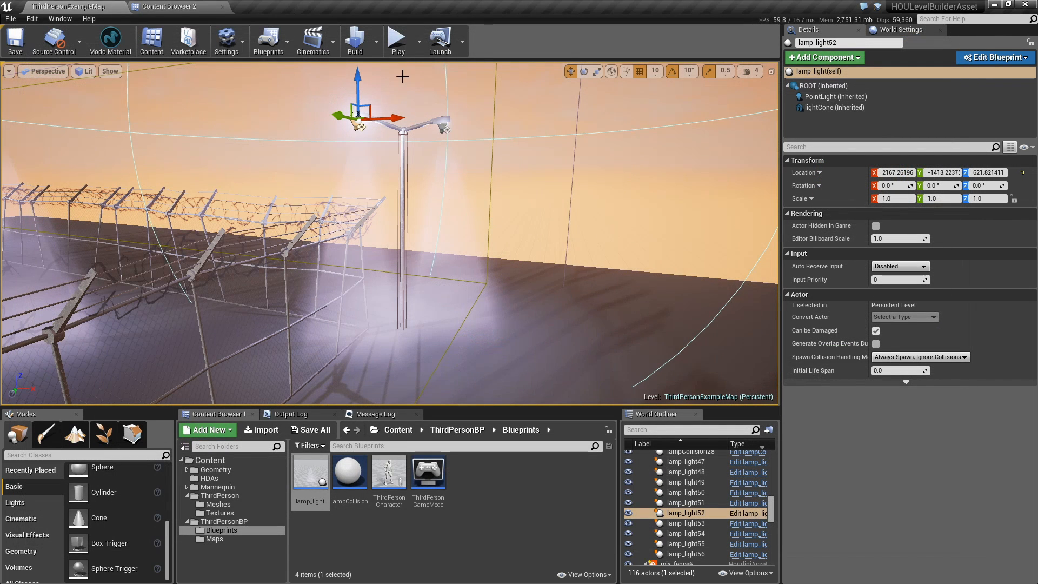
Play the level in the editor and run and jump the character around the fences, lamps and raised platforms
key(alt+p)
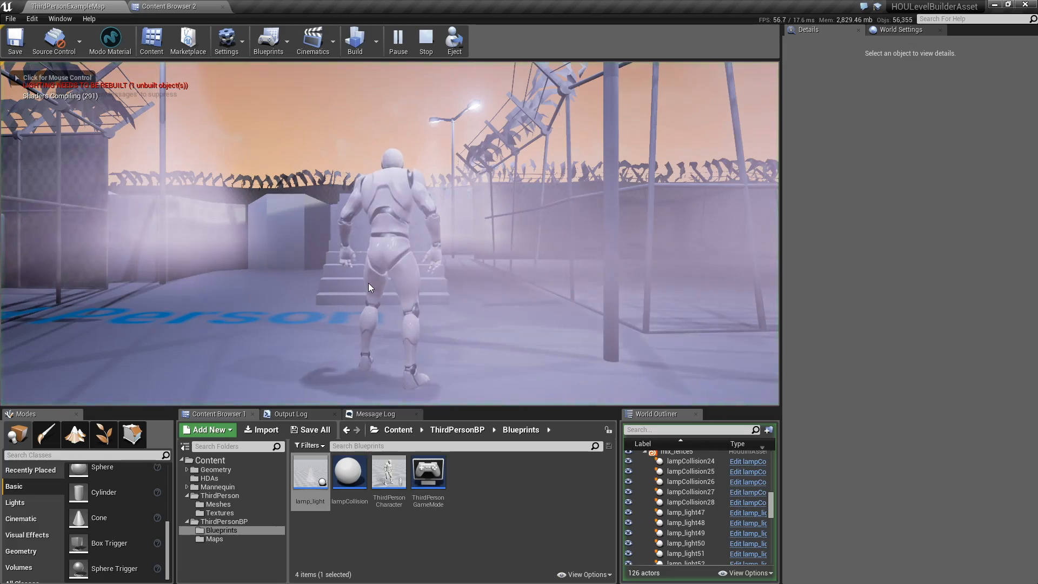
key(w)
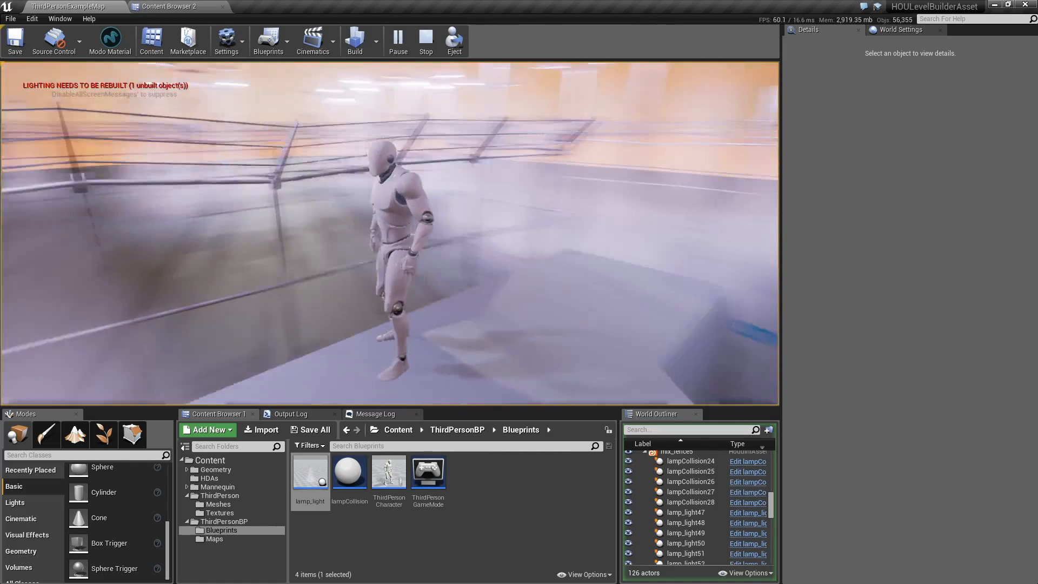
key(w)
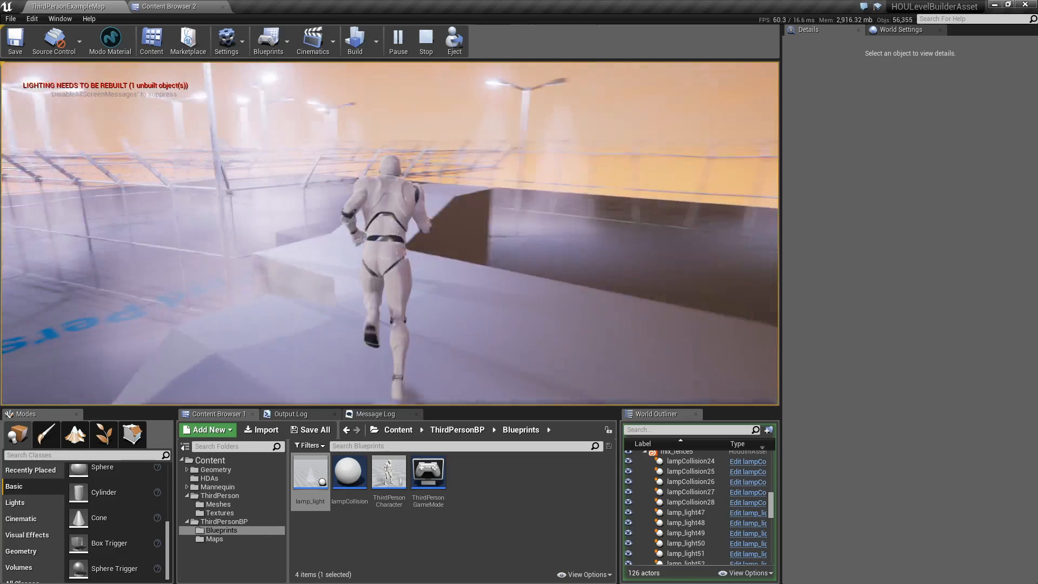
key(space)
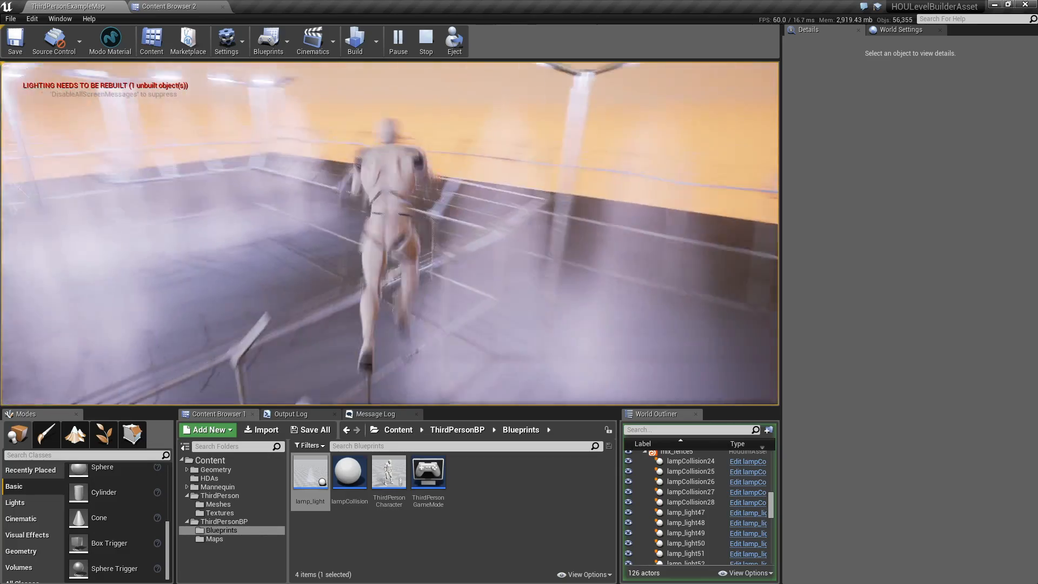
key(w)
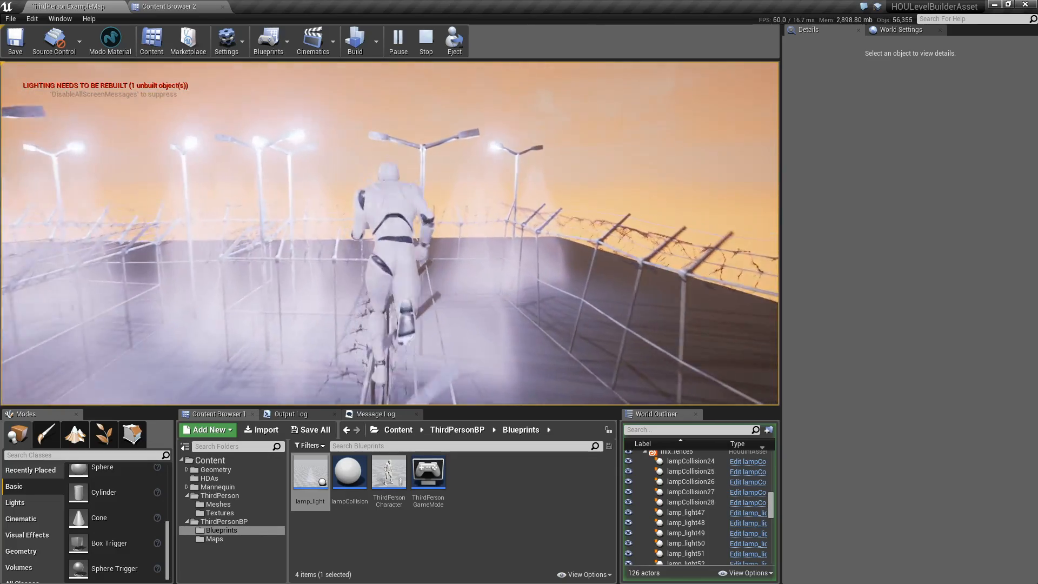
key(w)
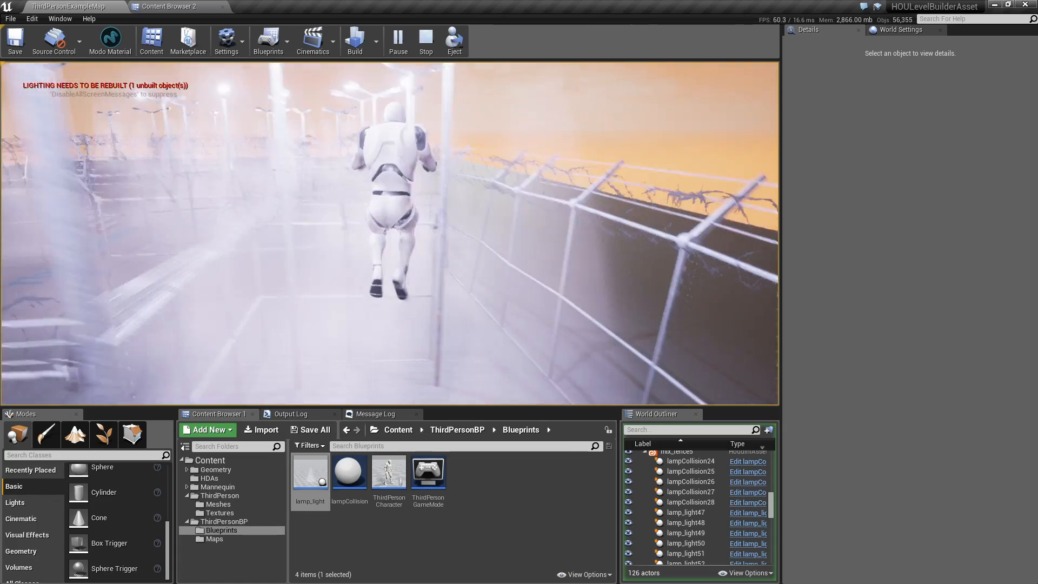
key(w)
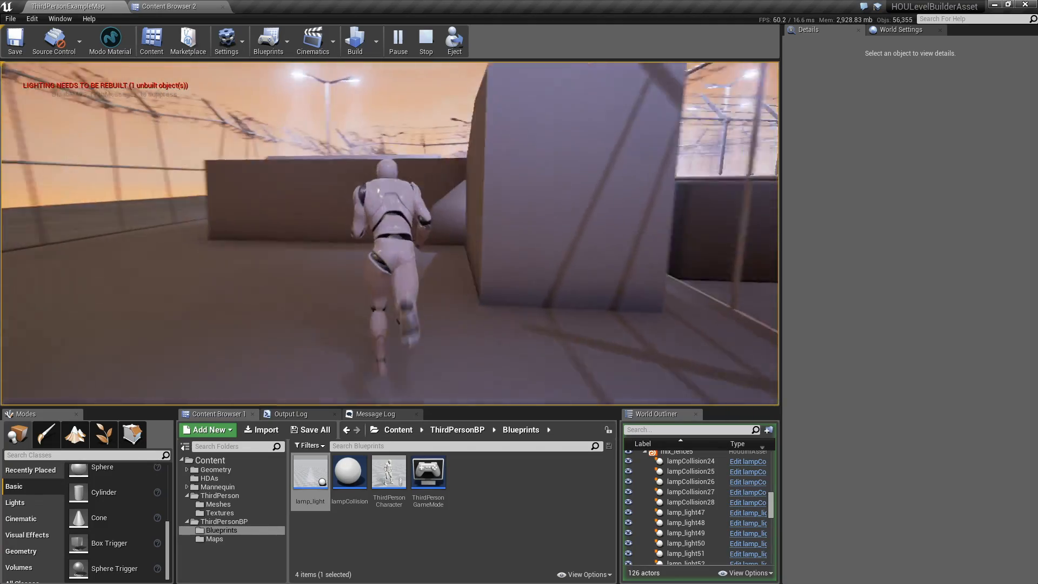
key(w)
key(space)
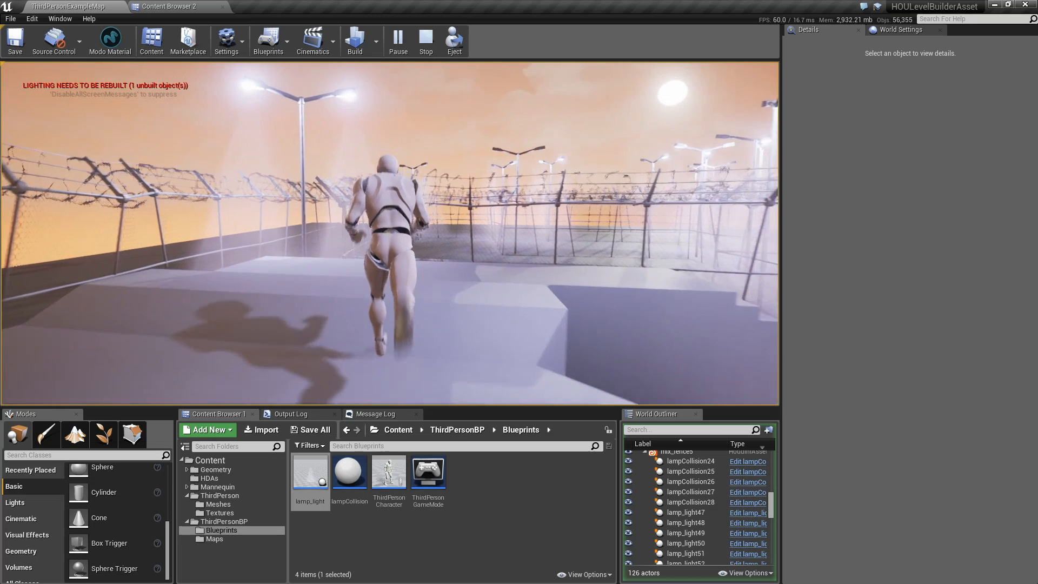
key(w)
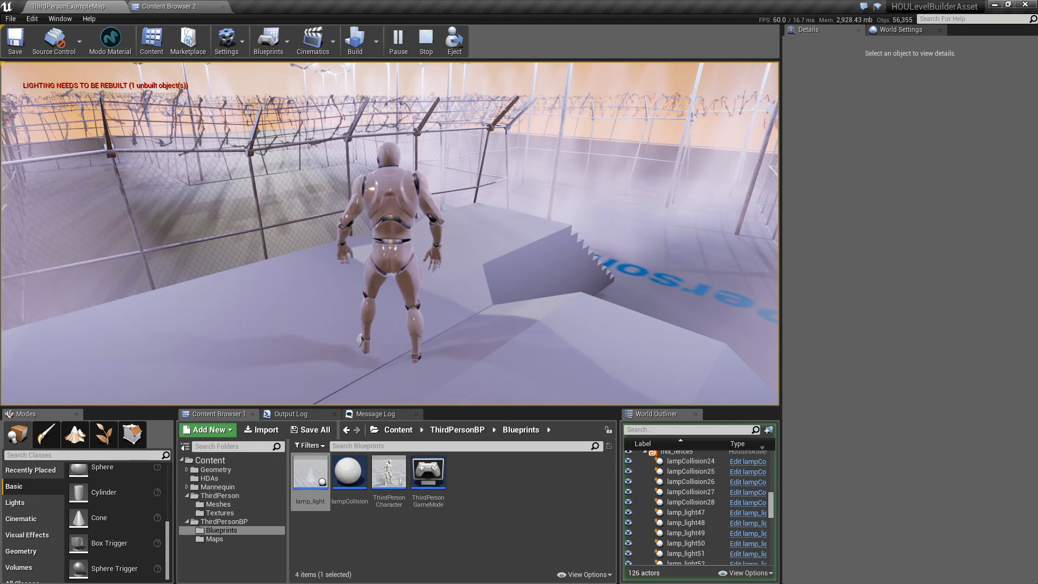